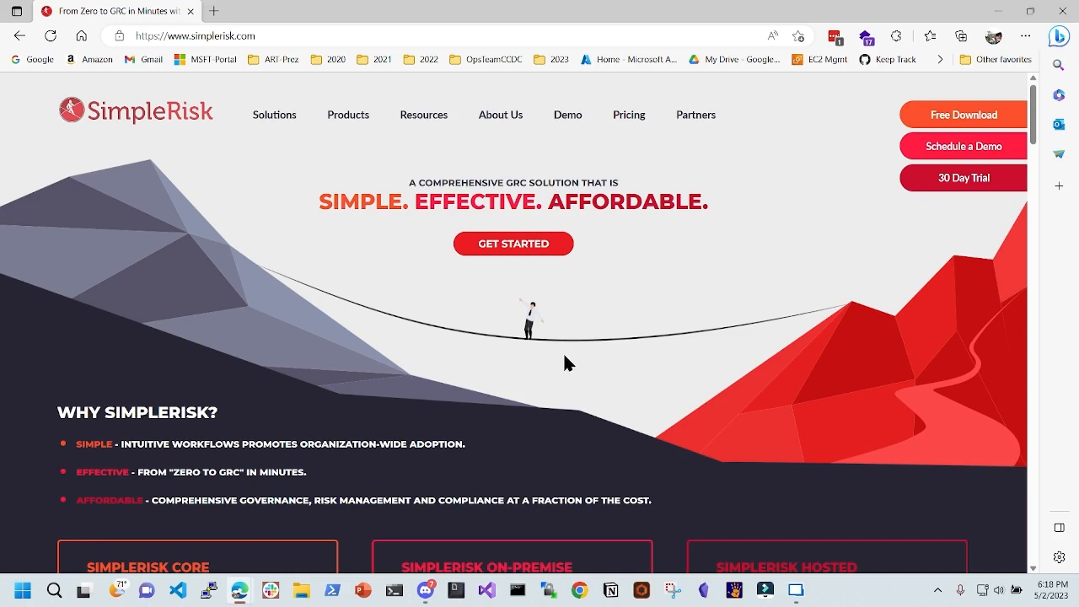
- Open SimpleRisk's free download page and dismiss the sign-up form
scroll(393, 316, "down", 4)
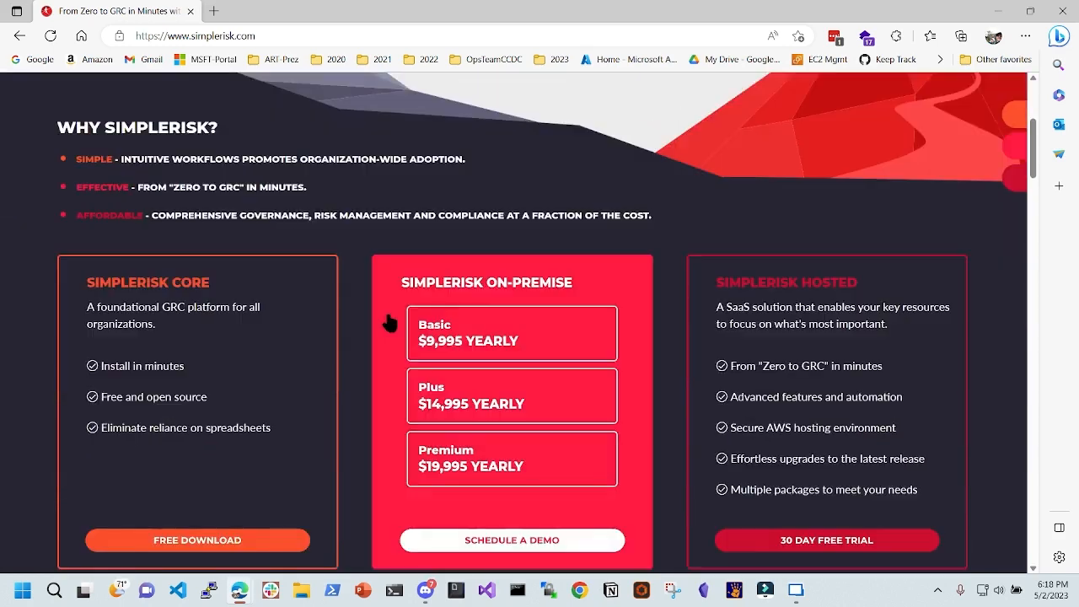
scroll(308, 284, "down", 1)
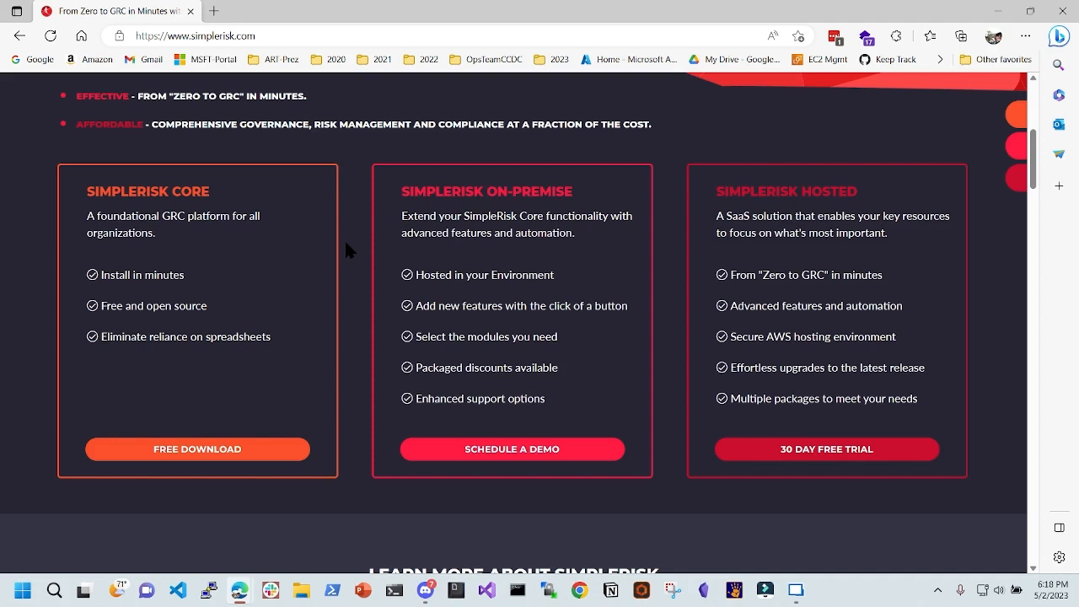
mouse_move(534, 188)
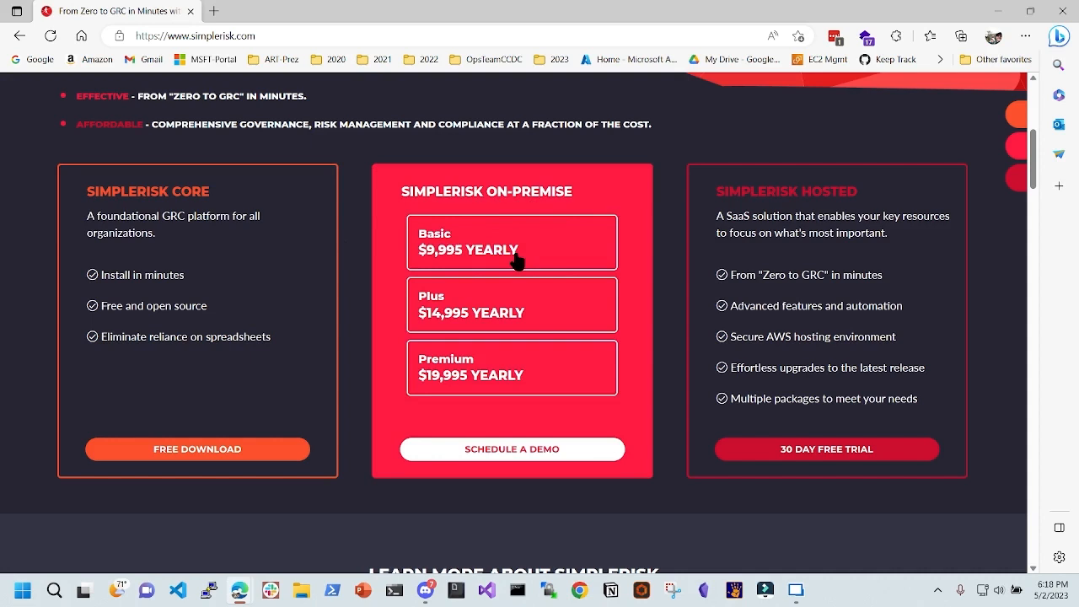
mouse_move(699, 261)
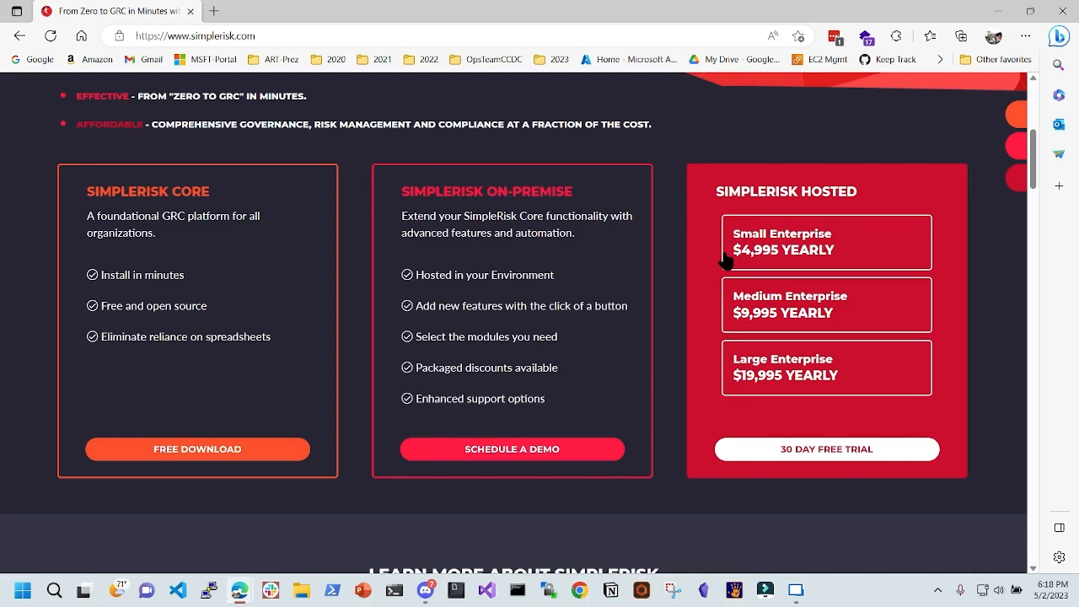
mouse_move(309, 266)
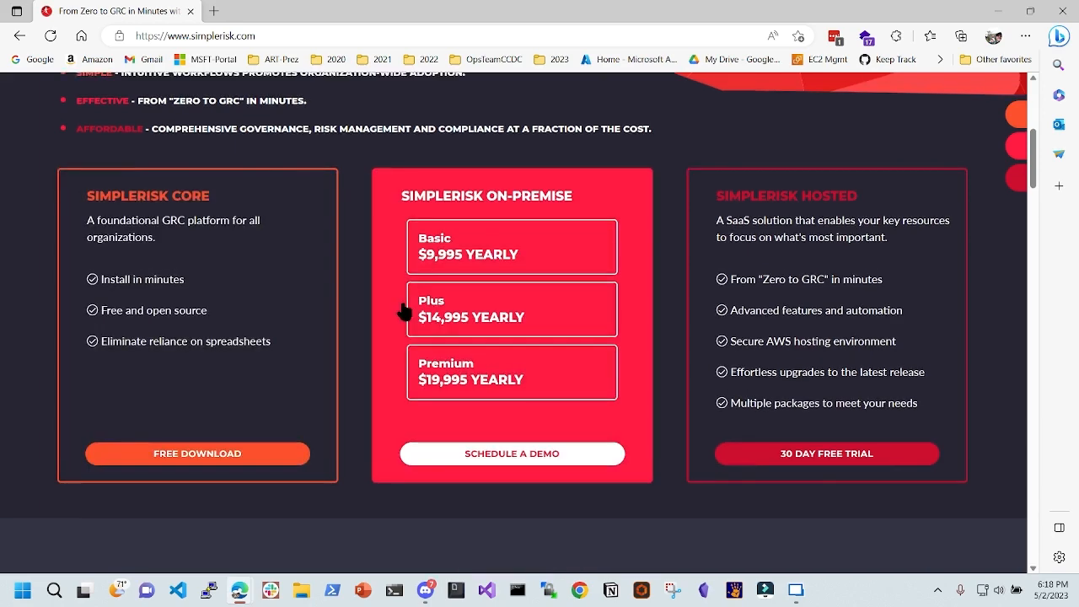
scroll(404, 309, "up", 2)
scroll(387, 310, "down", 1)
scroll(325, 385, "down", 2)
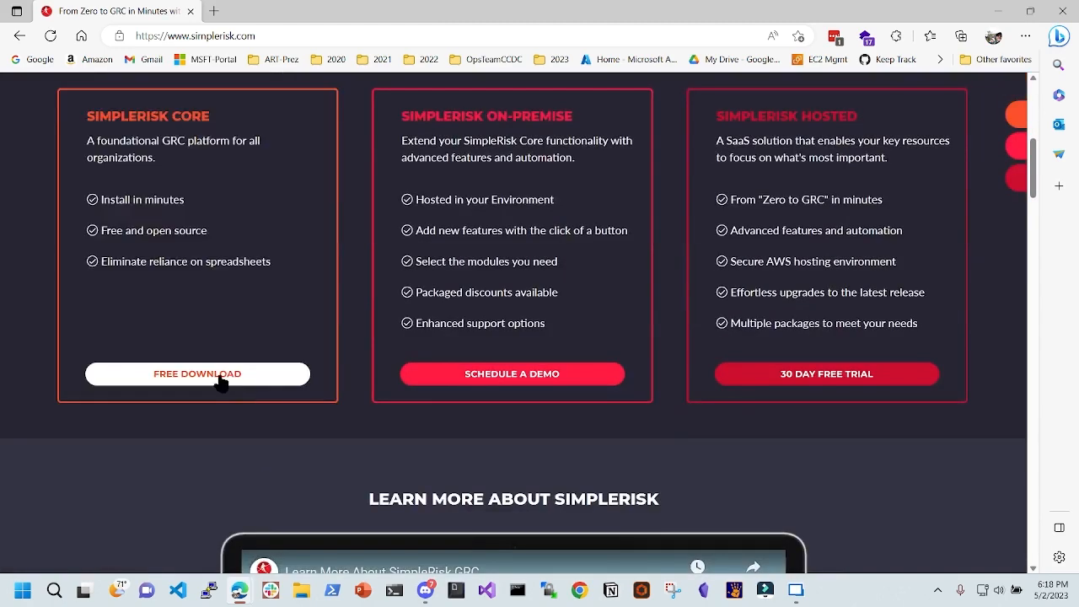
left_click(216, 375)
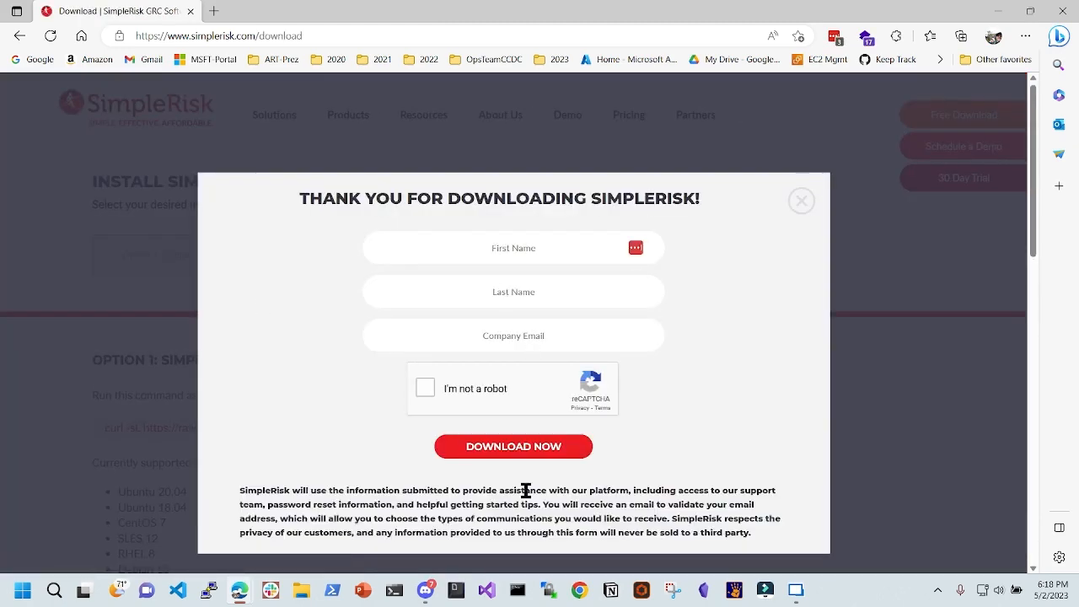
left_click(801, 201)
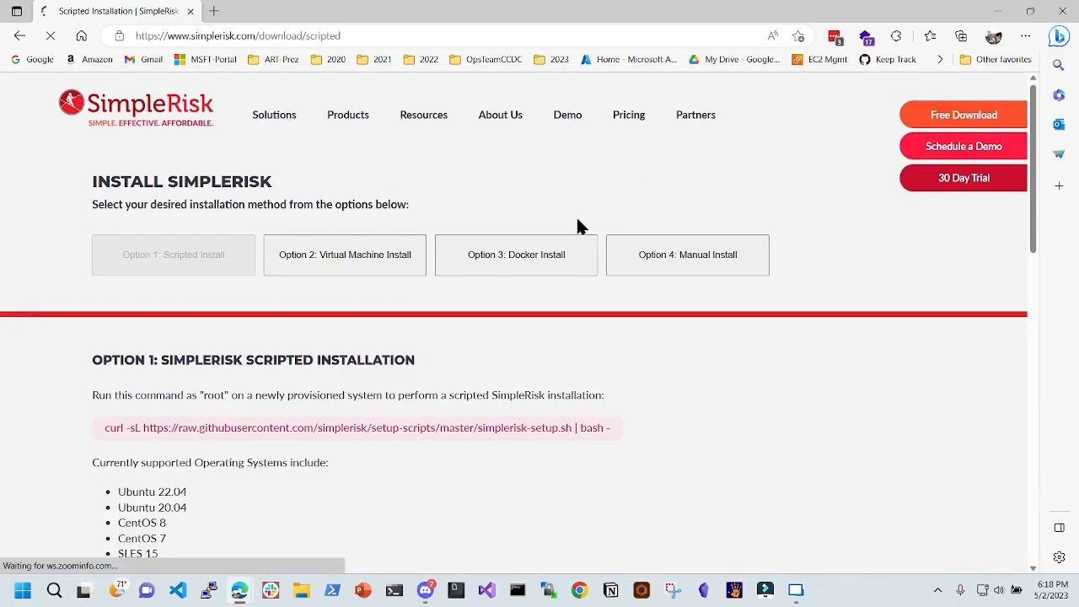
- Select the curl installation command on the Scripted Install page, then restore down the Edge window
scroll(582, 198, "down", 2)
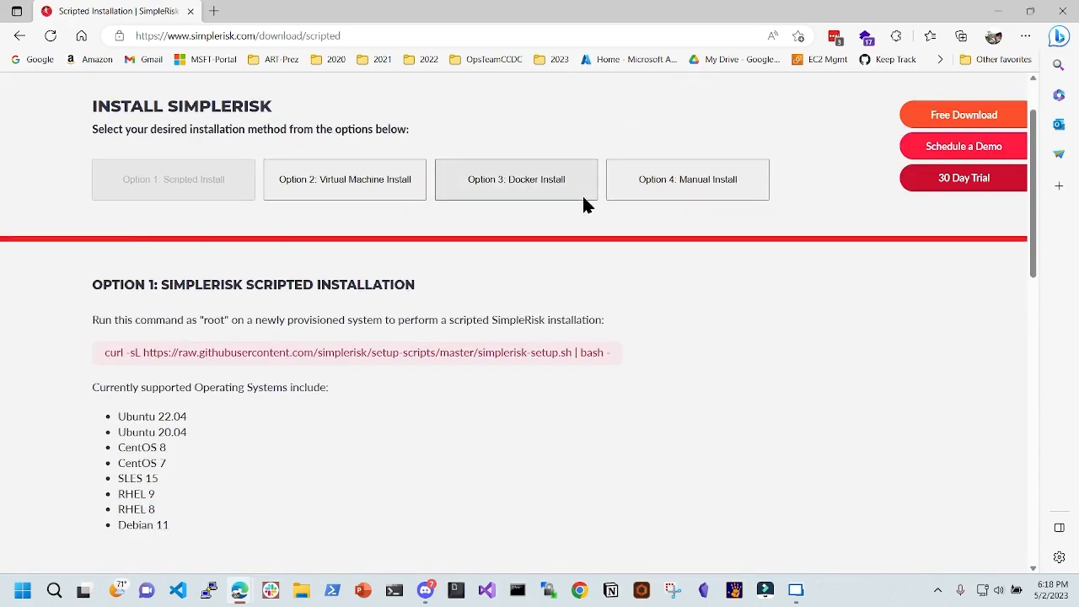
scroll(583, 198, "up", 2)
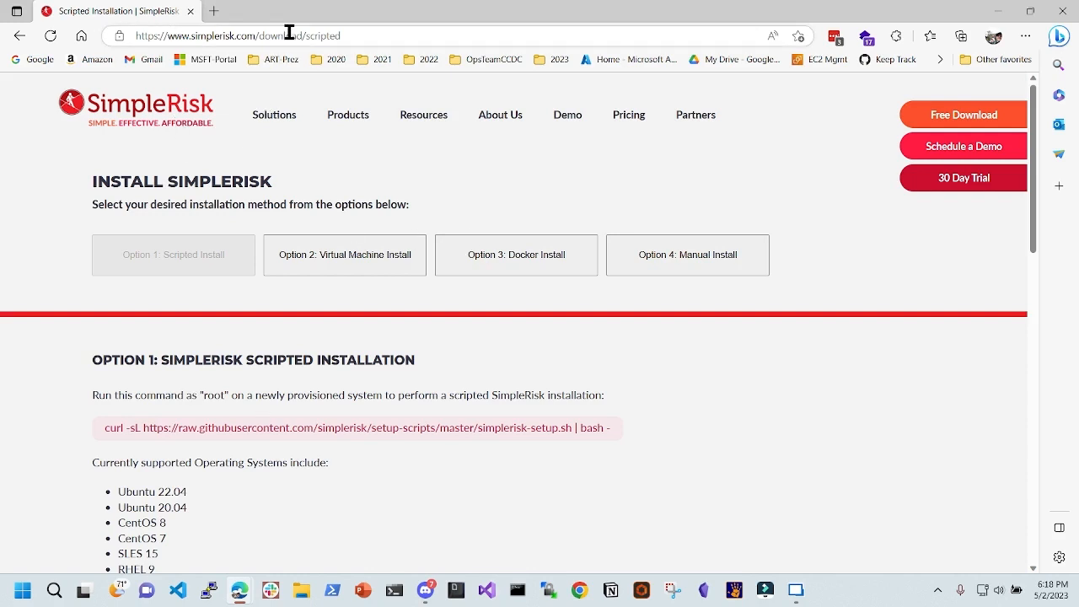
left_click_drag(270, 36, 482, 224)
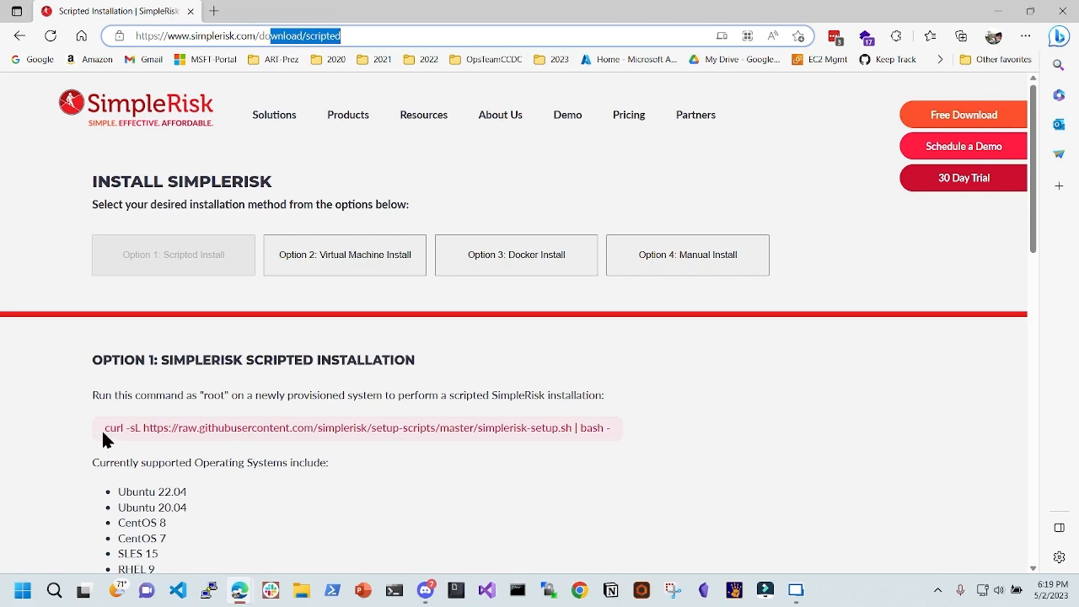
left_click_drag(101, 429, 645, 404)
left_click(549, 433)
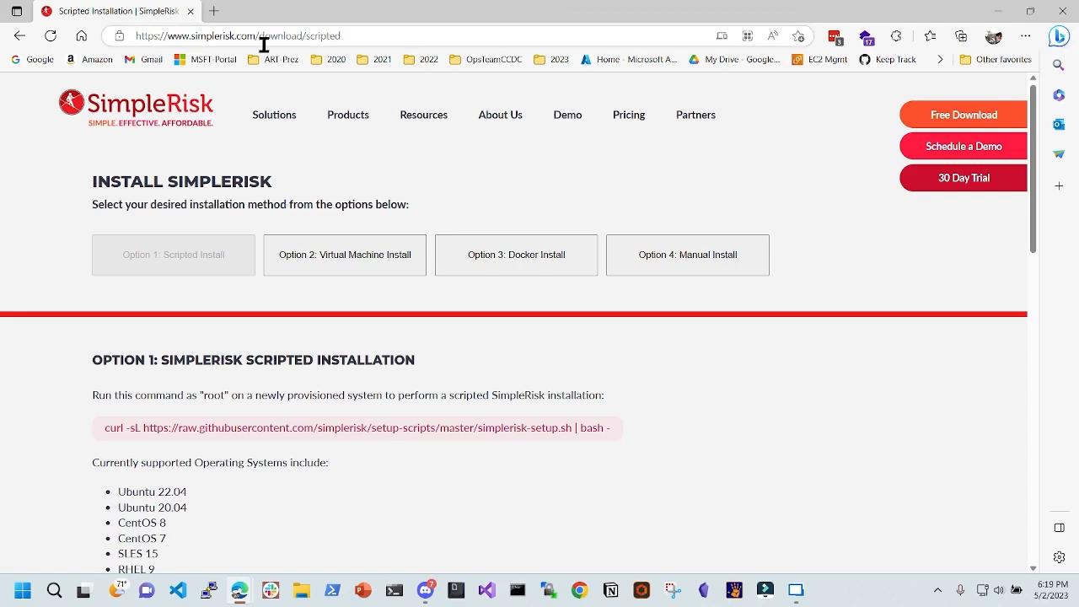
left_click_drag(613, 20, 891, 277)
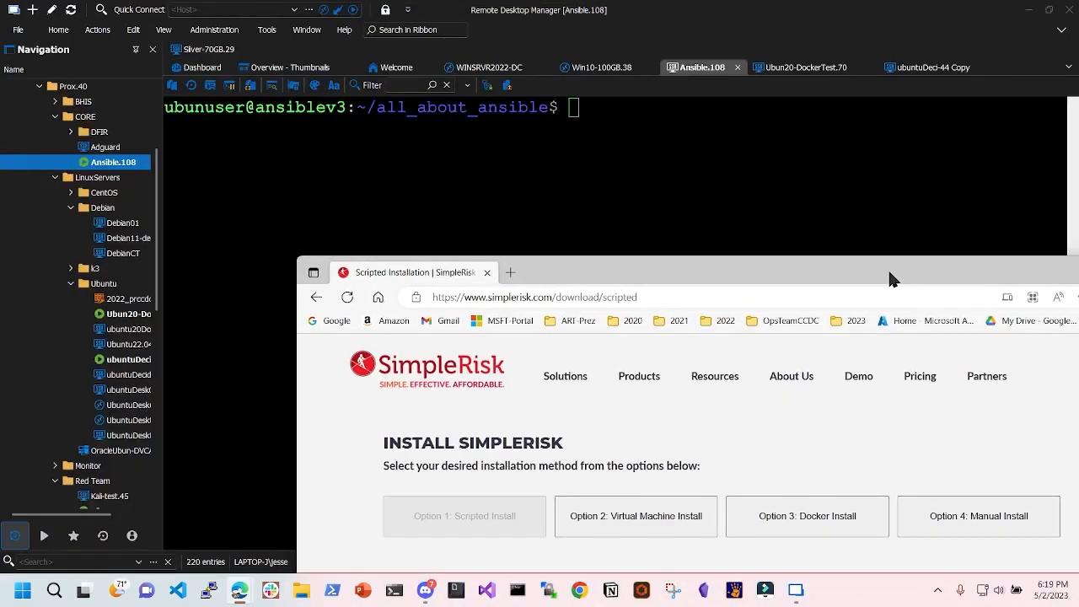
- Confirm VM 135 (Ubuntu20) has the beforeSimplerisk snapshot, then return to the Ansible.108 terminal
key("super+Down")
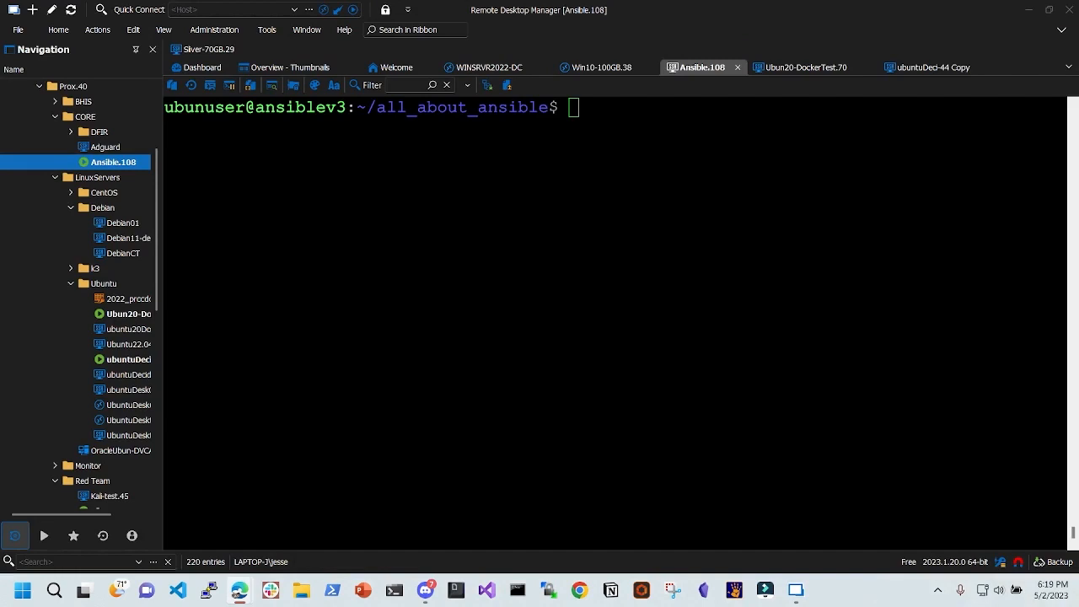
key("alt+Tab")
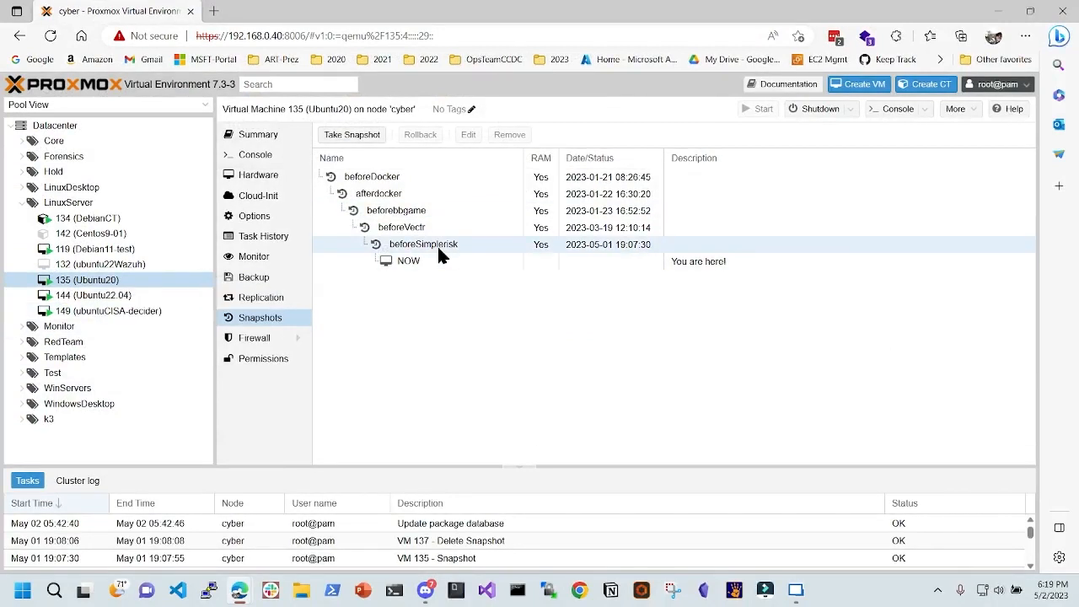
left_click(416, 243)
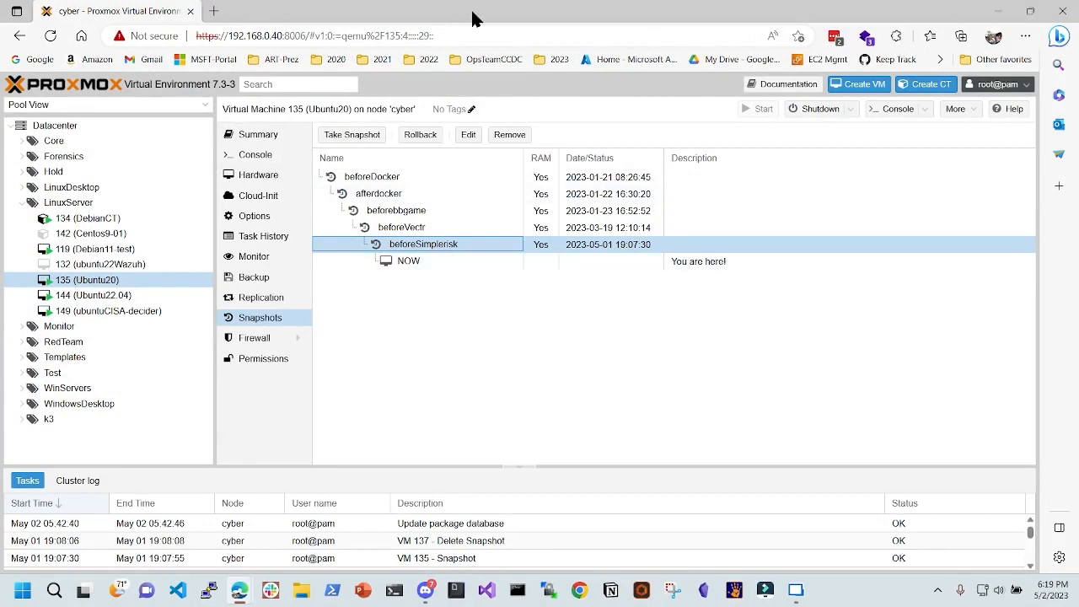
key("alt+Tab")
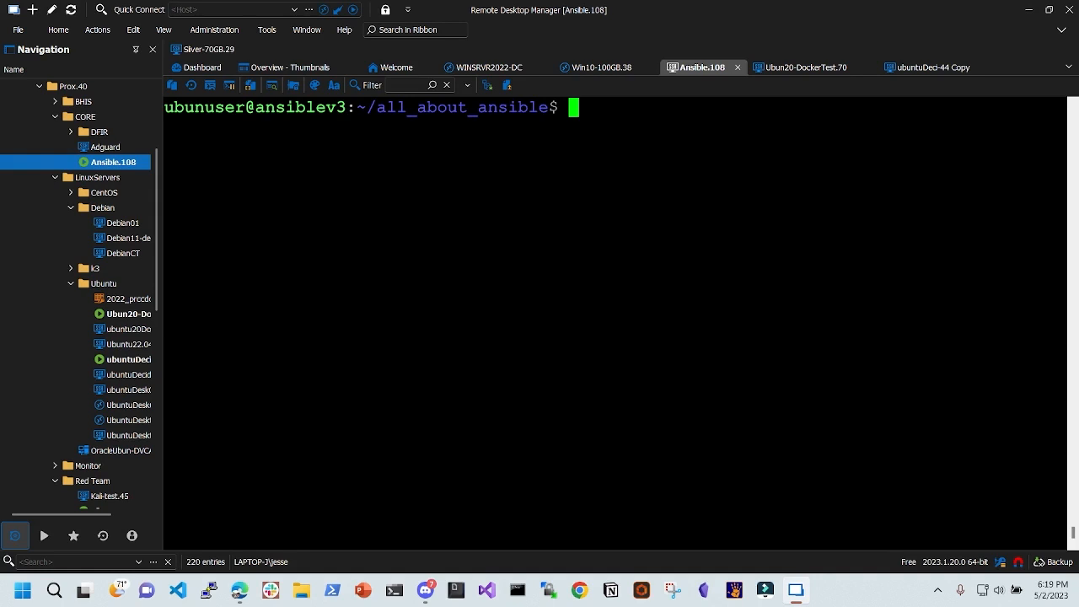
- List the Ansible directory, then open playbook_simplerisk.yml in nano with sudo
type("ls")
key("Return")
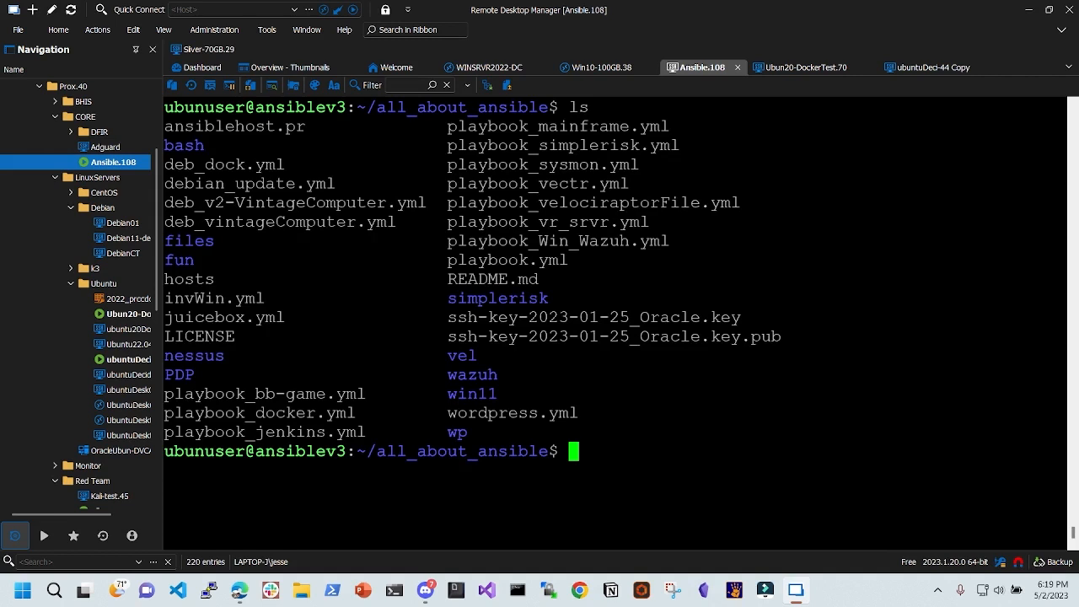
left_click_drag(438, 145, 715, 145)
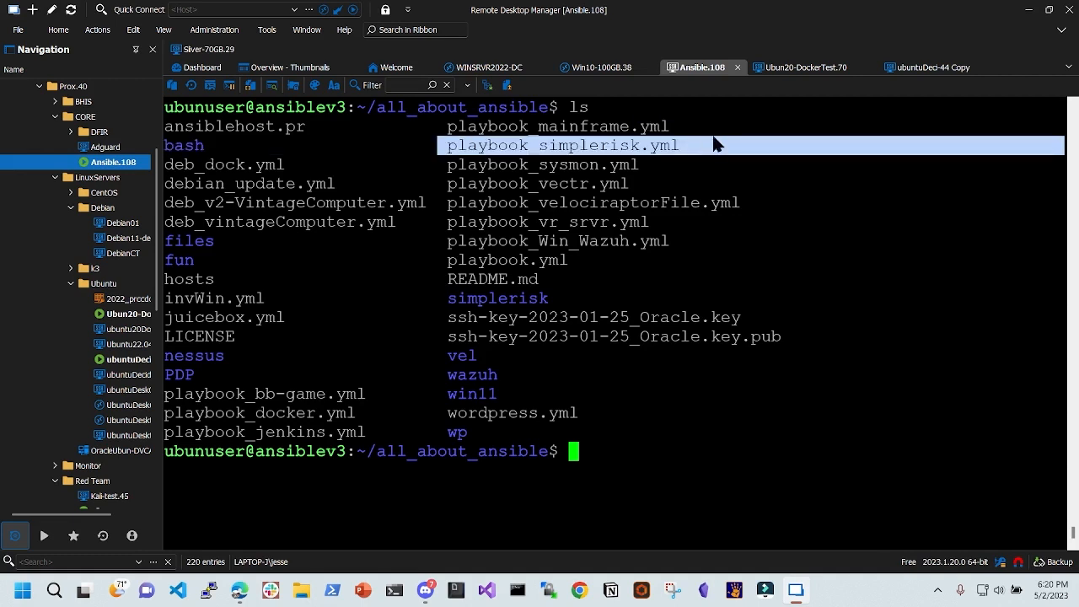
type("sudo ")
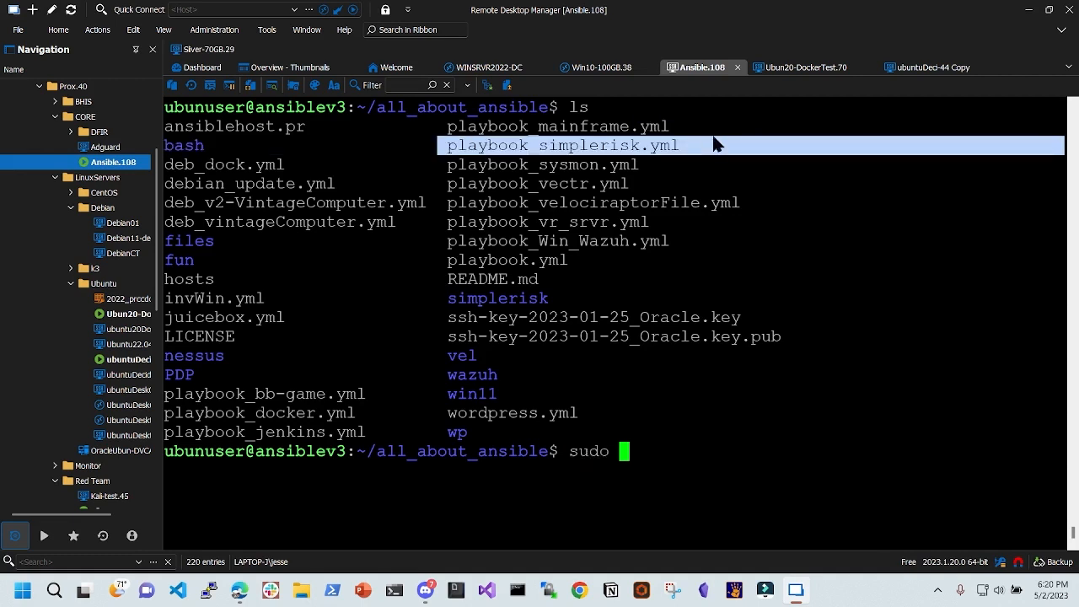
type("nano pl")
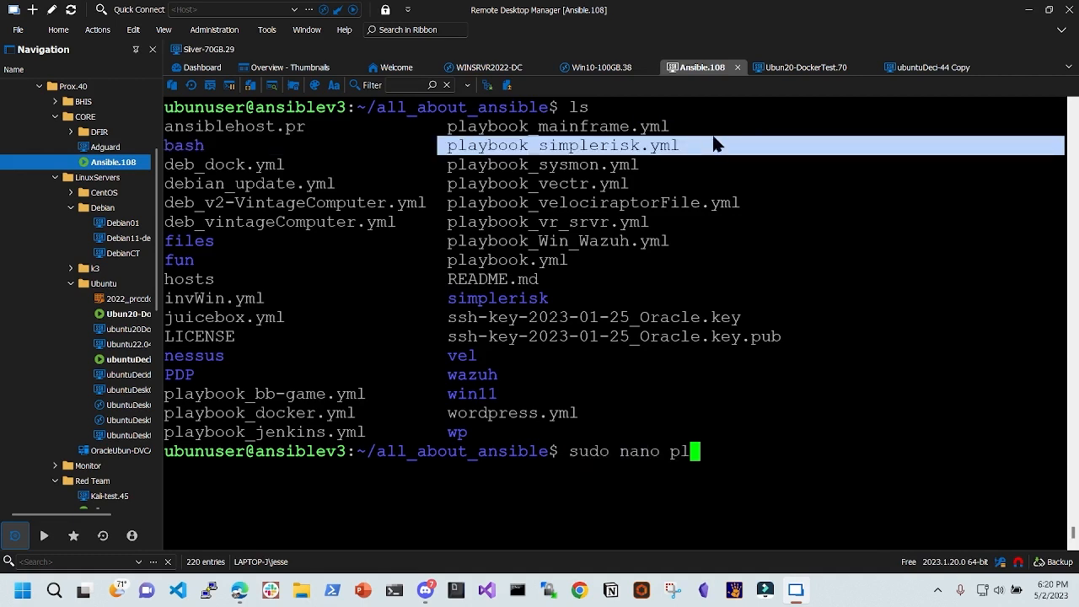
type("aybook_si")
key("Tab")
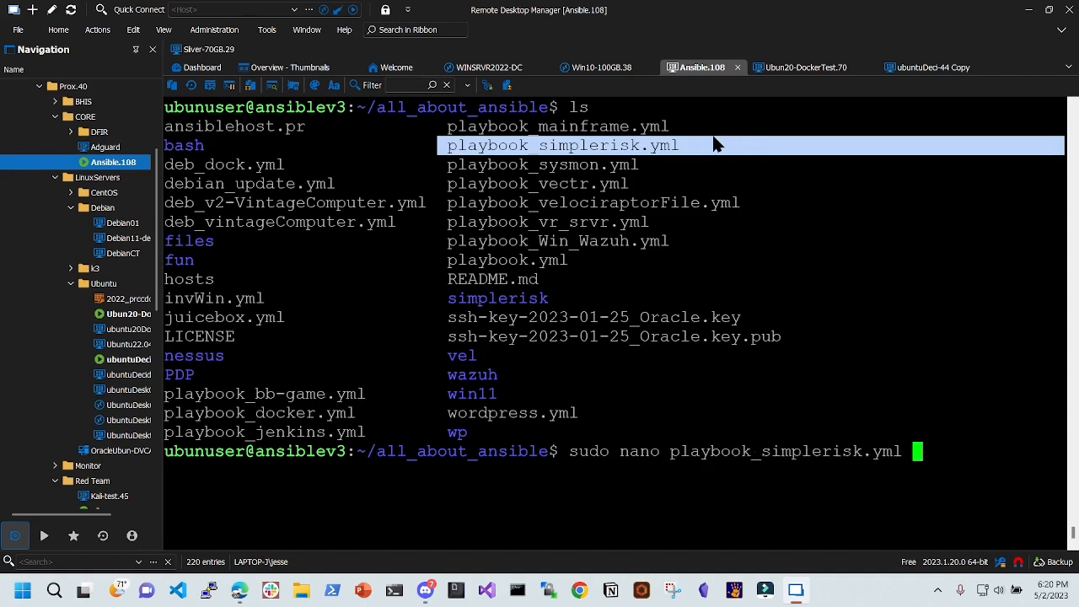
key("Return")
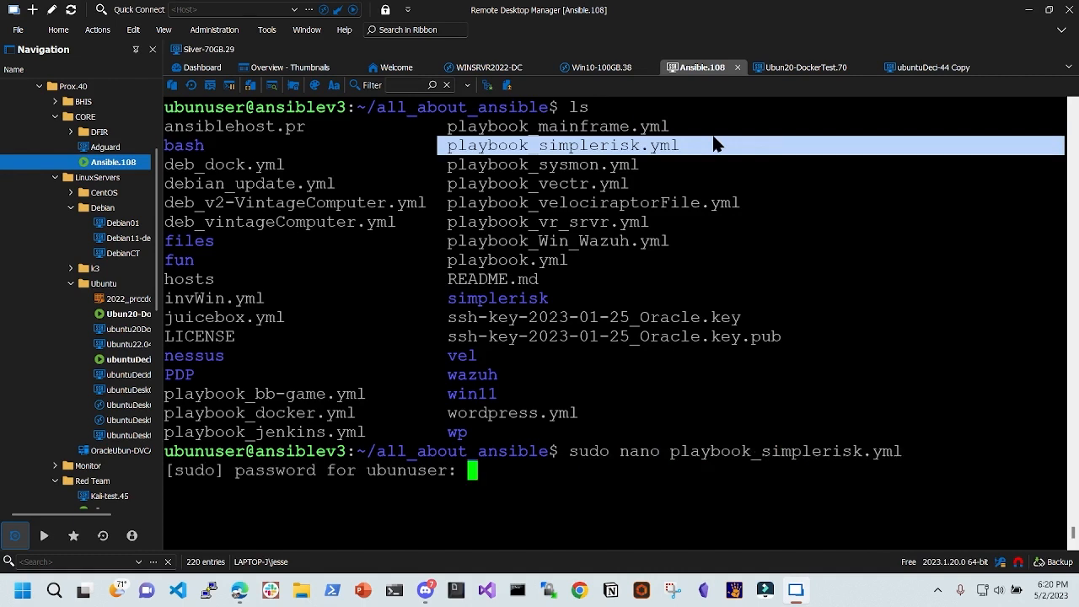
key("Return")
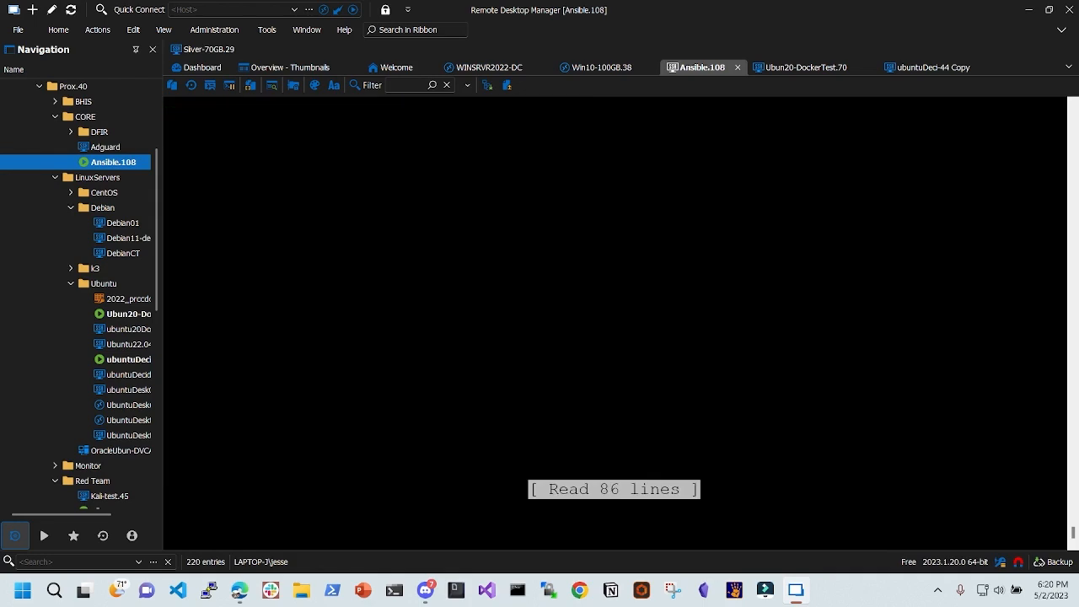
- Review the playbook's hosts: ubuntu and become: true lines in nano
key("Down")
key("Down")
key("Down")
key("Down")
key("Down")
key("Down")
key("Down")
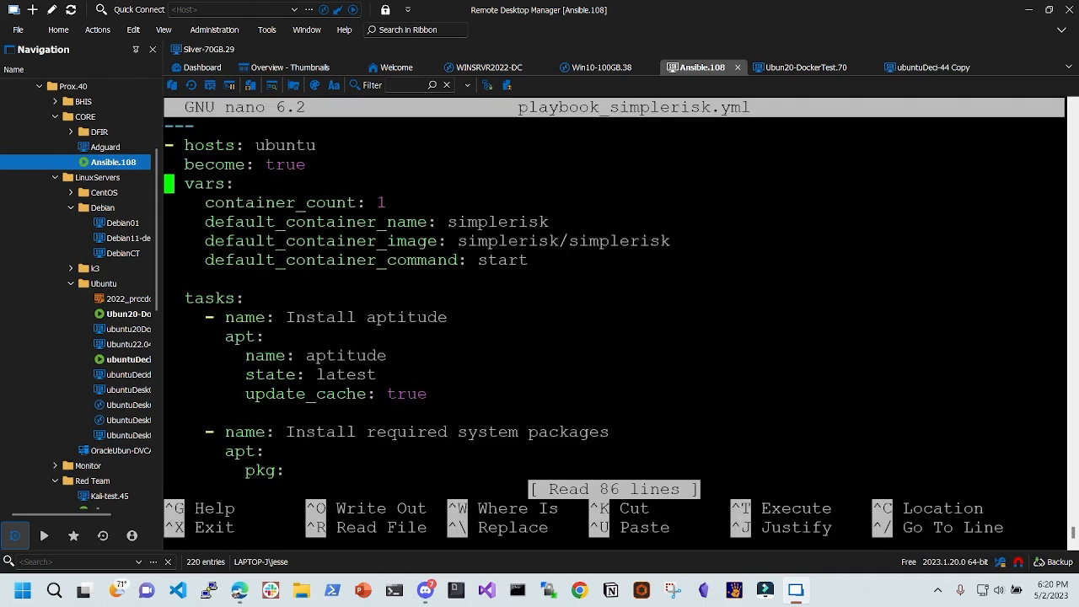
key("Up")
key("Up")
key("Up")
key("Up")
key("Up")
key("Up")
key("Down")
key("Down")
key("Up")
key("Up")
key("Right")
key("Right")
key("Right")
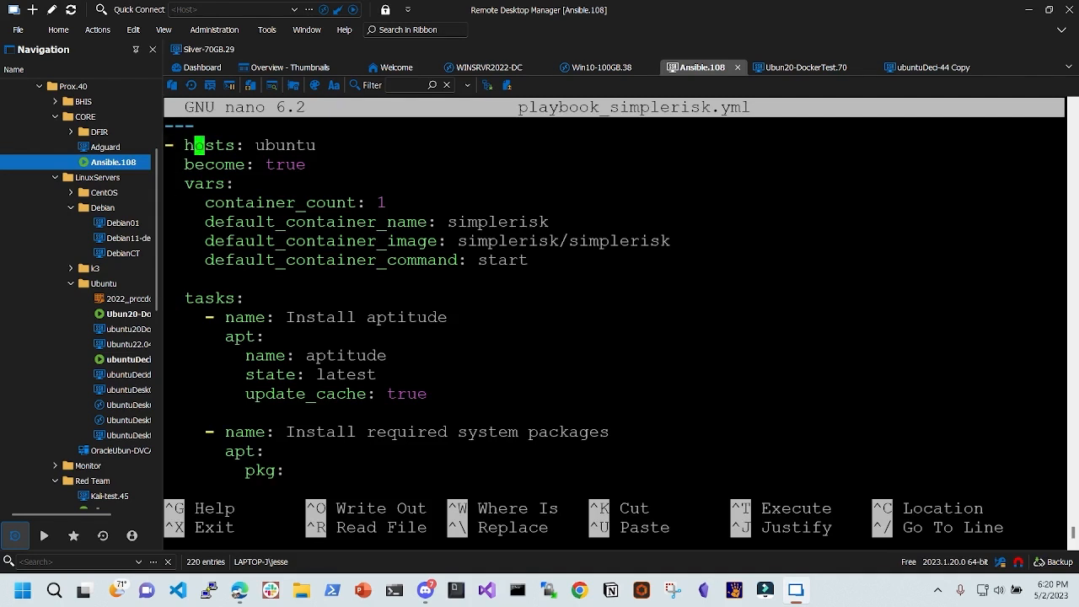
key("Left")
key("Right")
key("Right")
key("Right")
key("Right")
key("Right")
key("Right")
key("Right")
key("Right")
key("Right")
key("Right")
key("Right")
key("Right")
key("Right")
key("Left")
key("Left")
key("Left")
key("Left")
key("Left")
key("Left")
key("Left")
key("Left")
- Inspect the container variables, highlighting the simplerisk/simplerisk image value, then bring up a new Edge tab
key("Right")
key("Right")
key("Right")
key("Down")
key("Left")
key("Left")
key("Right")
key("Right")
key("Right")
key("Right")
key("Right")
key("Down")
key("Down")
key("Down")
key("Right")
key("Right")
key("Right")
key("Right")
key("Right")
key("Right")
key("Up")
key("Up")
key("Right")
key("Down")
key("Right")
key("Down")
left_click_drag(288, 224, 380, 224)
left_click_drag(460, 224, 539, 224)
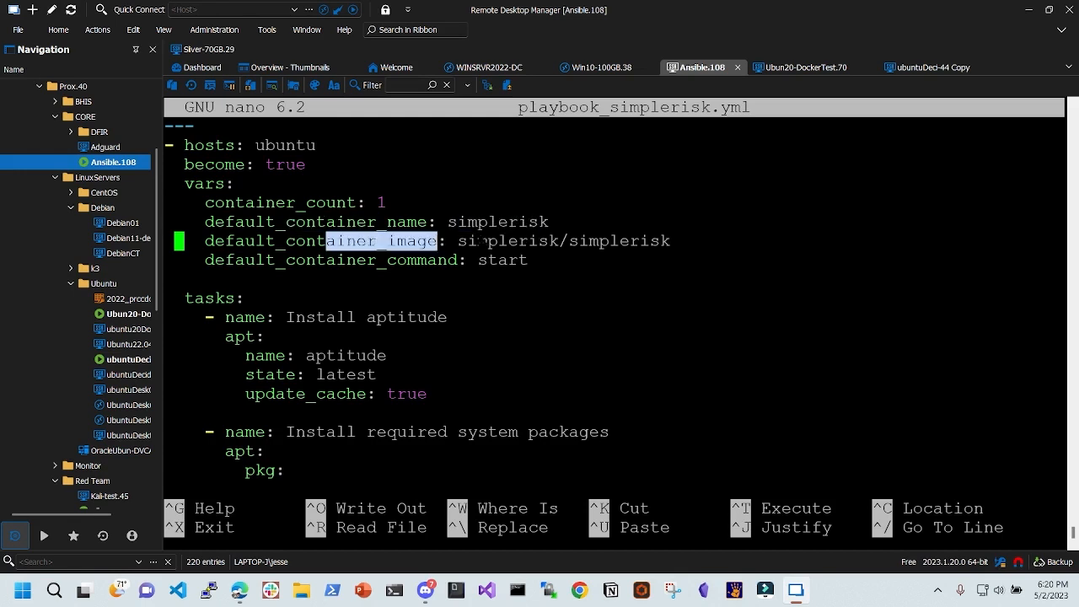
left_click_drag(447, 241, 620, 241)
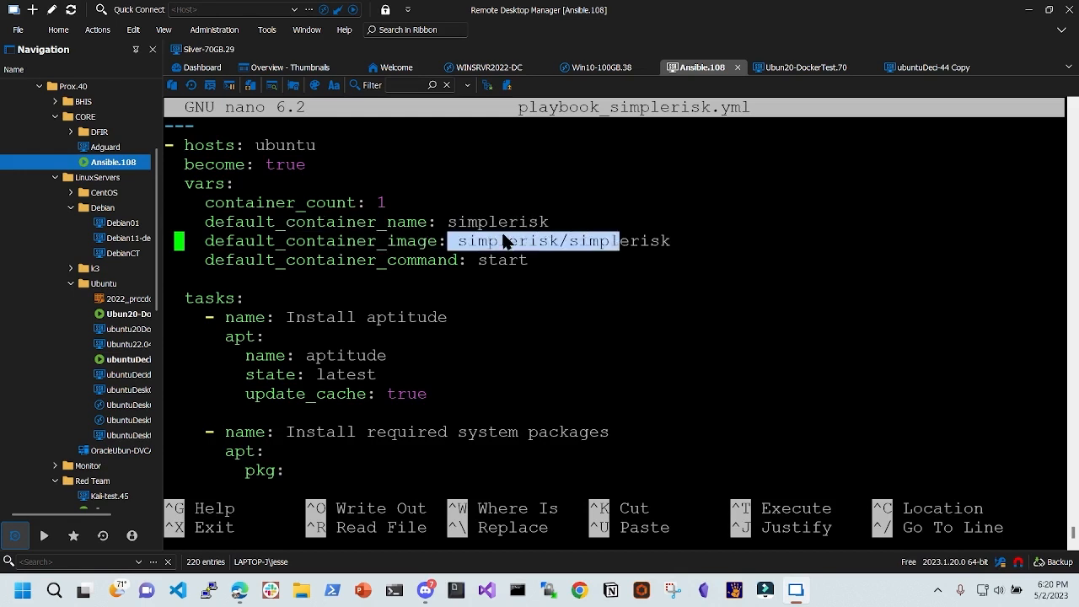
left_click(251, 584)
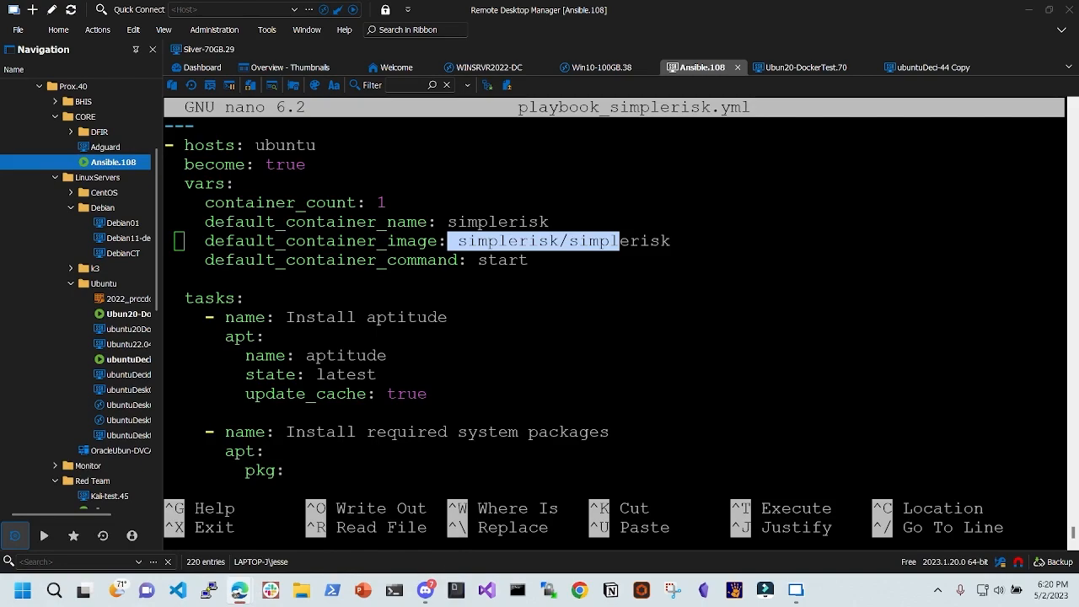
left_click_drag(253, 603, 312, 88)
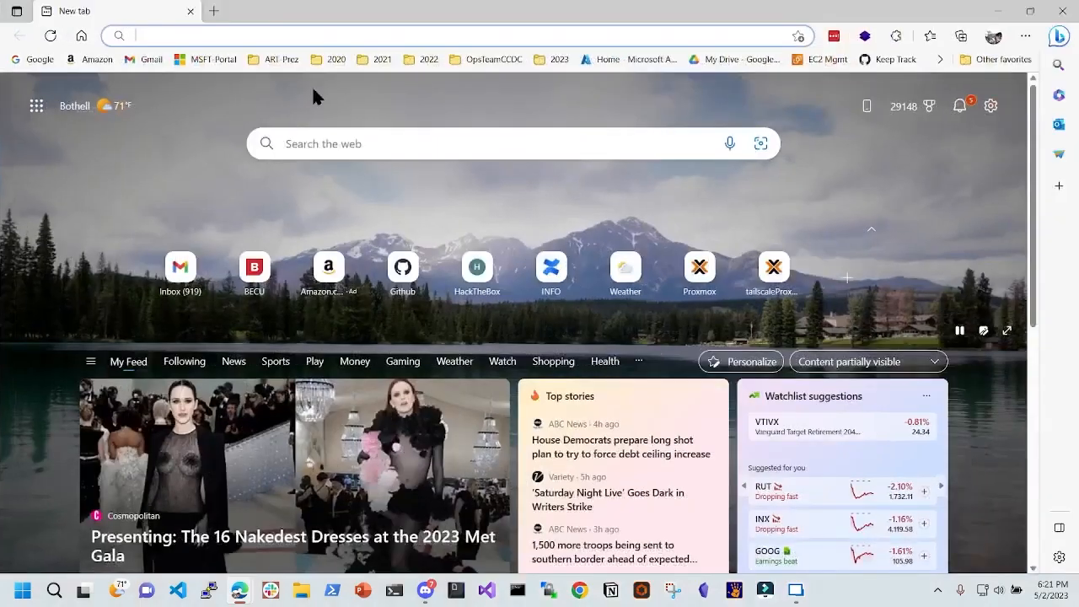
- Search for 'dockerhub simplerisk' and open the simplerisk/docker GitHub repository
type("docl")
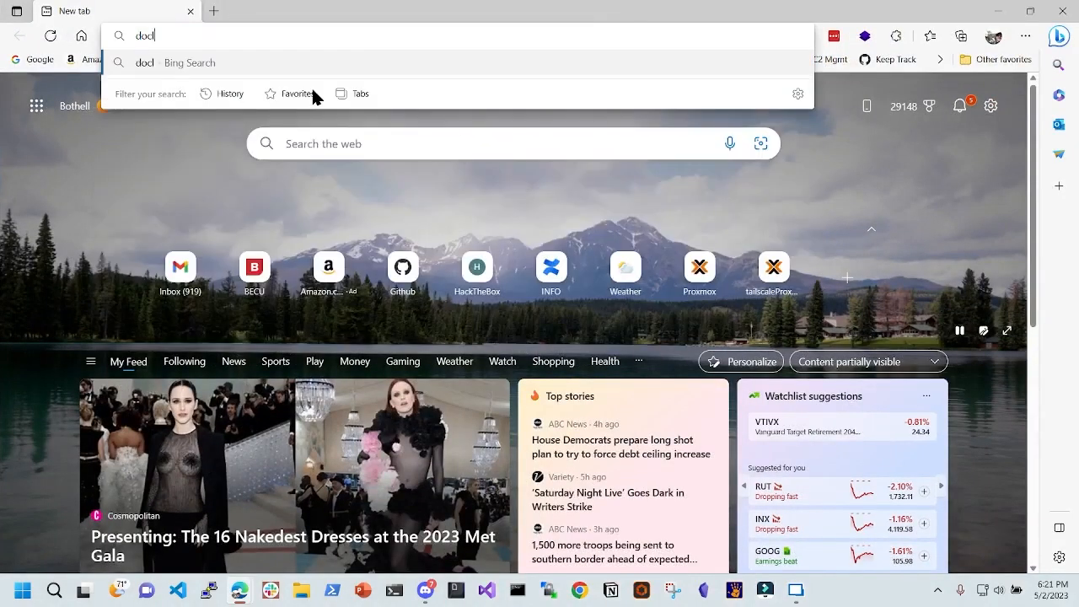
key("BackSpace")
type("ker")
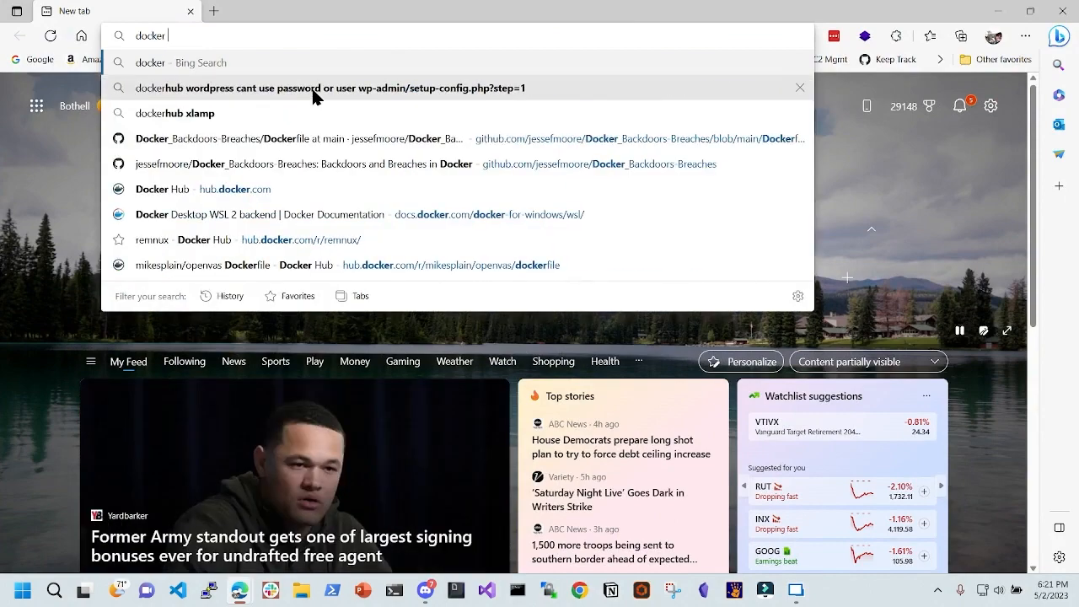
type("hub simplerisk")
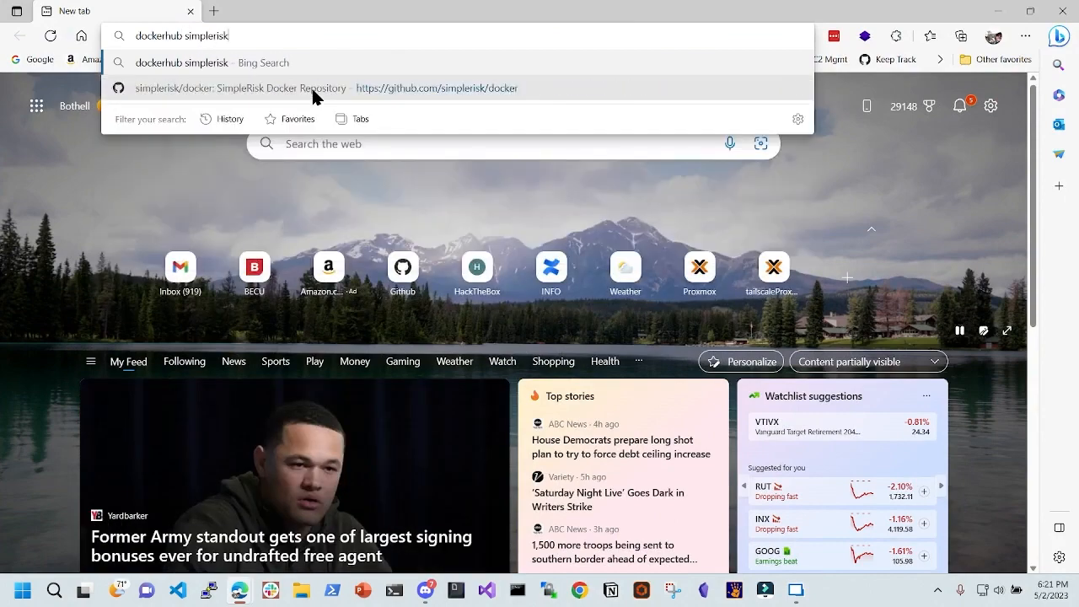
key("Return")
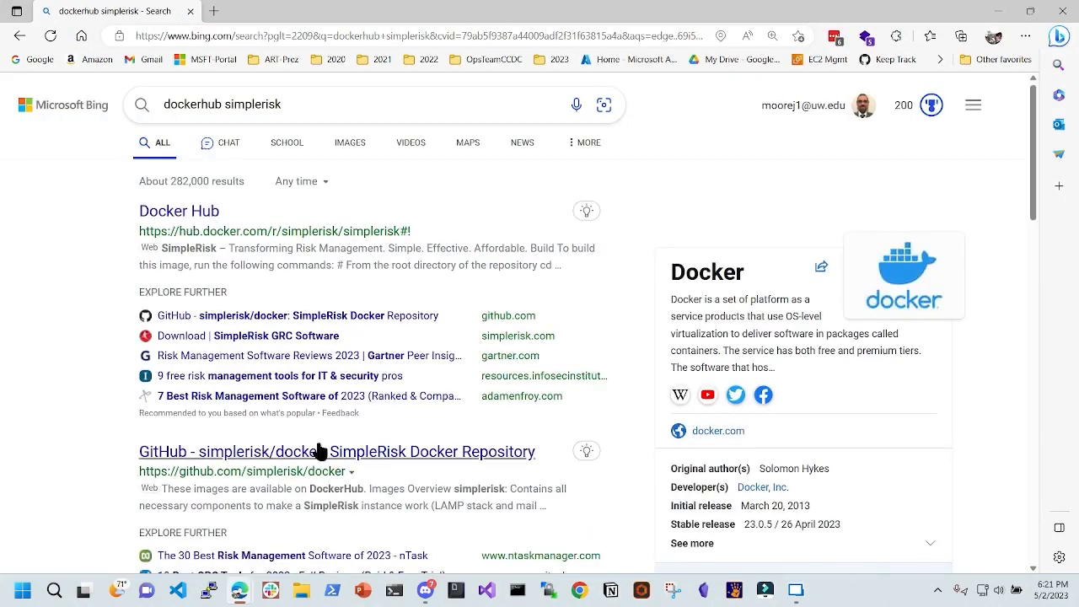
left_click(319, 455)
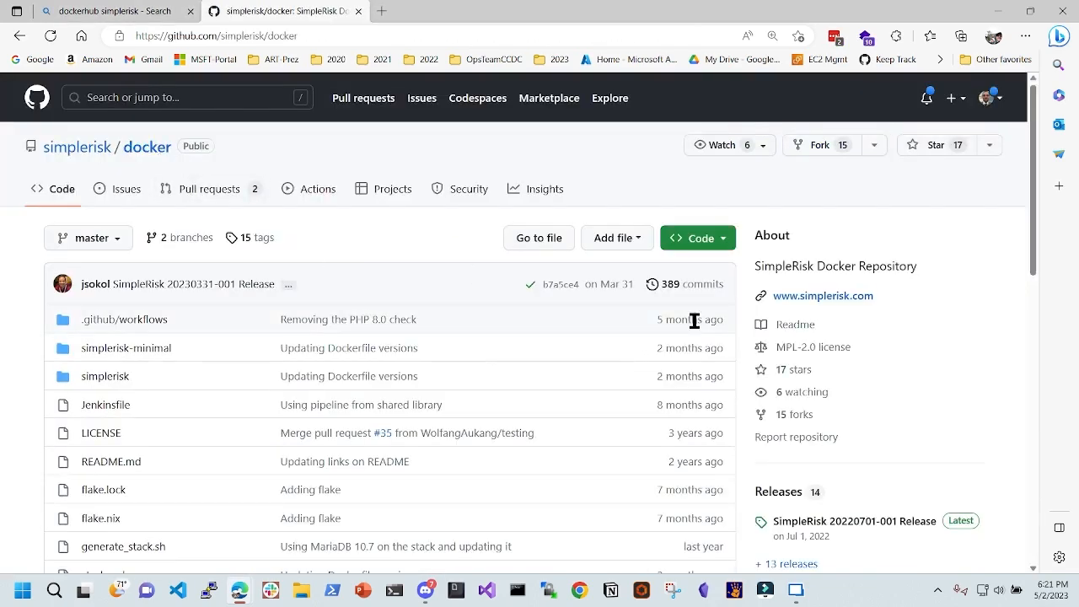
- Read the README title and DockerHub note, then move the browser aside to show the terminal
scroll(691, 377, "down", 3)
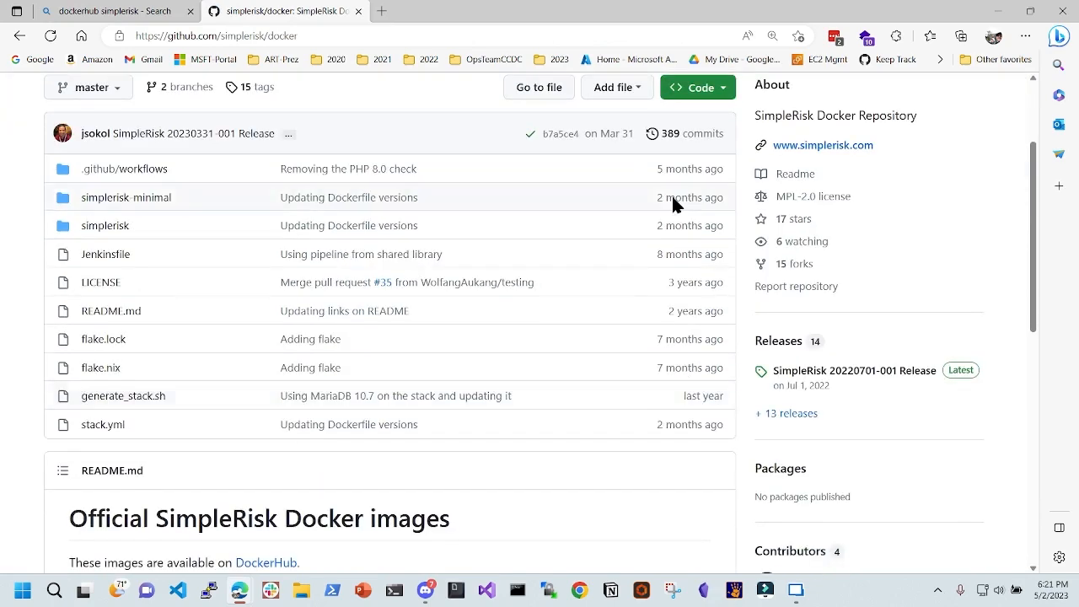
scroll(526, 346, "down", 5)
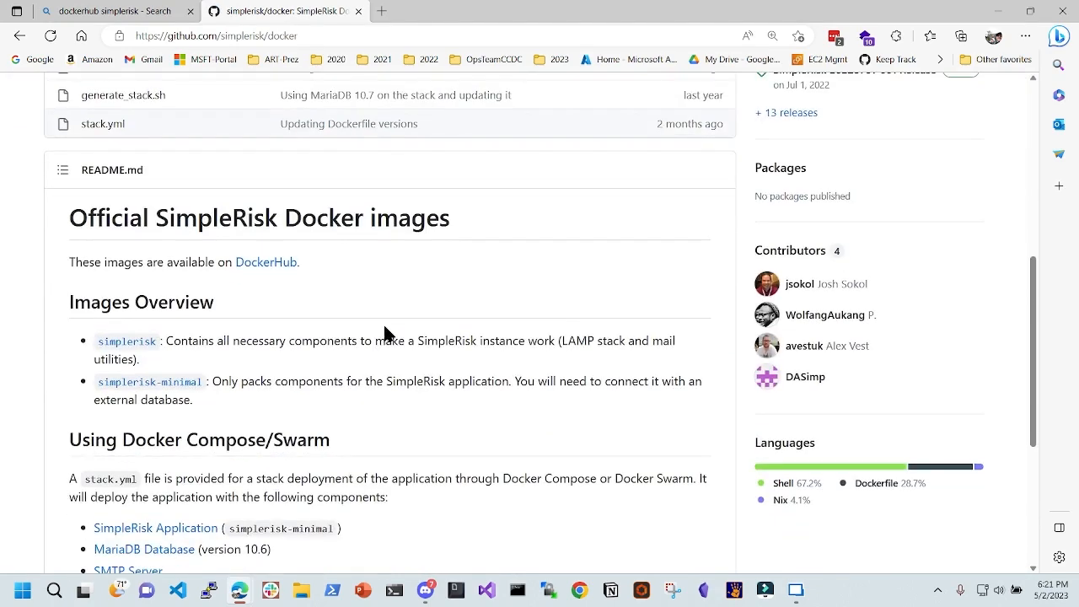
left_click_drag(157, 219, 610, 238)
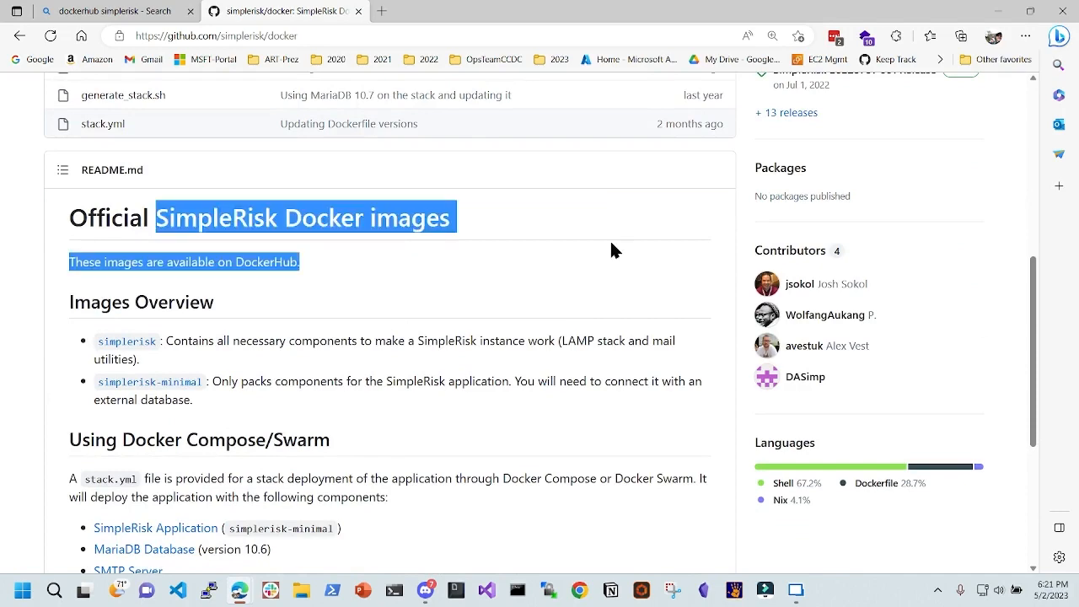
scroll(259, 301, "up", 5)
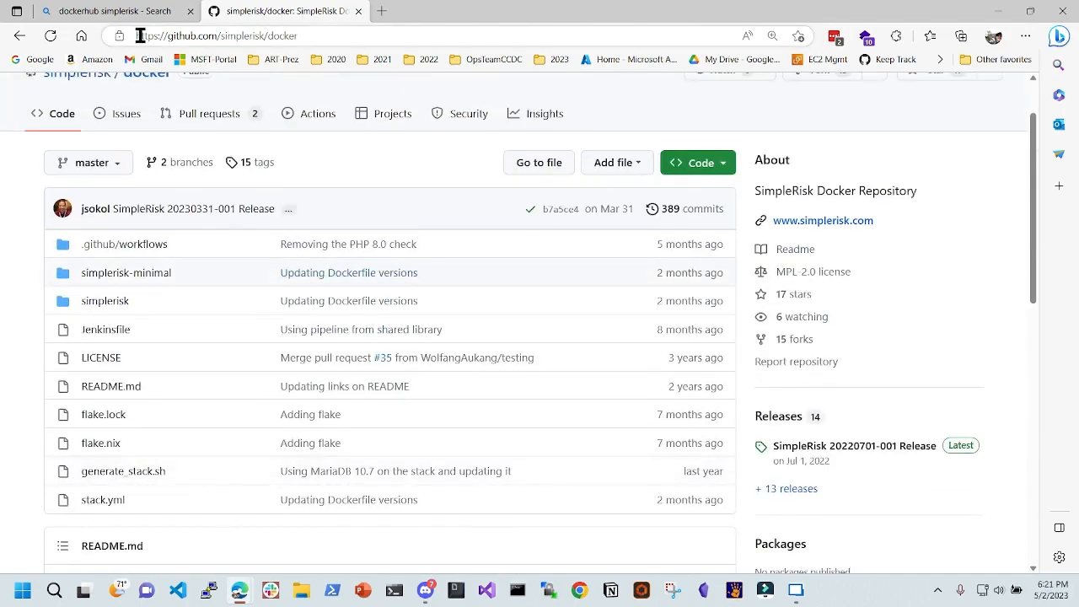
left_click_drag(615, 19, 1078, 42)
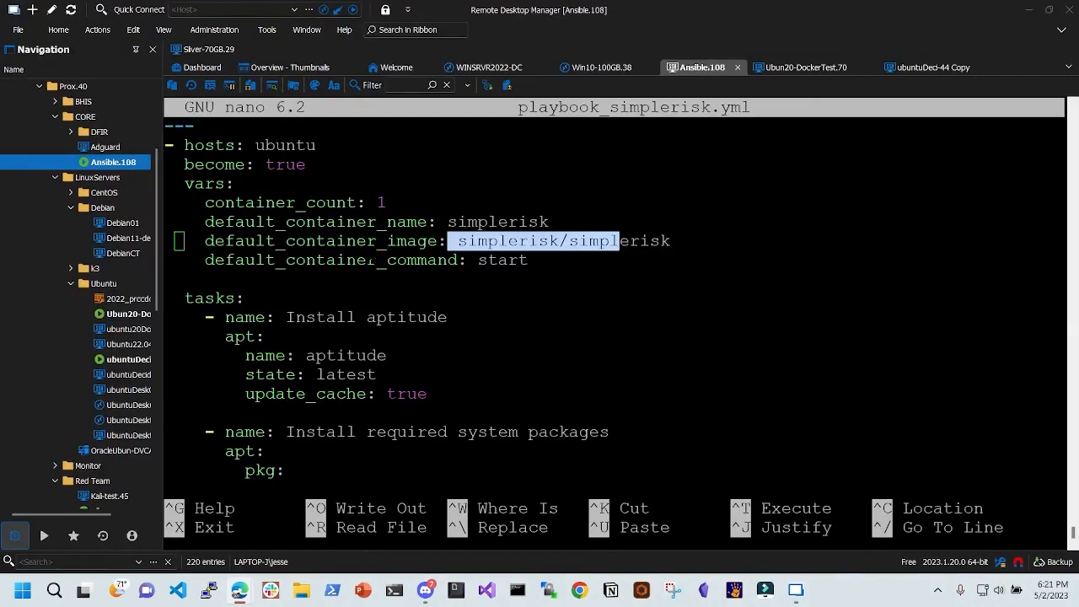
- Read the playbook variables and the Install aptitude task's apt module
left_click(390, 261)
key("Down")
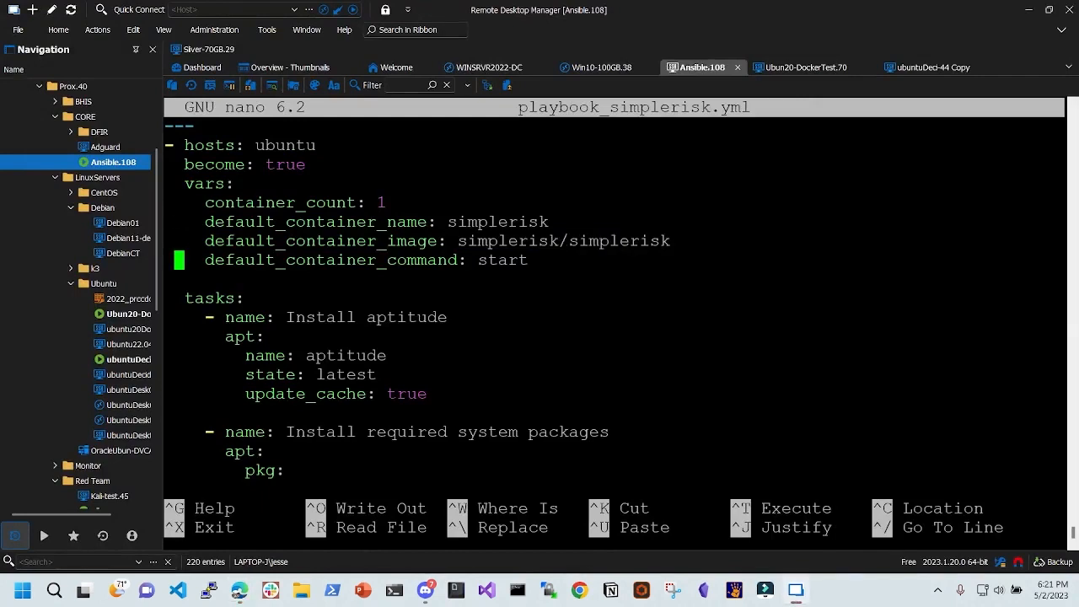
key("Down")
key("Down")
key("Down")
key("Up")
key("Right")
key("Right")
key("Right")
key("Down")
key("Right")
key("Right")
key("Right")
key("Right")
key("Right")
key("Right")
key("Right")
key("Right")
key("Right")
key("Right")
key("Right")
key("Right")
key("Right")
key("Right")
key("Right")
key("Right")
key("Right")
key("Right")
key("Right")
key("Right")
key("Down")
key("Down")
key("Down")
key("Down")
key("Down")
key("Down")
key("Down")
key("Down")
key("Down")
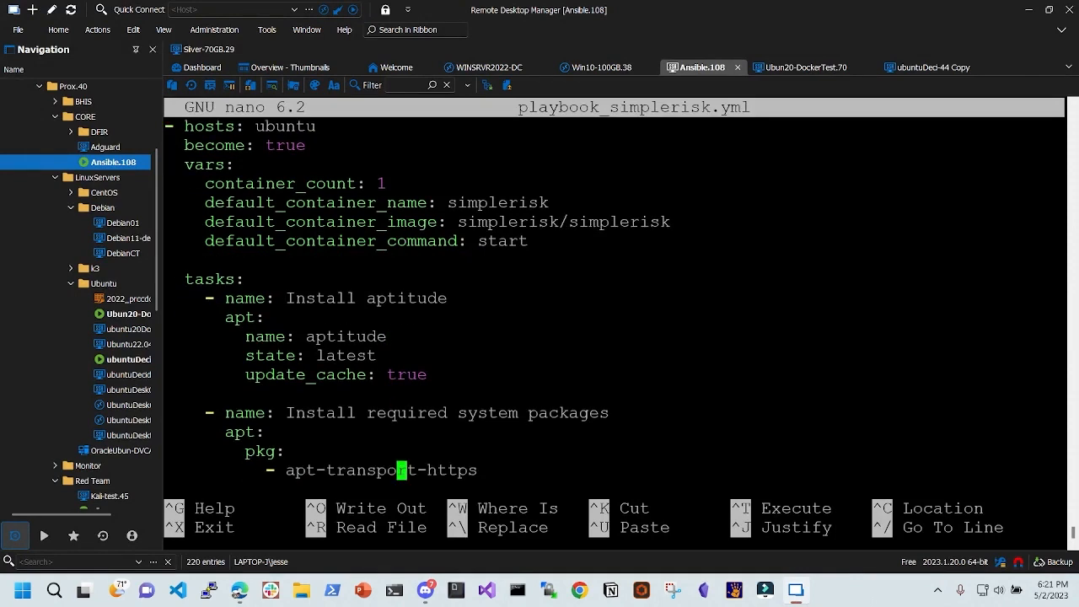
key("Up")
left_click_drag(206, 318, 255, 318)
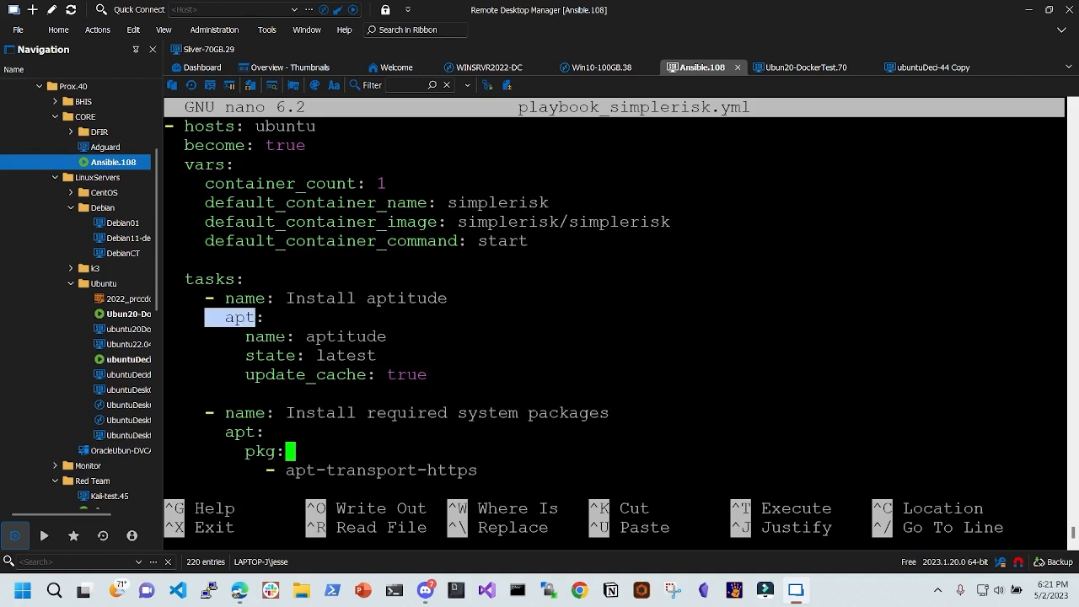
- Step through the required system packages list (ca-certificates, curl, python3-setuptools)
key("Down")
key("Down")
key("Down")
key("Down")
key("Down")
key("Down")
key("Down")
key("Down")
key("Down")
key("Down")
key("Down")
key("Down")
key("Down")
key("Down")
key("Down")
key("Down")
key("Down")
key("Down")
key("Down")
key("Up")
key("Up")
key("Up")
key("Up")
key("Up")
key("Up")
key("Up")
key("Up")
key("Up")
key("Up")
key("Up")
key("Up")
key("Up")
key("Up")
key("Up")
key("Up")
key("Up")
key("Up")
key("Up")
key("Up")
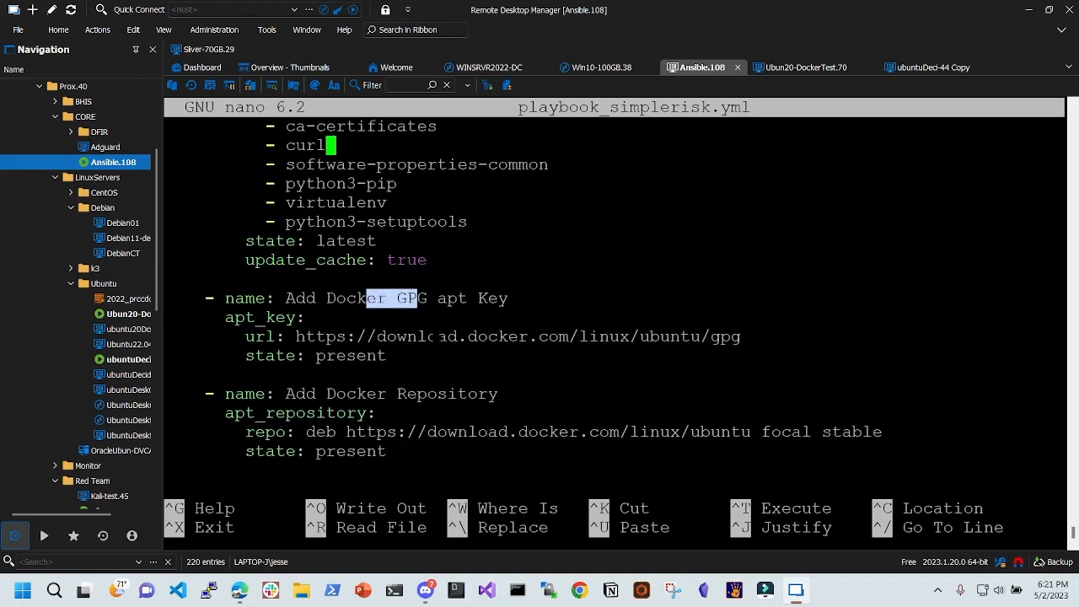
key("Down")
key("Down")
key("Down")
key("Down")
key("Down")
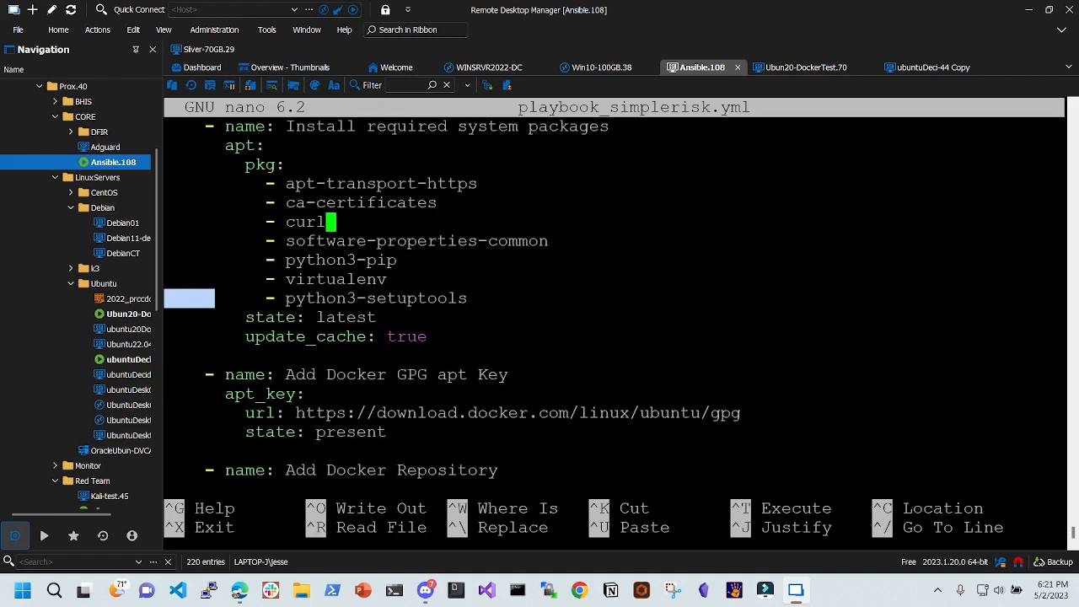
key("Down")
key("Down")
key("Down")
key("Down")
key("Left")
key("Left")
key("Left")
key("Left")
key("Left")
key("Right")
key("Right")
key("Right")
key("Down")
key("Down")
key("Down")
key("Down")
key("Down")
key("Up")
key("Down")
key("Down")
key("Down")
key("Down")
key("Down")
key("Down")
key("Down")
key("Down")
key("Down")
key("Down")
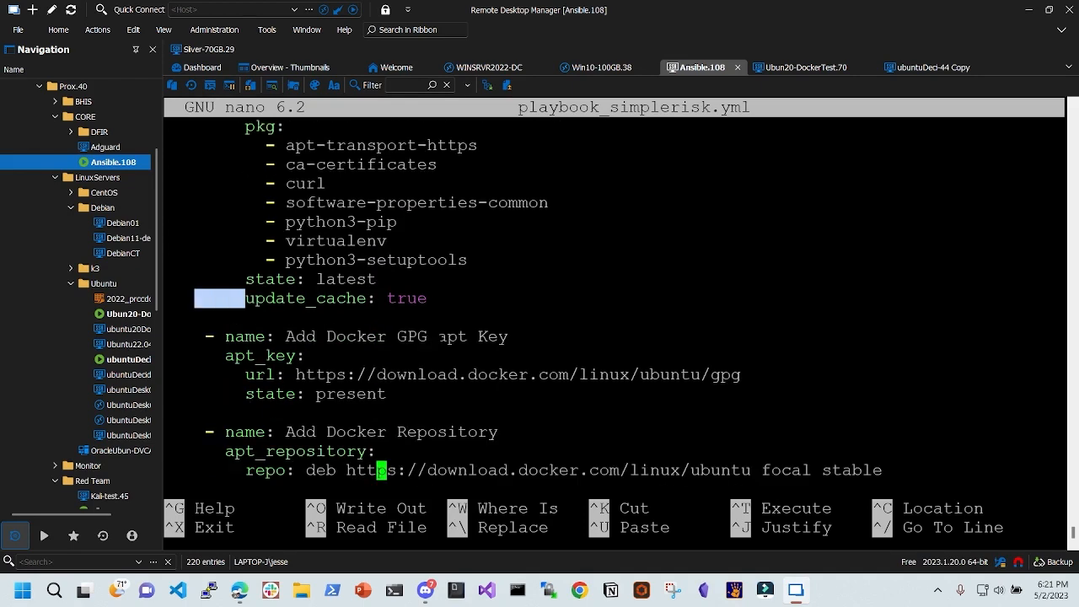
- Review the Docker tasks and the docker run --name simplerisk command mapping ports 81 and 443, then exit nano
key("Down")
key("Down")
key("Up")
key("Up")
key("Up")
key("Up")
key("Up")
key("Up")
key("Up")
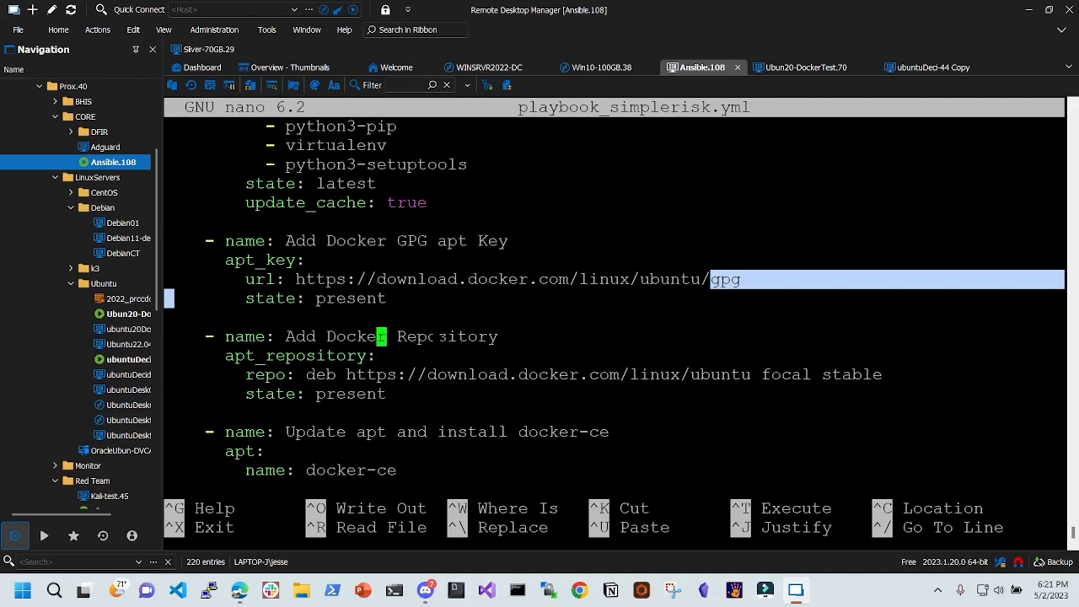
key("Down")
key("Down")
key("Down")
key("Down")
key("Down")
key("Down")
key("Down")
key("Down")
key("Down")
key("Down")
key("Down")
key("Down")
key("Down")
key("Down")
key("Down")
key("Down")
key("Down")
key("Down")
key("Down")
key("Down")
key("Down")
key("Down")
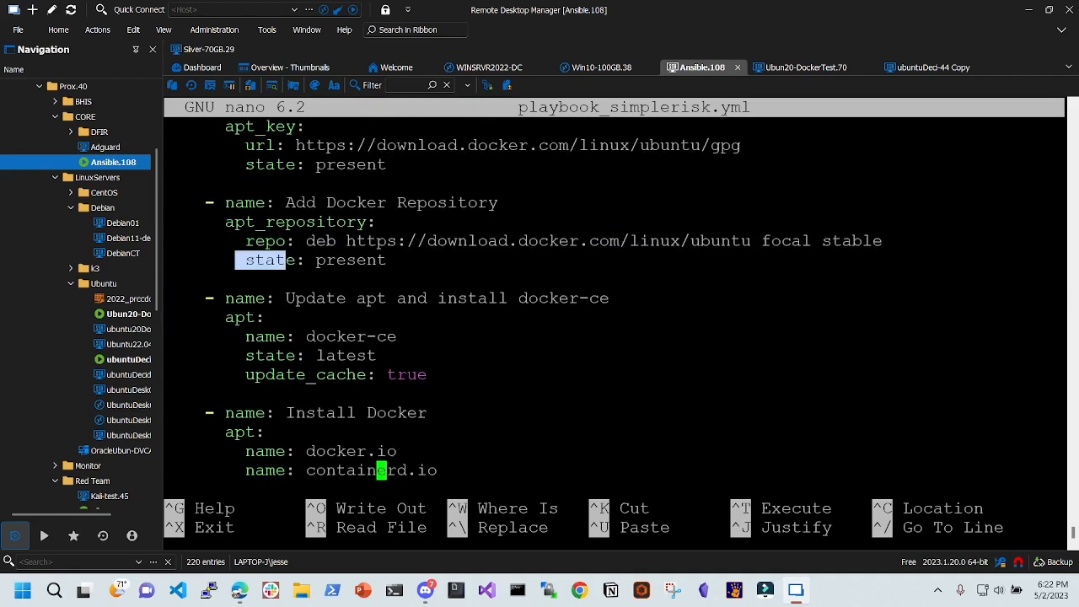
key("Down")
key("Down")
key("Down")
key("Down")
key("Down")
key("Down")
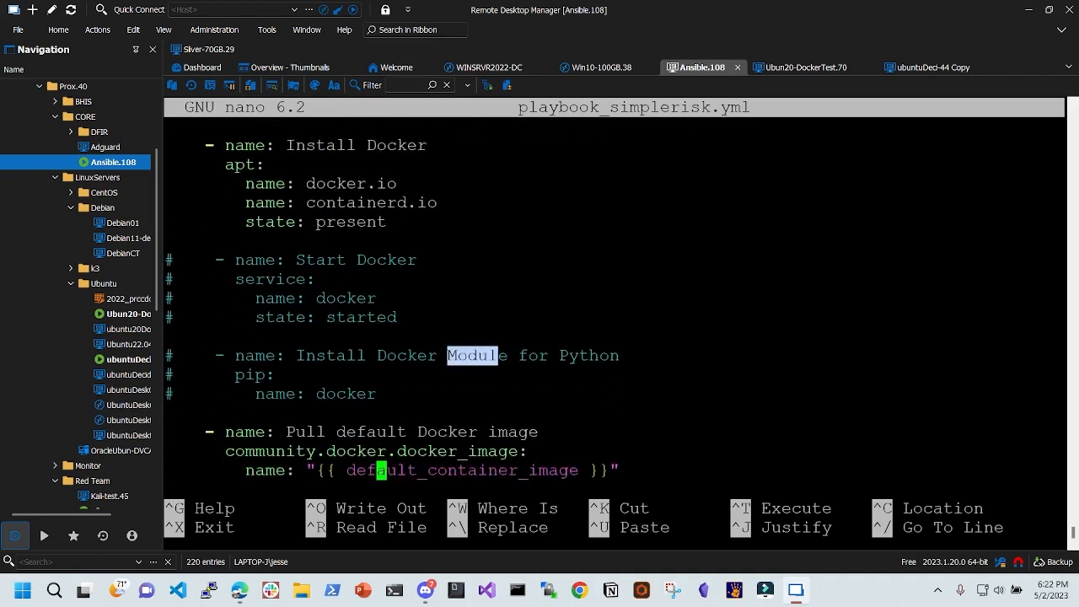
key("Down")
key("Down")
key("Down")
key("Down")
key("Down")
key("Down")
key("Down")
key("Down")
key("Down")
key("Down")
key("Down")
key("Down")
key("Down")
key("Down")
key("Down")
key("Down")
key("Down")
key("Down")
key("Down")
key("Down")
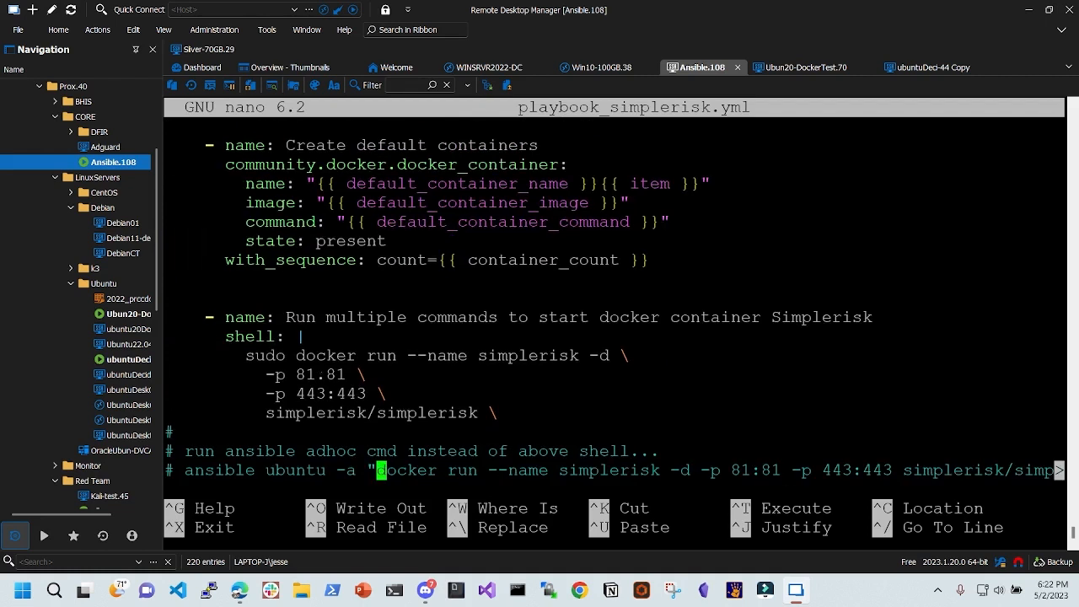
left_click_drag(297, 355, 619, 359)
left_click_drag(287, 394, 335, 394)
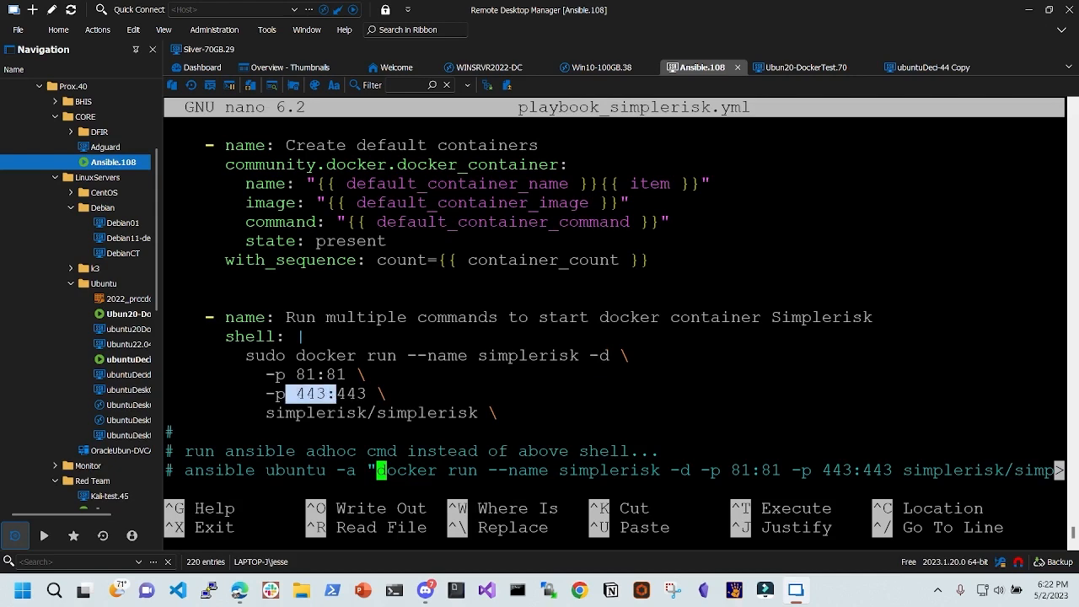
key("ctrl+x")
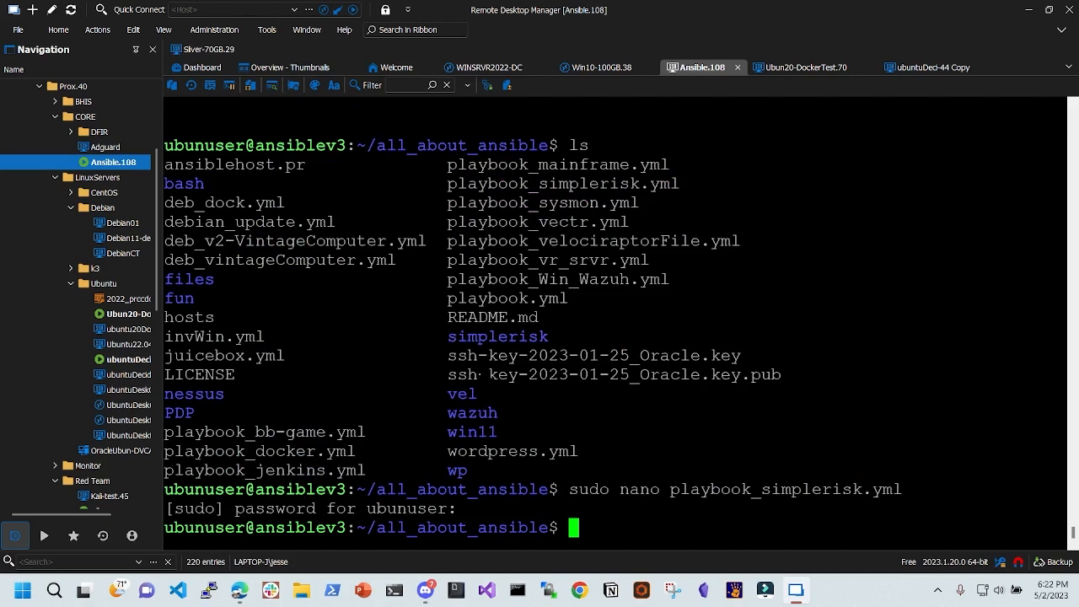
- Open the Ansible hosts inventory with sudo nano hosts
type("sudo host")
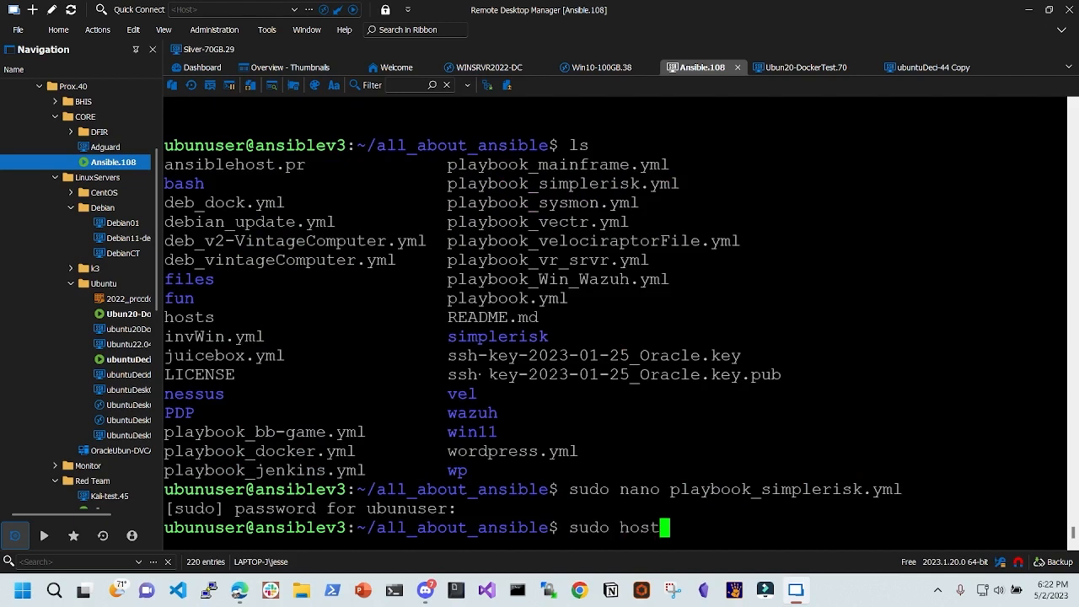
key("BackSpace")
key("BackSpace")
key("BackSpace")
key("BackSpace")
type("nano hosts")
key("Return")
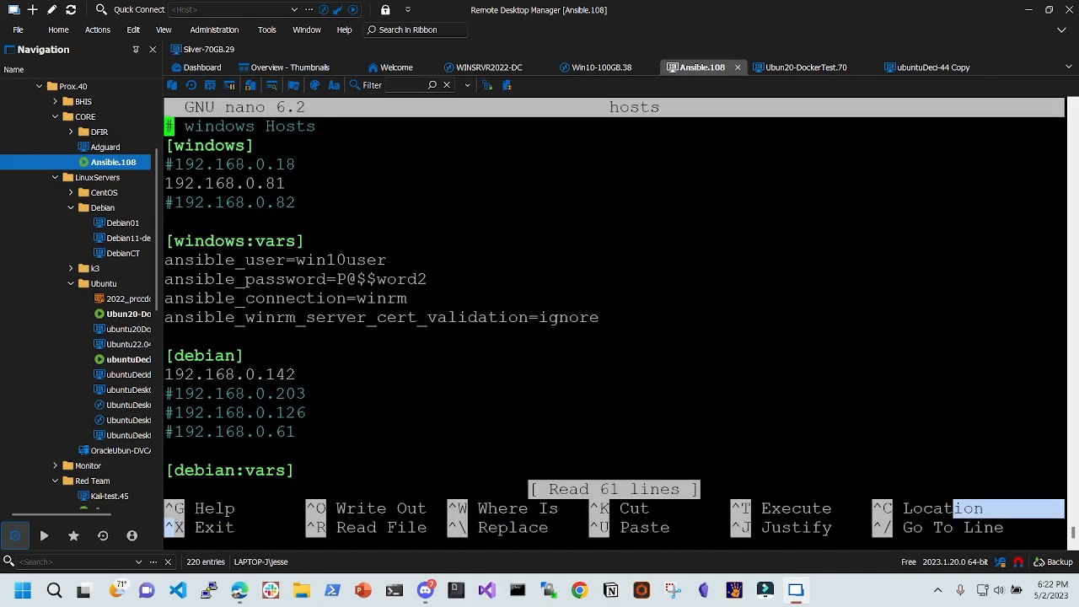
- Check that the [ubuntu] group targets 192.168.0.70 with its private key setting, then exit nano
key("Down")
key("Down")
key("Down")
key("Down")
key("Down")
key("Down")
key("Down")
key("Down")
key("Down")
key("Down")
key("Down")
key("Down")
key("Down")
key("Down")
key("Down")
key("Down")
key("Down")
key("Down")
key("Down")
key("Down")
key("Down")
key("Down")
key("Down")
key("Down")
key("Down")
key("Down")
key("Down")
key("Down")
key("Down")
key("Down")
key("Down")
key("Down")
key("Down")
key("Down")
key("Down")
key("Down")
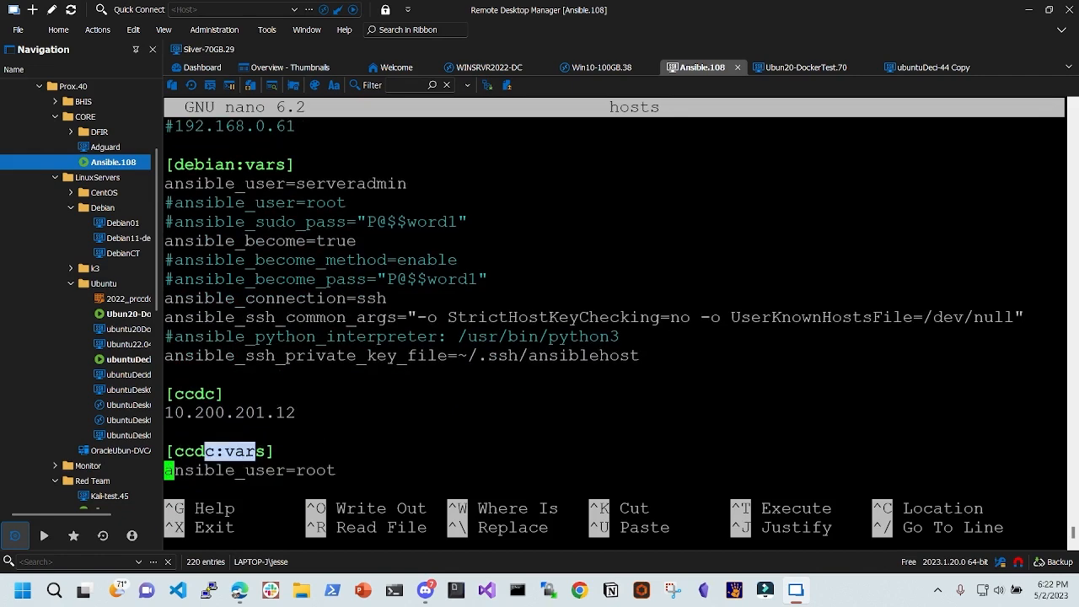
key("Down")
key("Down")
key("Down")
key("Down")
key("Down")
key("Down")
key("Down")
key("Down")
key("Down")
key("Down")
key("Down")
key("Down")
key("Up")
key("Up")
key("Up")
key("Up")
key("Up")
key("Up")
key("Up")
key("Up")
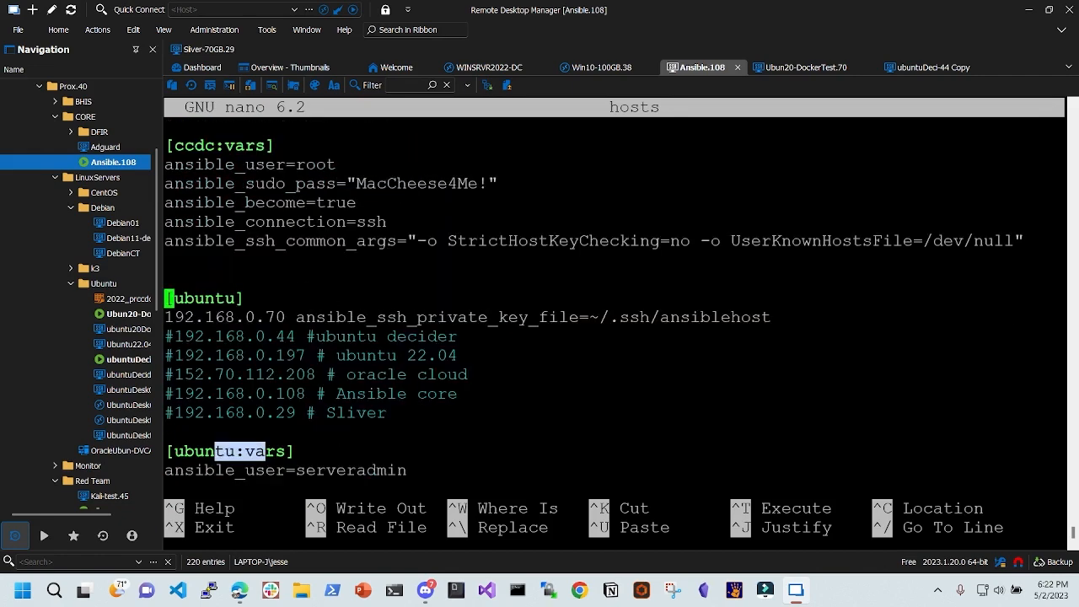
key("Right")
key("Right")
key("Right")
key("Right")
key("Right")
key("Down")
key("Right")
key("Right")
key("Right")
key("Right")
key("Right")
key("Right")
key("Right")
key("Right")
key("Right")
key("Right")
key("Right")
key("Right")
key("Right")
key("Right")
key("Right")
key("Right")
key("Right")
key("Right")
key("Right")
key("Right")
key("Right")
key("Right")
key("Right")
key("Right")
key("Right")
key("Right")
key("Right")
key("Right")
key("Right")
key("Right")
key("Right")
key("Right")
key("Right")
key("Right")
key("Right")
key("Right")
key("Right")
key("Left")
key("Left")
key("Left")
key("Left")
key("Left")
key("Left")
key("Left")
key("Left")
key("Left")
key("Left")
key("Left")
key("Left")
key("Left")
key("Left")
key("Left")
key("Left")
key("Left")
key("Left")
key("Left")
key("Left")
key("Left")
key("Left")
key("Left")
key("Left")
key("Left")
key("Left")
key("Left")
key("Left")
key("Left")
key("Left")
key("Left")
key("Left")
key("Left")
key("ctrl+x")
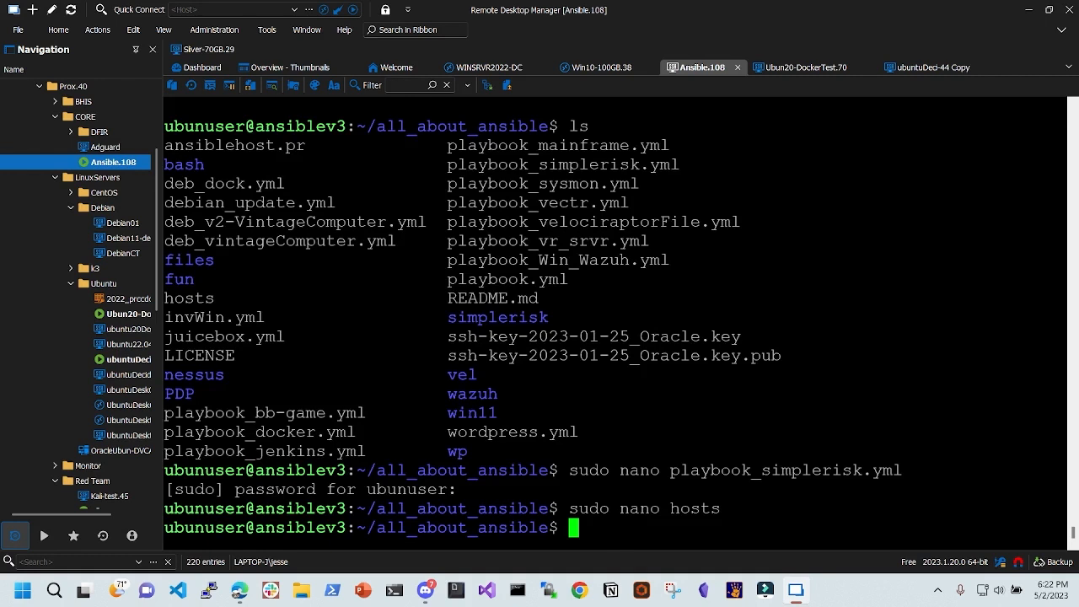
- Run ansible-playbook playbook_simplerisk.yml --ask-become-pass, using Tab completion for the command and file name
type("ansible")
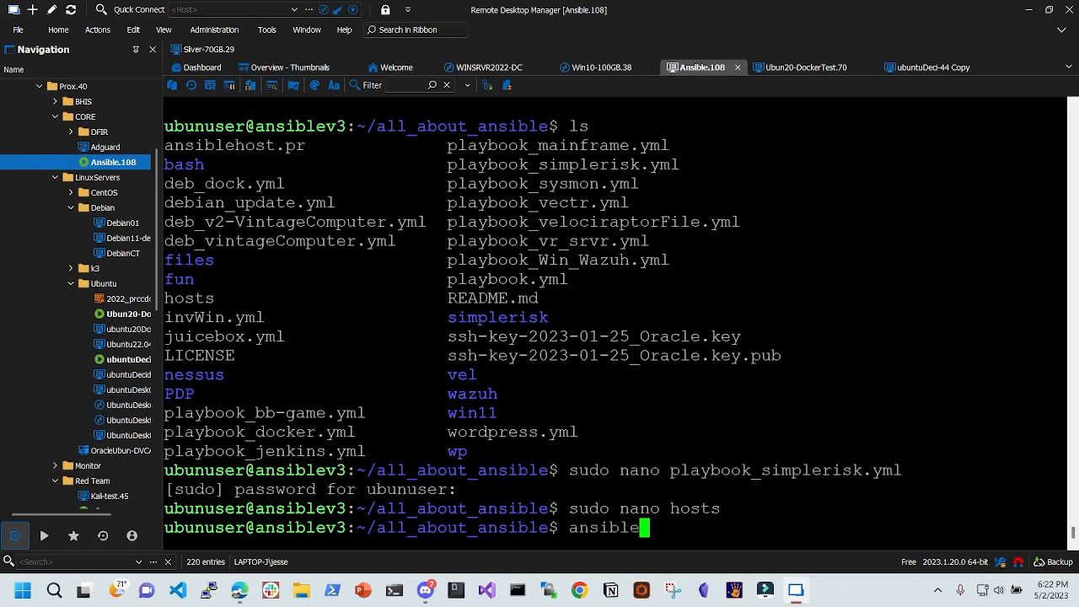
key("Tab")
key("Tab")
type("-pl")
key("Tab")
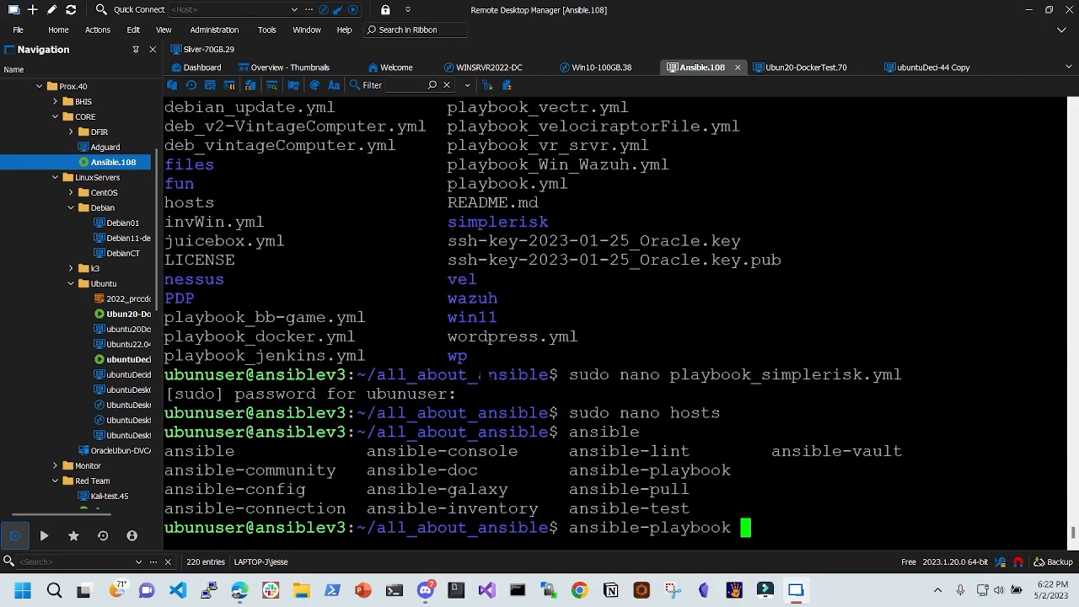
type("pl")
key("Tab")
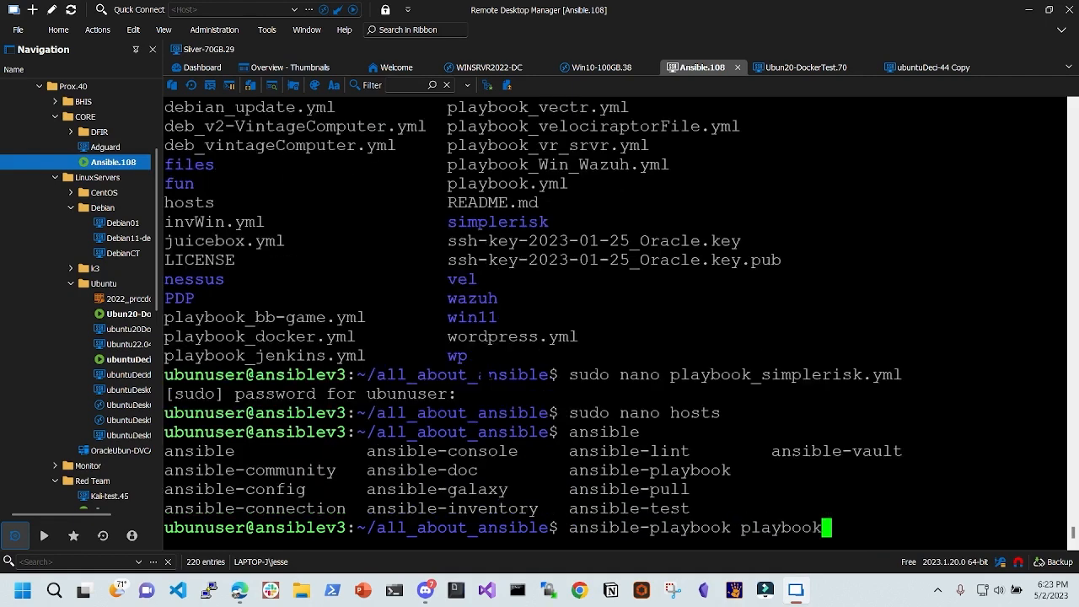
type("_sim")
key("Tab")
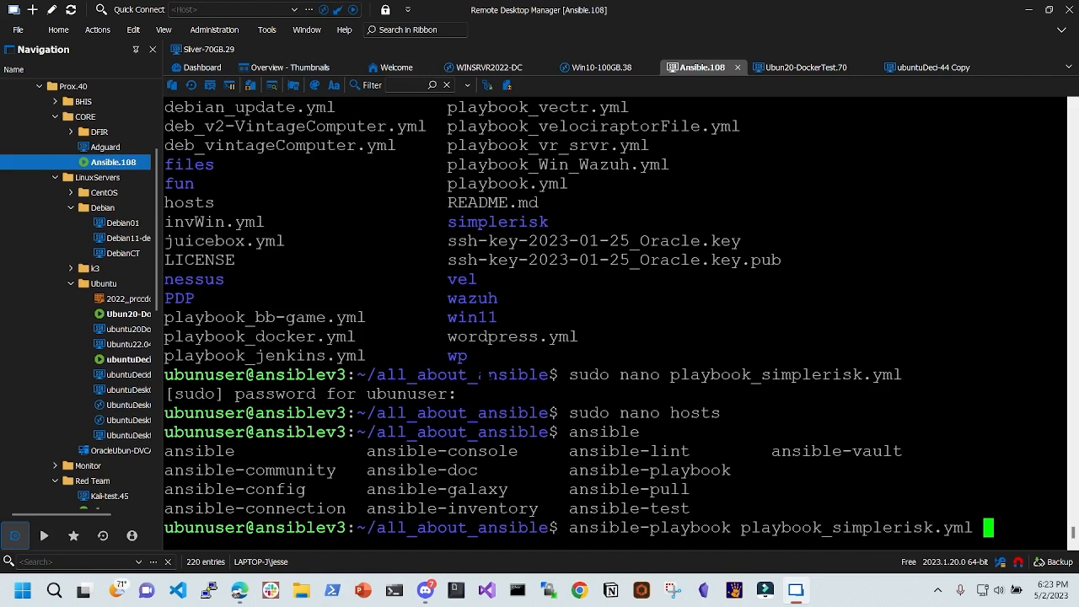
type("--ask-b")
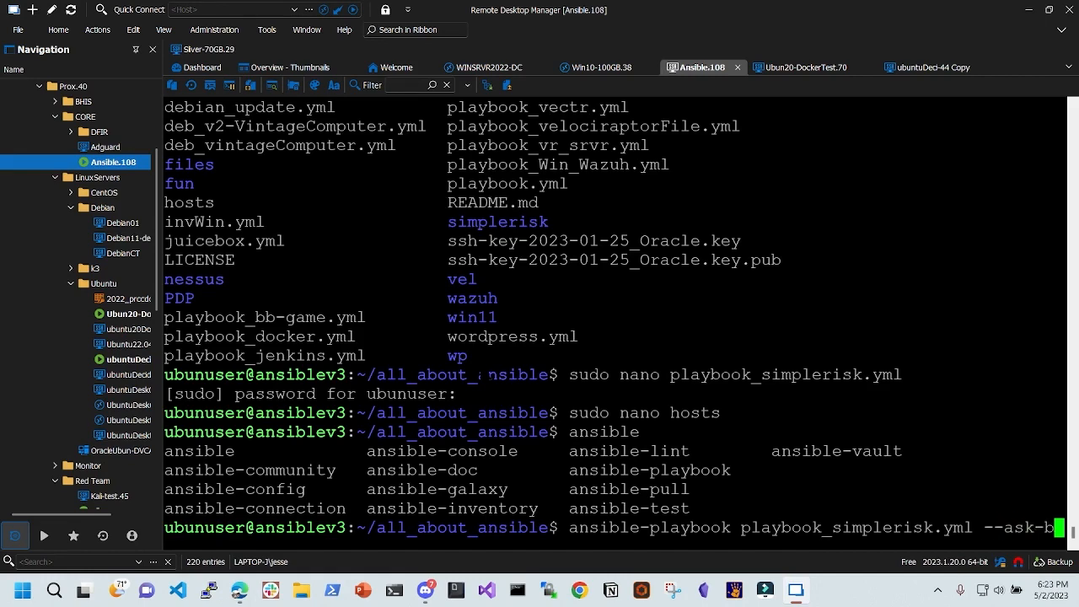
type("ecome-pass")
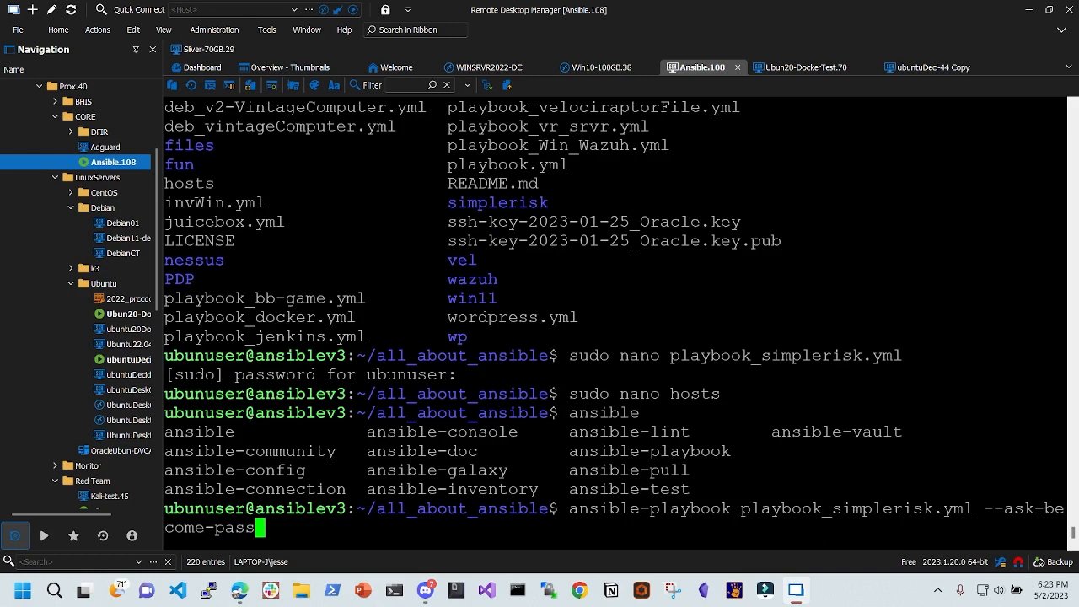
key("Return")
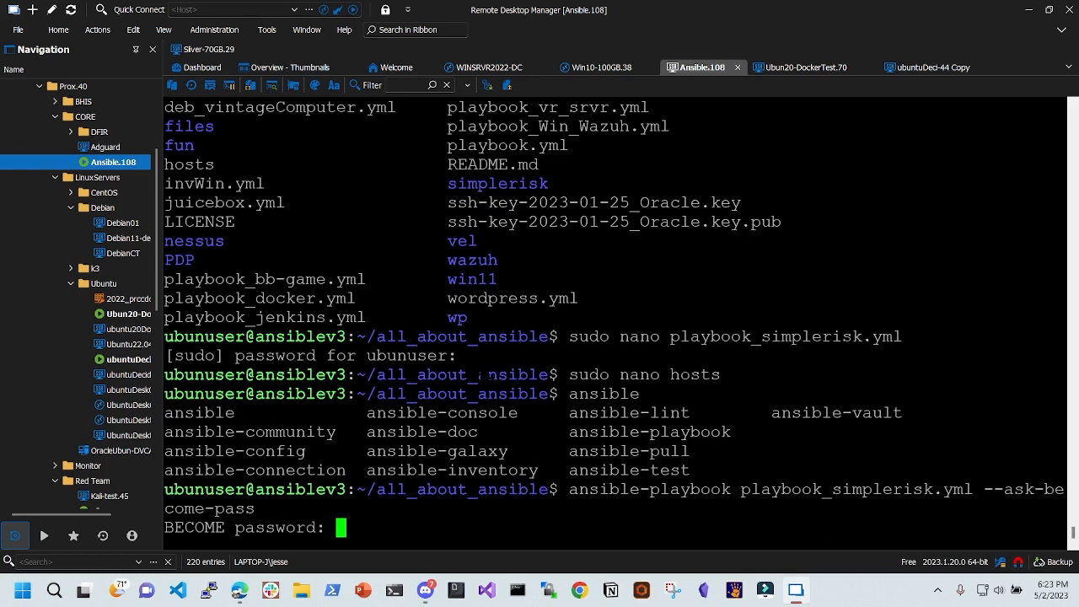
- Enter the become password and confirm Gathering Facts reports ok on 192.168.0.70
key("Return")
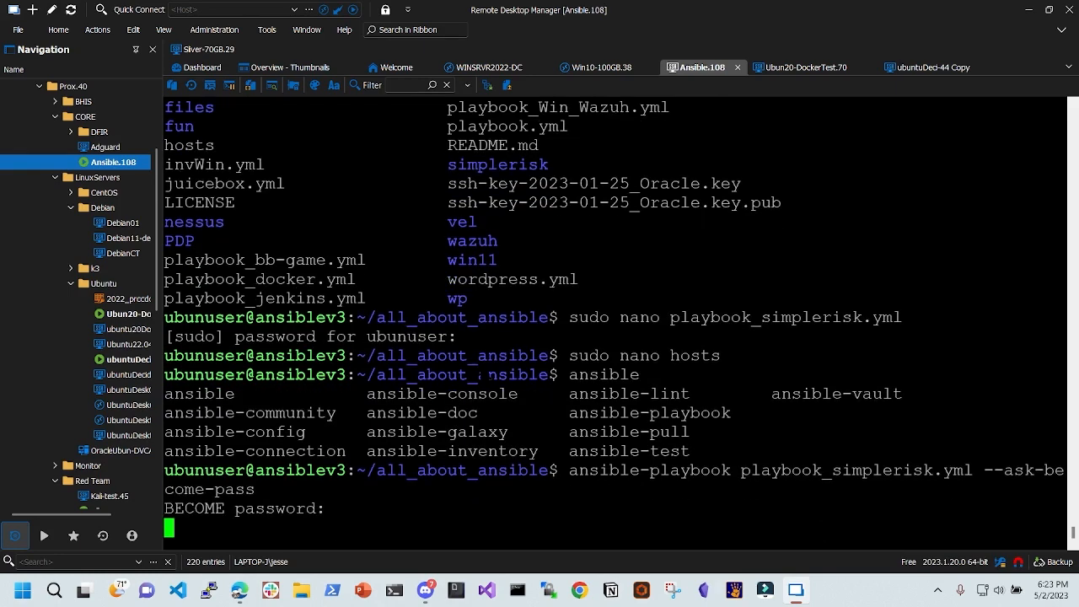
left_click_drag(578, 413, 629, 413)
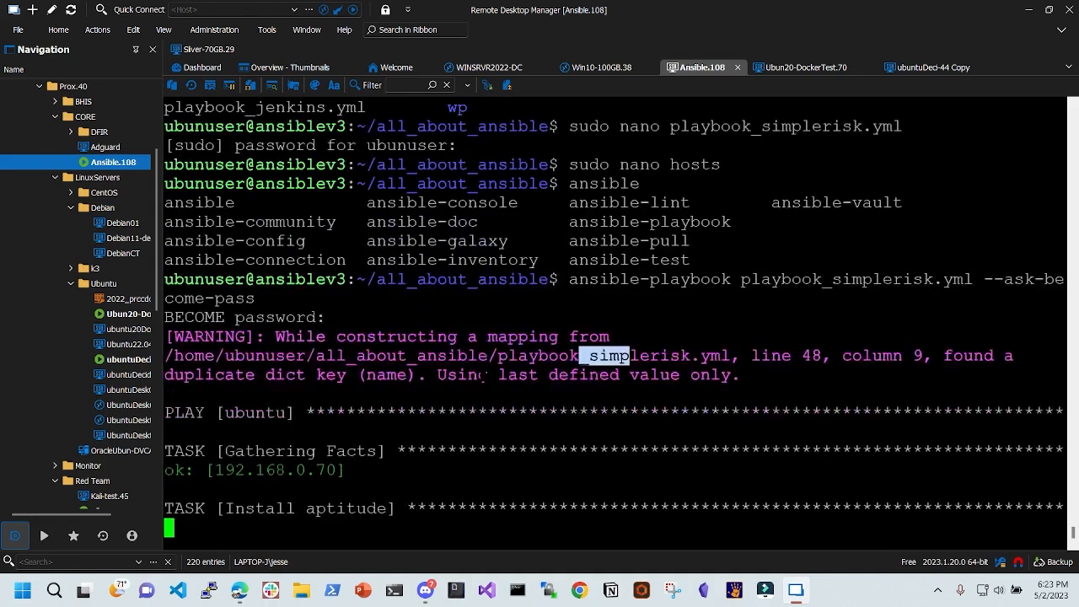
left_click_drag(208, 470, 351, 473)
left_click(351, 472)
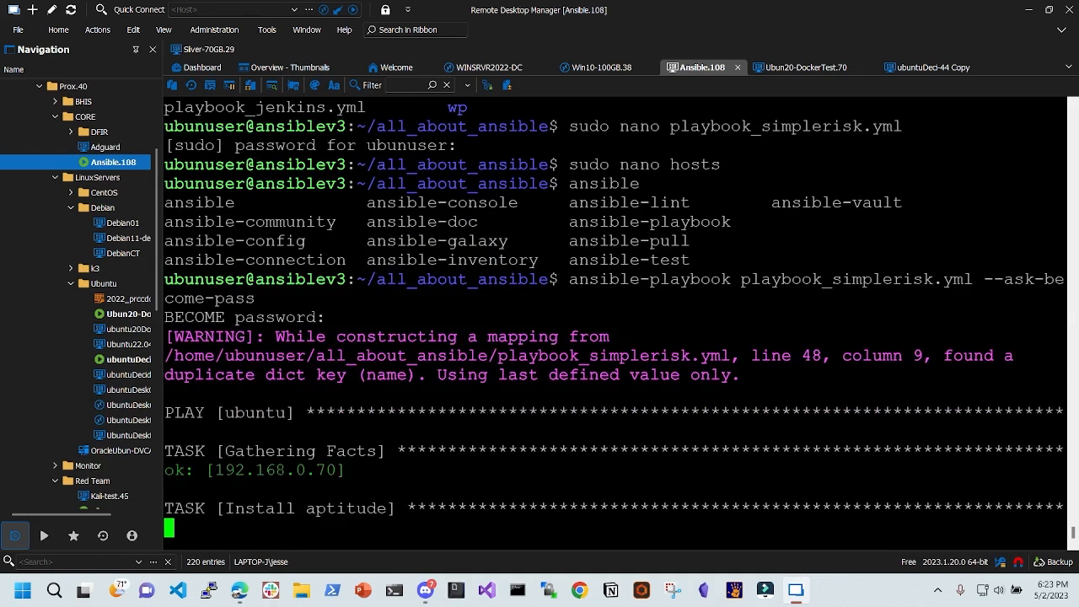
left_click_drag(207, 470, 338, 472)
left_click(344, 473)
left_click(223, 473)
left_click(270, 453)
left_click_drag(228, 451, 373, 472)
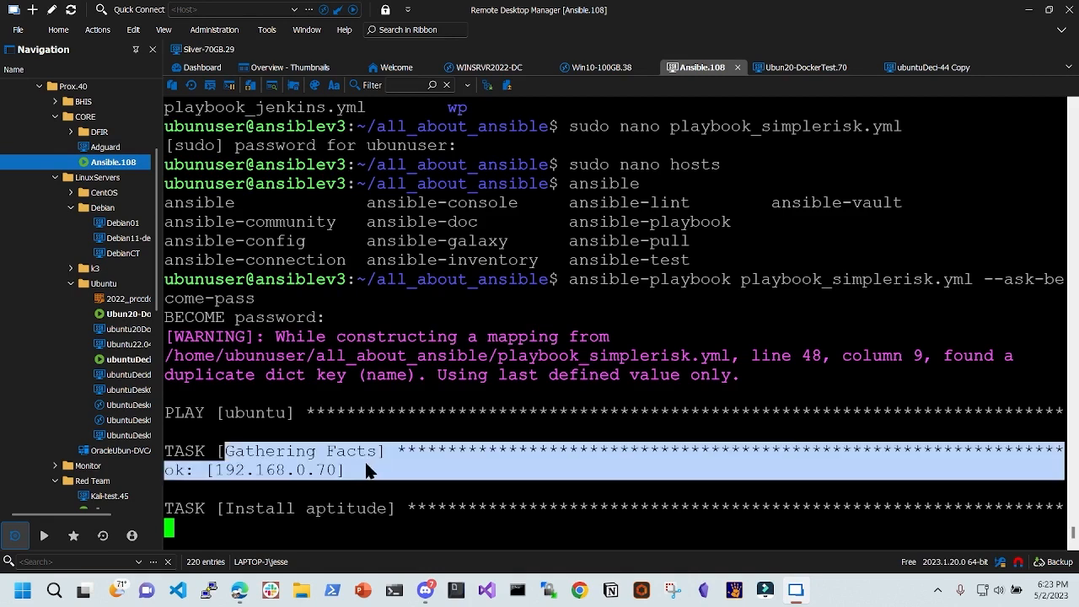
left_click(363, 452)
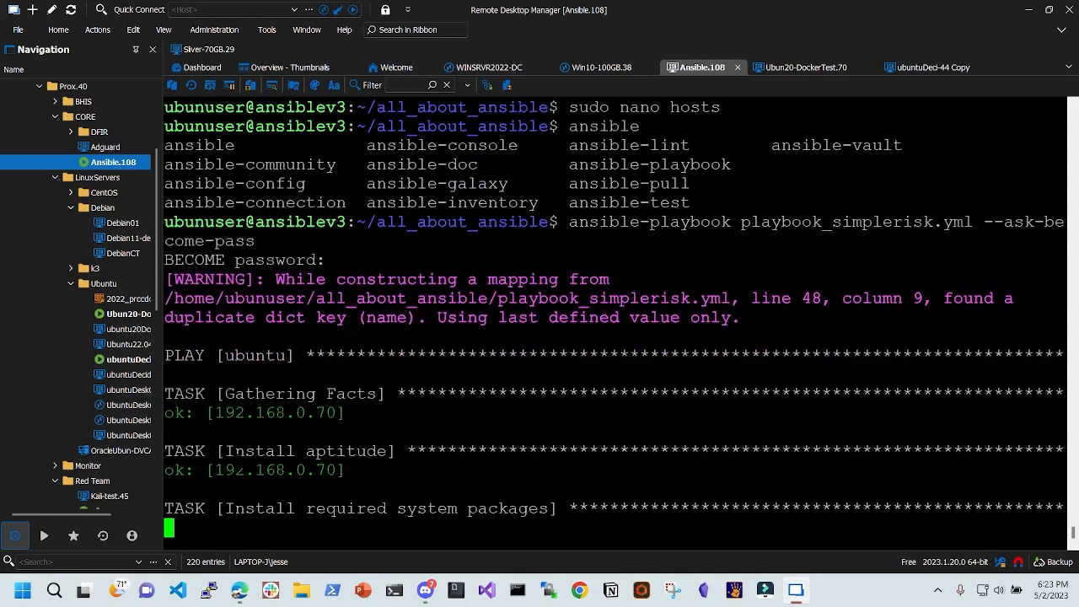
- Follow the task results through Install Docker to Pull default Docker image, then bring up the GitHub repository
left_click_drag(233, 452, 277, 471)
left_click(291, 456)
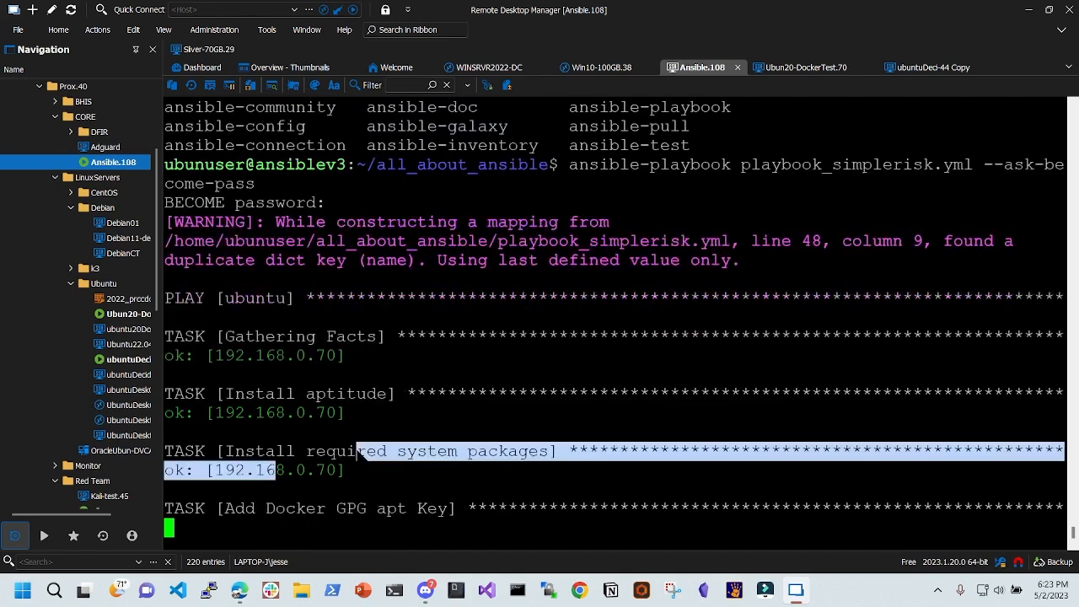
left_click_drag(285, 395, 356, 396)
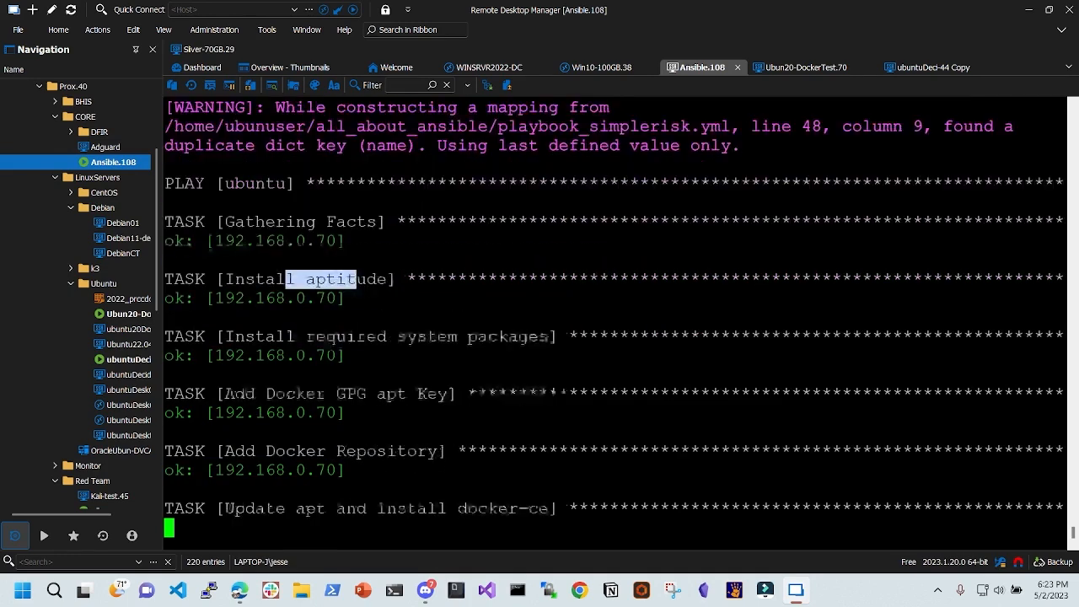
left_click_drag(285, 394, 387, 394)
left_click_drag(278, 453, 352, 440)
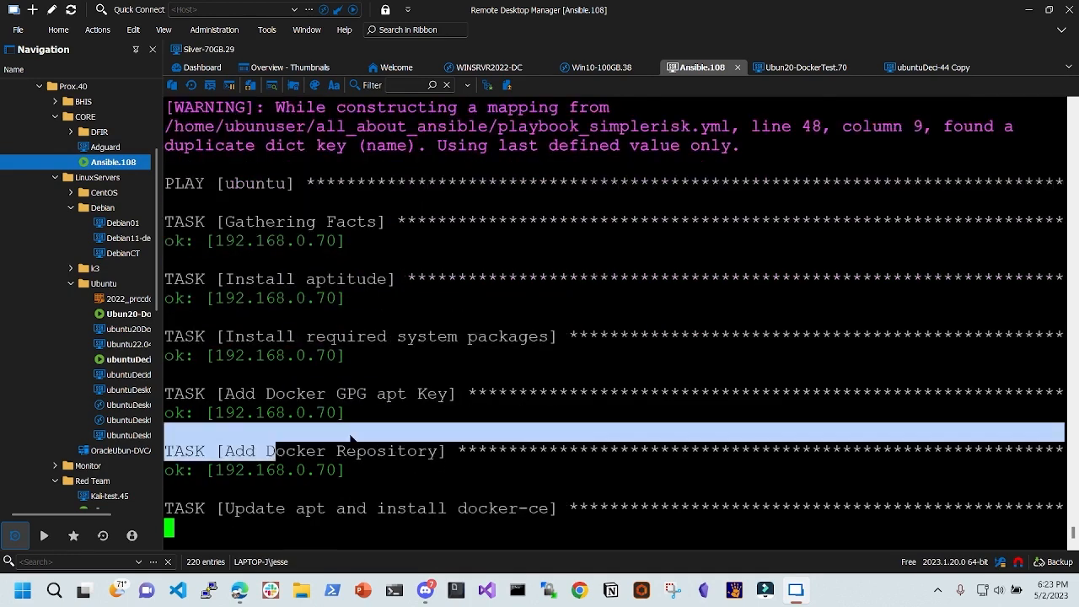
left_click(332, 469)
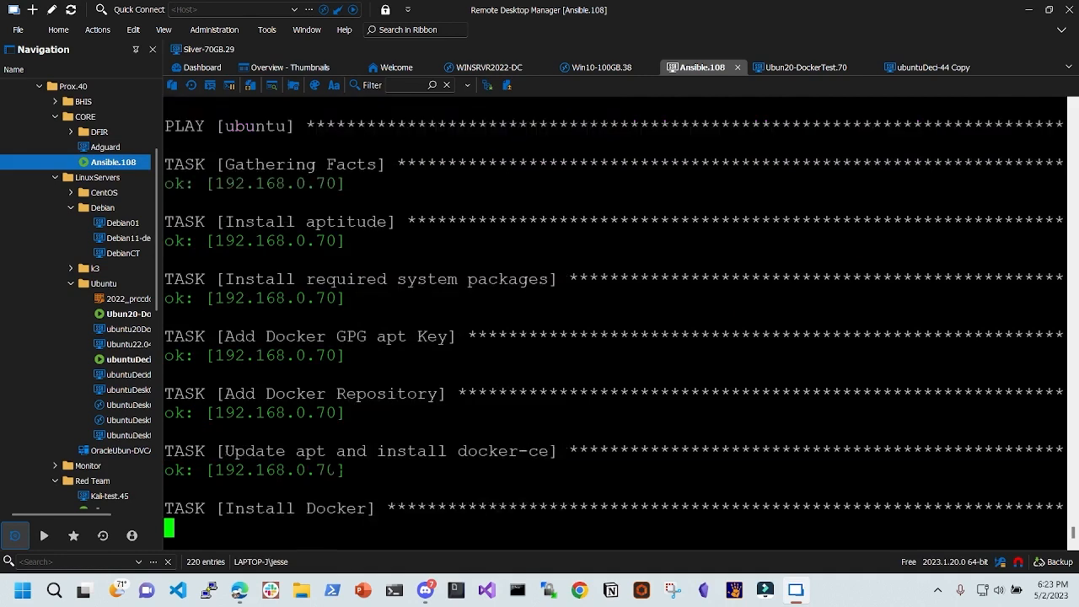
left_click_drag(266, 451, 376, 451)
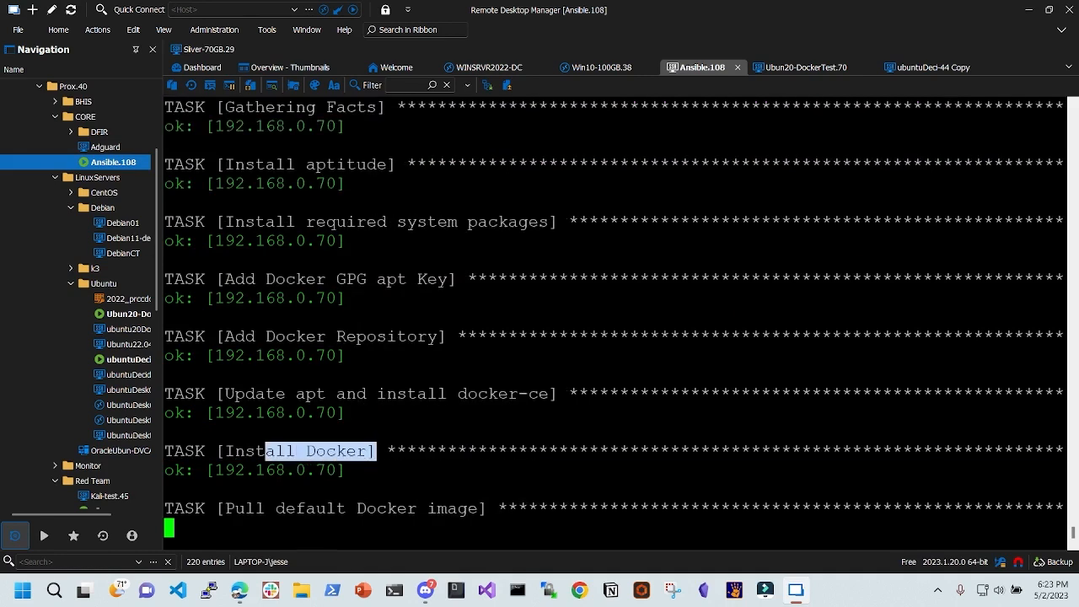
left_click_drag(326, 508, 488, 509)
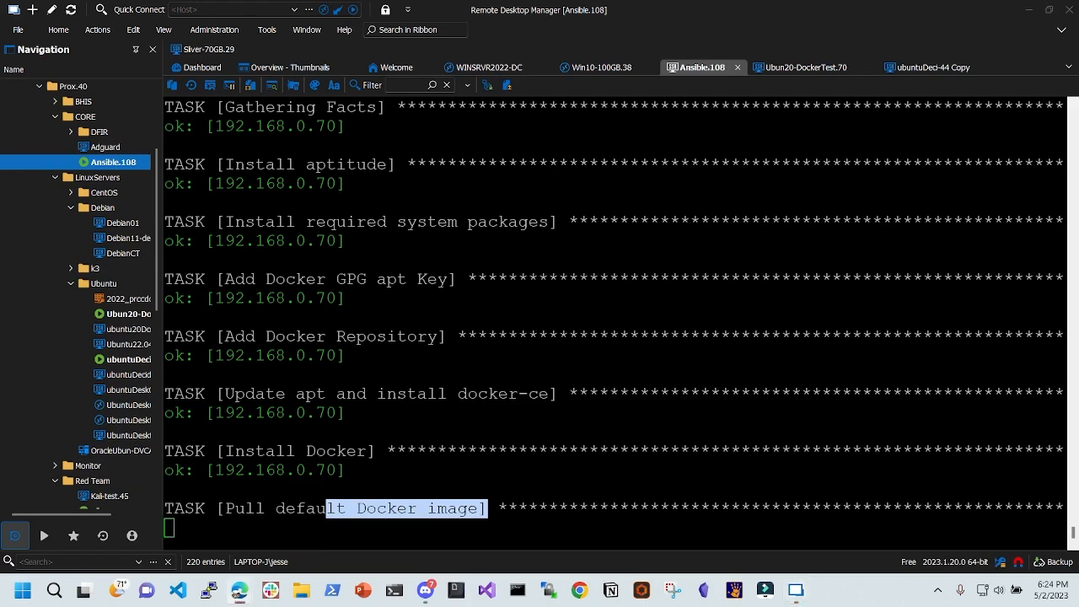
left_click_drag(584, 0, 582, 1)
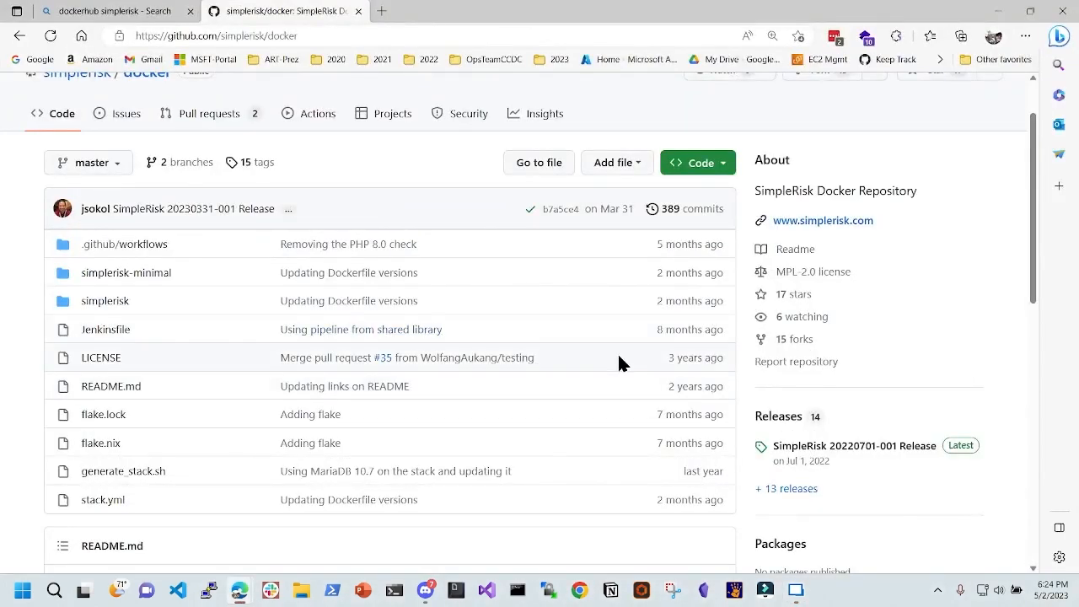
scroll(581, 296, "down", 3)
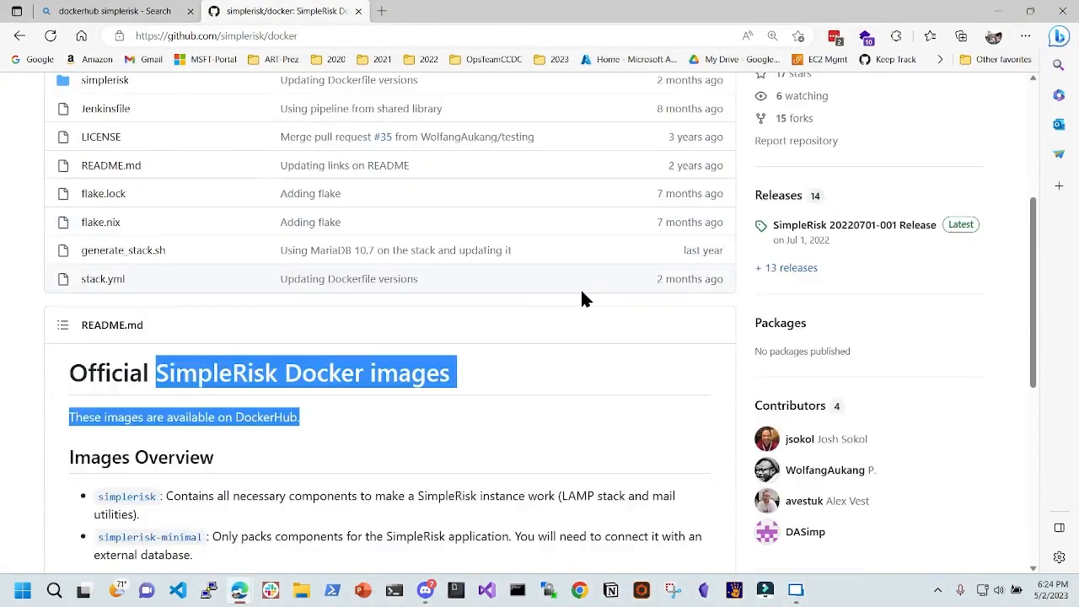
scroll(591, 325, "up", 3)
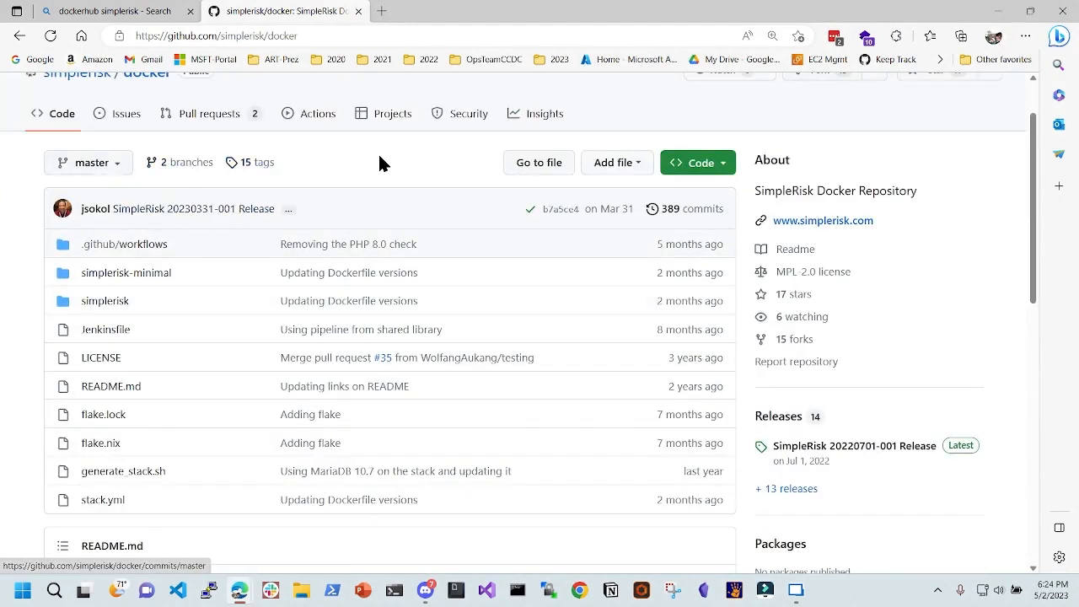
left_click_drag(462, 10, 1078, 291)
left_click(675, 354)
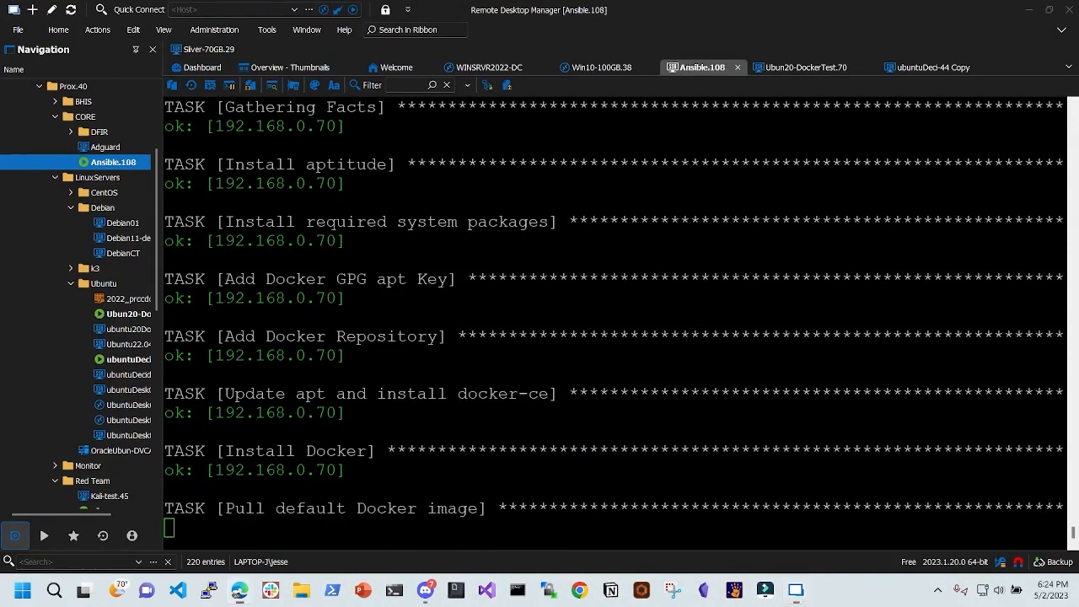
left_click_drag(1078, 253, 591, 2)
scroll(410, 211, "down", 10)
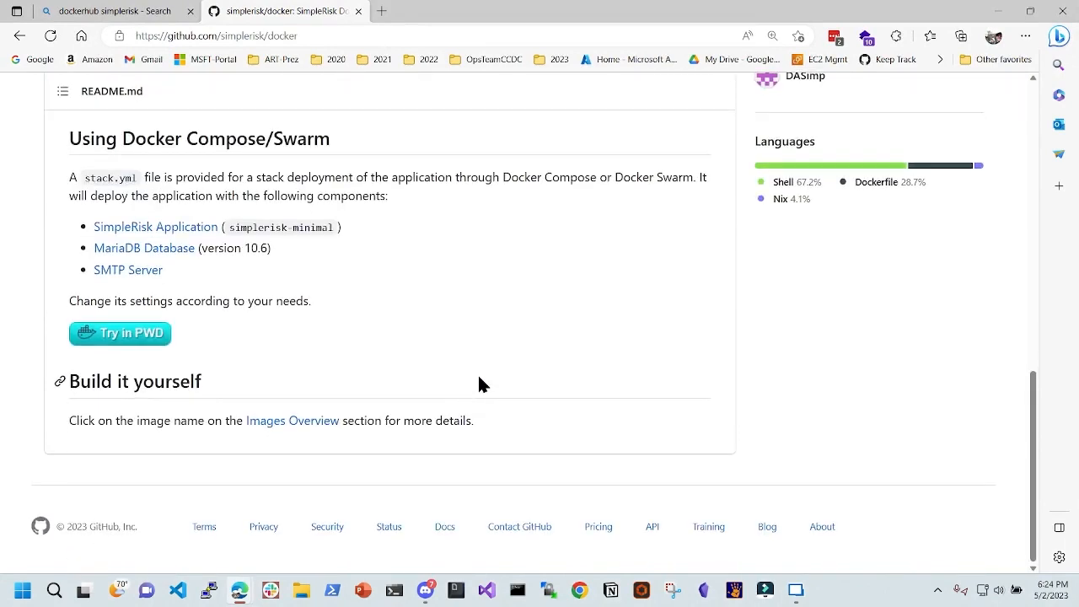
scroll(479, 379, "up", 10)
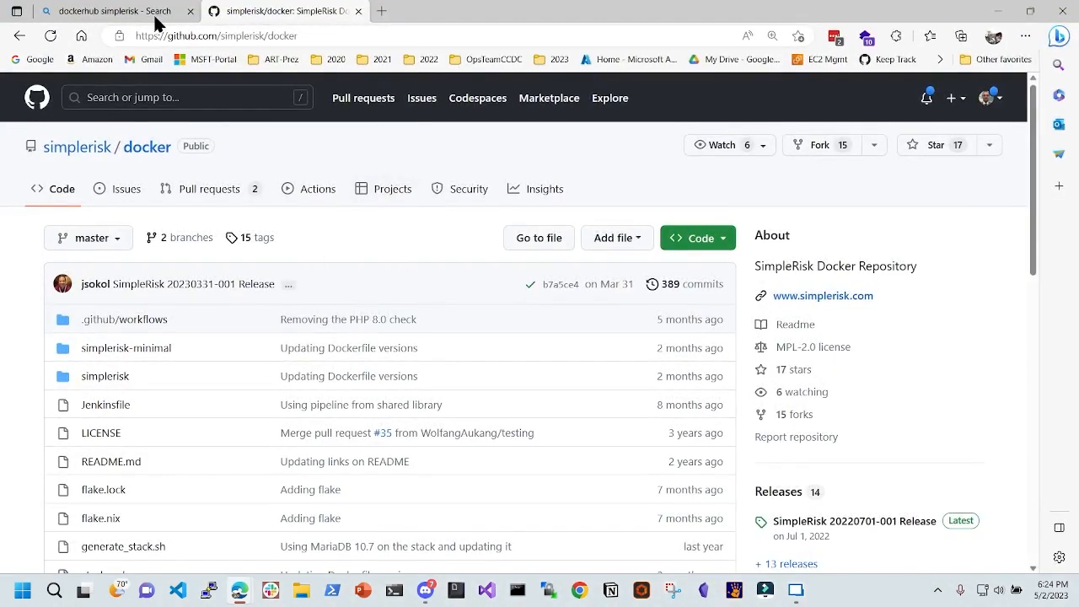
- Open Docker Hub's simplerisk/simplerisk image page from the Bing results, then return to the Ansible terminal
left_click(20, 37)
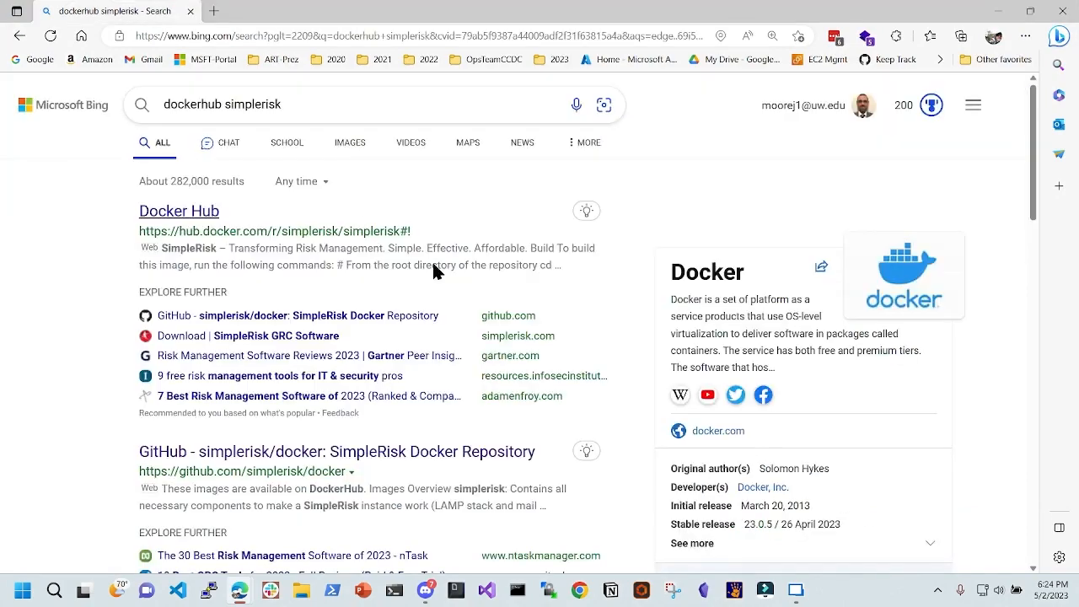
scroll(355, 371, "down", 3)
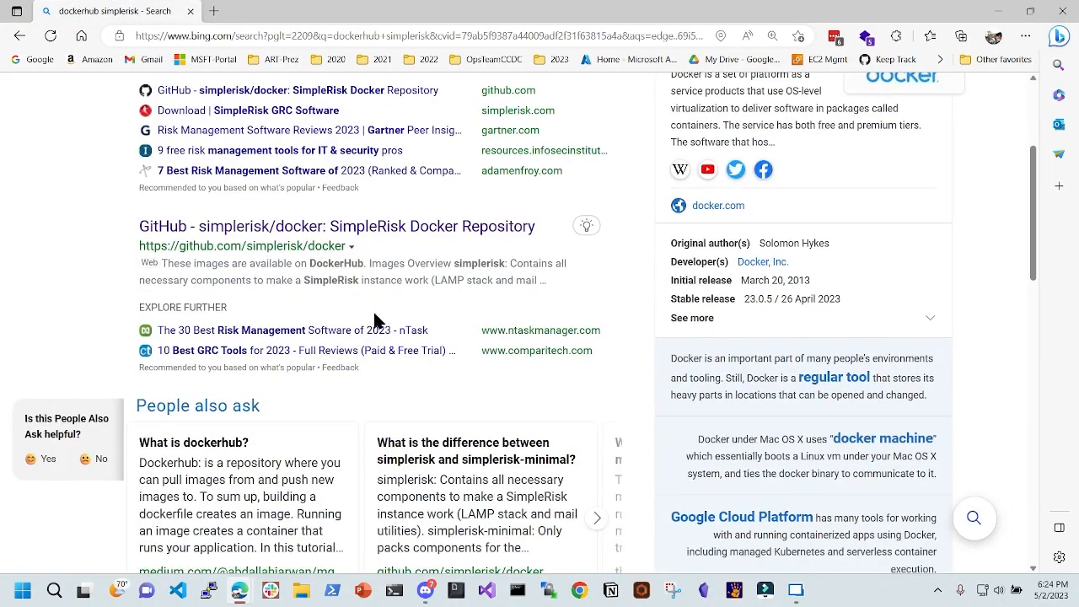
scroll(372, 309, "down", 5)
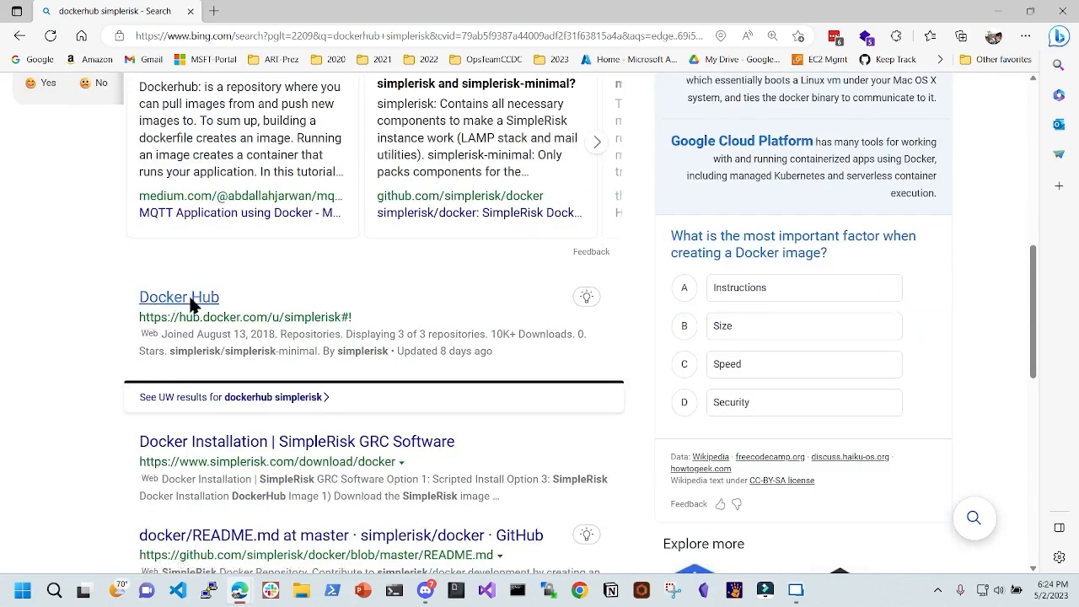
left_click(187, 296)
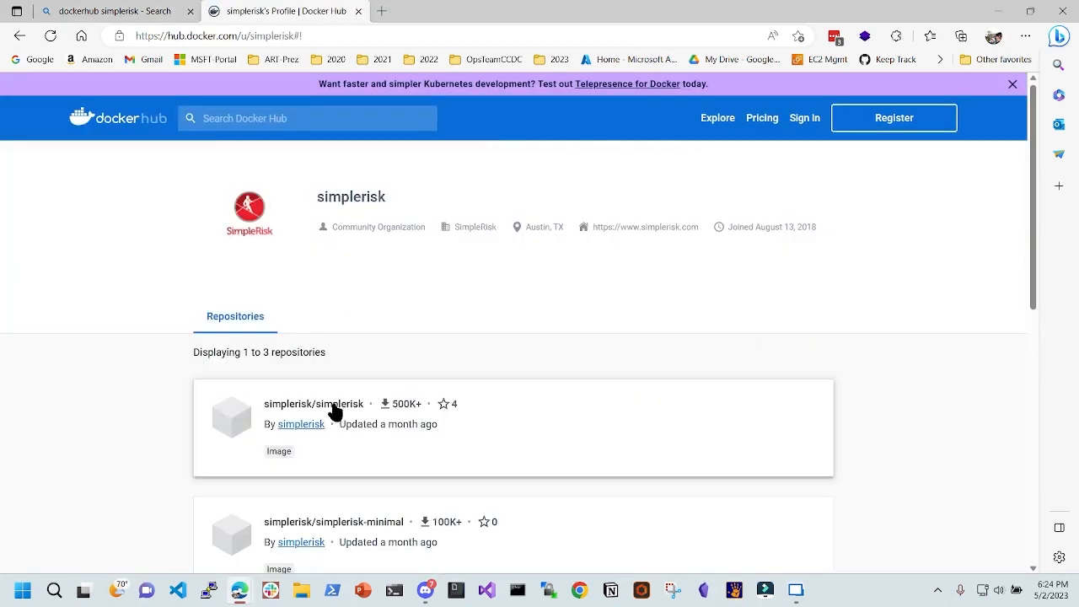
left_click(334, 404)
scroll(465, 330, "down", 10)
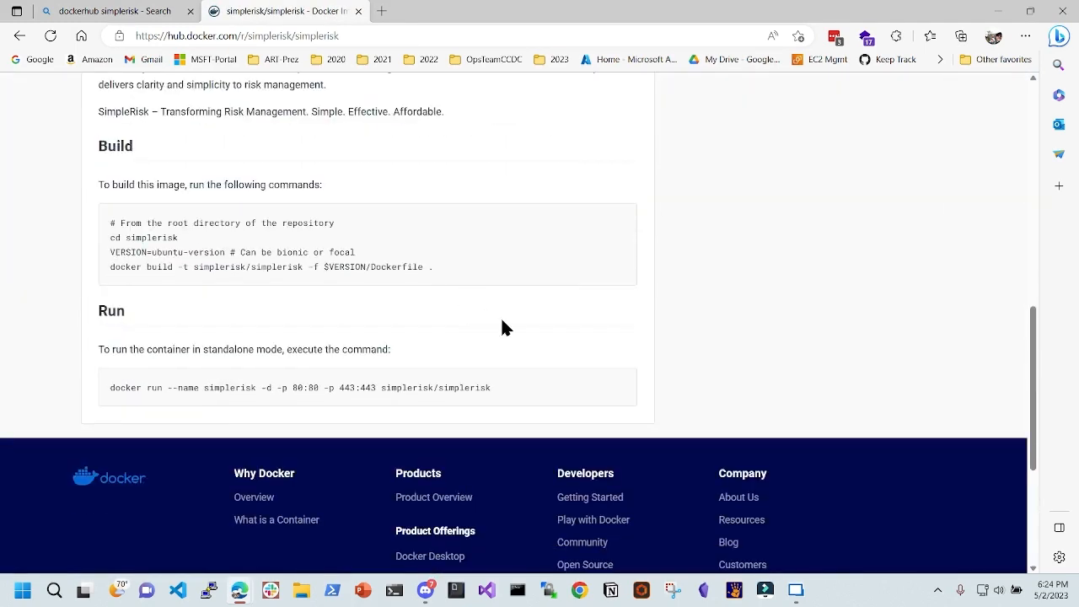
scroll(506, 326, "up", 10)
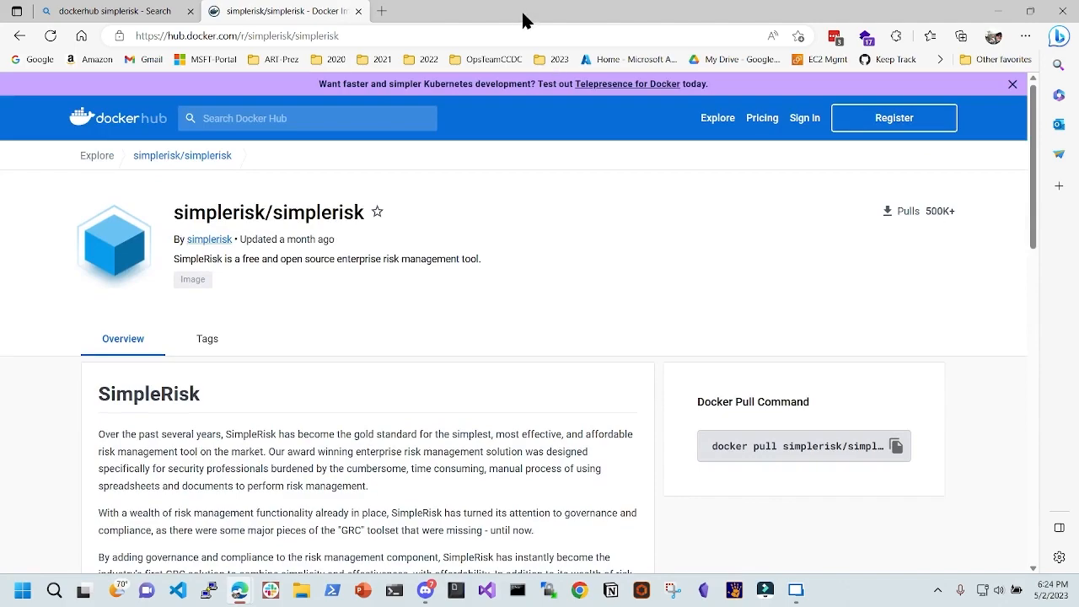
key("alt+Tab")
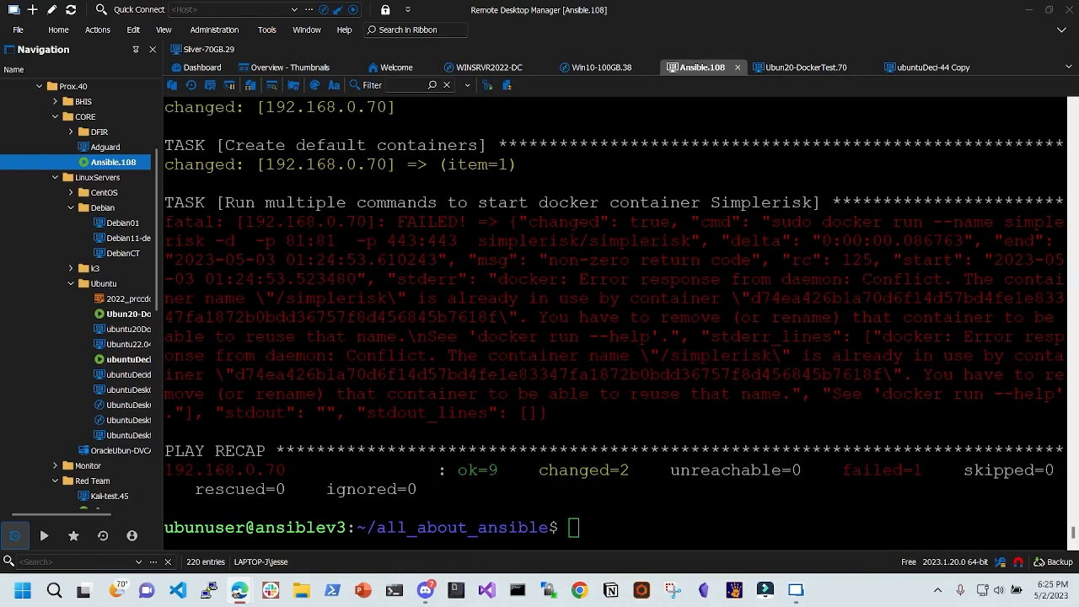
- Note the container-name conflict error and open the Ubun20-DockerTest.70 session
left_click_drag(660, 355, 901, 376)
left_click(900, 376)
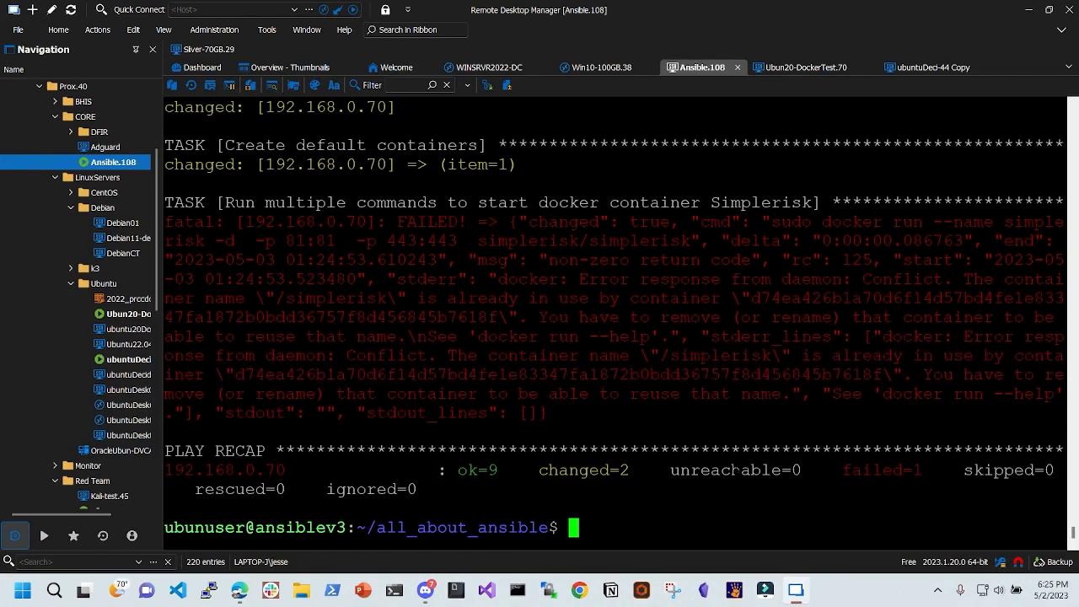
scroll(125, 344, "down", 1)
left_click(126, 253)
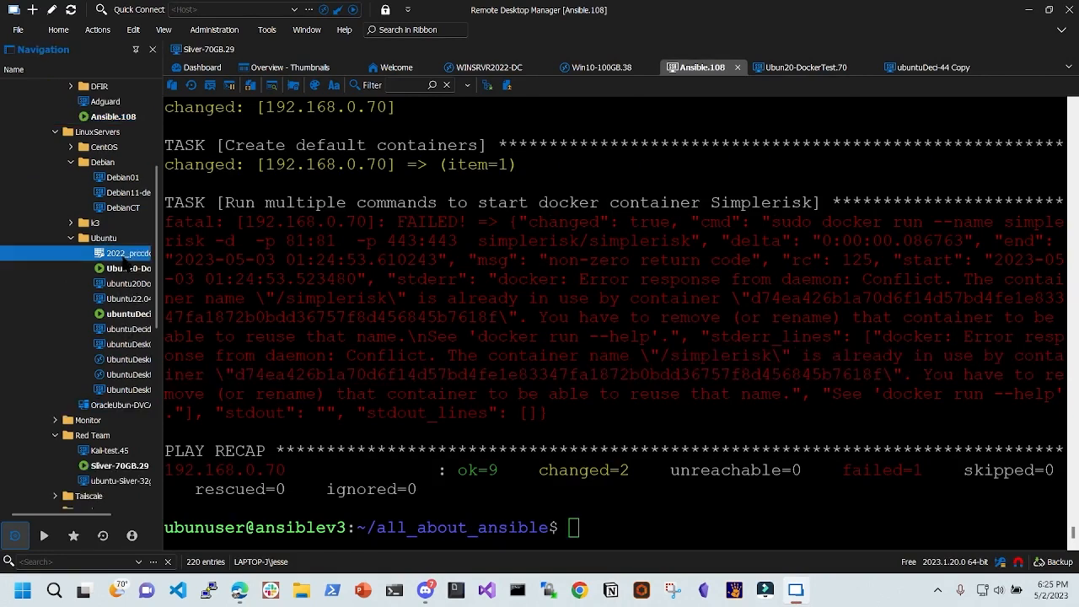
left_click(126, 268)
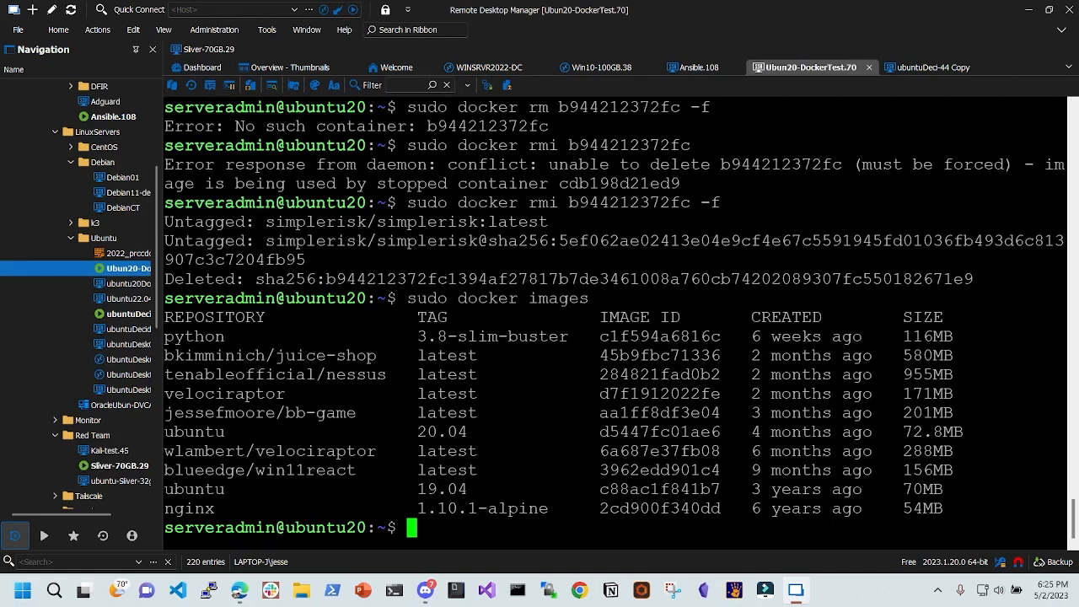
- List images and containers with sudo docker images and sudo docker ps to find simplerisk
key("Up")
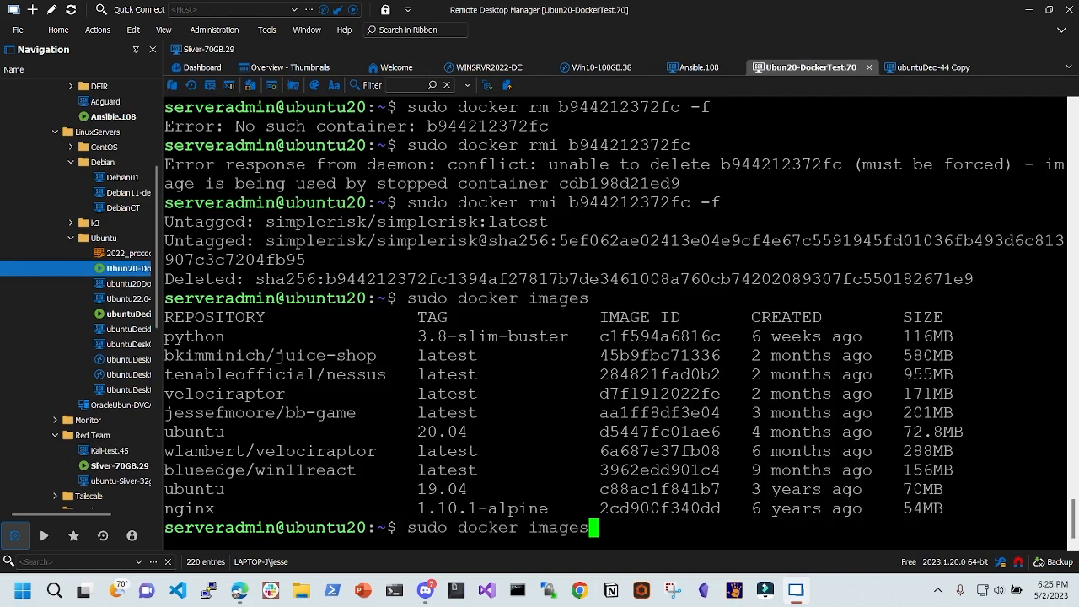
key("Return")
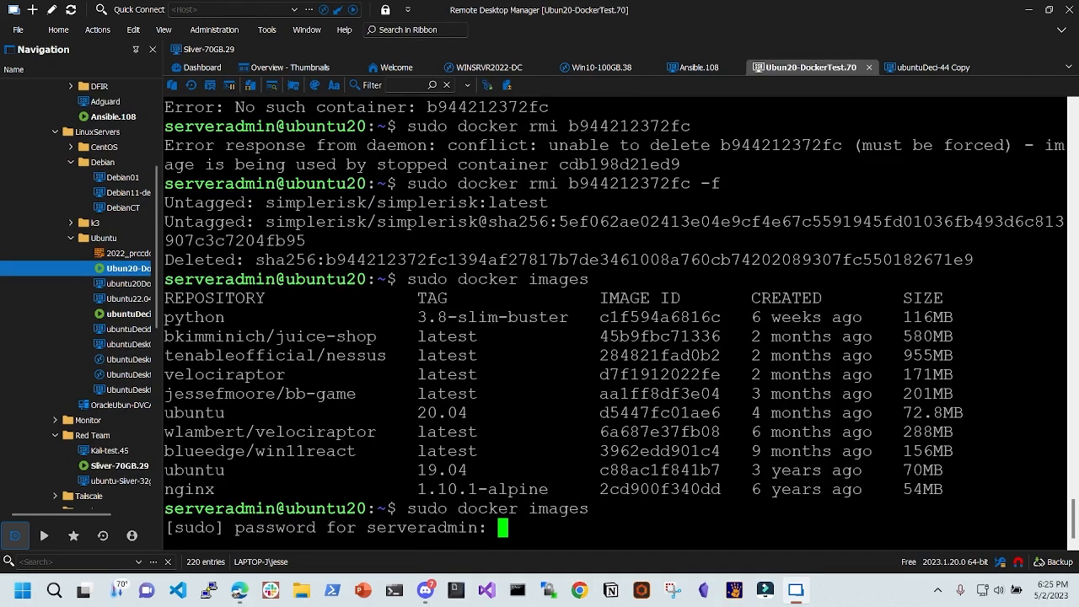
key("Return")
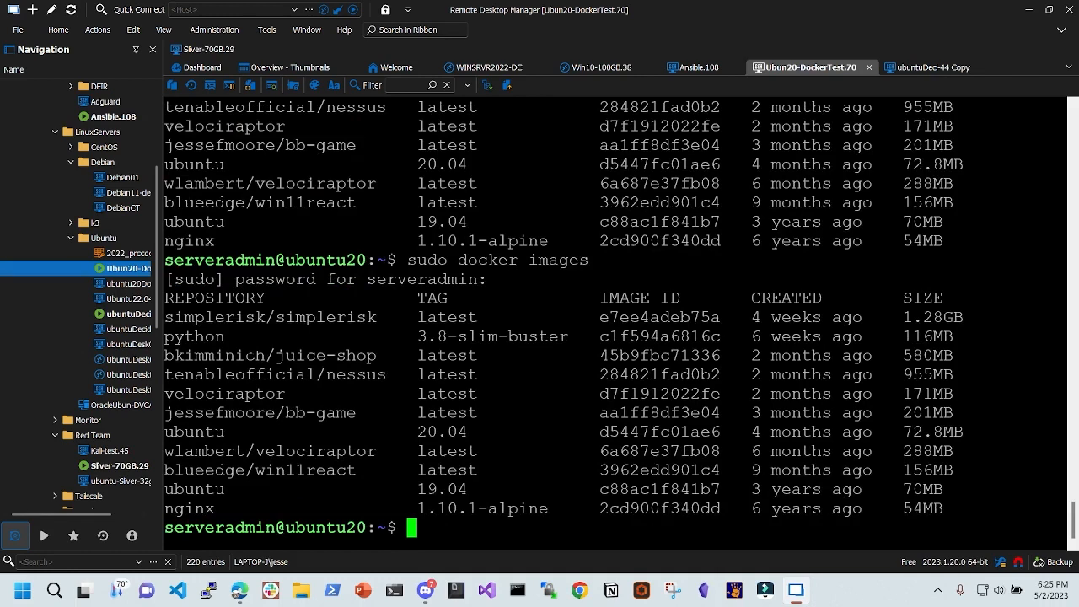
left_click_drag(224, 317, 509, 317)
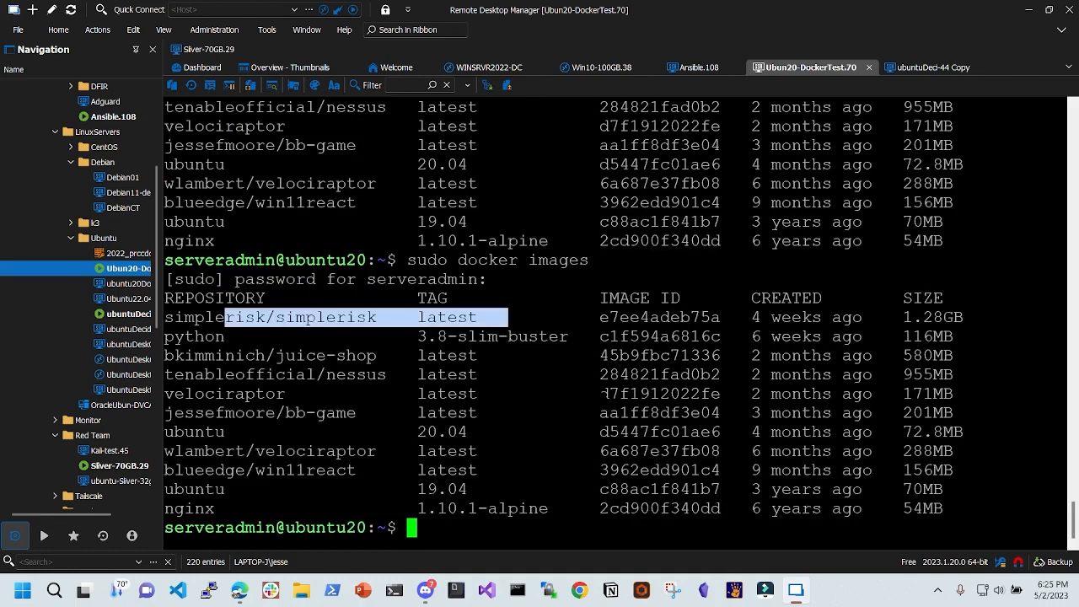
type("sudo docker ")
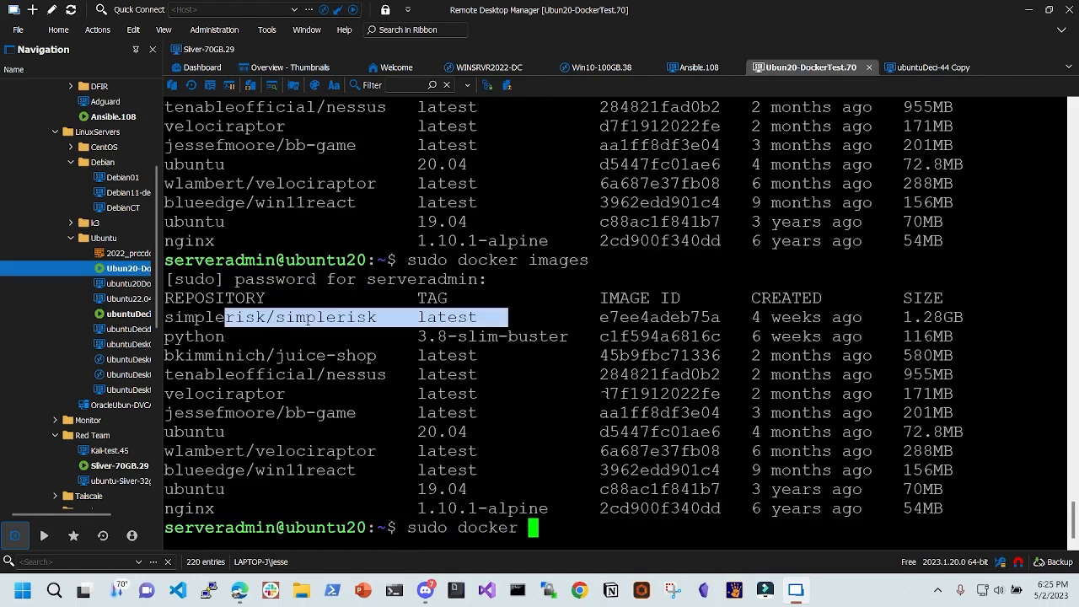
type("ps")
key("Return")
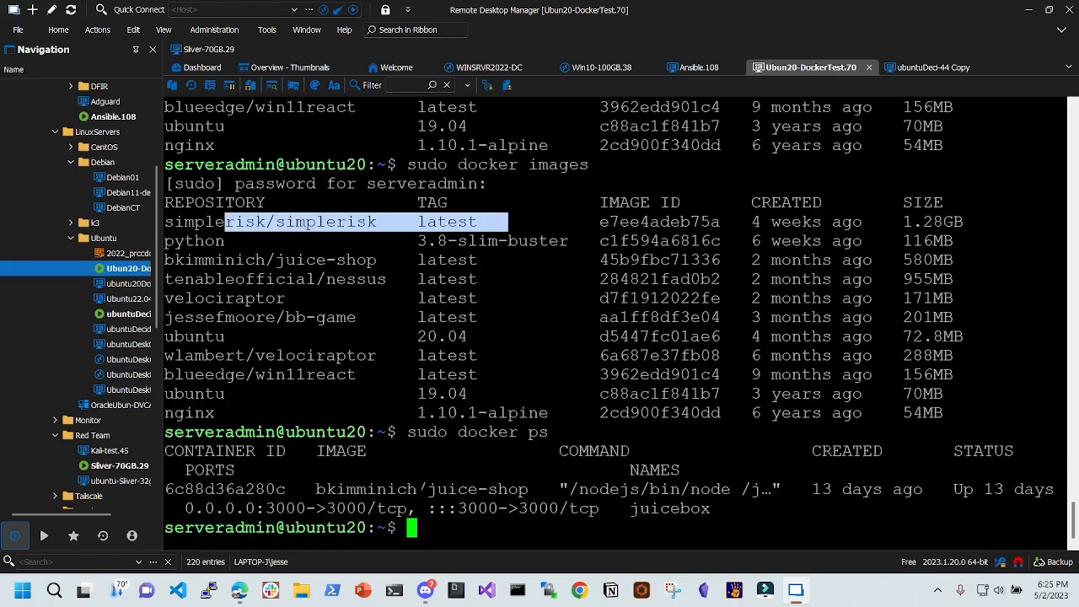
left_click_drag(409, 489, 549, 489)
left_click(549, 489)
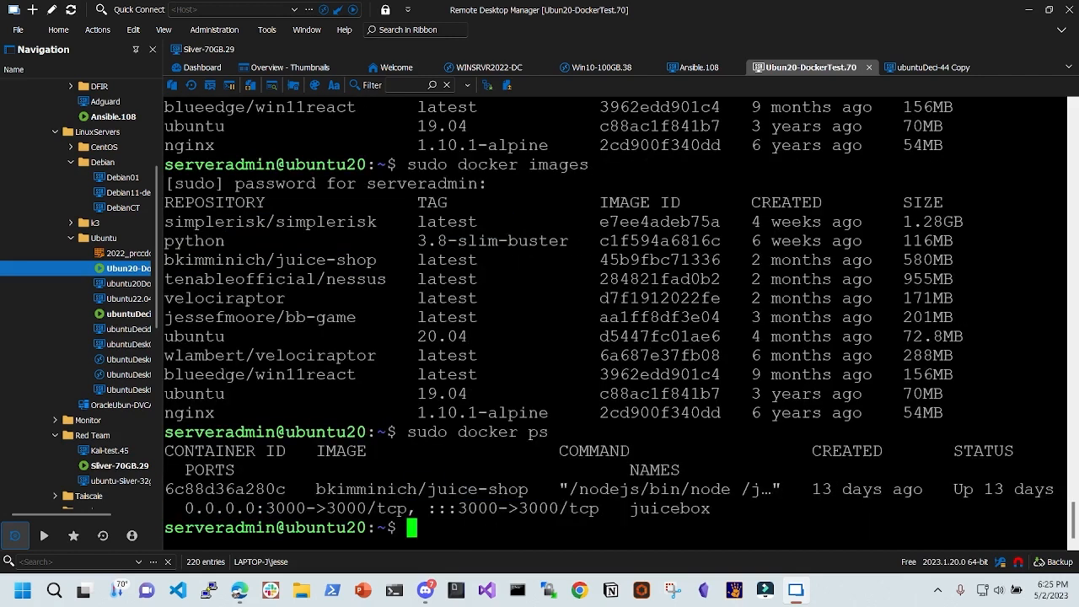
- Remove the leftover container with sudo docker rm simplerisk, then return to Ansible.108
type("sudo")
key("BackSpace")
key("BackSpace")
key("BackSpace")
key("BackSpace")
type("sudo")
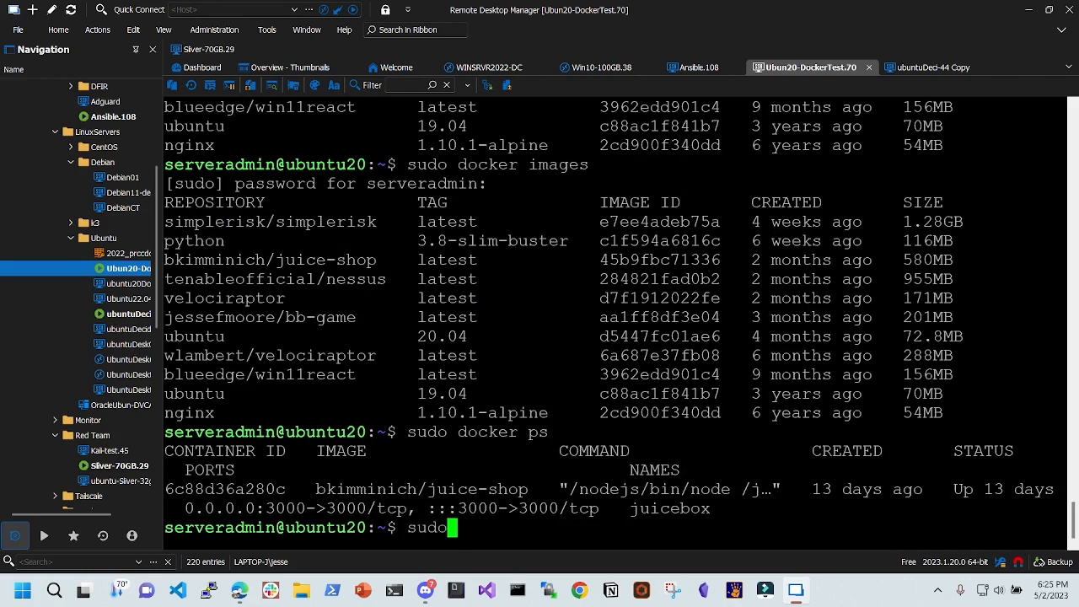
type(" docker")
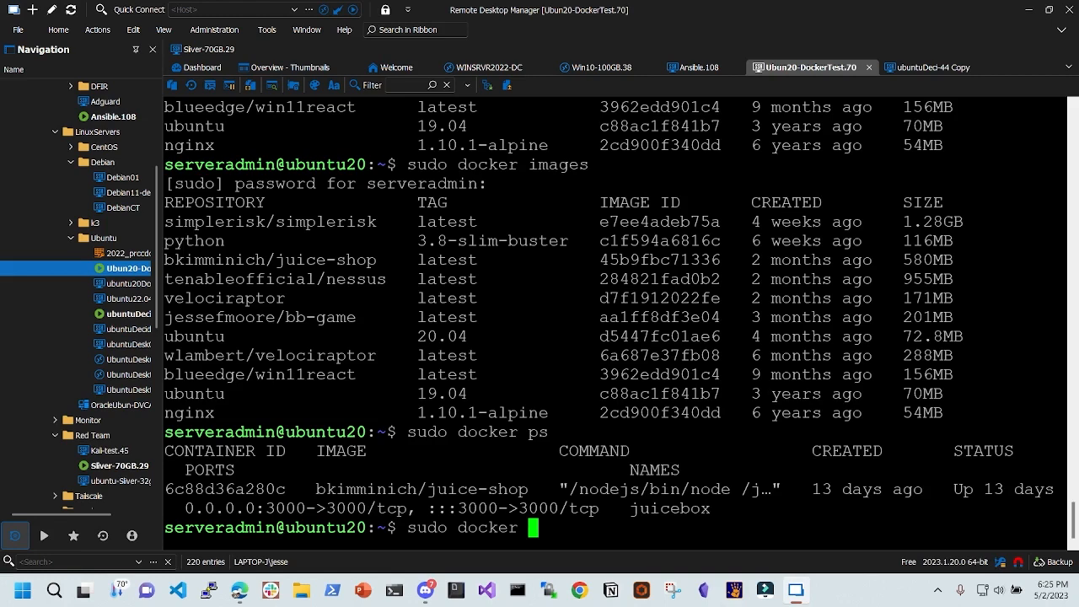
type(" rm simplerisk")
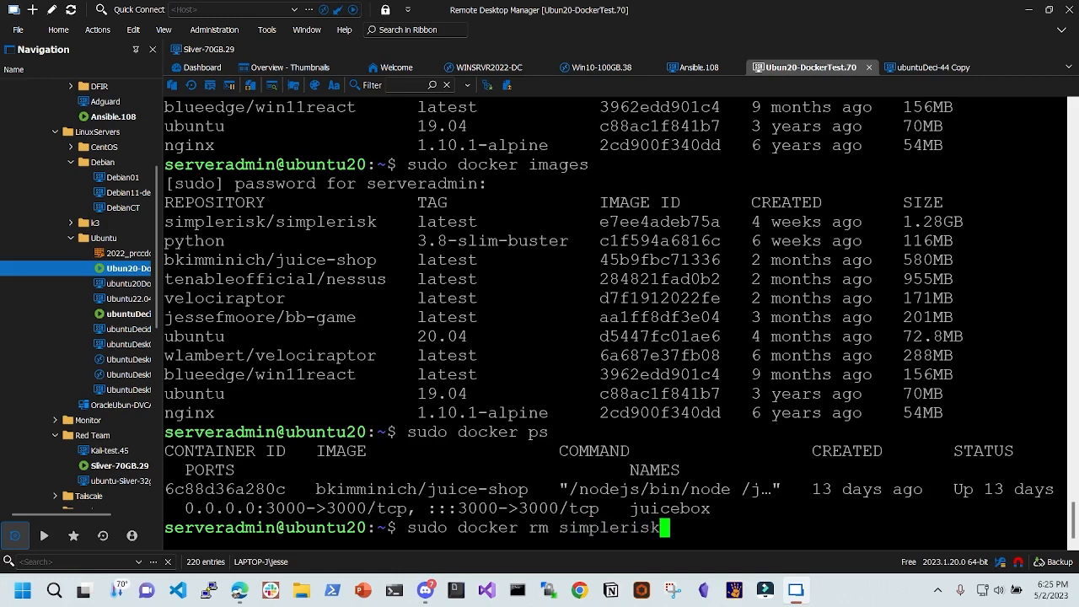
key("Return")
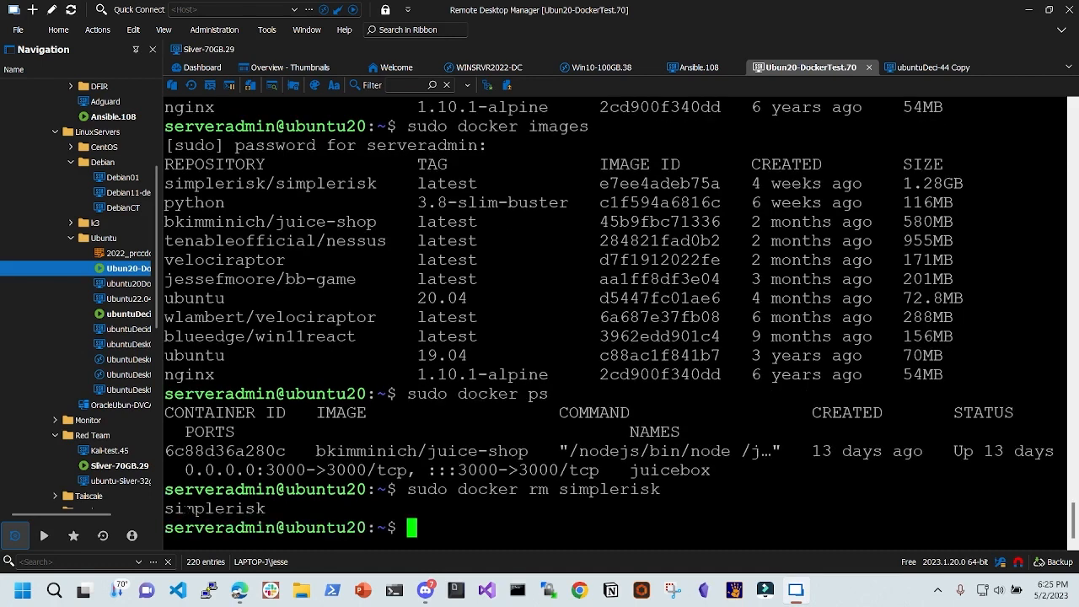
left_click_drag(186, 509, 265, 510)
double_click(103, 117)
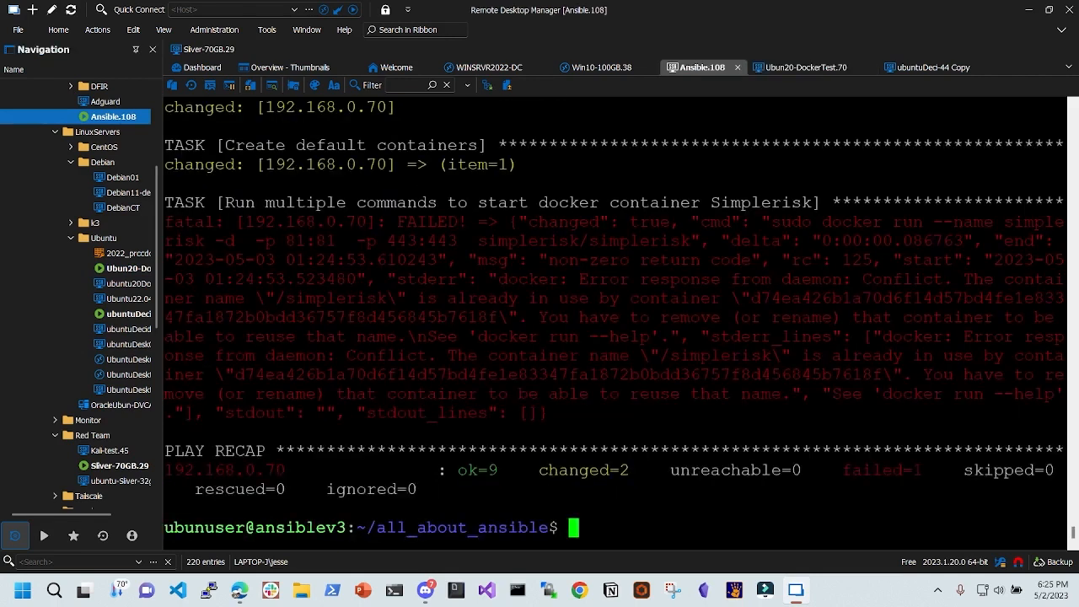
- Rerun ansible-playbook playbook_simplerisk.yml --ask-become-pass, watch its first tasks, then switch to Edge
key("Up")
key("Return")
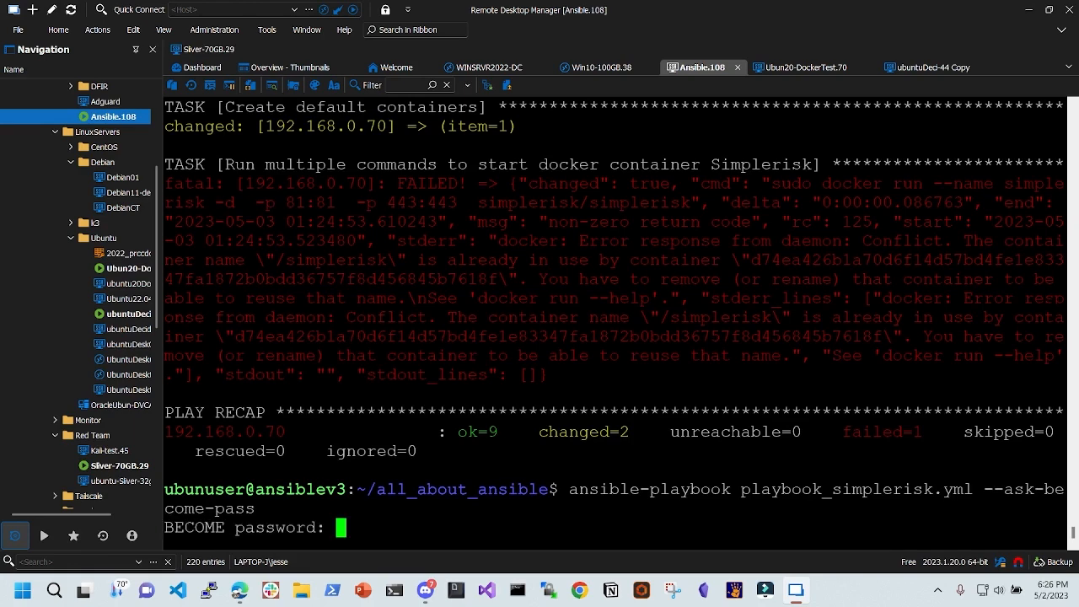
key("Return")
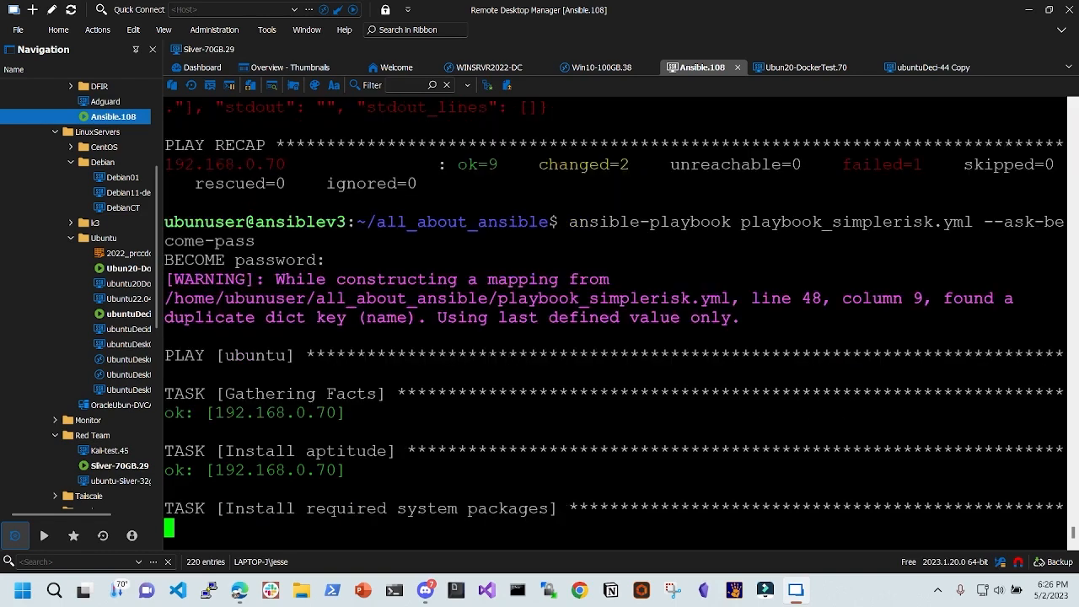
left_click_drag(225, 357, 311, 357)
left_click_drag(255, 394, 368, 394)
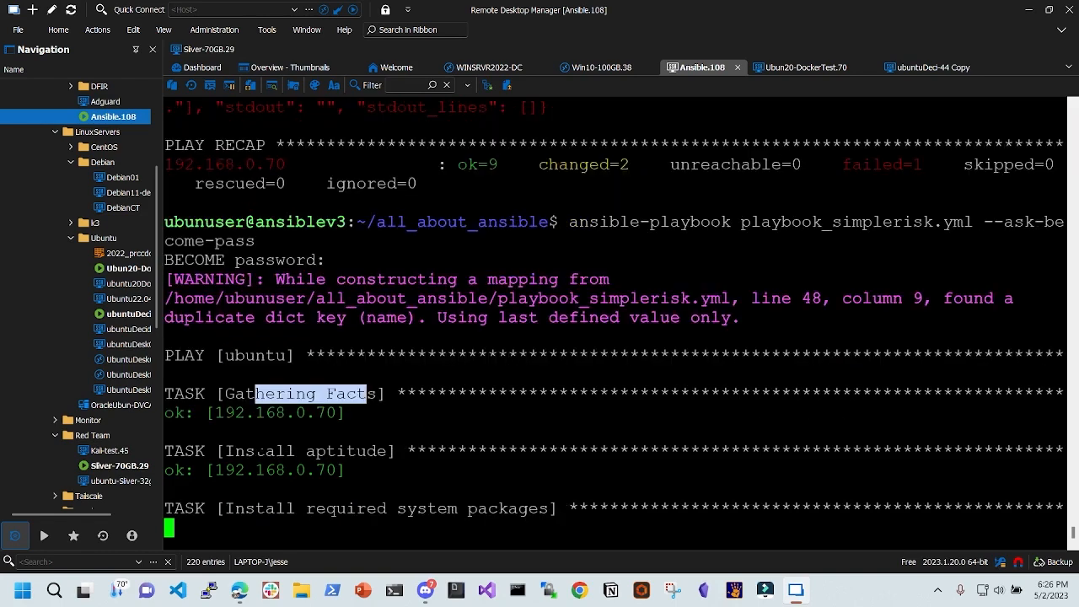
left_click_drag(165, 432, 367, 451)
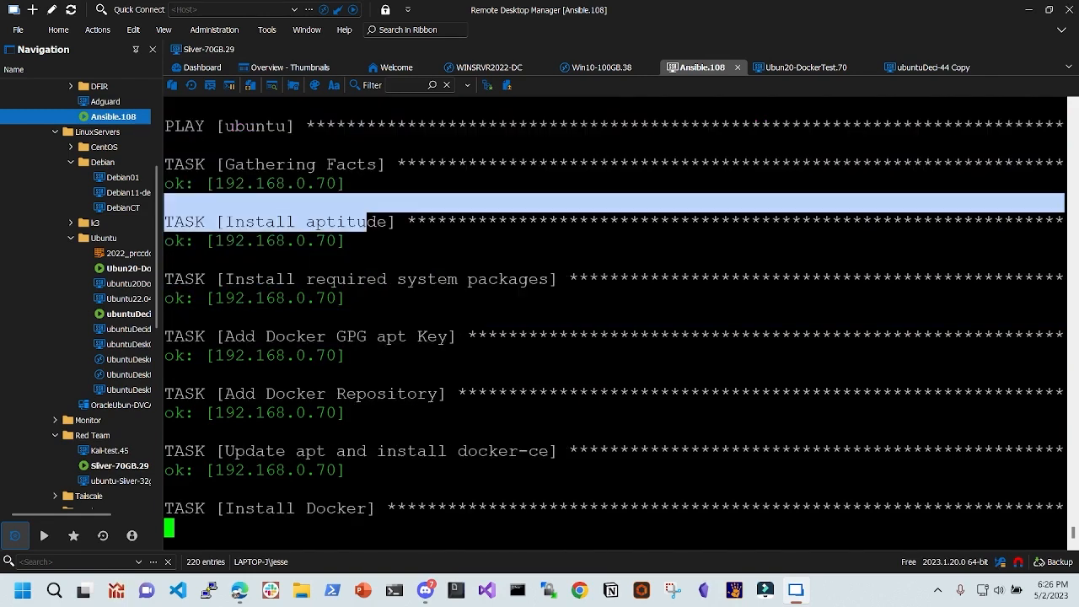
key("alt+Tab")
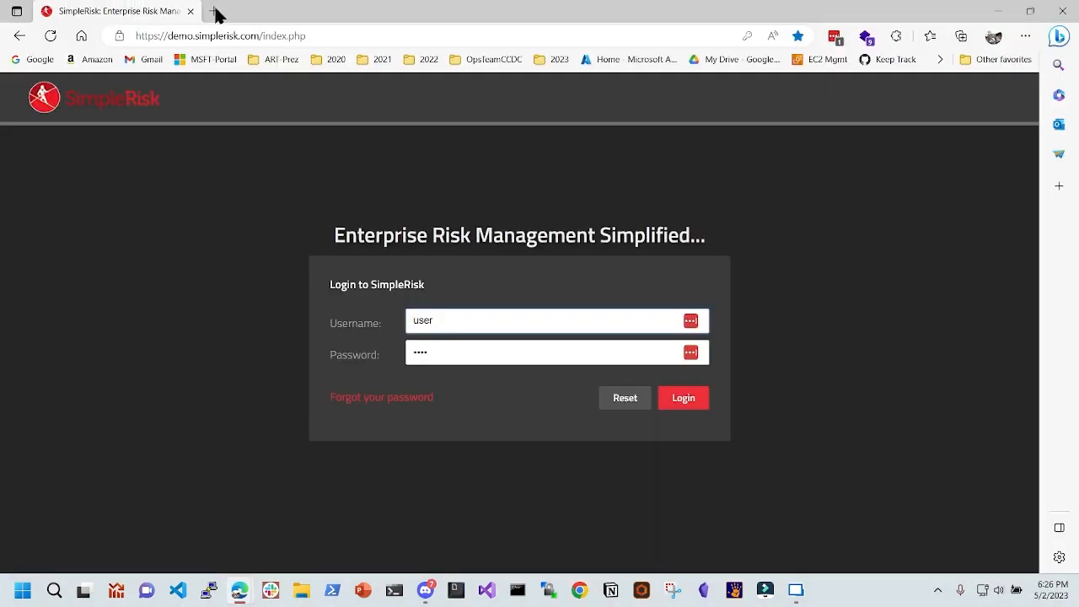
- Log in to the SimpleRisk demo, open Risk Management, and restore the Edge window to reveal the terminal
left_click(222, 36)
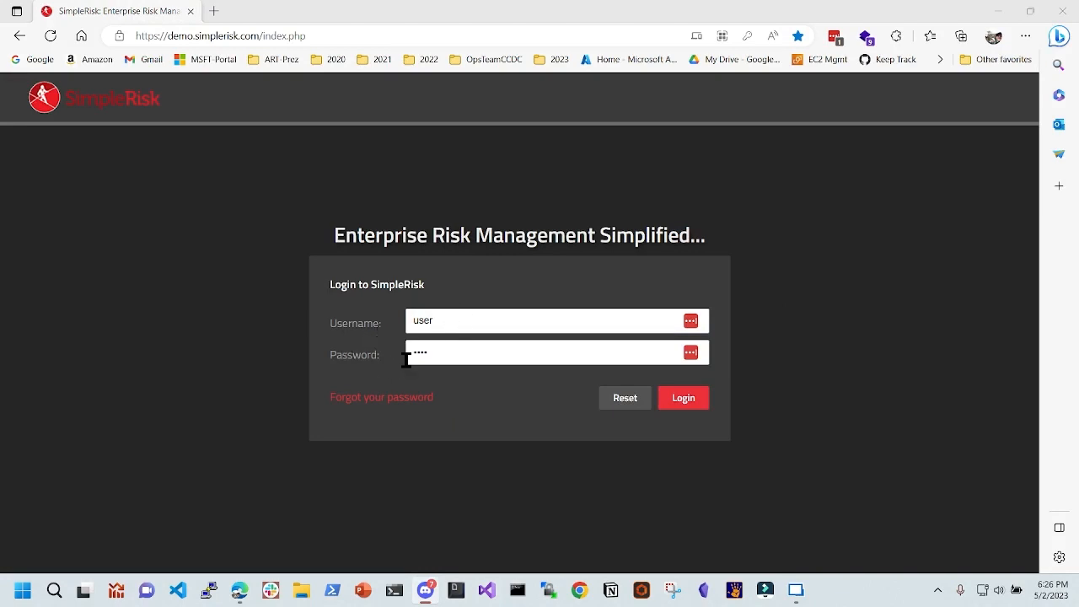
left_click(663, 399)
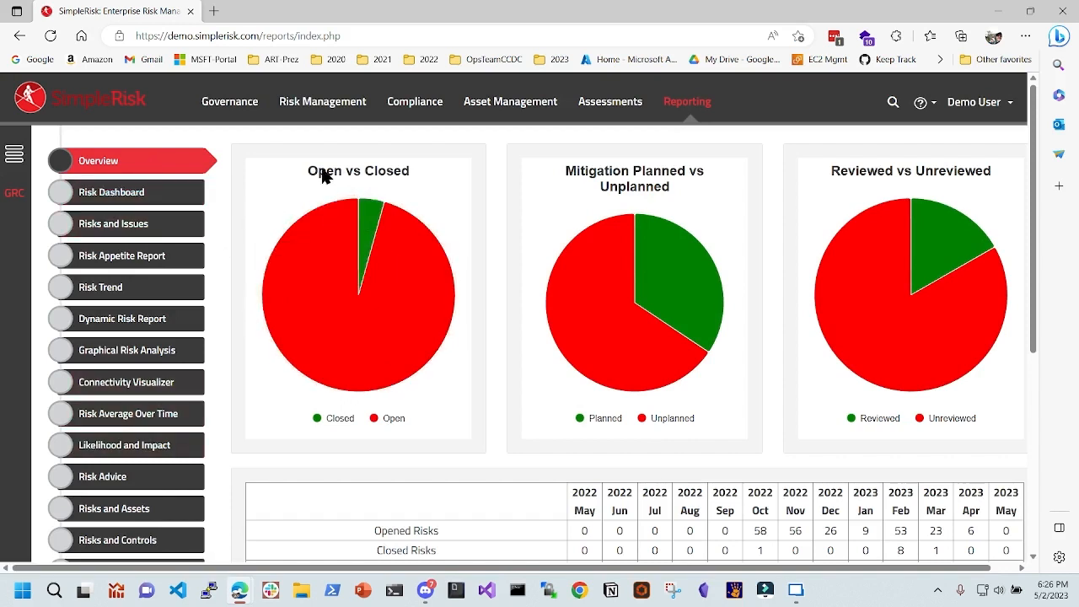
left_click(322, 109)
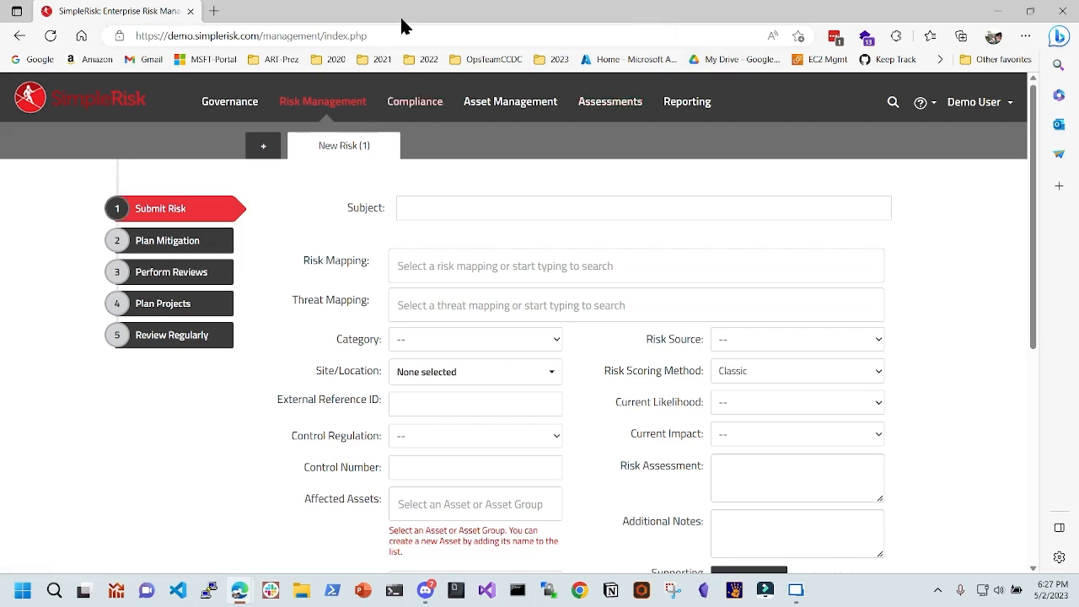
left_click_drag(423, 11, 1078, 171)
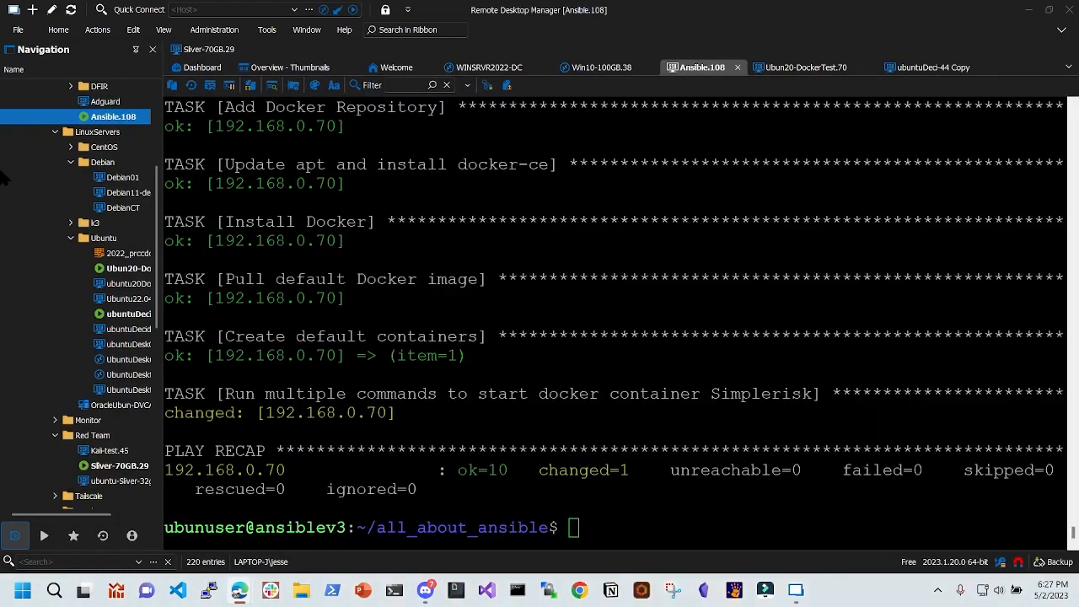
- Confirm the PLAY RECAP shows failed=0, then bring the SimpleRisk Edge window back
left_click_drag(244, 412, 813, 394)
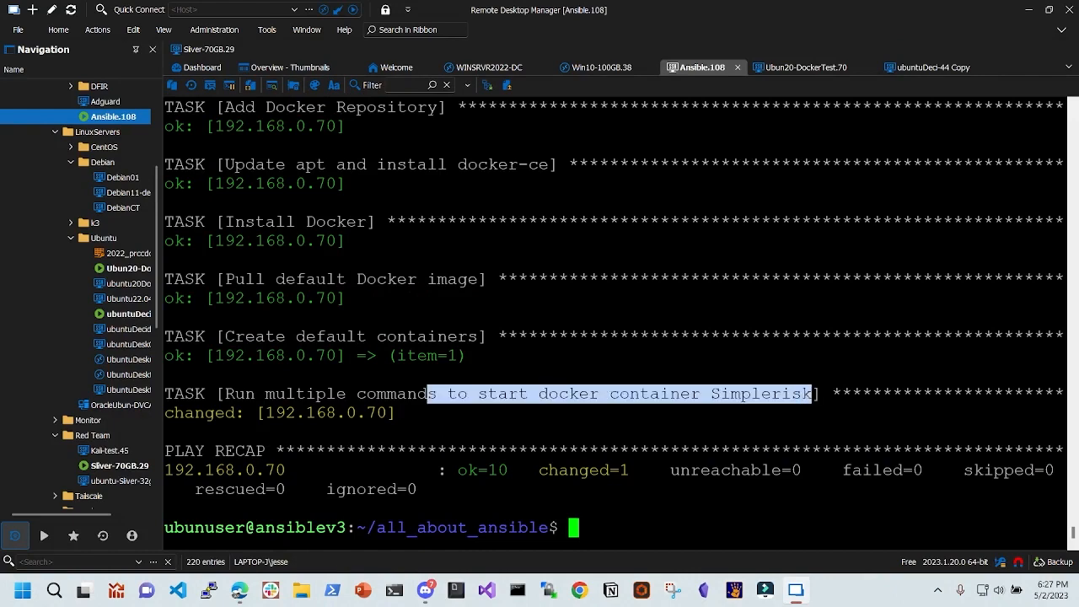
left_click(292, 413)
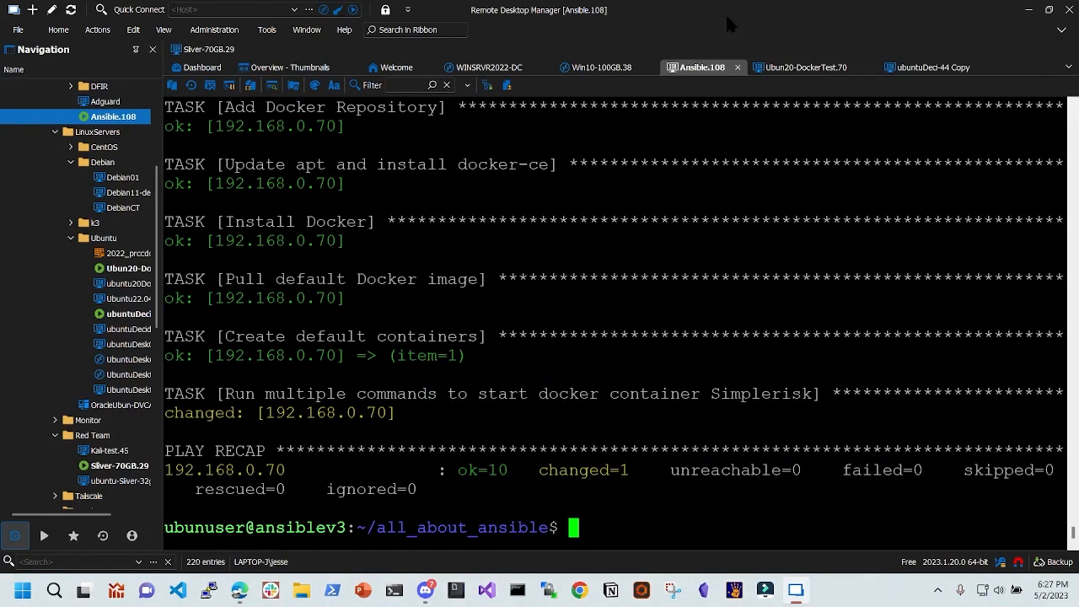
left_click(240, 589)
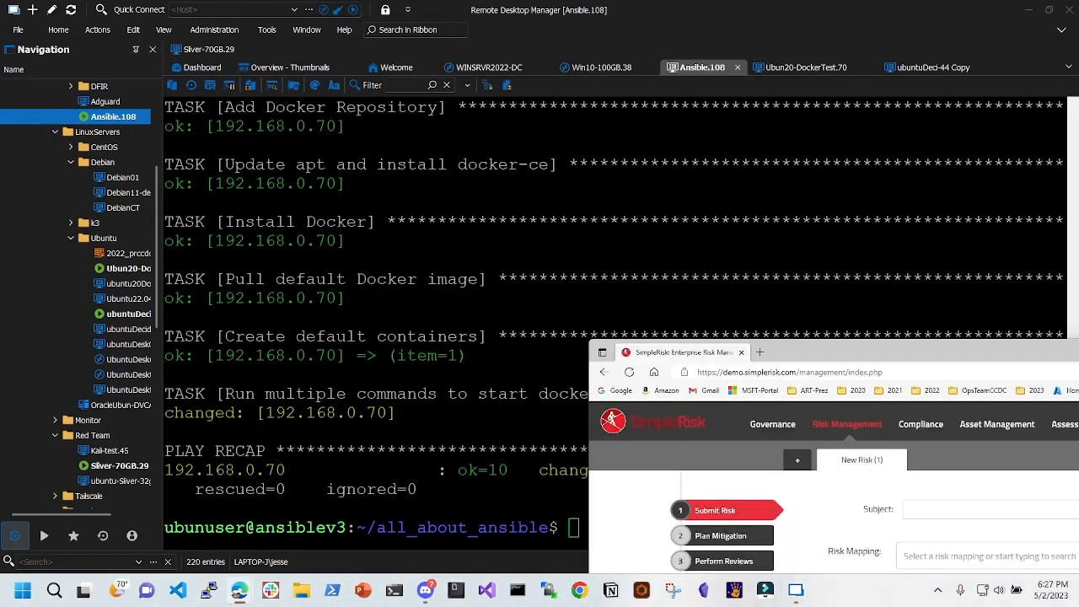
- Browse to 192.168.0.70 in a new tab and proceed past the certificate warning via Advanced
left_click(214, 15)
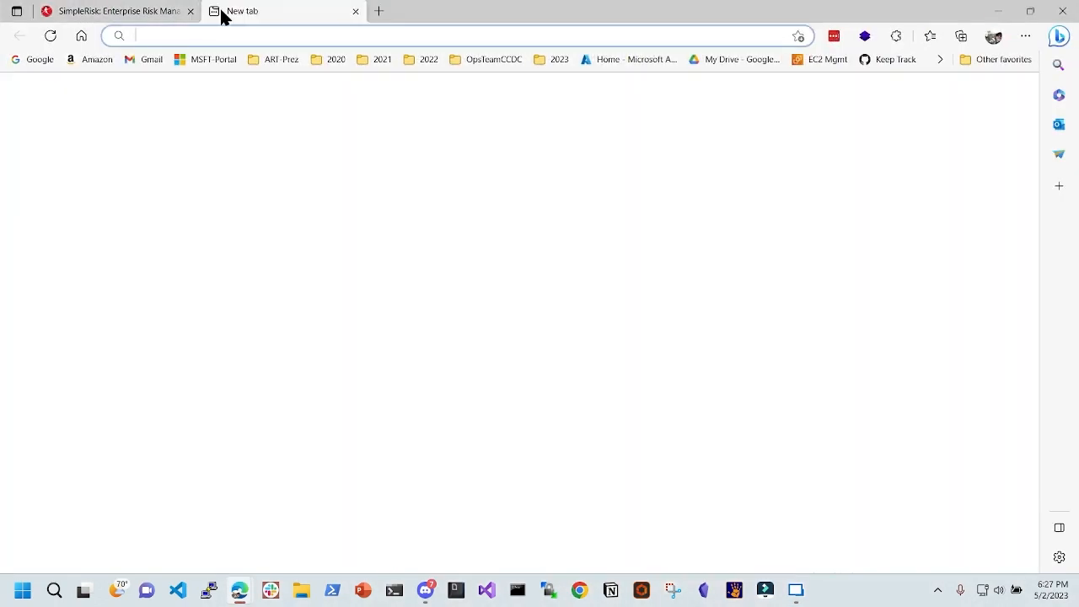
type("192")
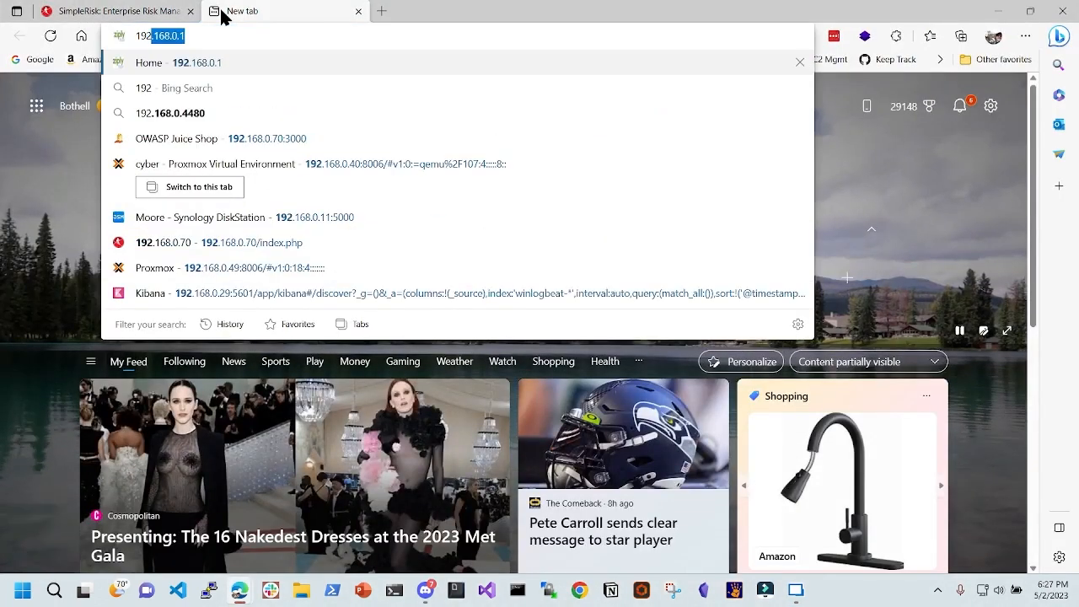
type(".168.0.70")
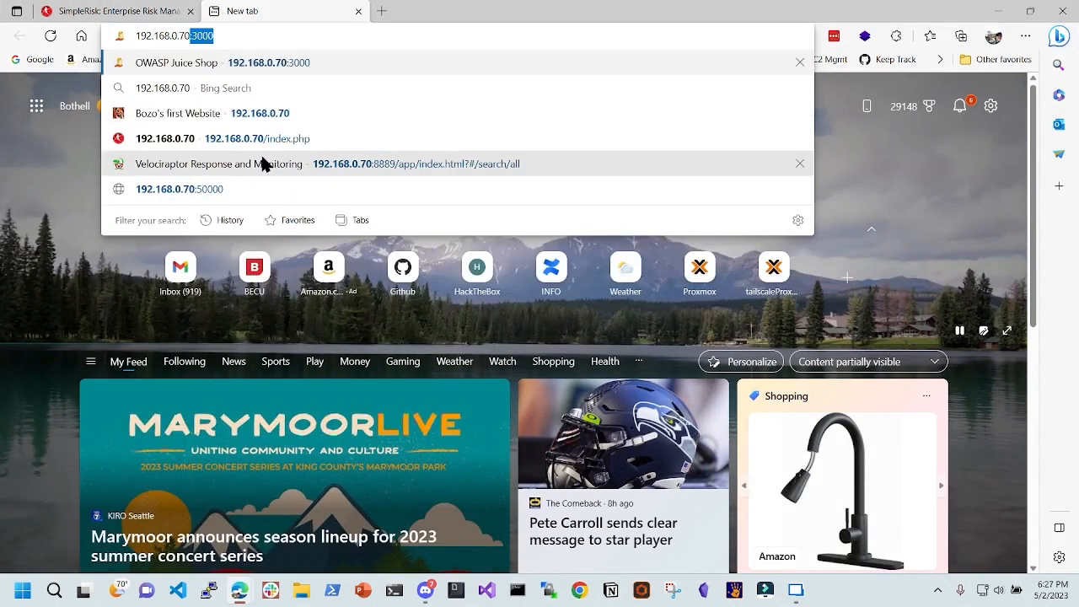
left_click(306, 140)
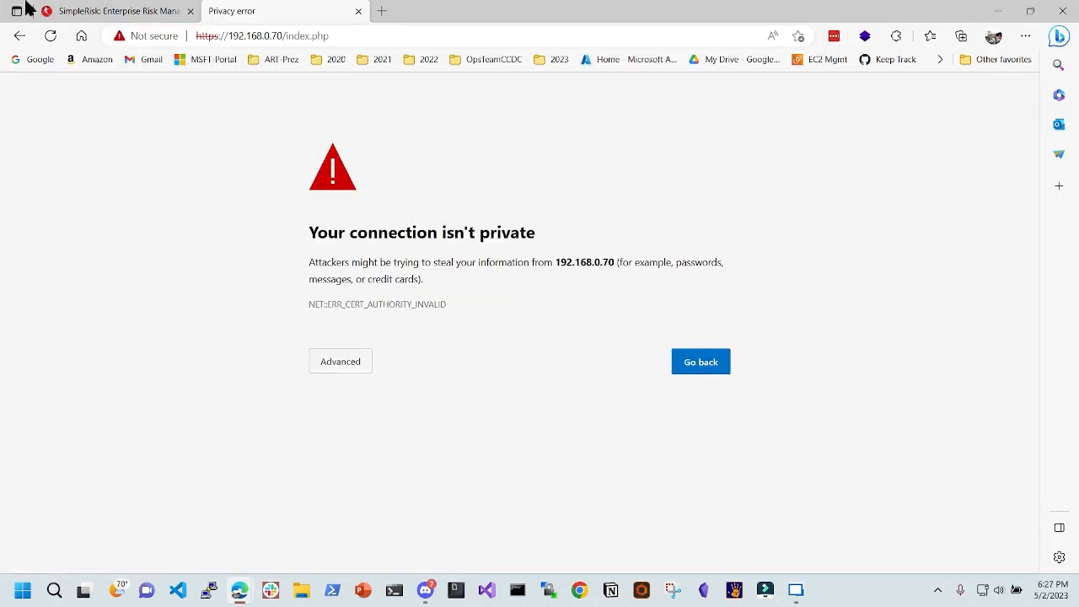
left_click(333, 364)
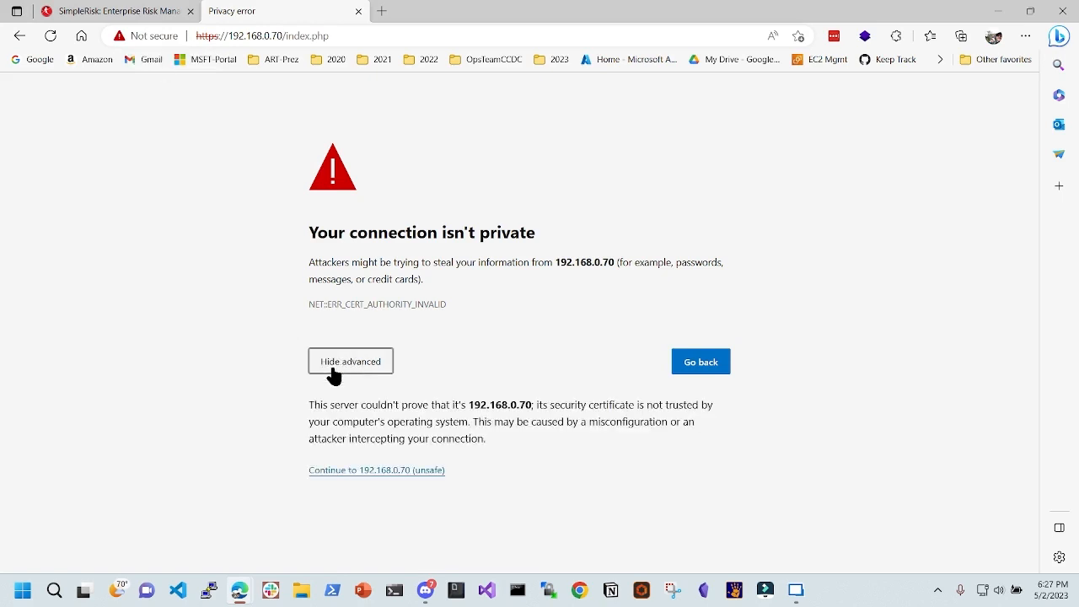
left_click(394, 471)
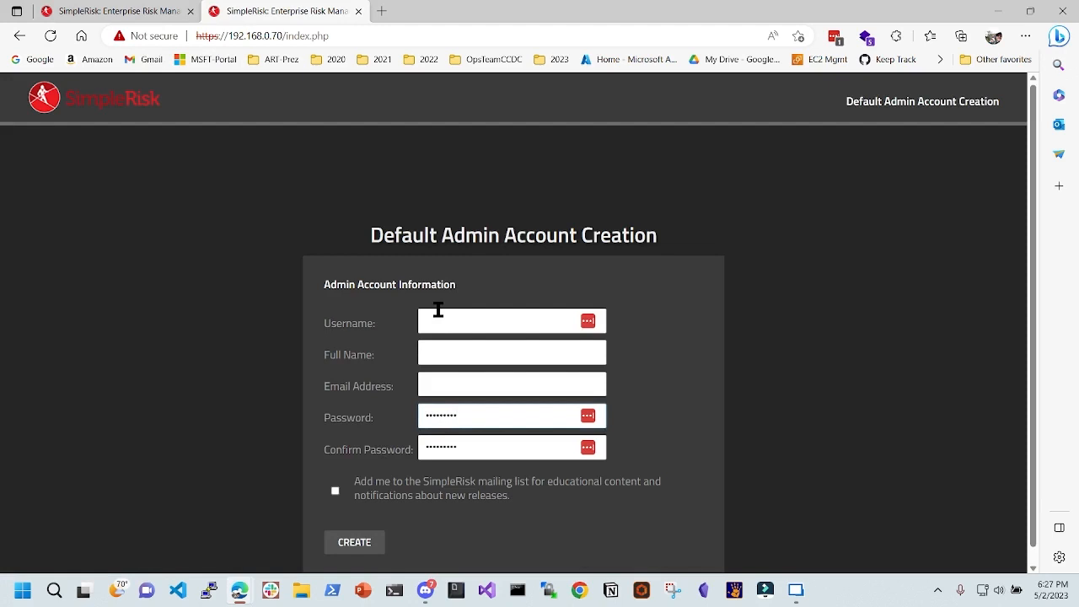
- Fill in the admin's username, full name and e-mail address
left_click(447, 322)
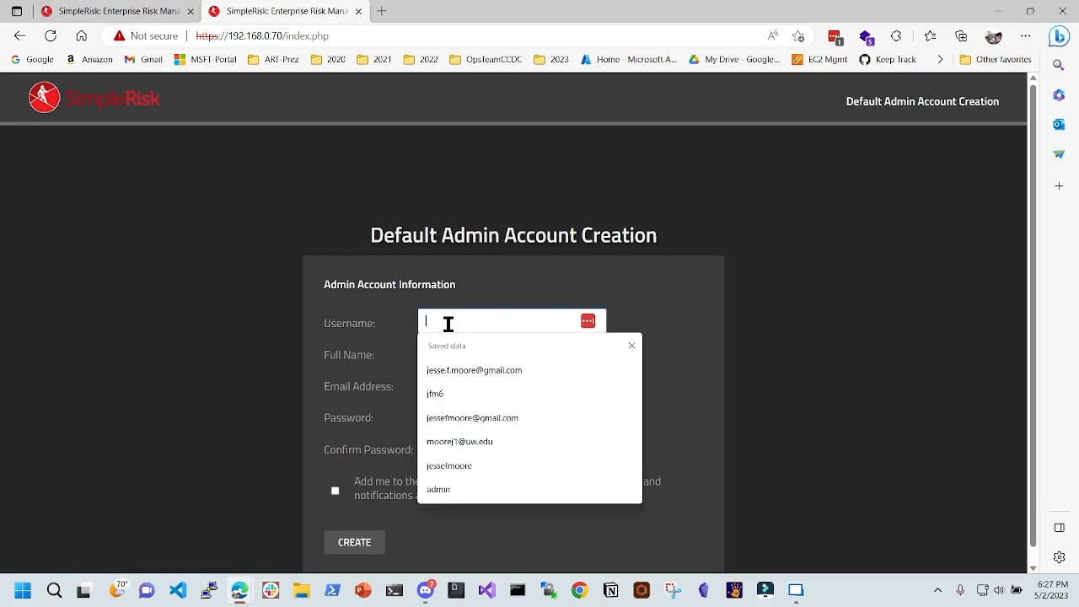
type("jesse")
left_click(294, 322)
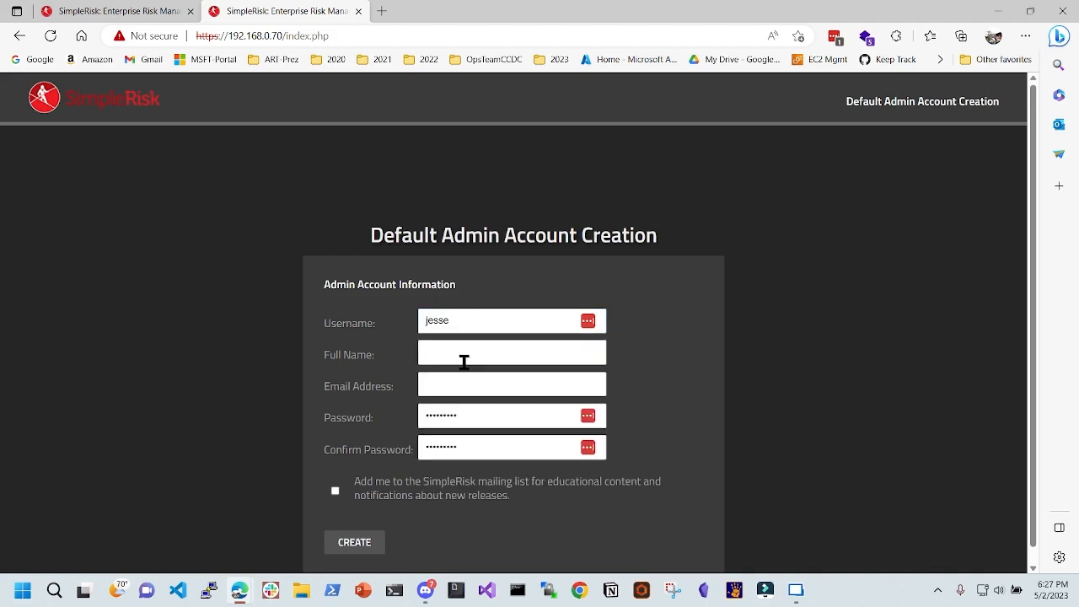
left_click(486, 354)
type("d")
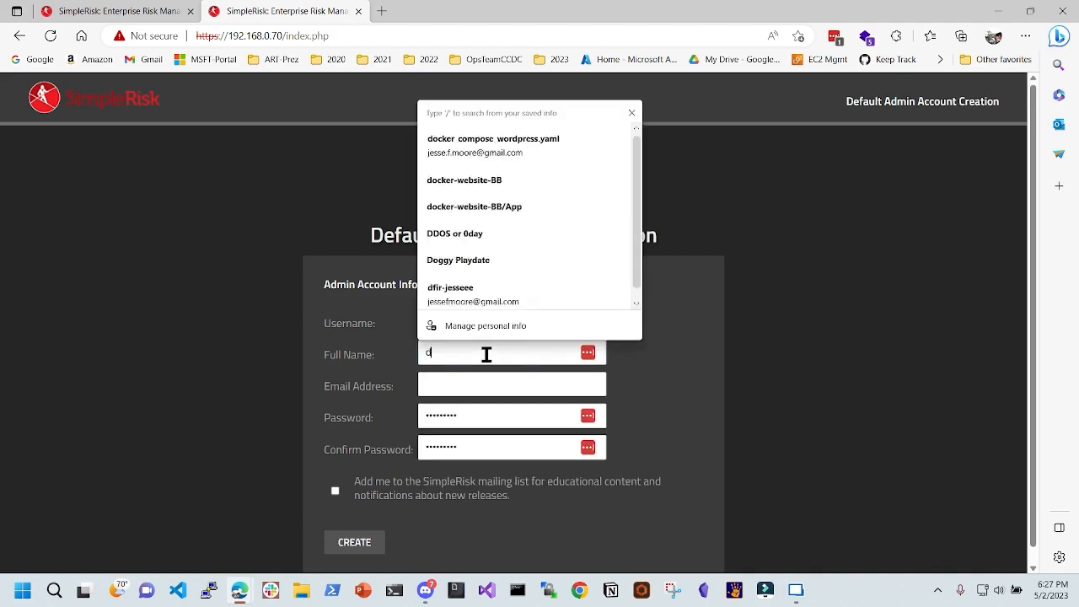
type("flrjesse")
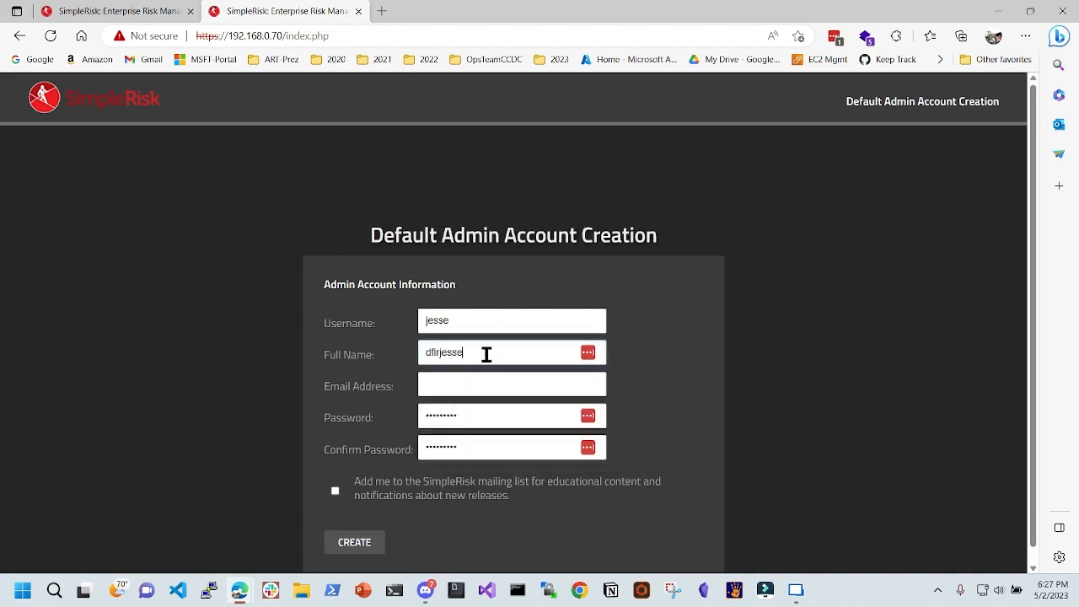
type("ee")
left_click(510, 384)
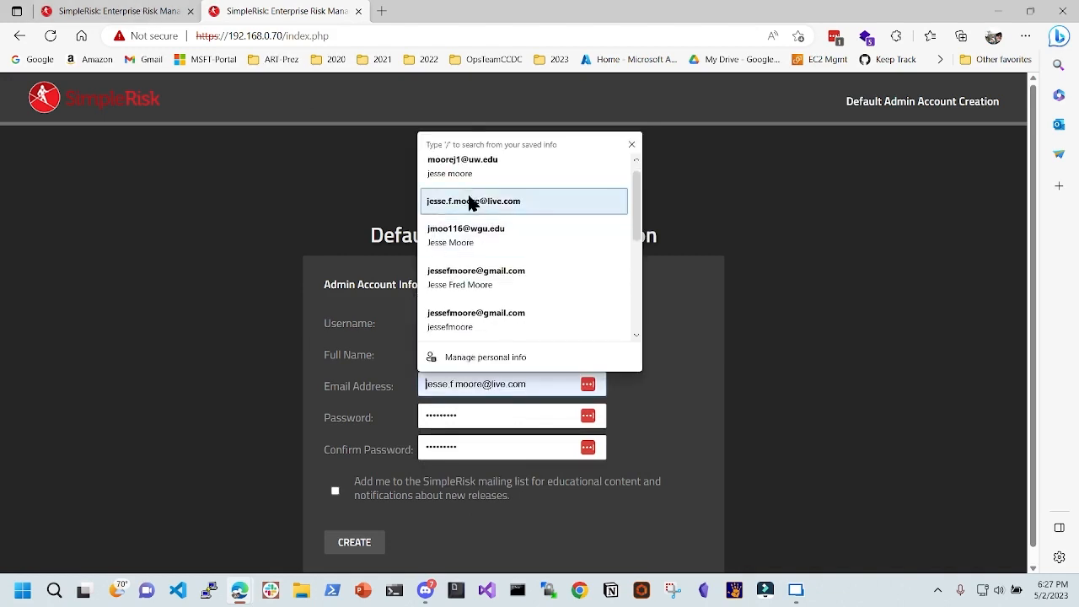
left_click(438, 211)
left_click(533, 386)
key("BackSpace")
key("BackSpace")
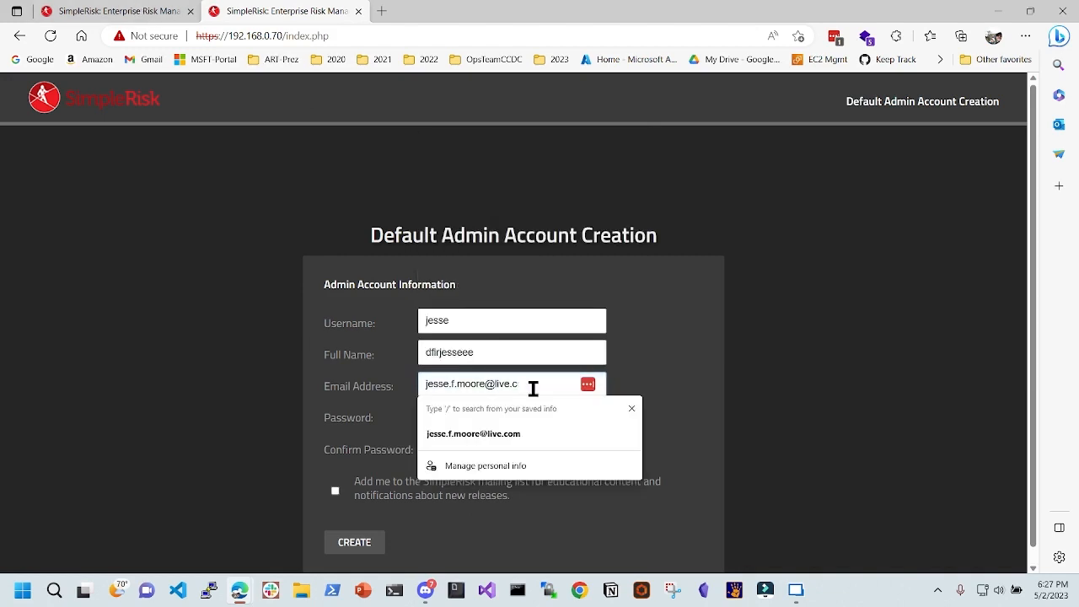
key("BackSpace")
key("BackSpace")
key("BackSpace")
key("BackSpace")
key("BackSpace")
key("BackSpace")
key("BackSpace")
key("BackSpace")
key("BackSpace")
key("BackSpace")
key("BackSpace")
key("BackSpace")
key("BackSpace")
key("BackSpace")
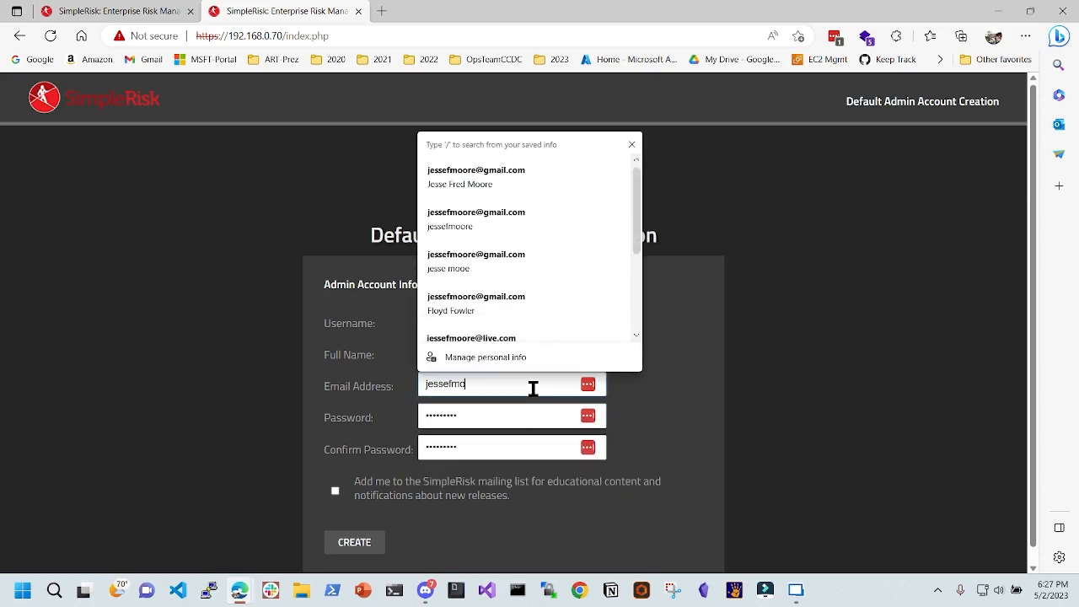
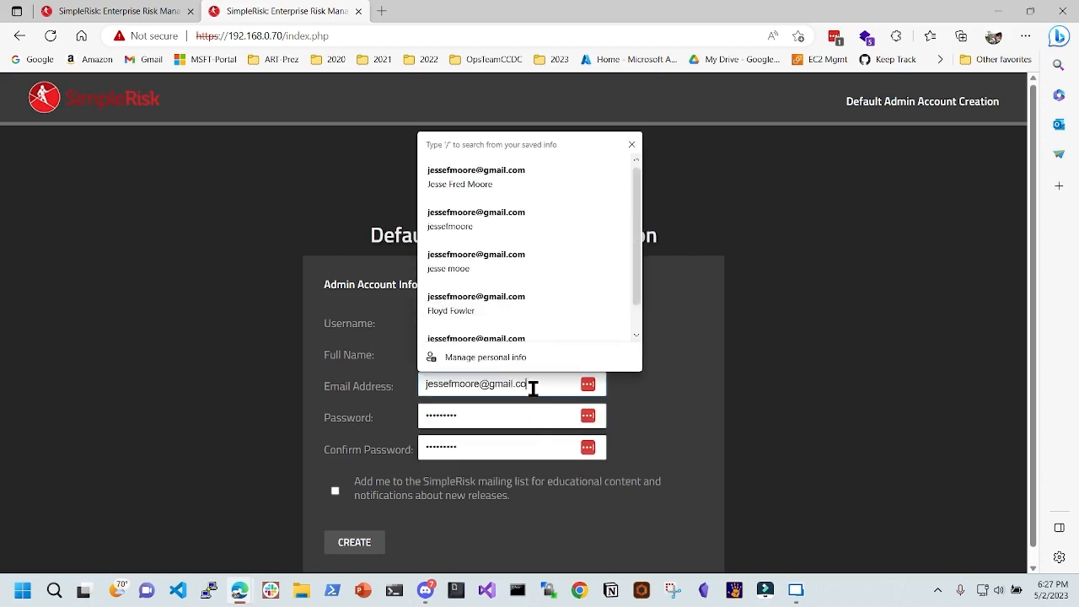
left_click(934, 395)
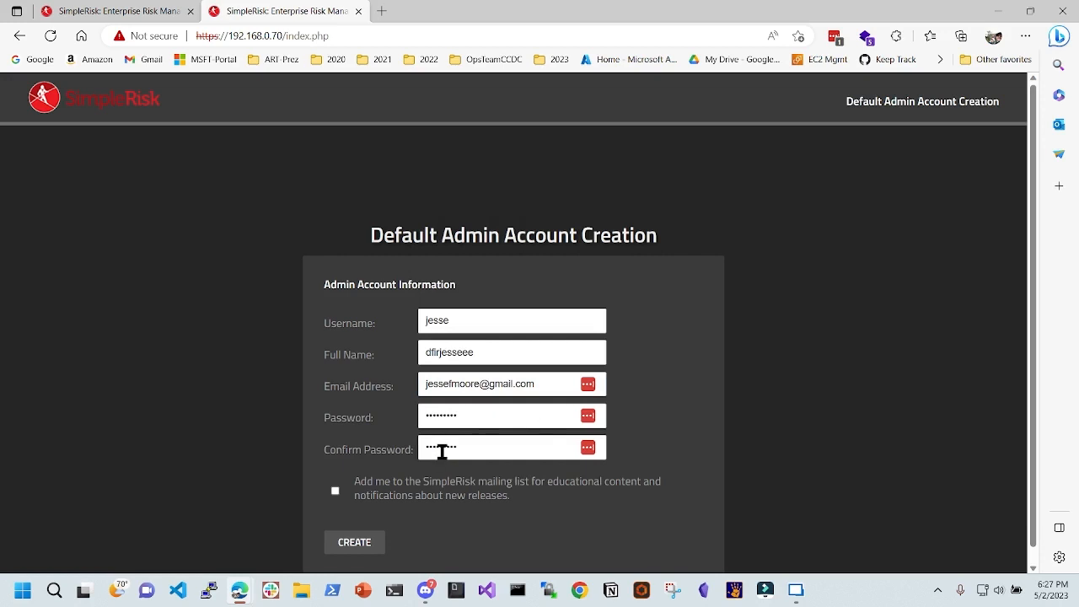
- Enter and confirm the admin password, then create the account
left_click(484, 419)
double_click(503, 410)
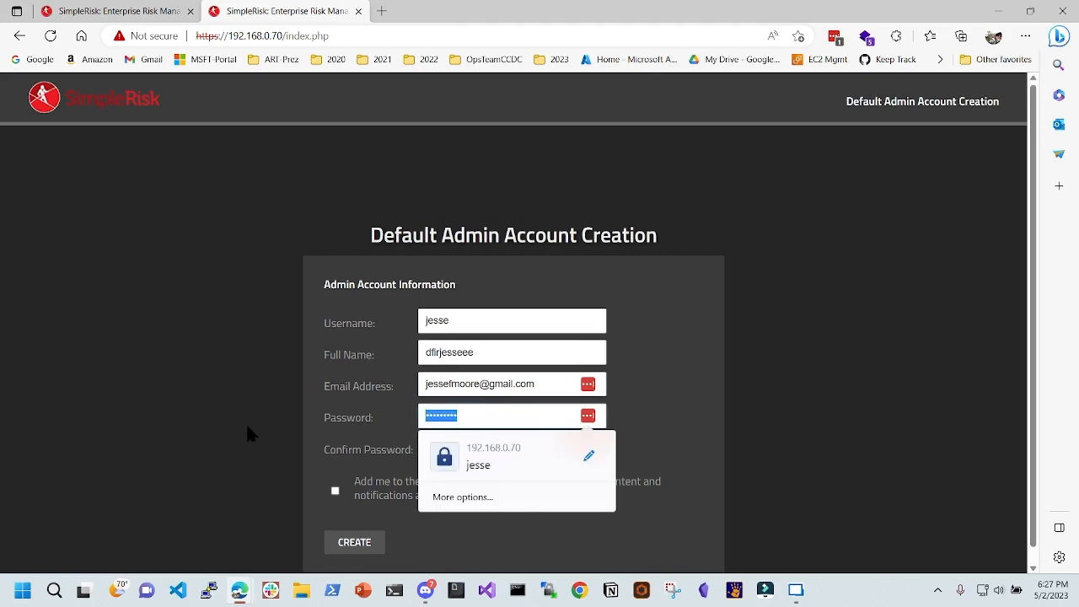
type("*********")
left_click(674, 418)
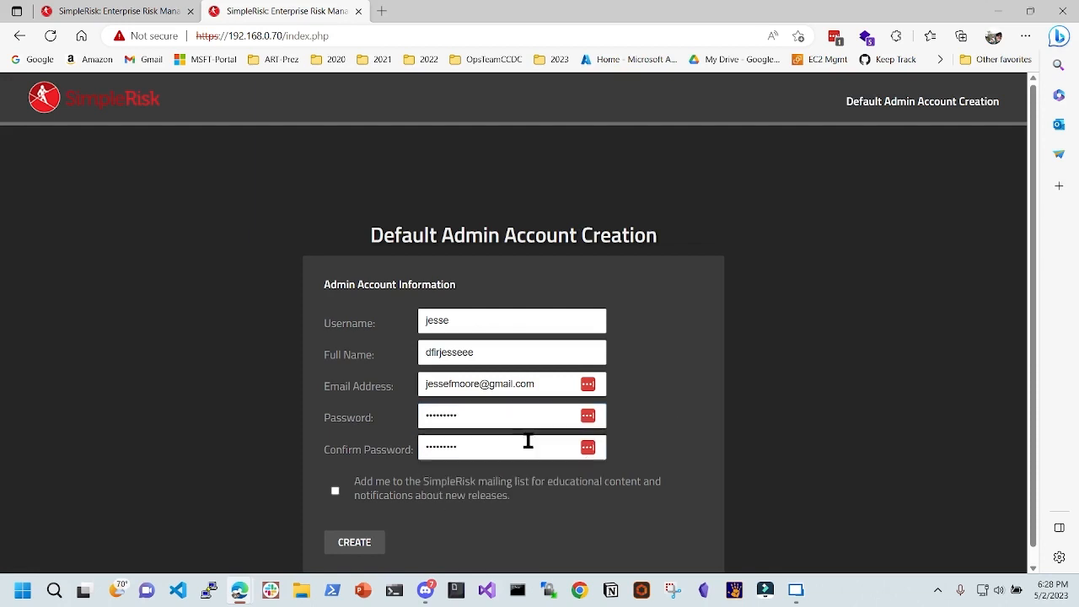
left_click(528, 443)
key("ctrl+a")
type("**")
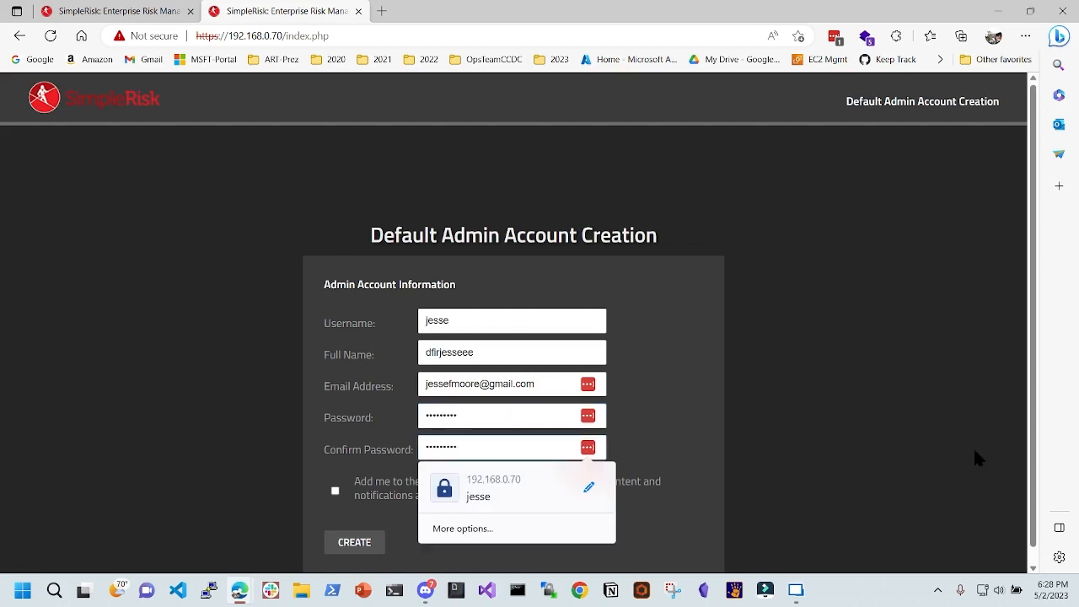
left_click(354, 543)
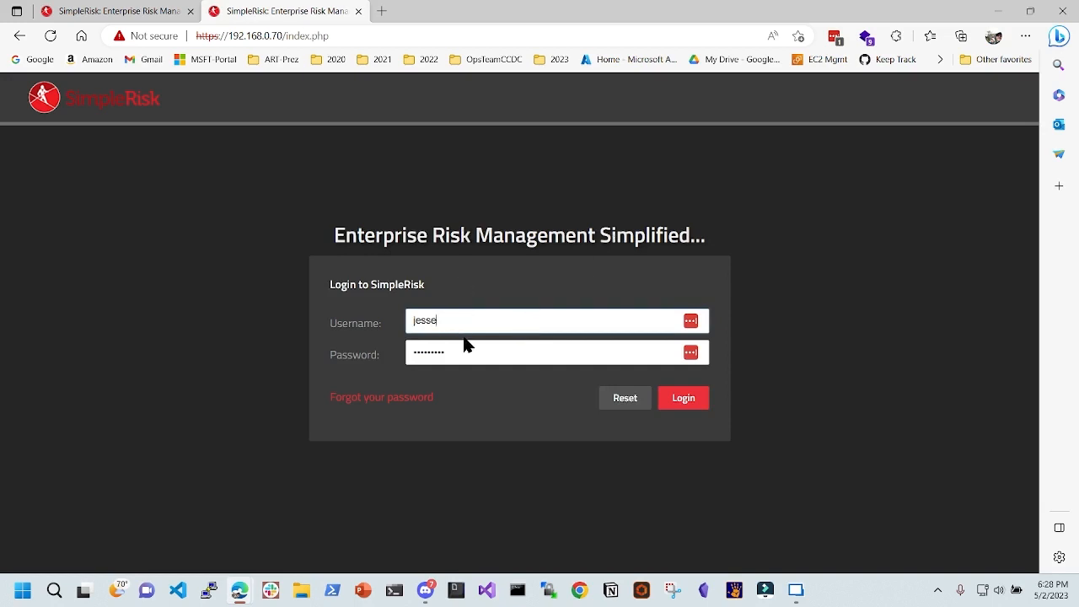
- Log in as the new admin and scroll through the Register & Upgrade registration form
left_click(693, 406)
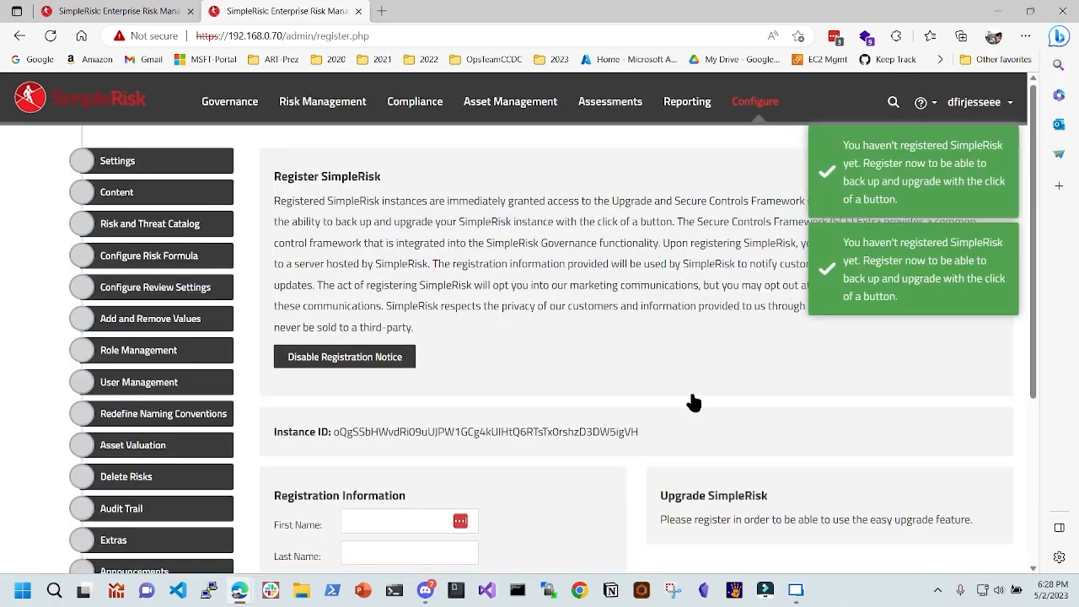
scroll(607, 303, "down", 1)
left_click_drag(640, 356, 334, 357)
scroll(616, 330, "down", 2)
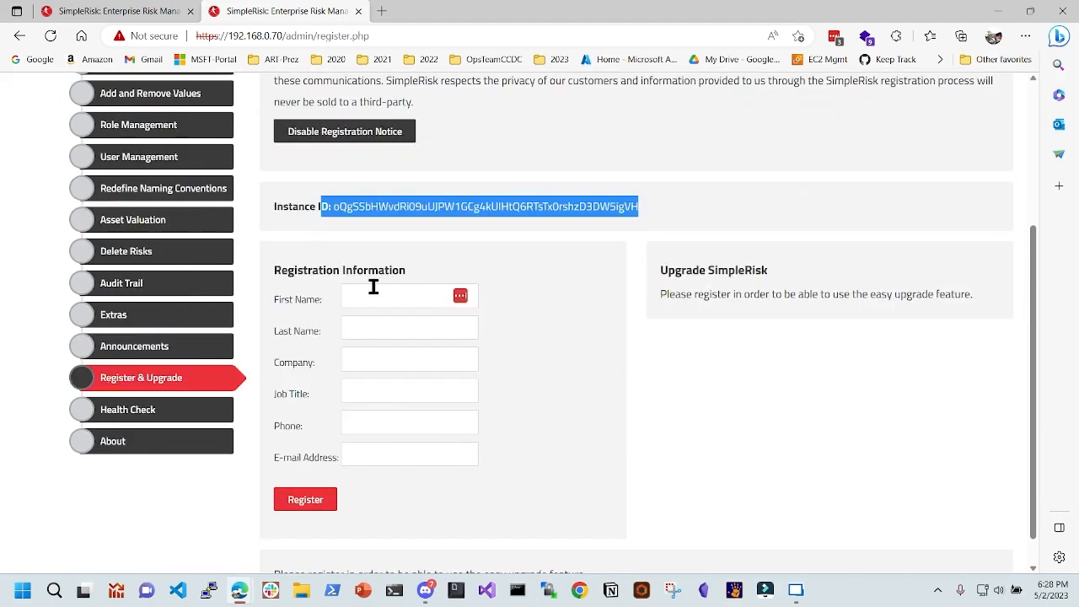
left_click(375, 295)
left_click(441, 236)
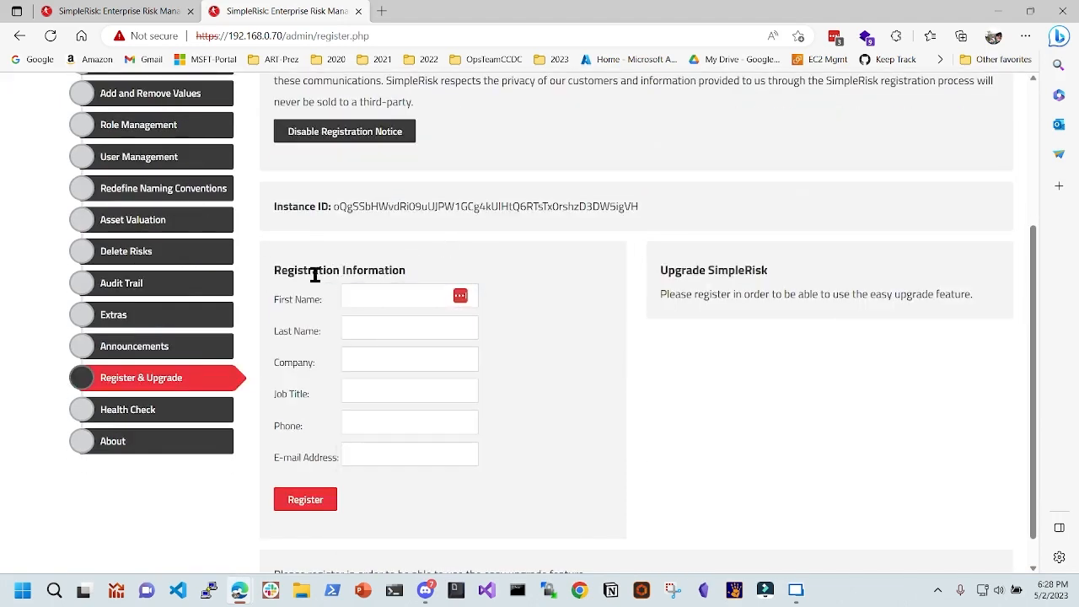
left_click_drag(303, 271, 397, 278)
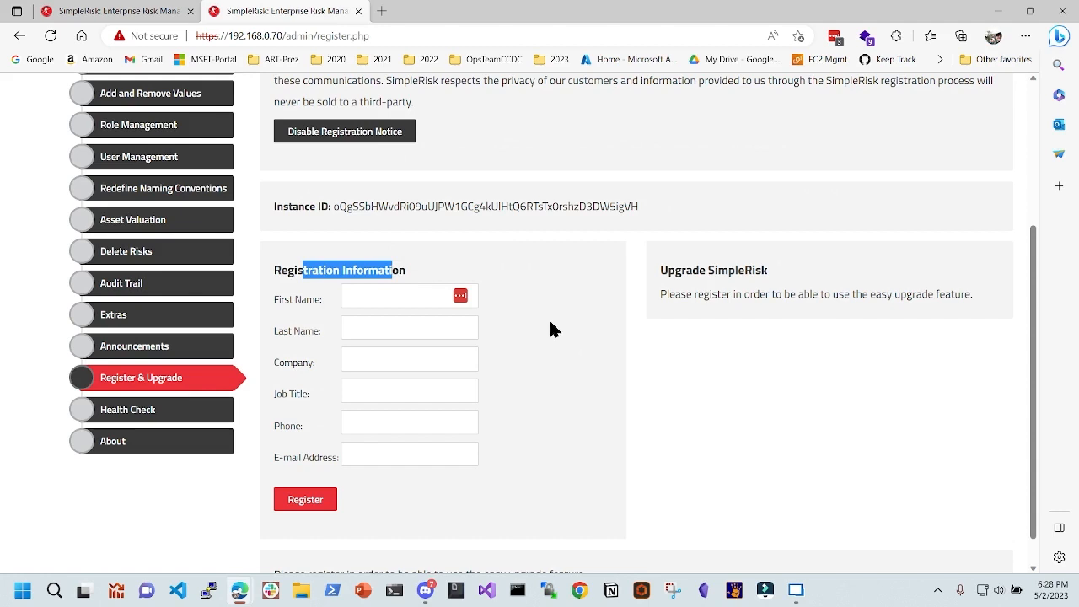
scroll(814, 413, "up", 1)
left_click_drag(871, 369, 976, 374)
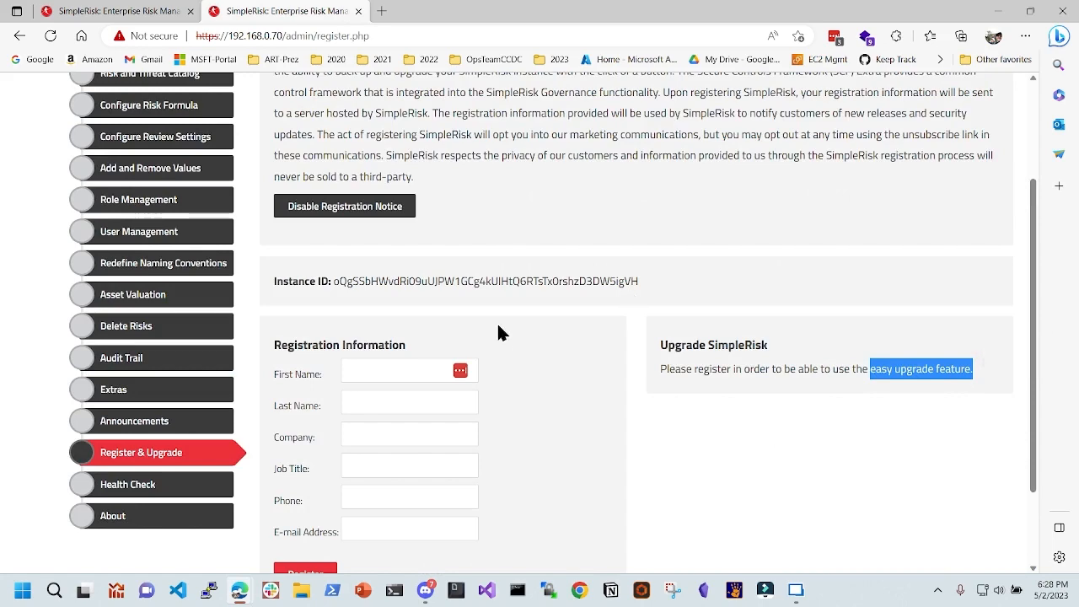
scroll(499, 326, "down", 1)
scroll(499, 326, "up", 3)
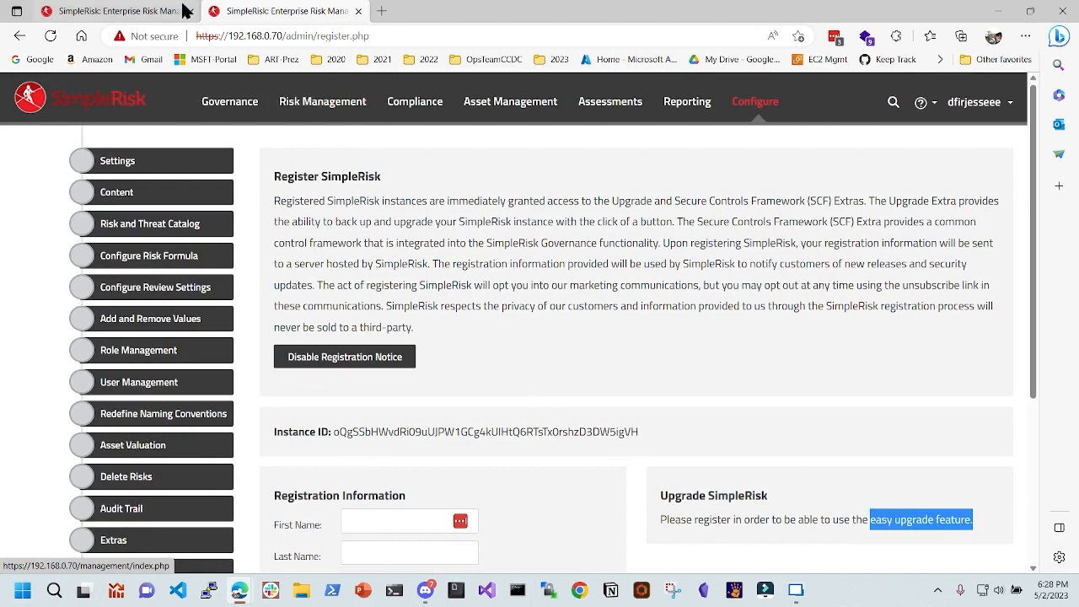
- Compare the demo and self-hosted tabs, then open the local Risk Management form's Subject field
left_click(126, 11)
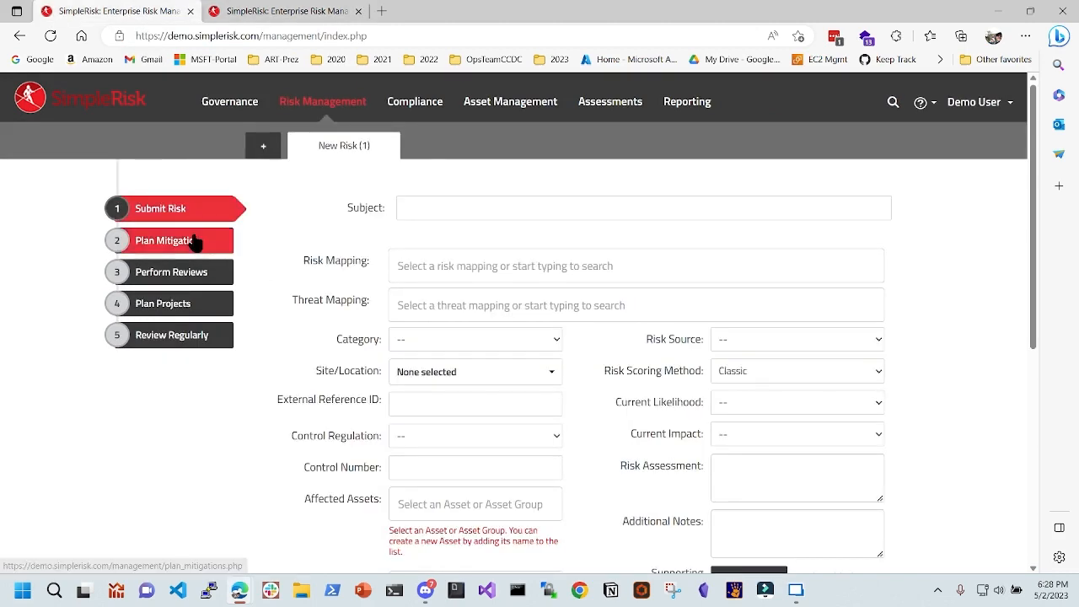
left_click(180, 37)
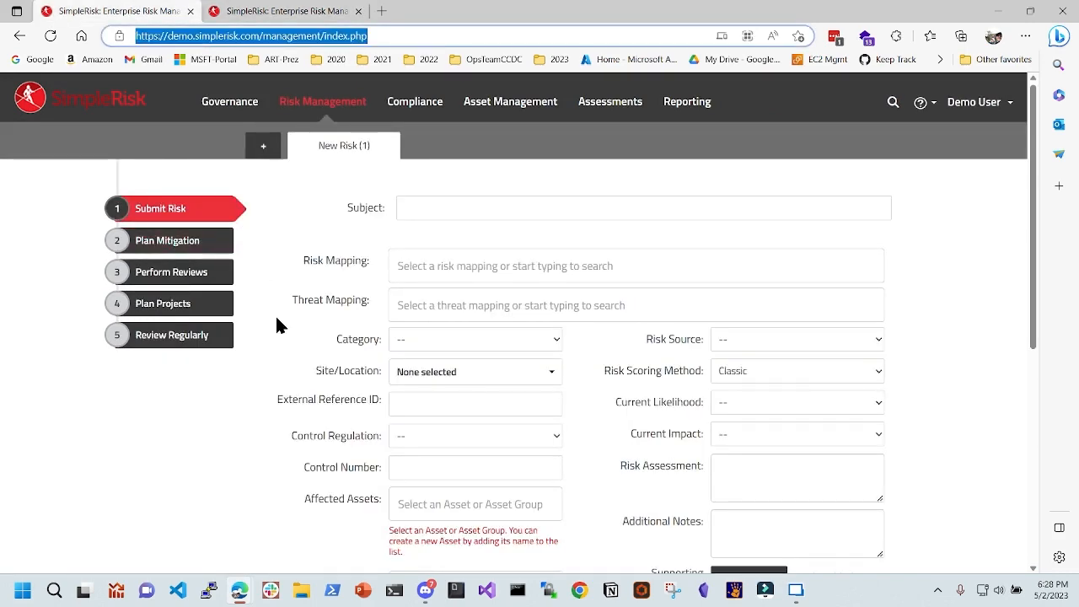
left_click(285, 13)
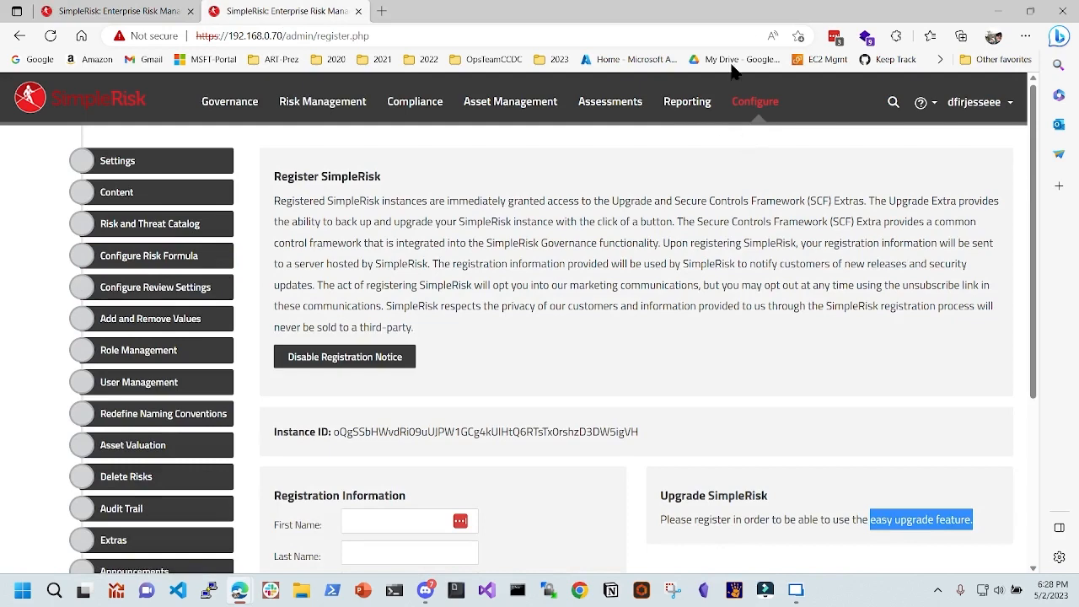
left_click(158, 15)
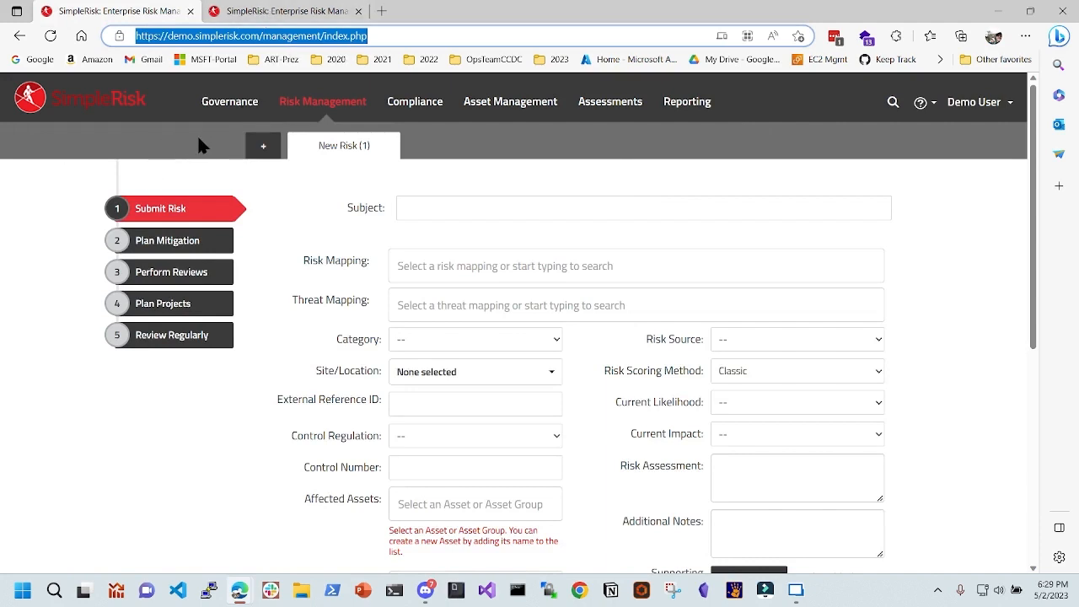
left_click(297, 11)
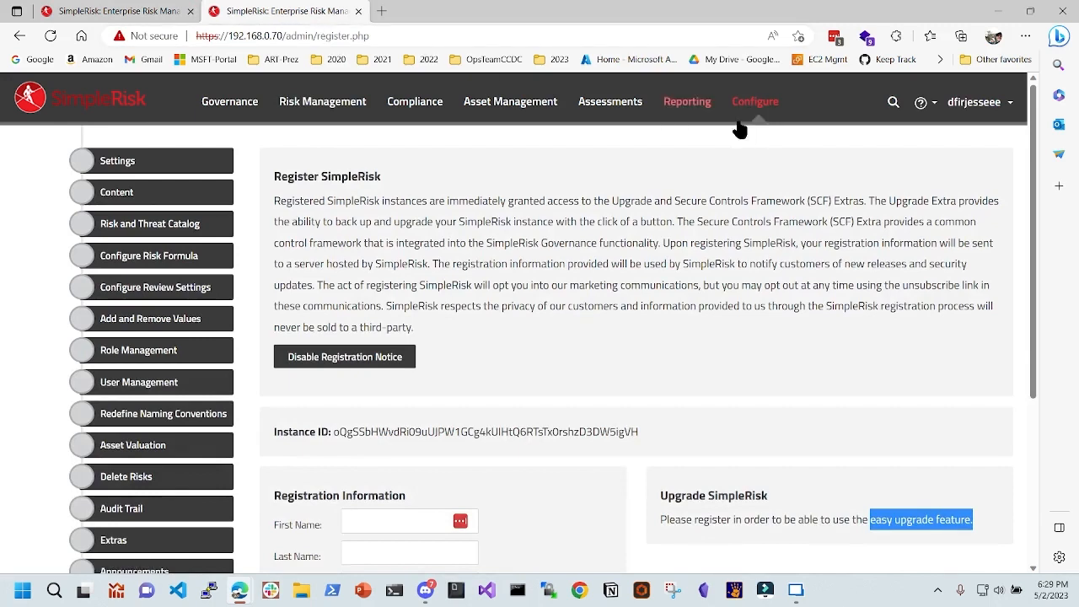
left_click(315, 110)
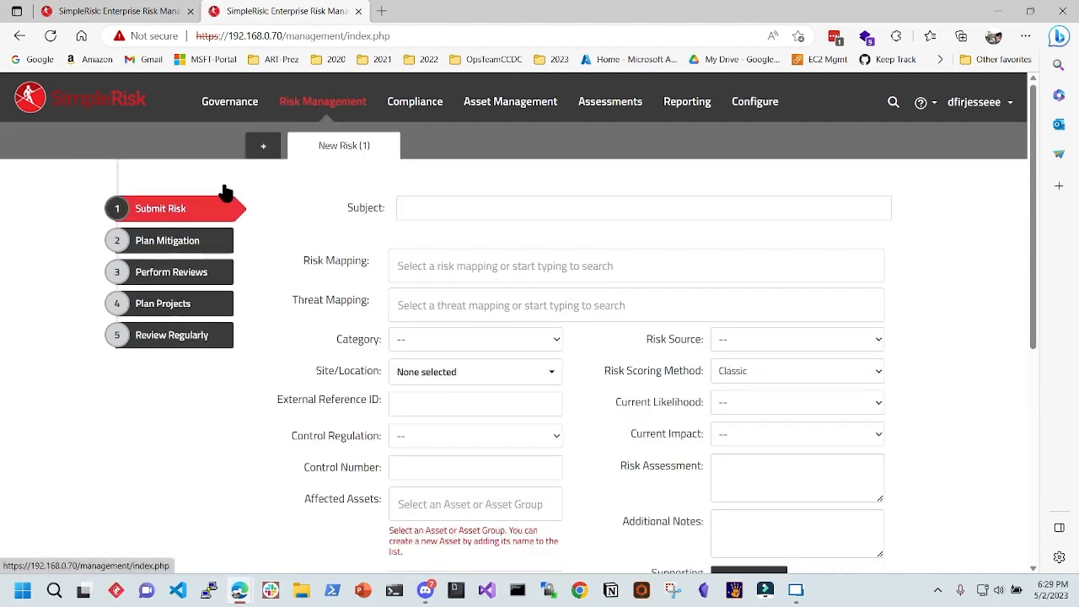
left_click(443, 206)
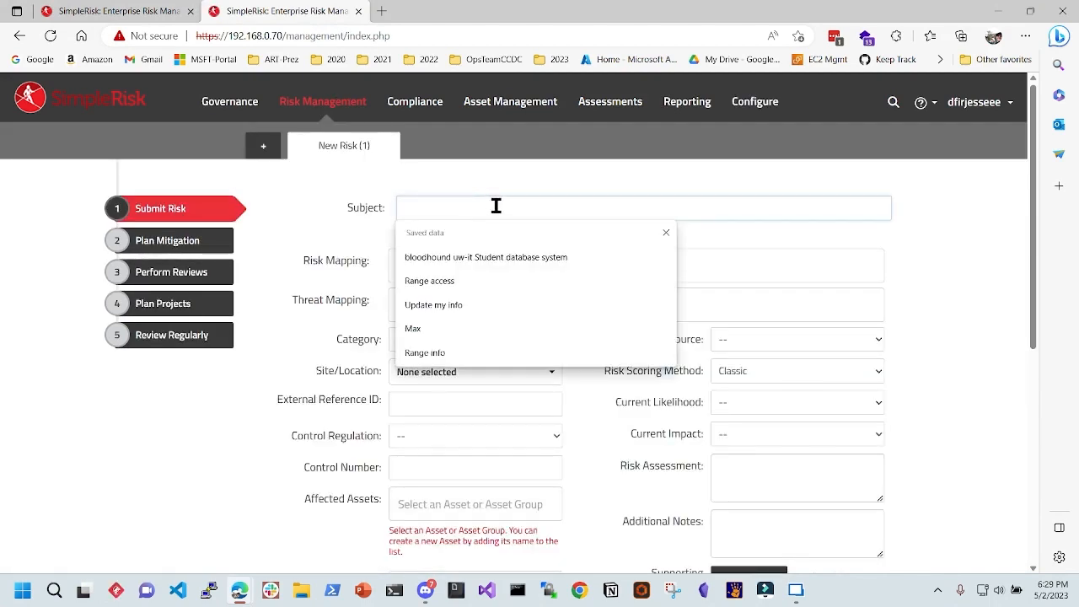
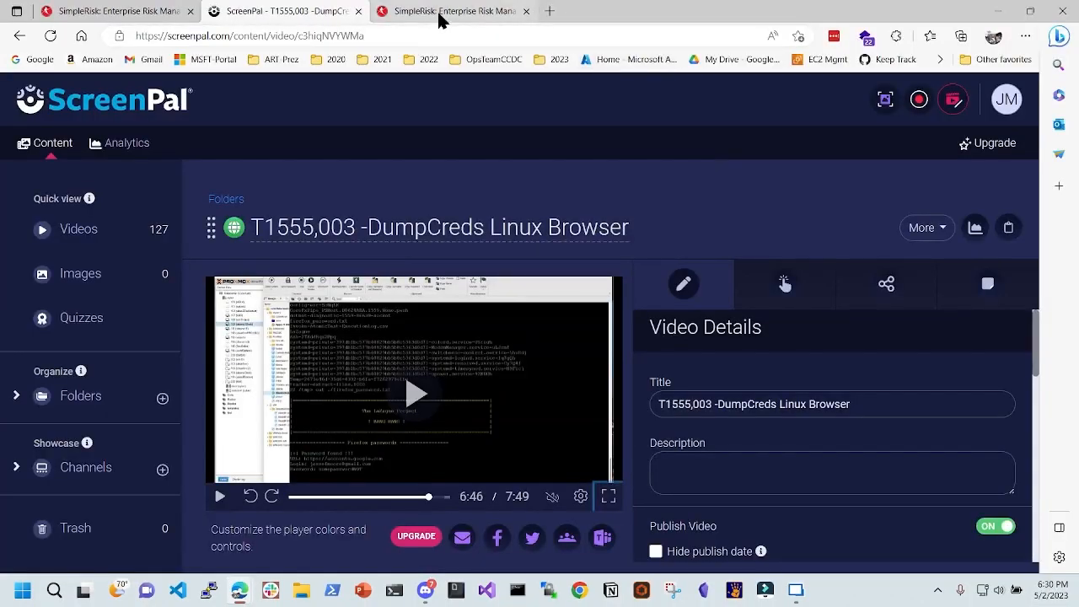
- Enter the subject 'Linux Firefox dumped with Laguange' in the SimpleRisk New Risk form
left_click(439, 12)
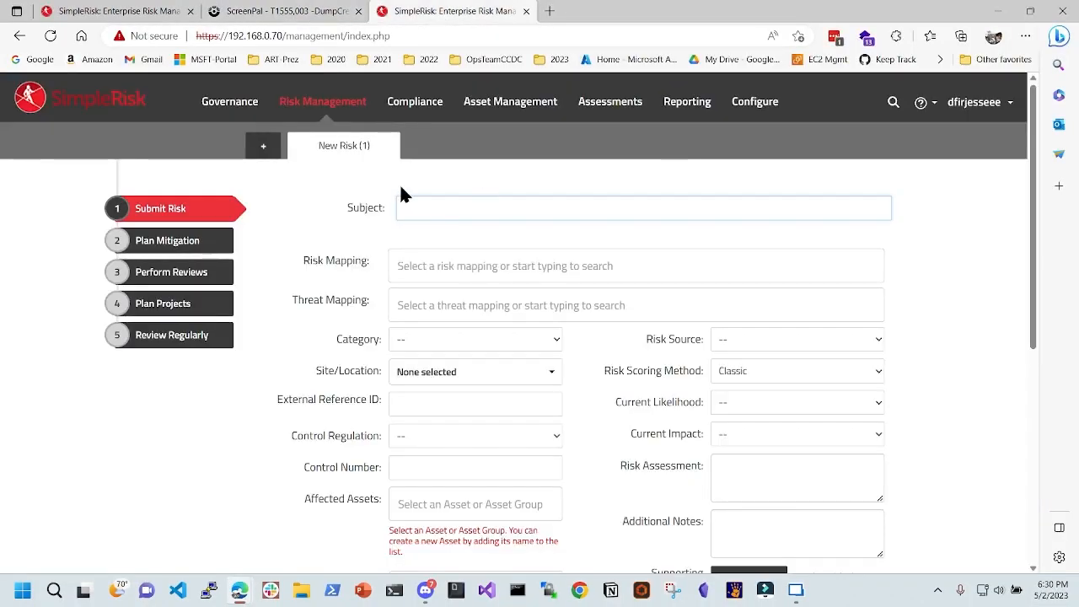
type("Linux Firefox")
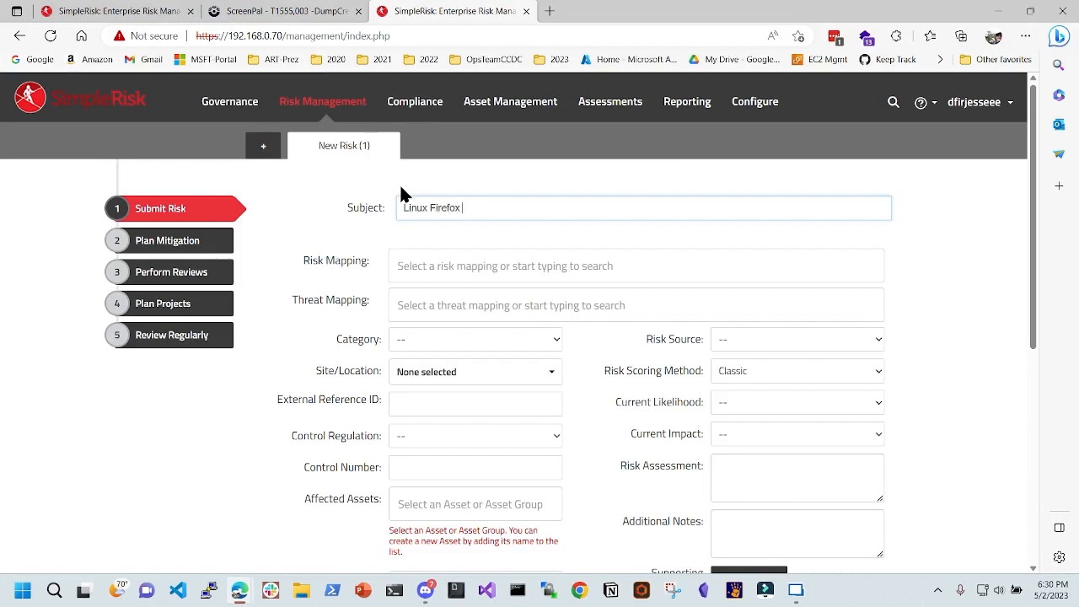
type(" dumped with Laguange")
scroll(445, 257, "down", 1)
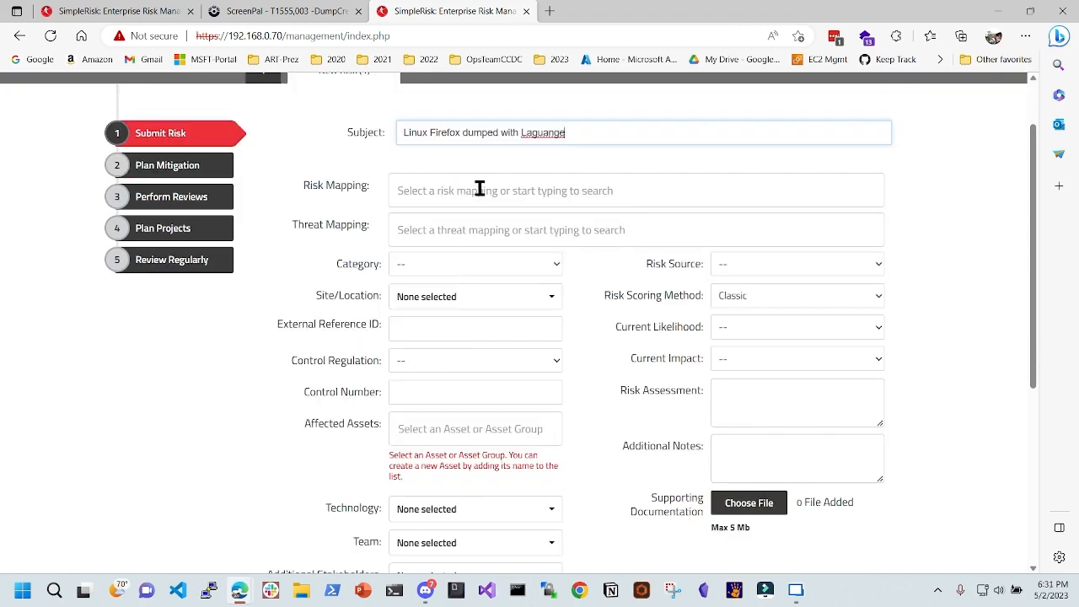
left_click(479, 187)
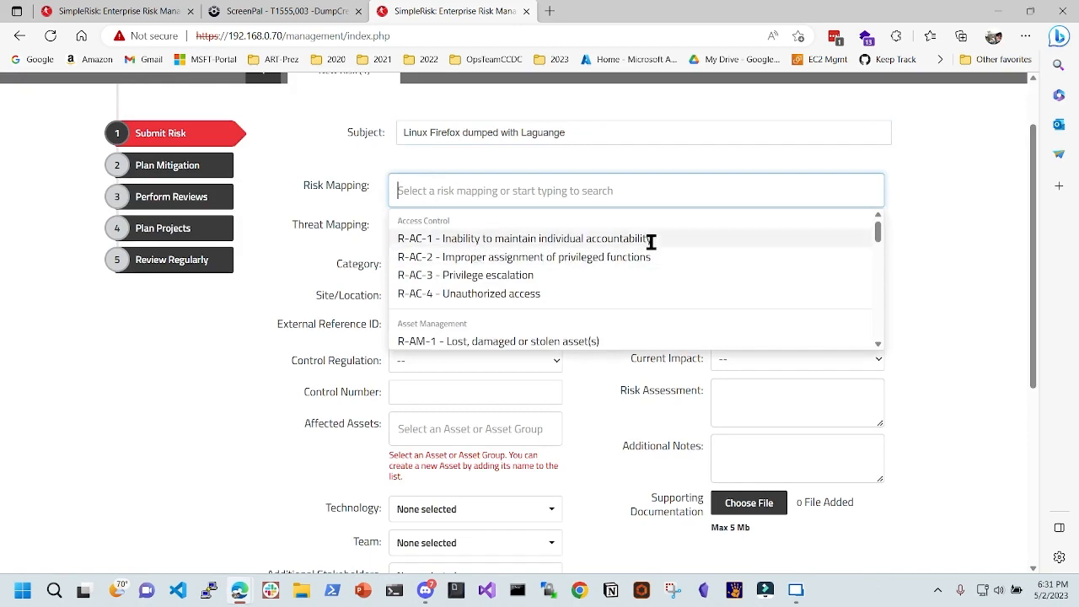
- Map the risk to R-AC-3 Privilege escalation and threat MT-2 Hacking & Other Cybersecurity Crimes
left_click(528, 275)
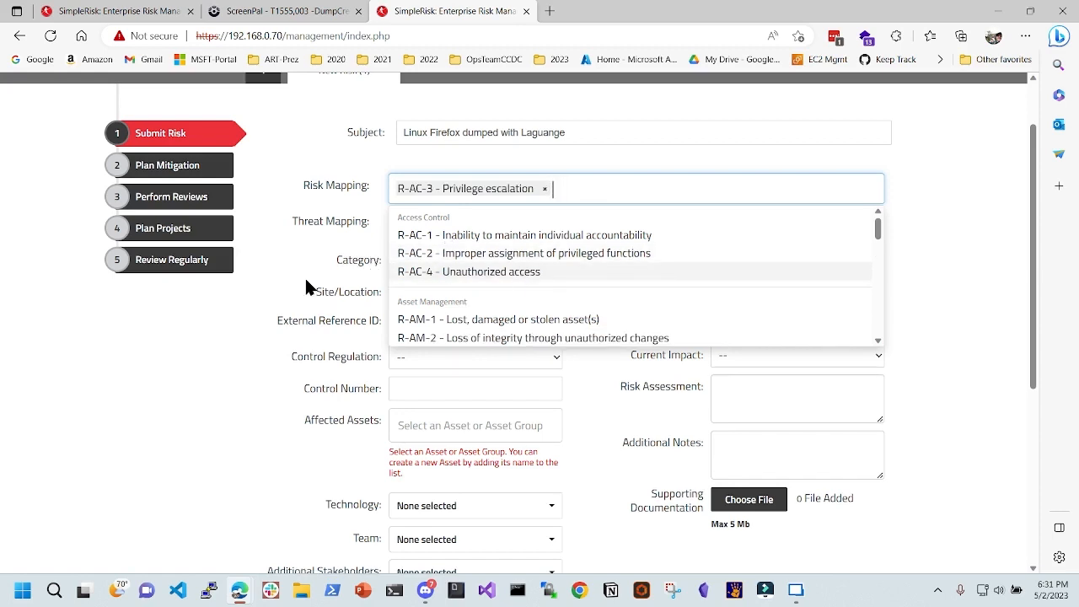
left_click(333, 283)
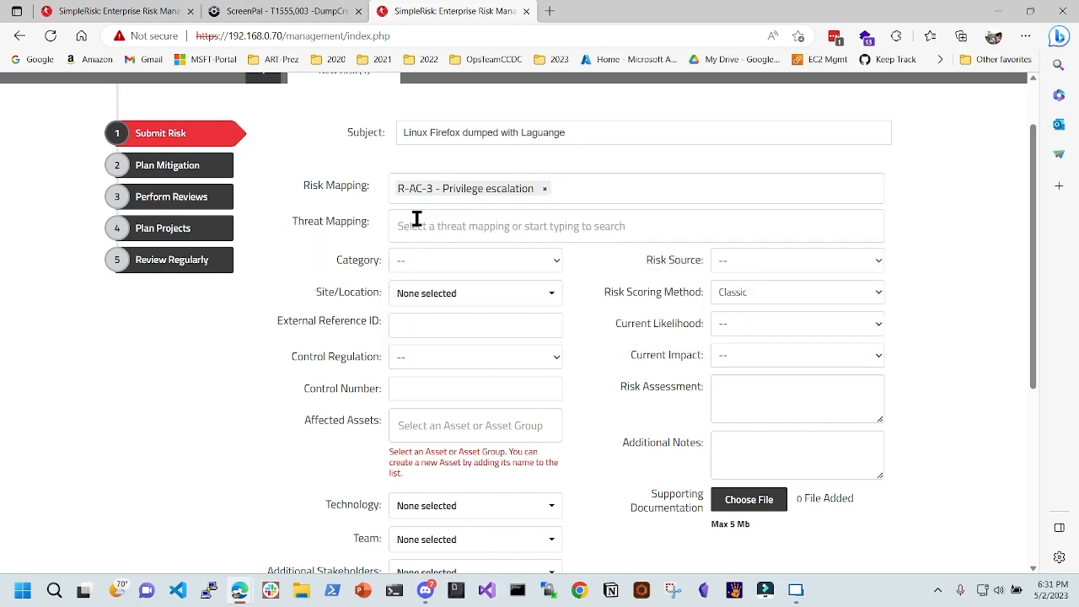
left_click(415, 221)
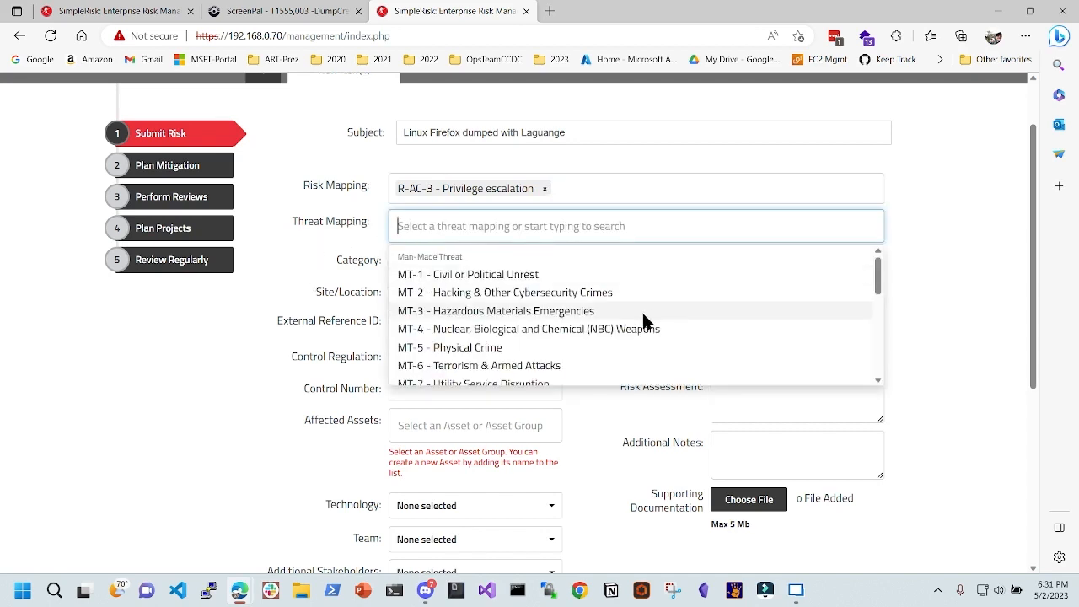
scroll(494, 306, "down", 1)
left_click(495, 273)
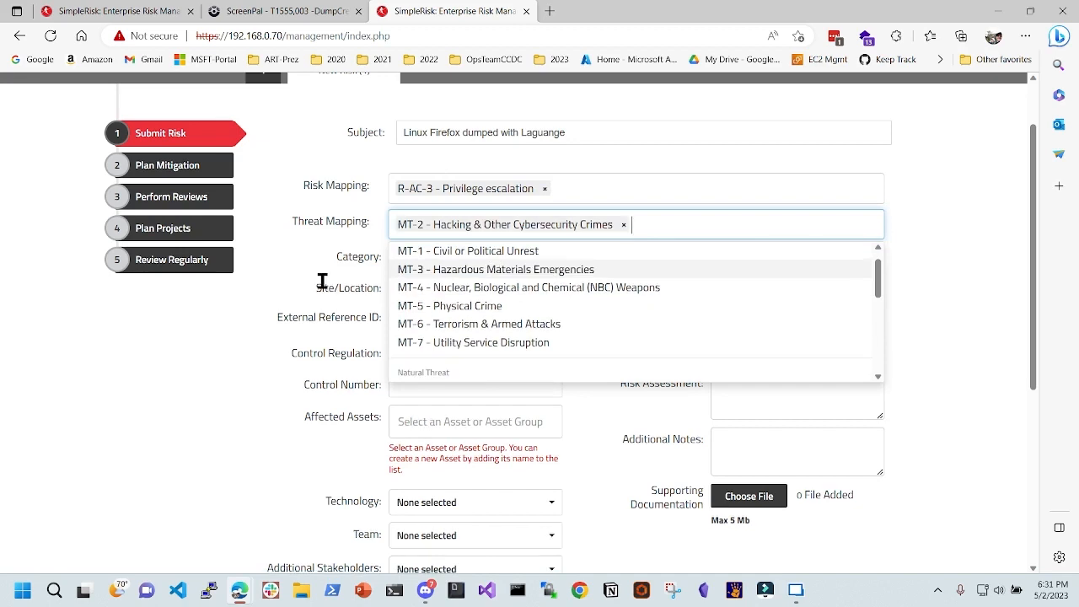
left_click_drag(239, 245, 291, 243)
left_click(301, 305)
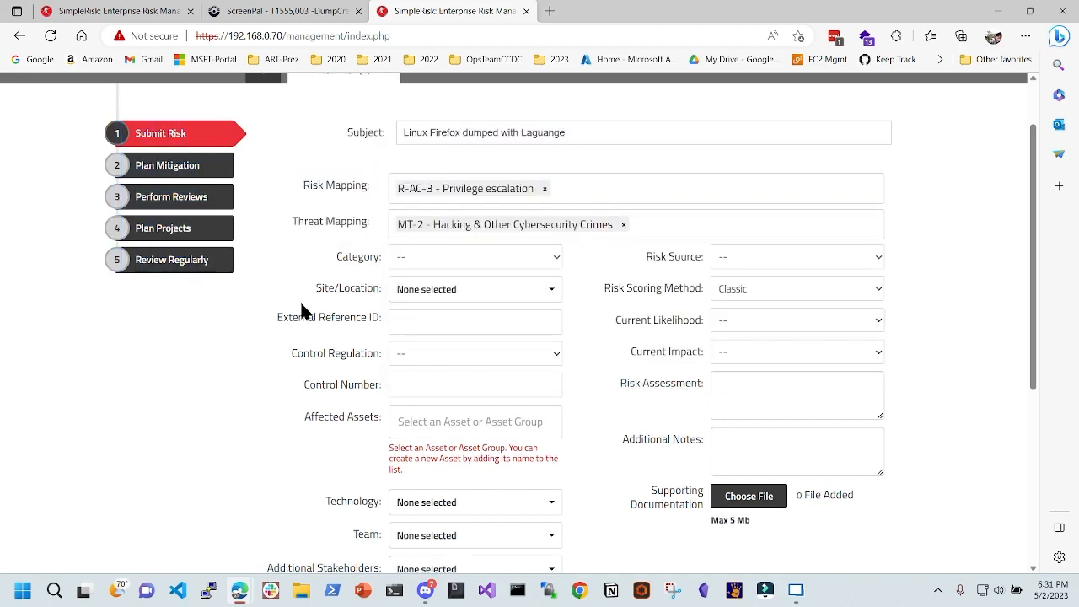
- Set the category to Sensitive Data Management and review the available Site/Location values
left_click(485, 263)
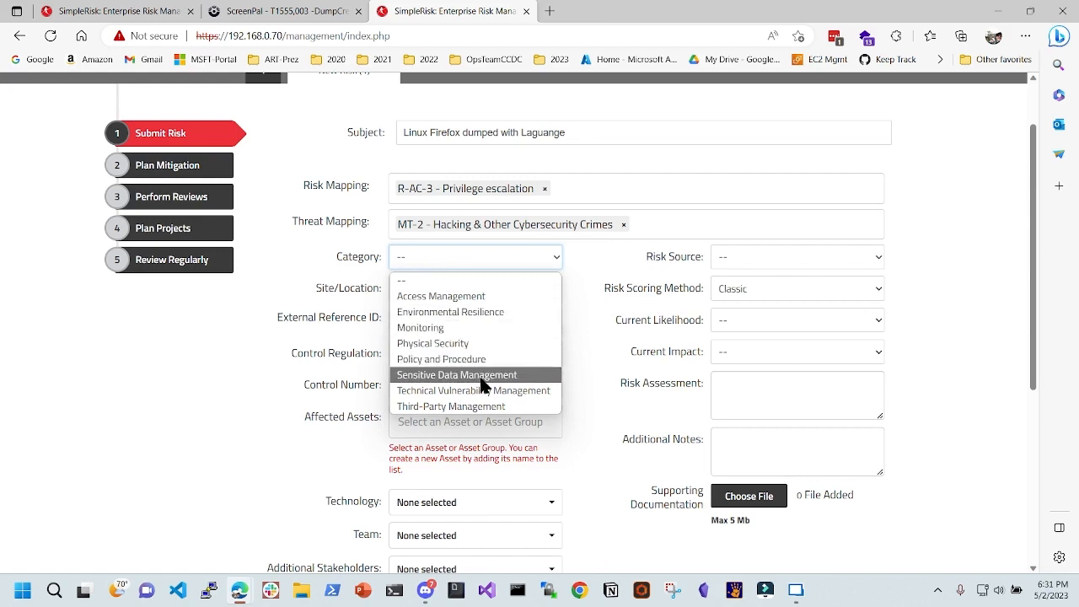
left_click(475, 376)
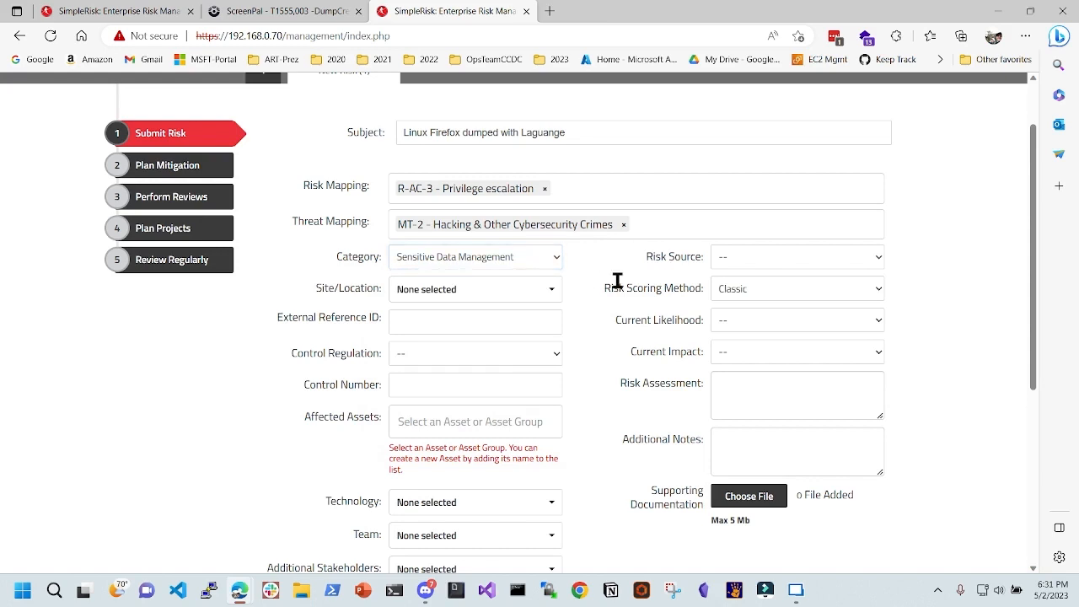
left_click(469, 297)
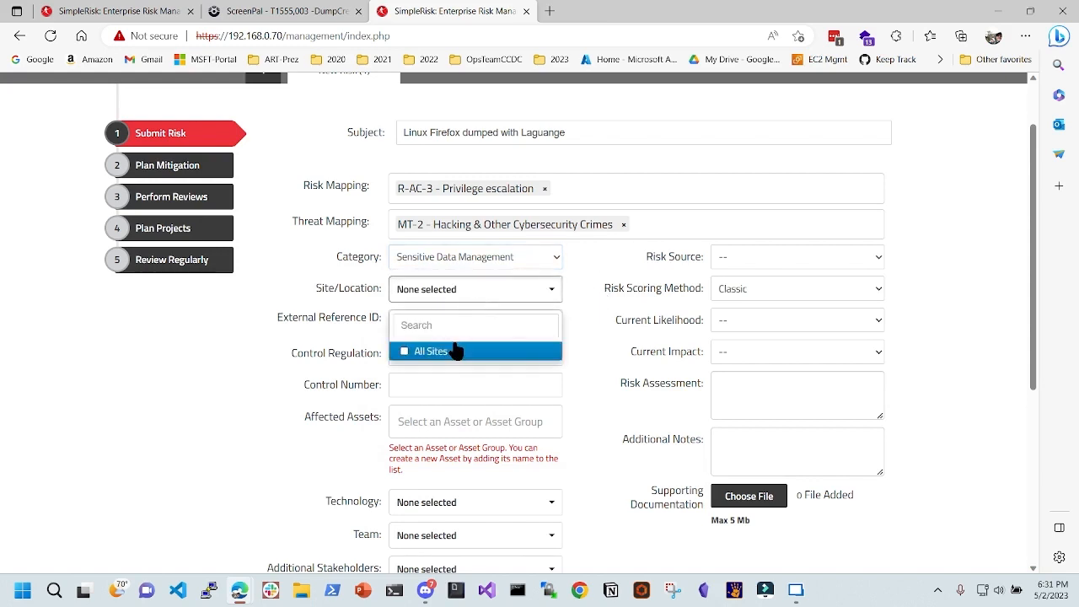
left_click_drag(360, 289, 316, 289)
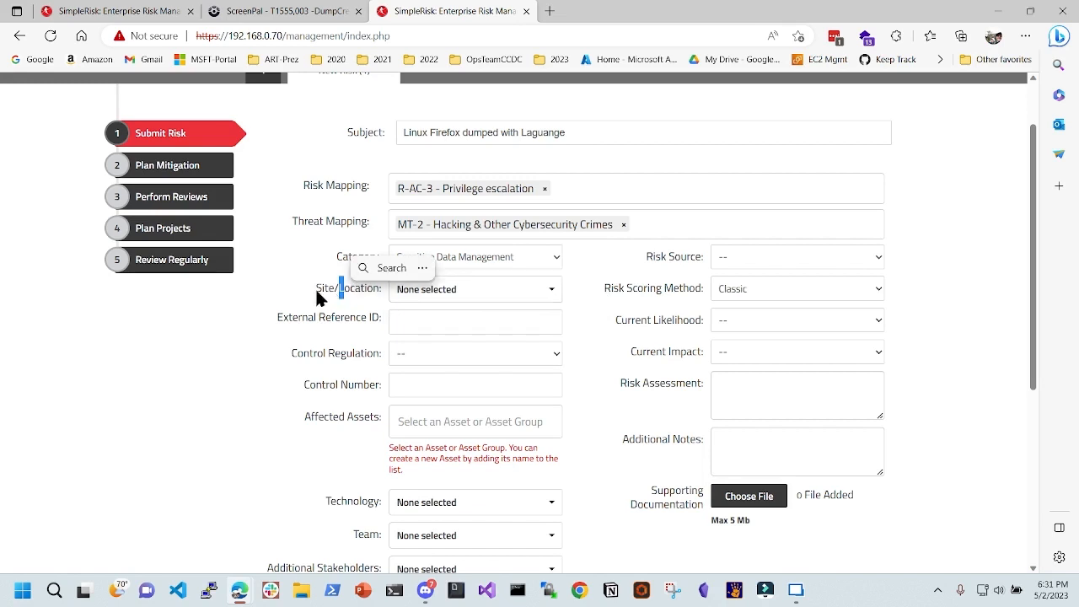
scroll(376, 293, "up", 2)
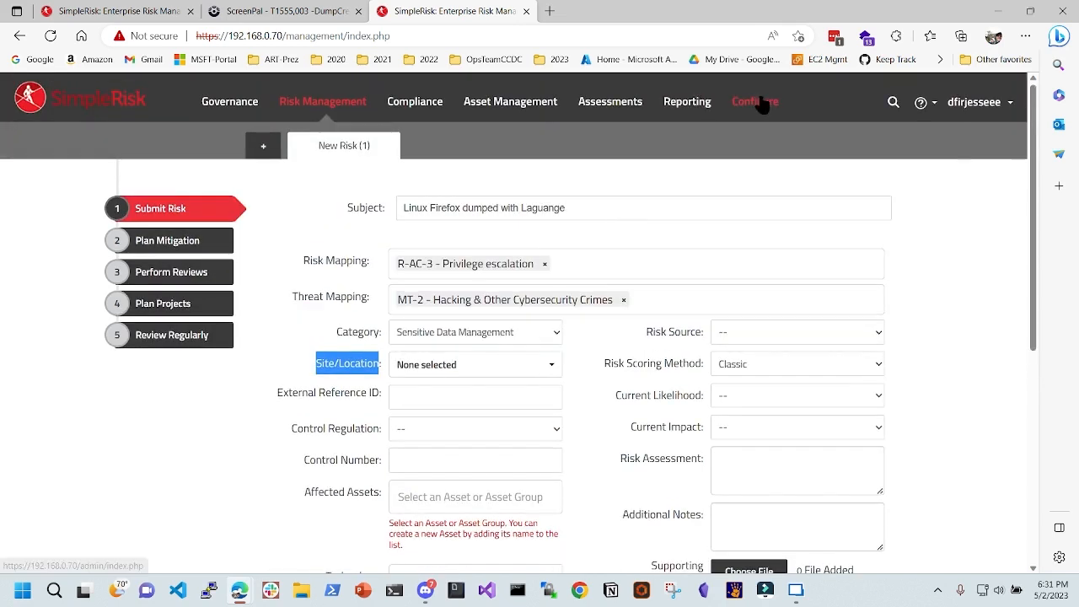
- Open the Configure area in a new tab and browse the Add and Remove Values page
right_click(758, 102)
left_click(835, 108)
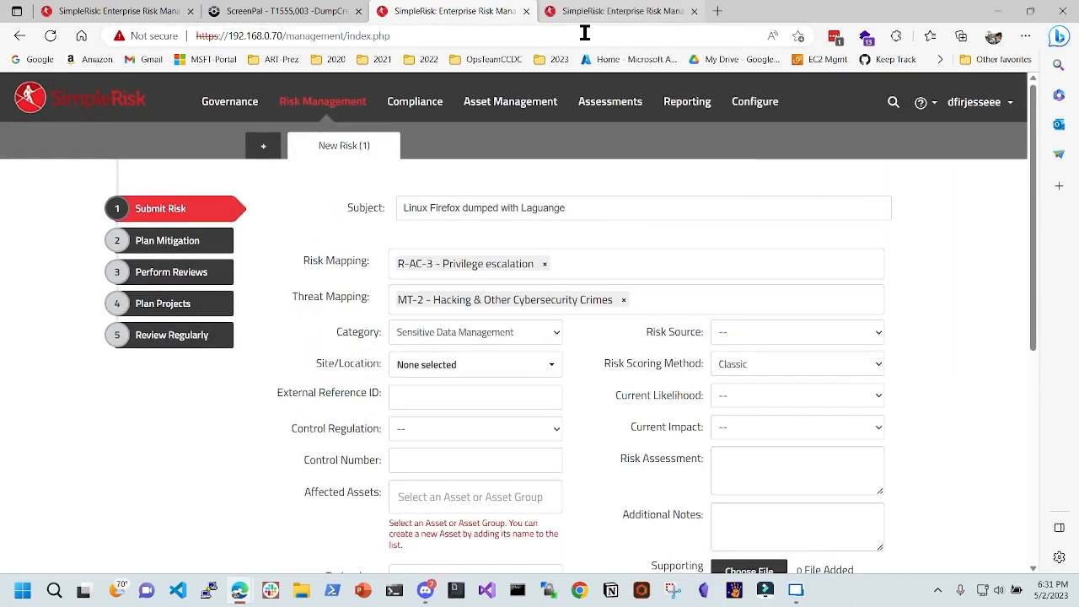
left_click(622, 11)
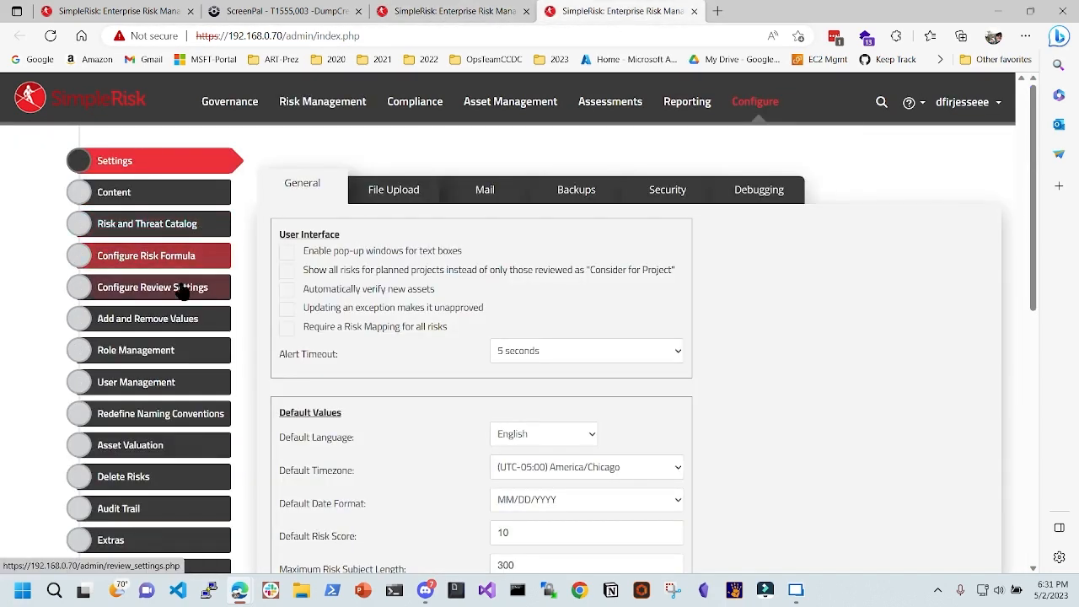
left_click(164, 325)
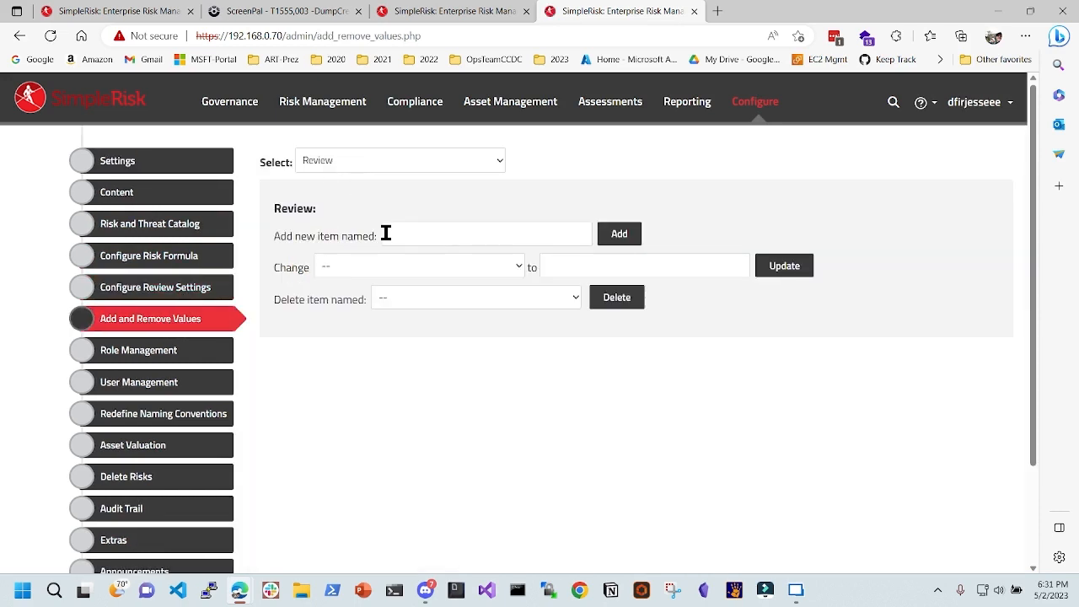
left_click(371, 272)
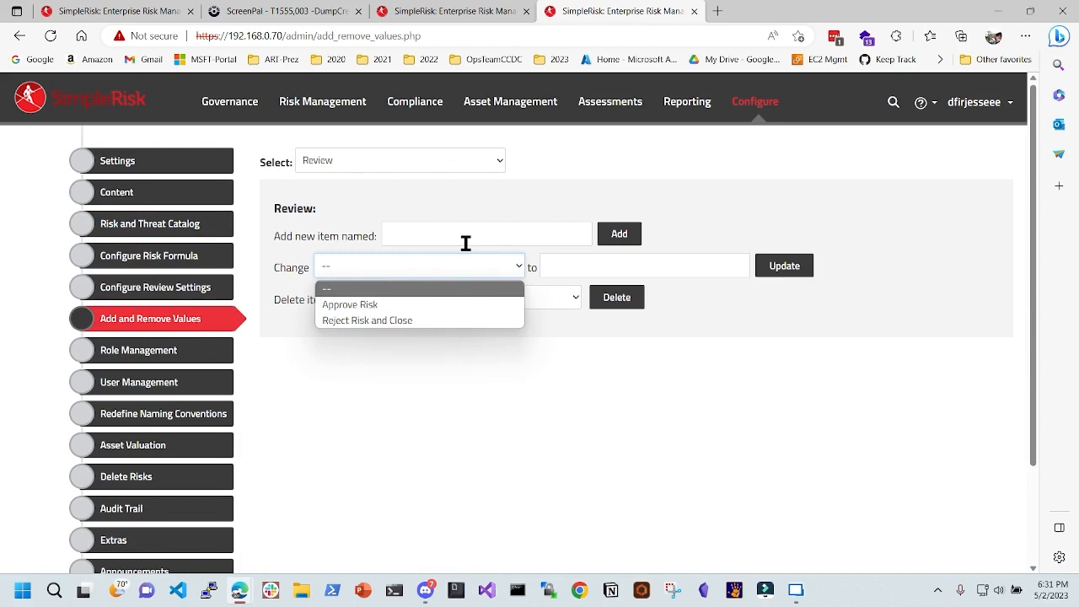
left_click(388, 163)
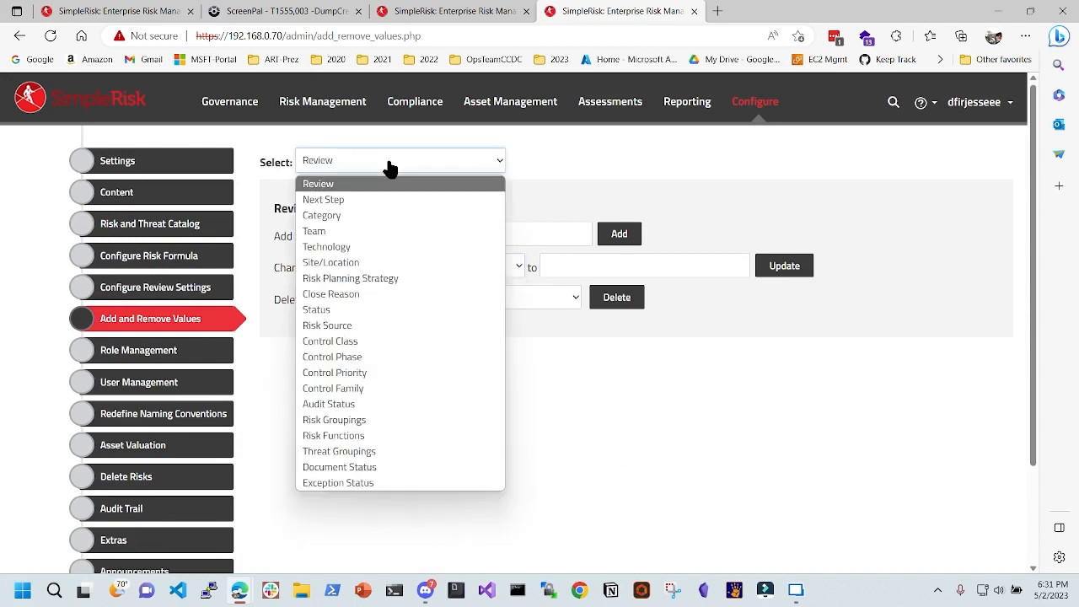
left_click(350, 217)
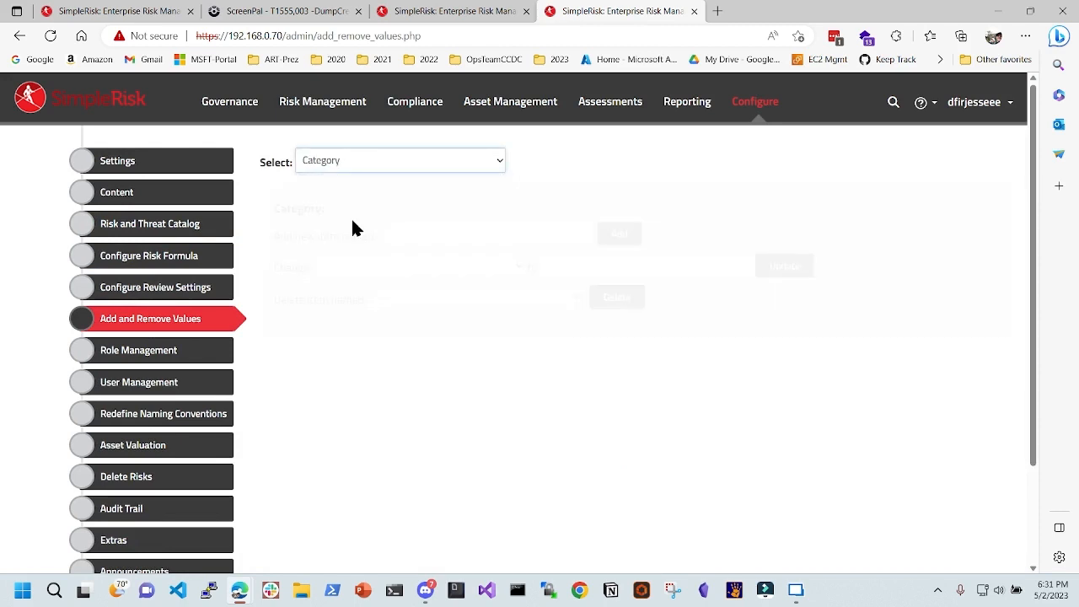
- Add NULL404 as a new Site/Location value in the configurable lists
left_click(429, 17)
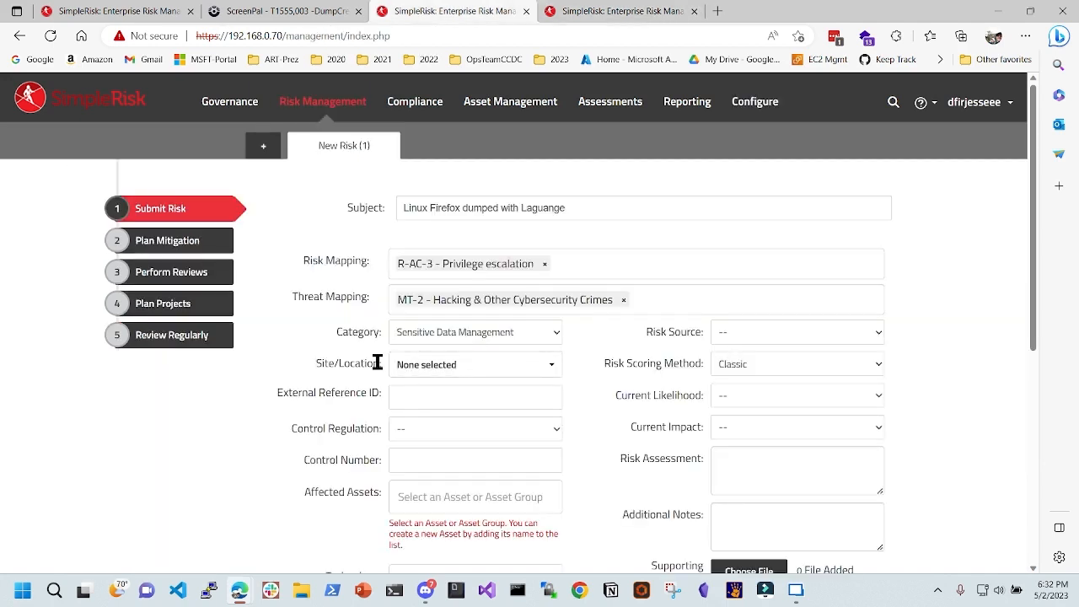
left_click(612, 11)
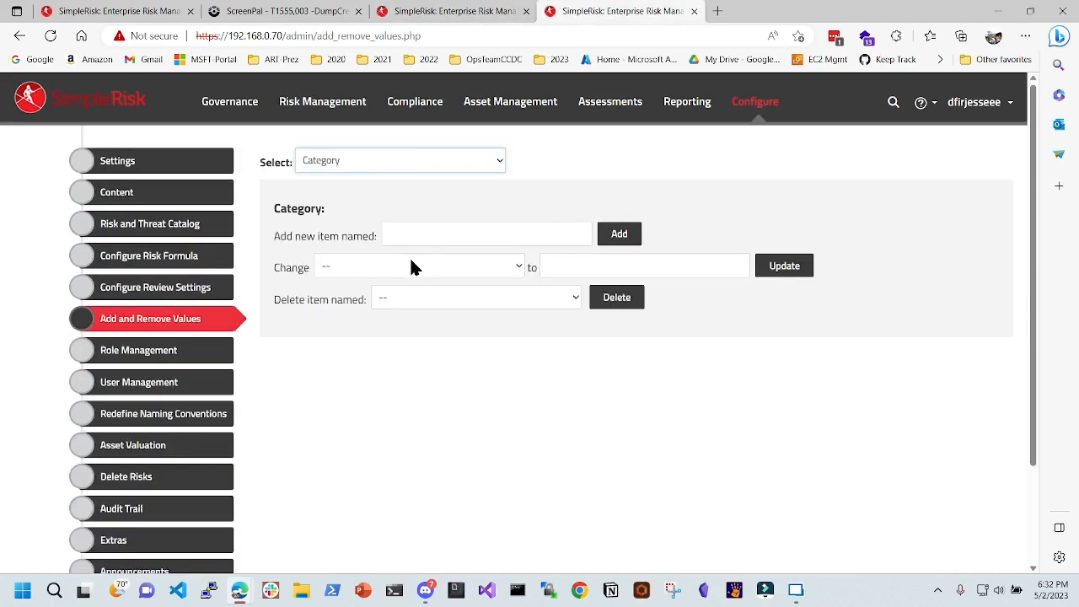
left_click(397, 163)
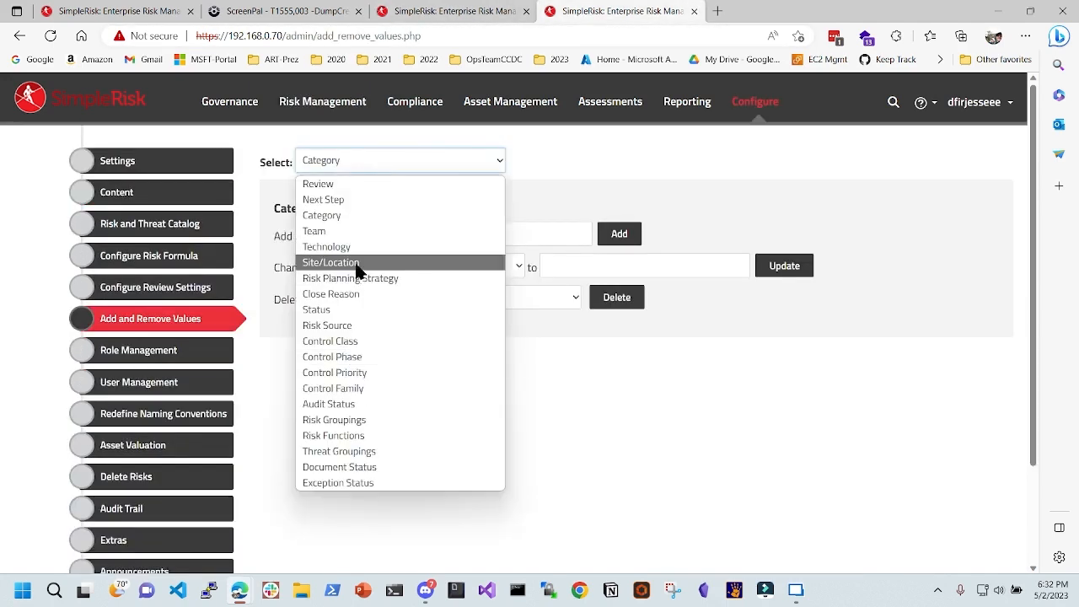
left_click(337, 263)
left_click(540, 234)
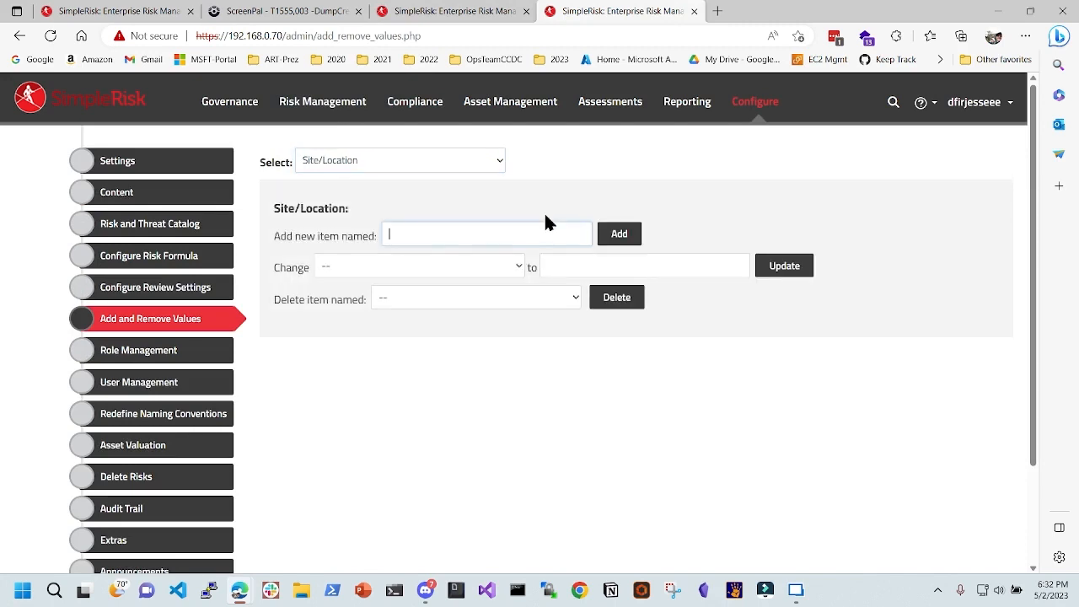
type("NULL404")
left_click(632, 236)
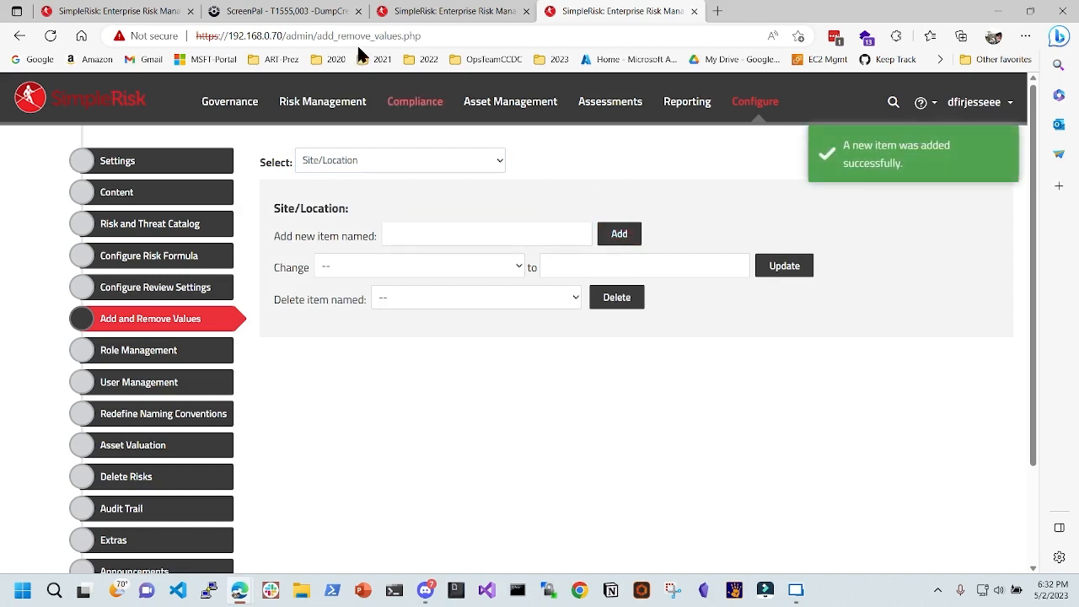
left_click(401, 11)
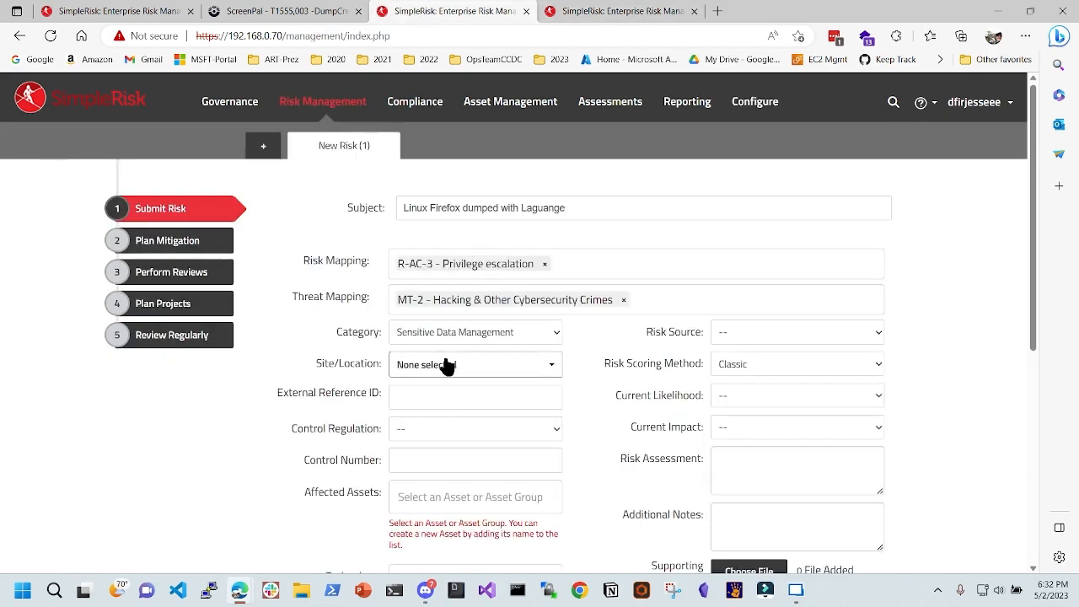
- Check that NULL404 is missing from the form's Site/Location options but exists in configuration
left_click(512, 365)
left_click(484, 363)
left_click(590, 11)
left_click(387, 268)
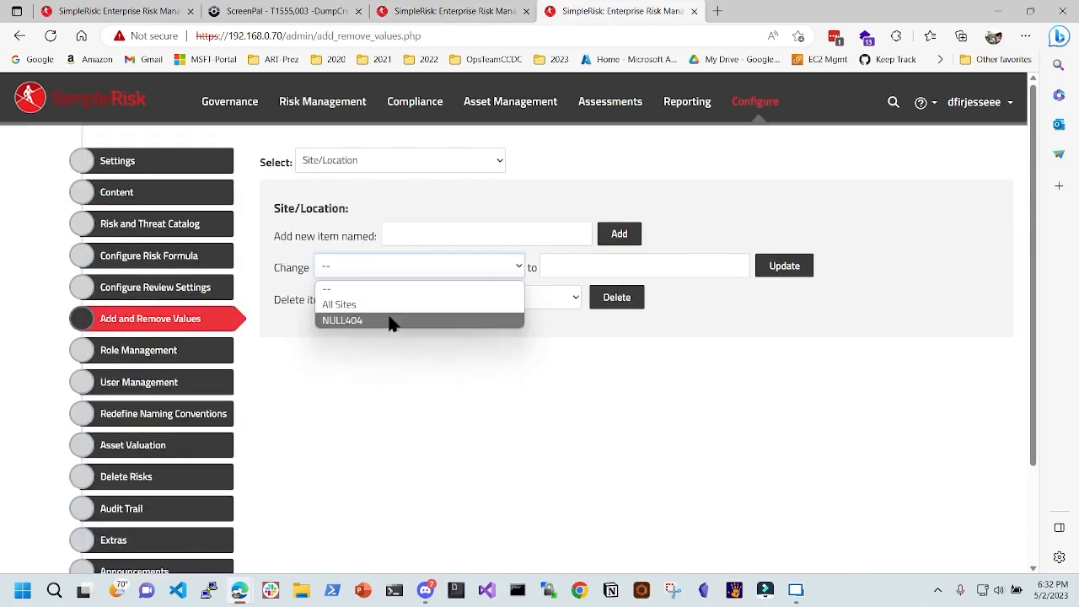
left_click(427, 394)
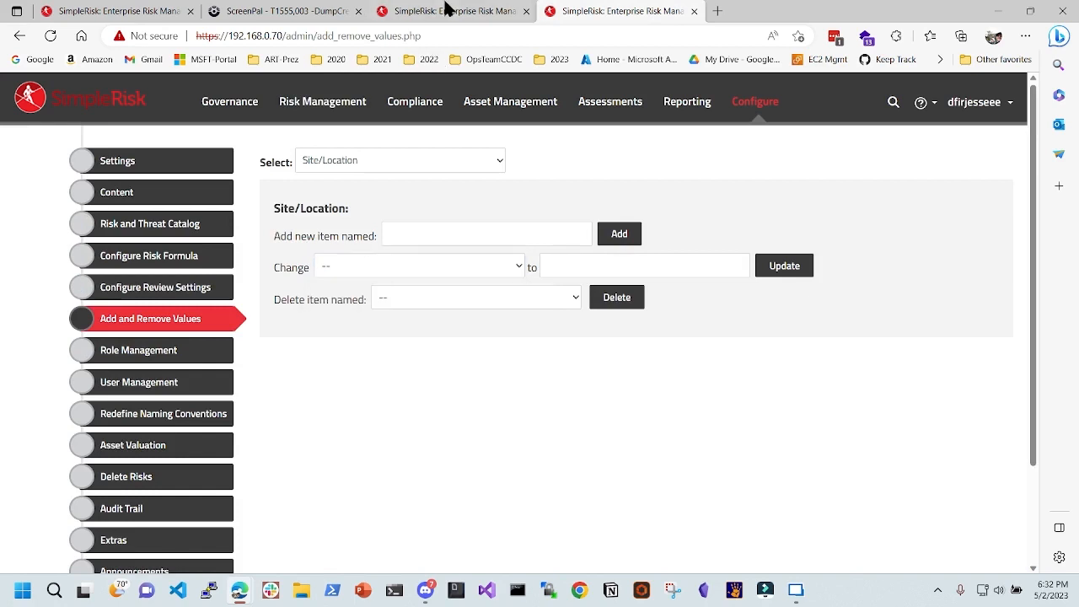
left_click(447, 11)
- Reload the New Risk form, set Site/Location to NULL404, and retype subject 'Linux dump pass of firefox'
left_click(52, 35)
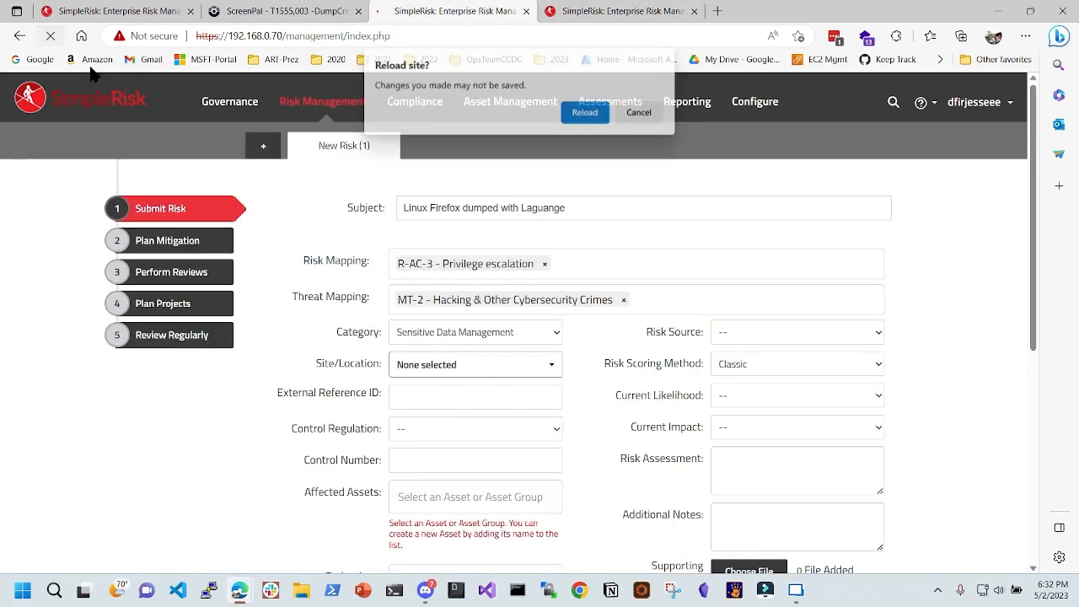
left_click(590, 111)
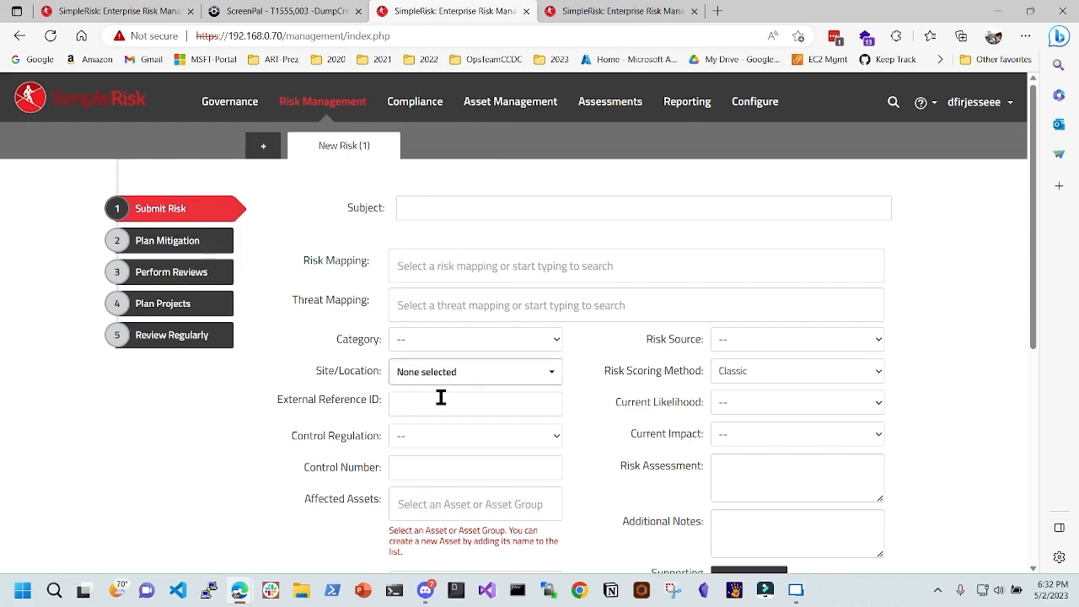
left_click(458, 374)
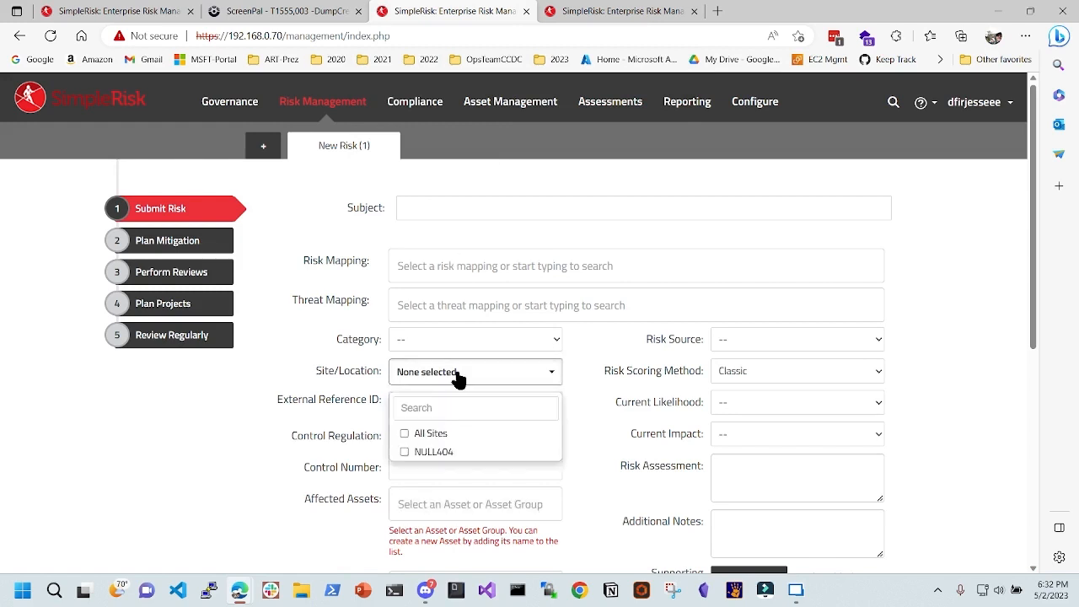
left_click(455, 454)
left_click(301, 364)
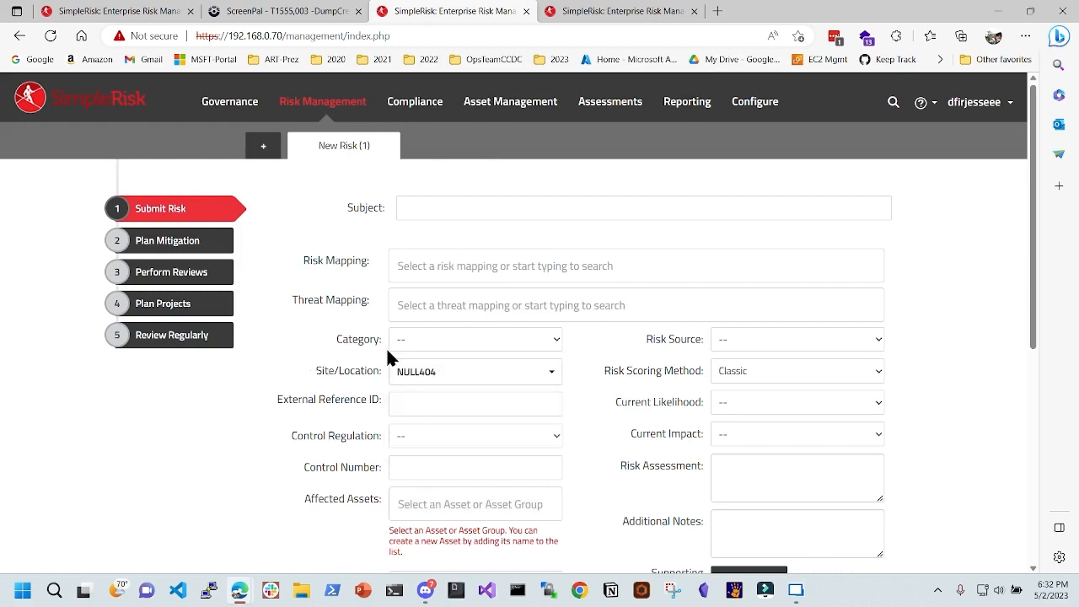
left_click(429, 216)
- Finish the subject 'Linux dump pass of firefox' and look over the control number and risk source fields
type("Linu")
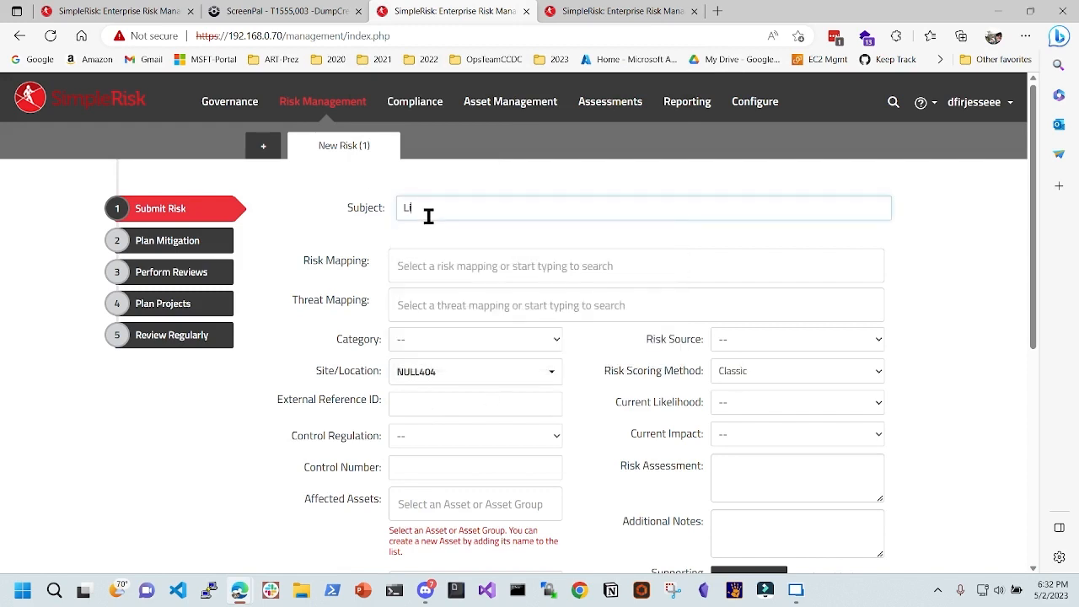
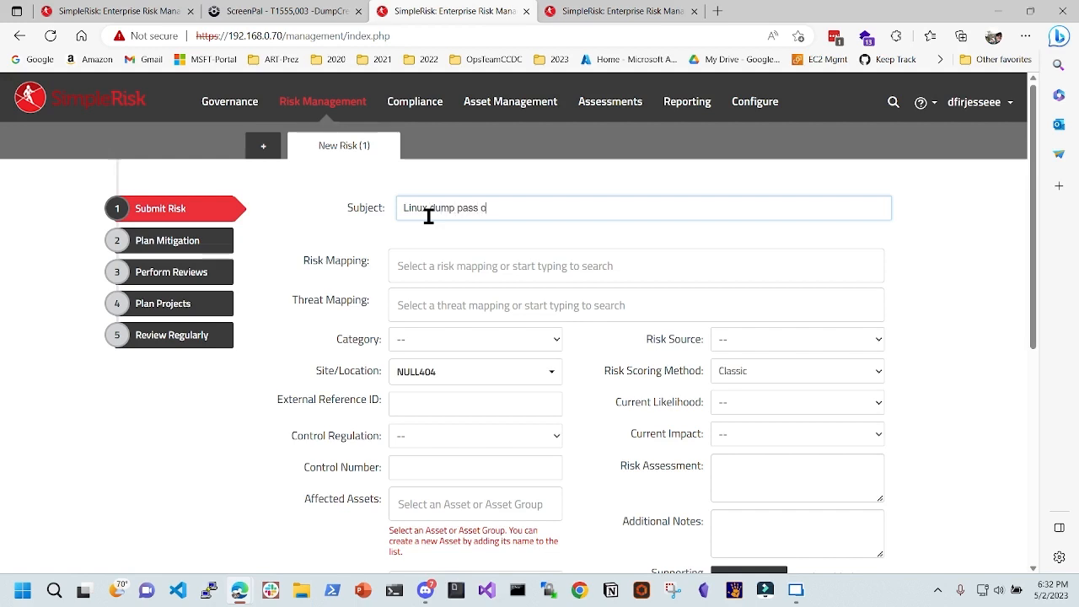
- Finish the subject 'Linux dump pass of firefox' and look over the control number and risk source fields
type("x dump pass of firefox")
scroll(410, 330, "down", 2)
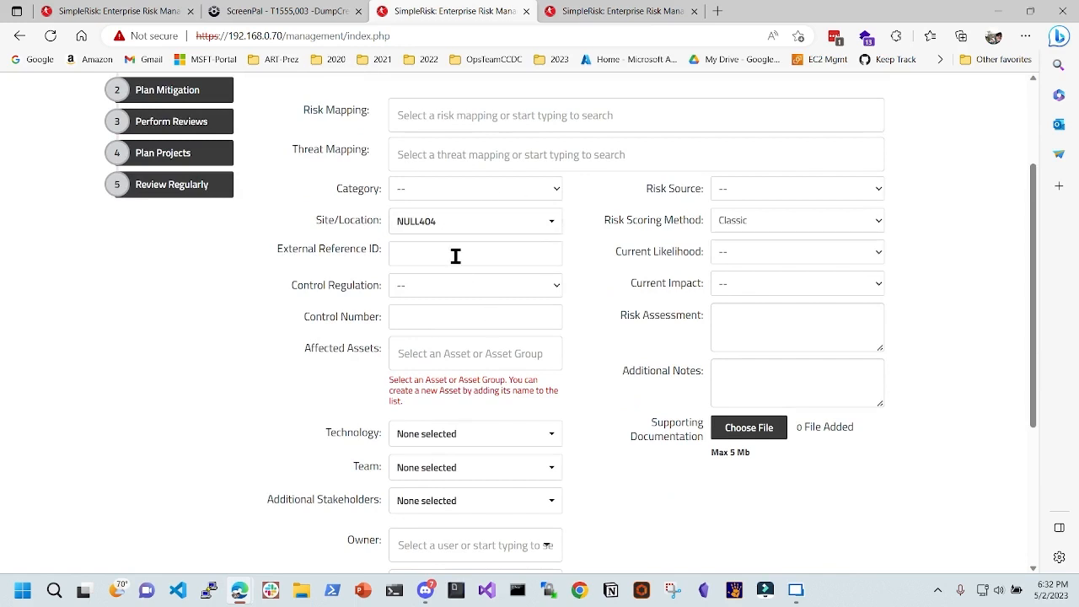
left_click(447, 315)
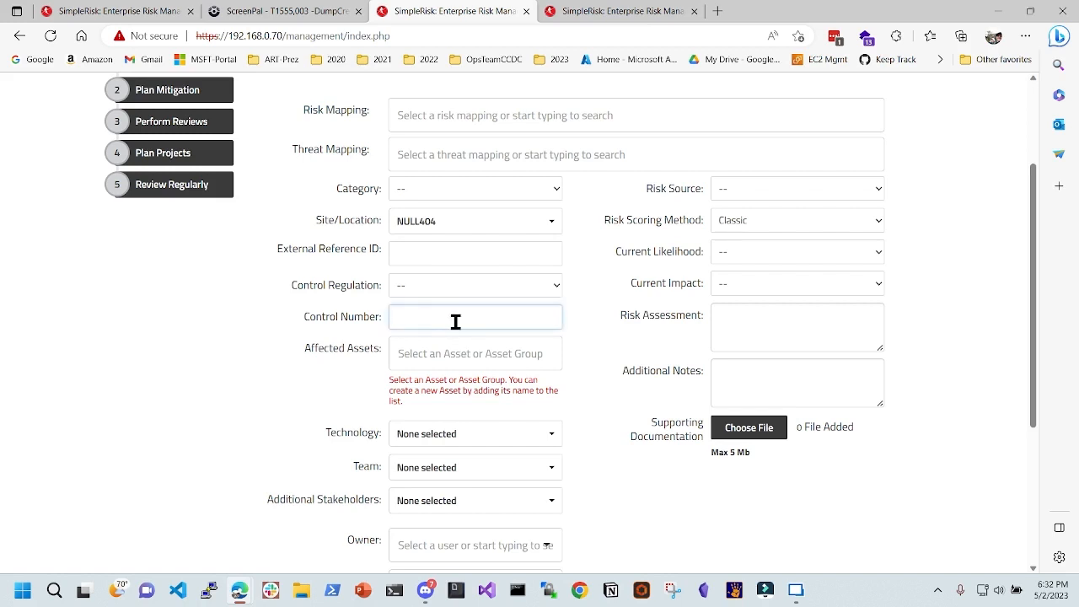
left_click(778, 189)
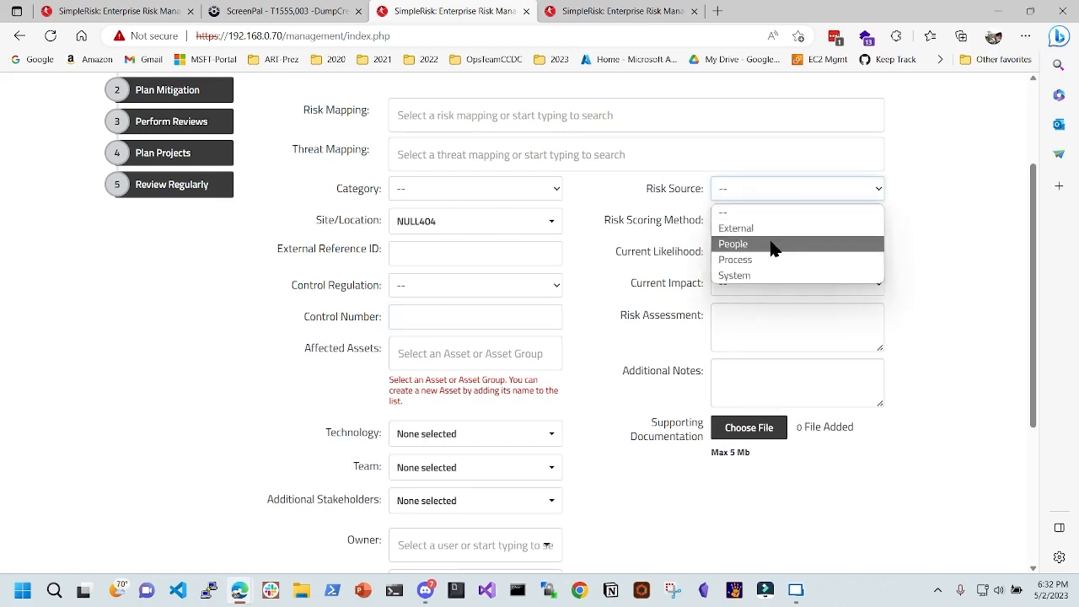
left_click(634, 222)
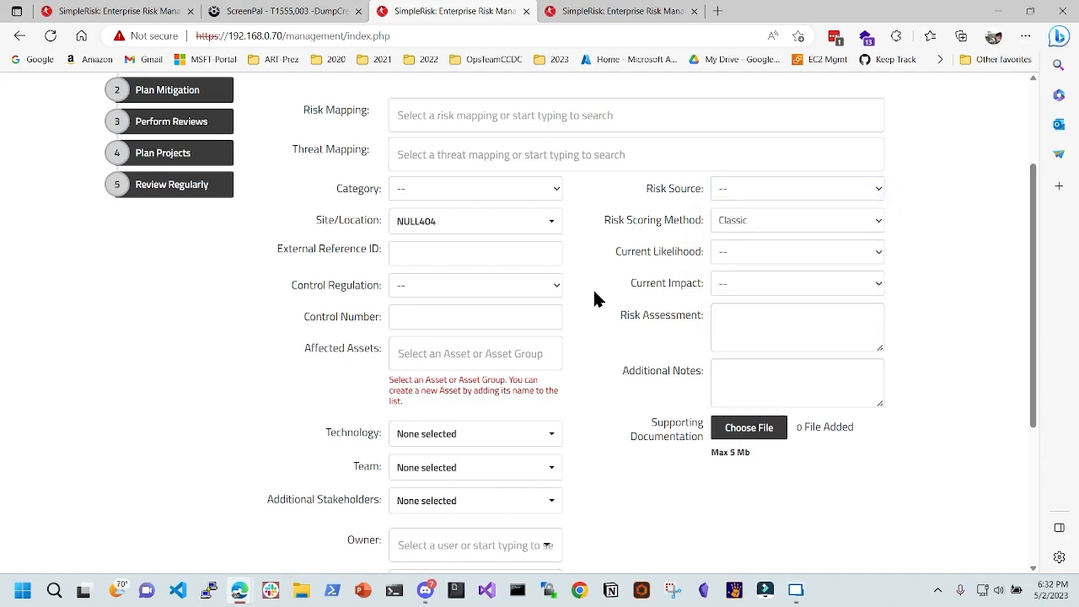
- Set Current Likelihood to Almost Certain and Current Impact to Major
left_click(723, 260)
left_click(671, 253)
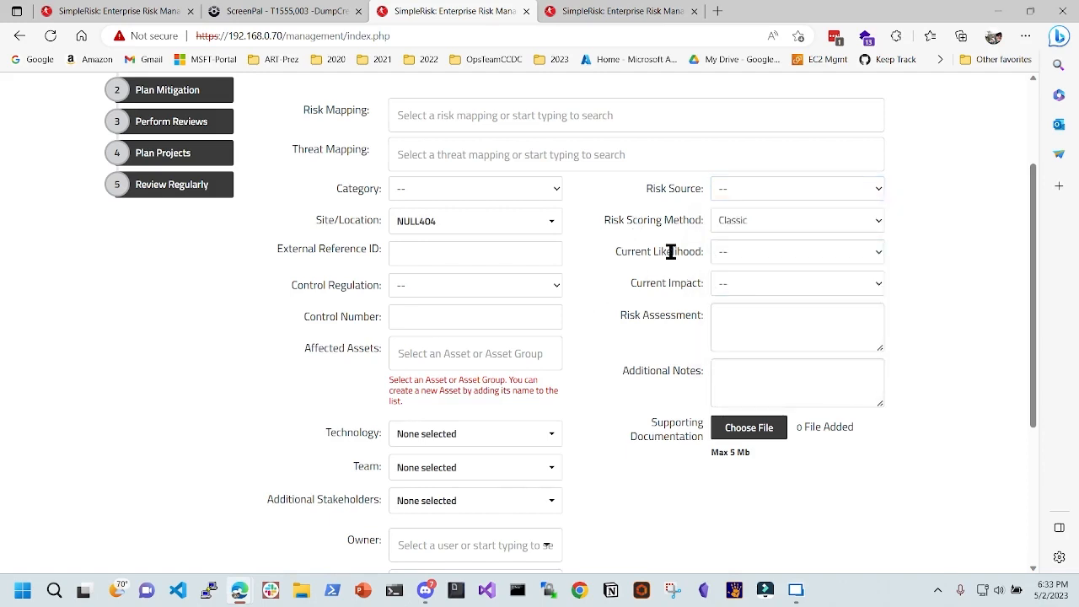
left_click(724, 260)
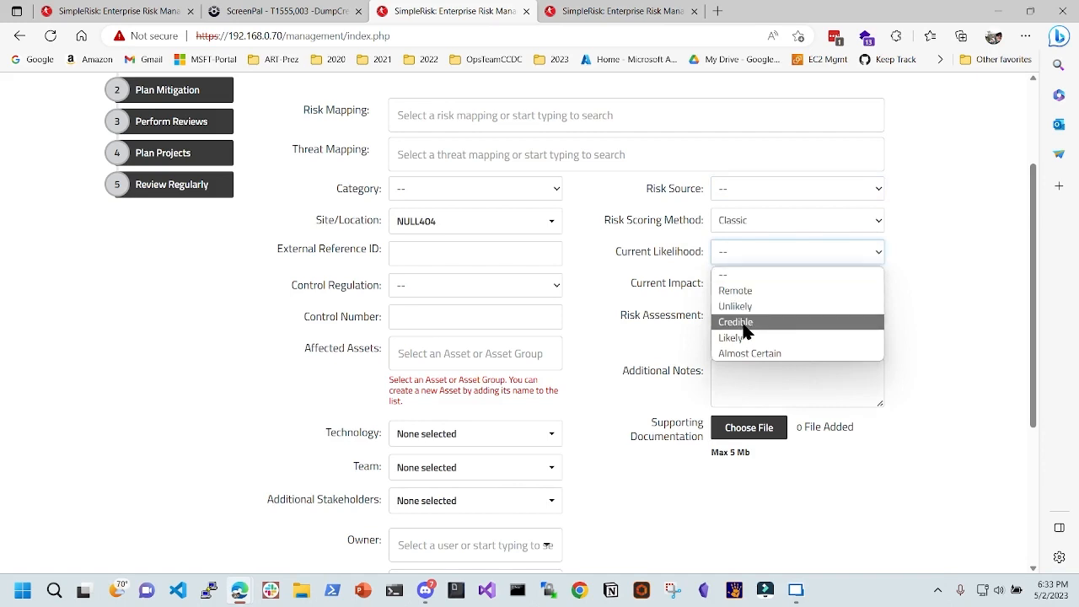
left_click(756, 354)
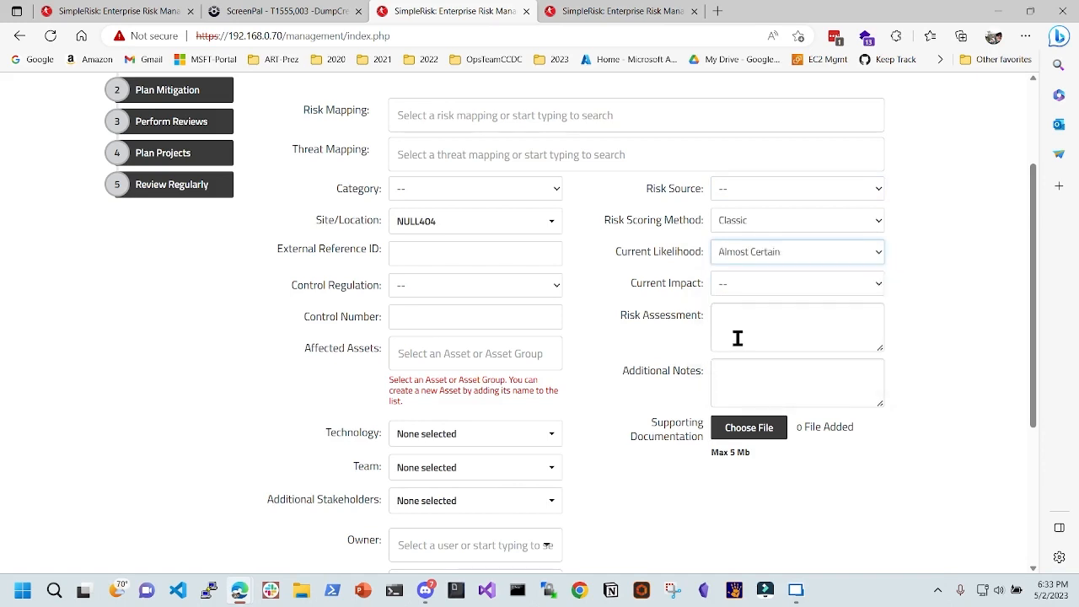
left_click(745, 283)
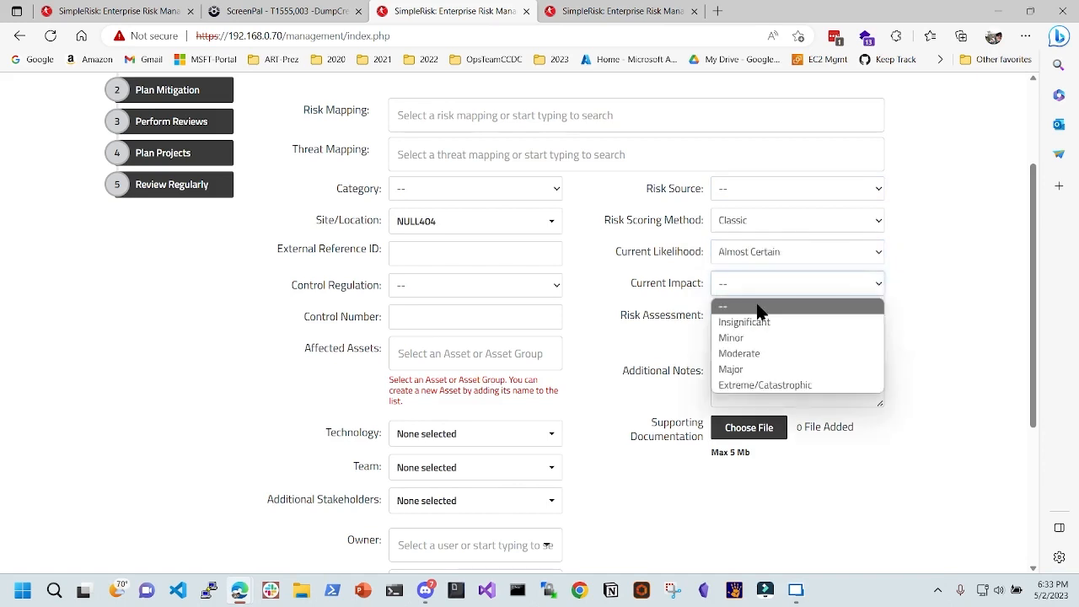
left_click(746, 371)
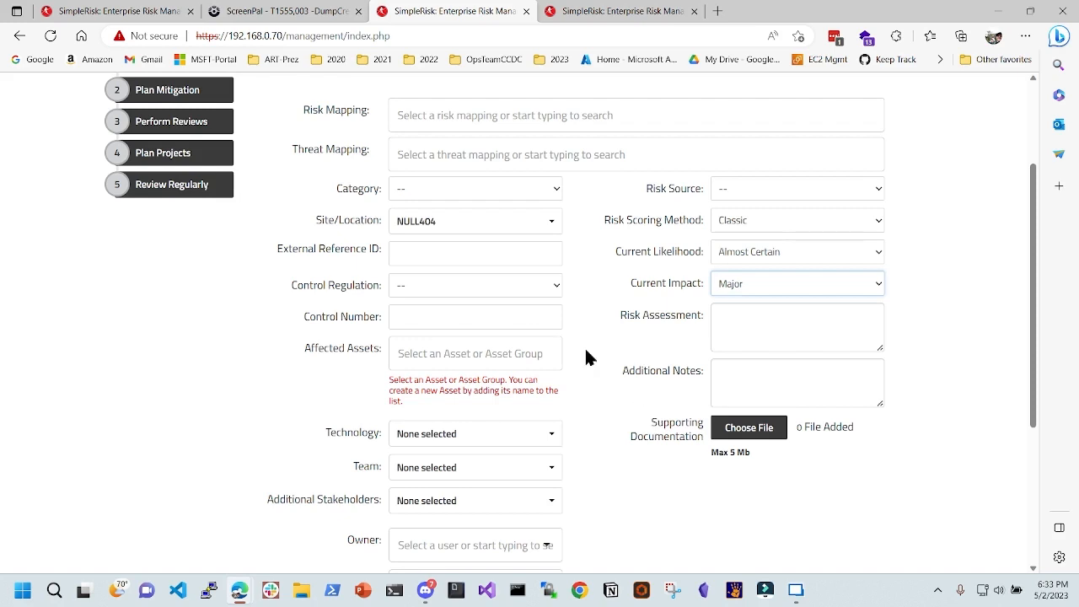
- Write the risk assessment: no detection in place, install EDR CrowdStrike, enable sysmon and auditlogs
left_click(783, 328)
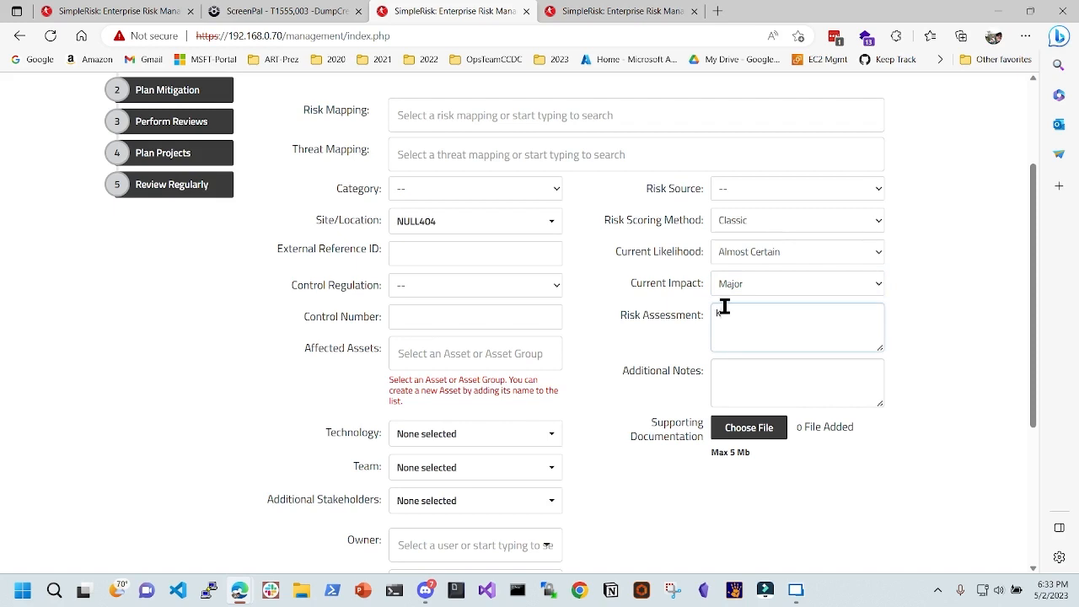
type("Hey no dection i")
type("n plax")
type("ce. please ins")
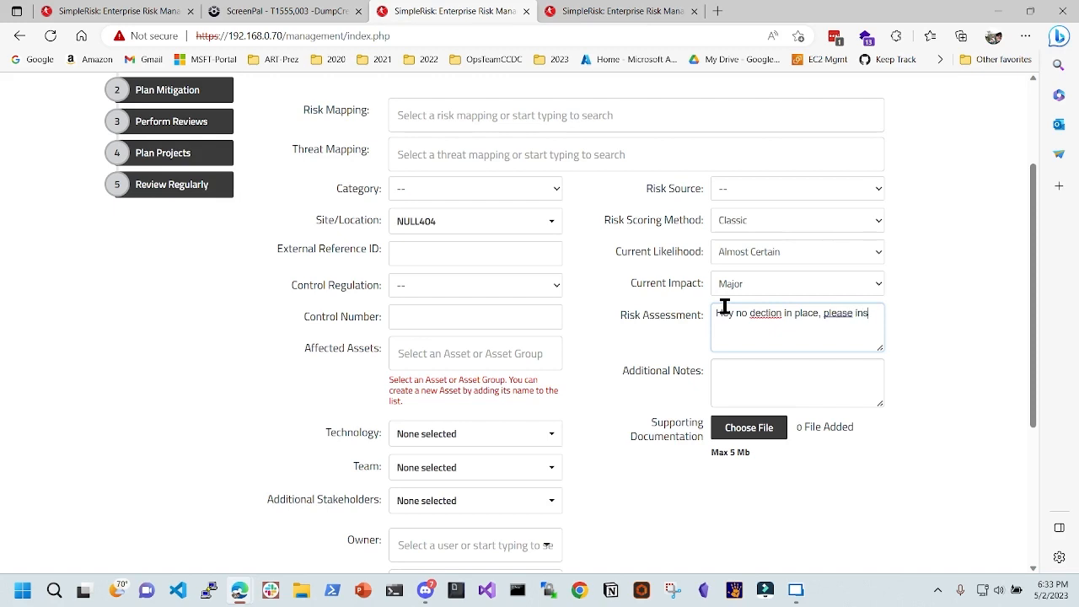
type("tall edr crowdstrike. and the")
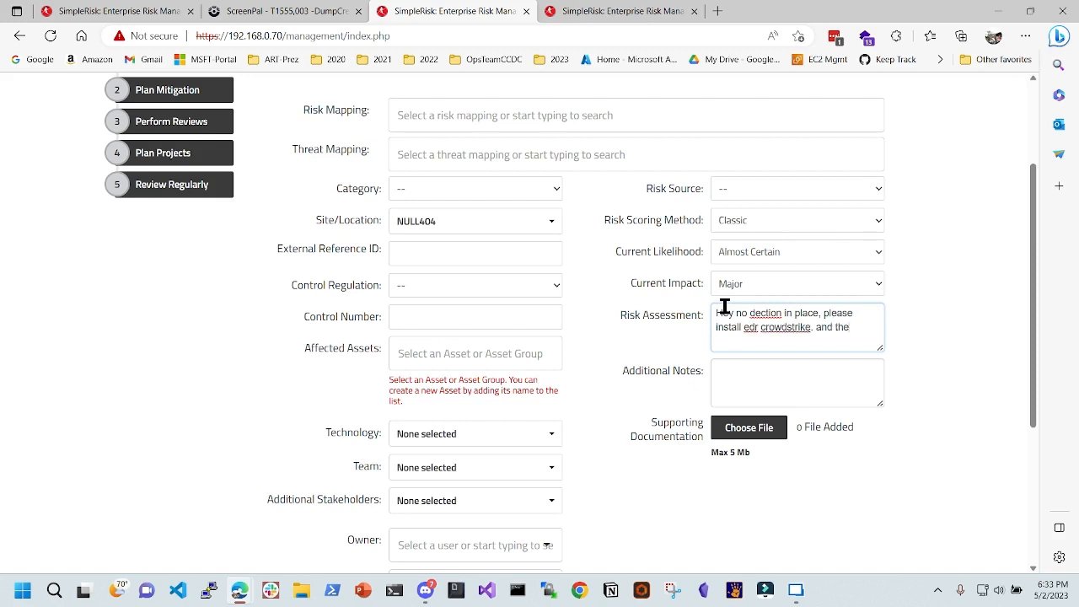
type("n enable sysmon and aduitlogs to catch")
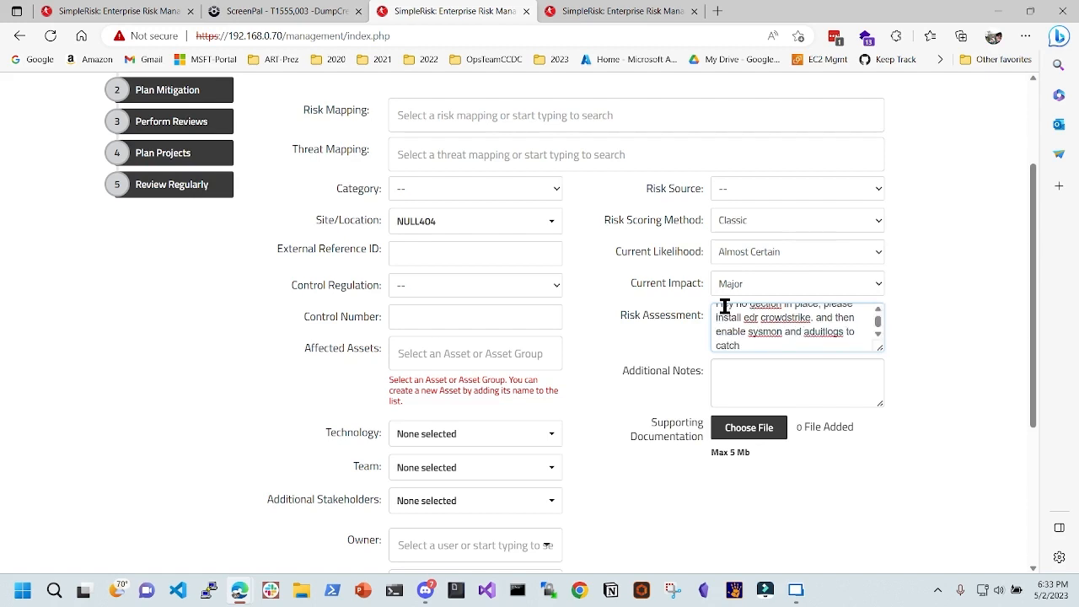
type(". because some take info")
left_click(783, 369)
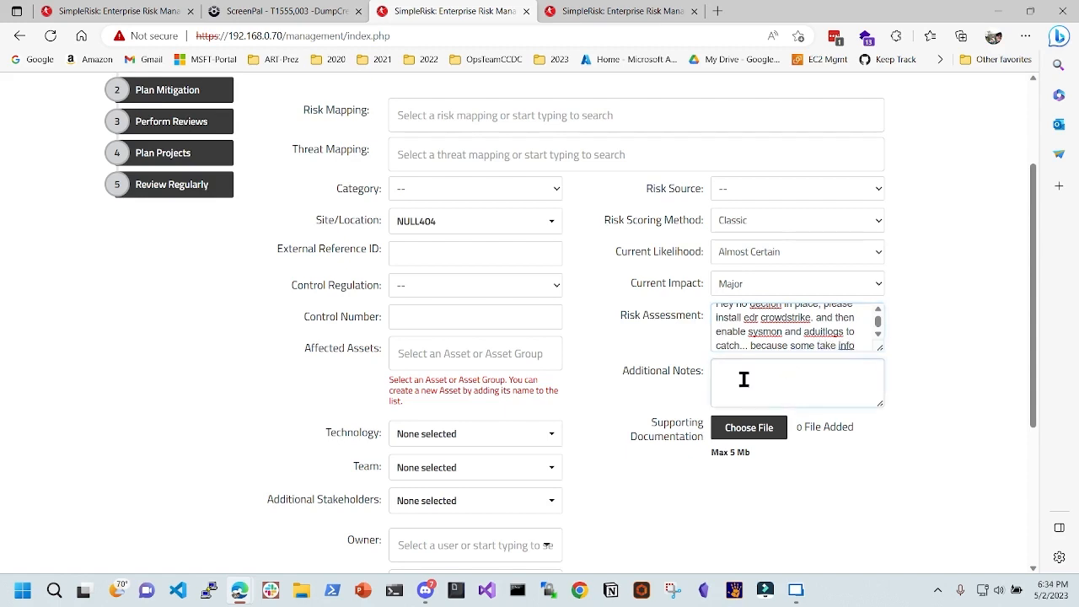
- Skip the file attachment and owner, and assign the risk to the IT Systems Management team
left_click(755, 432)
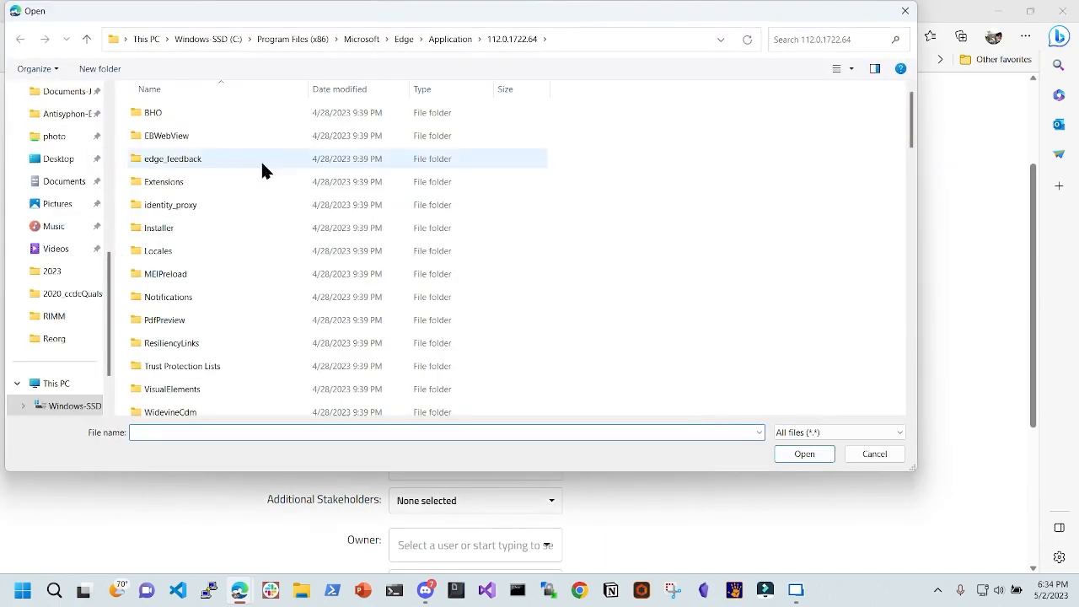
left_click(875, 456)
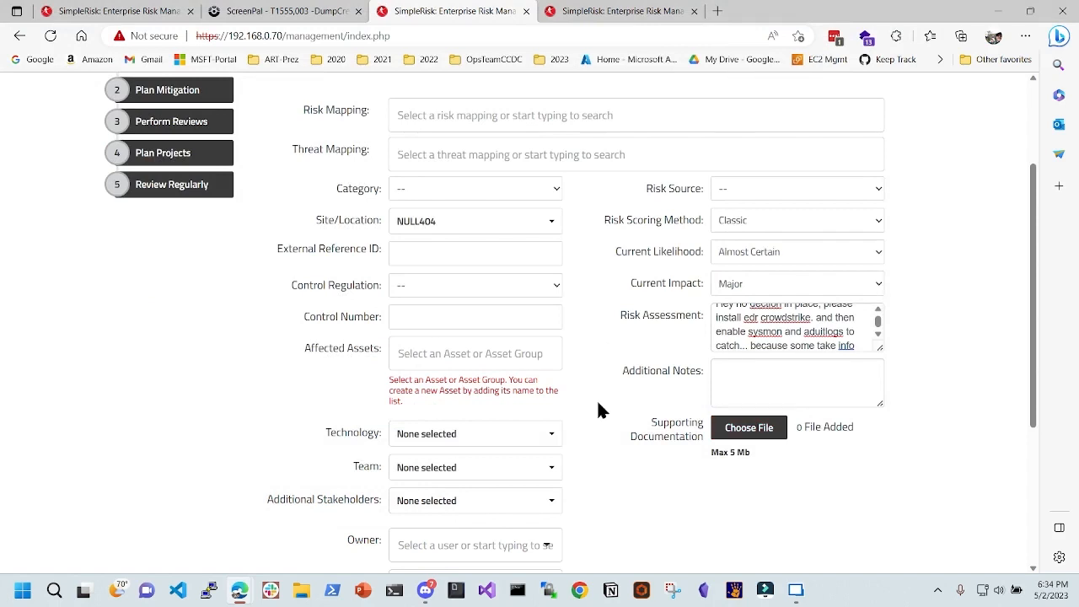
scroll(533, 326, "down", 2)
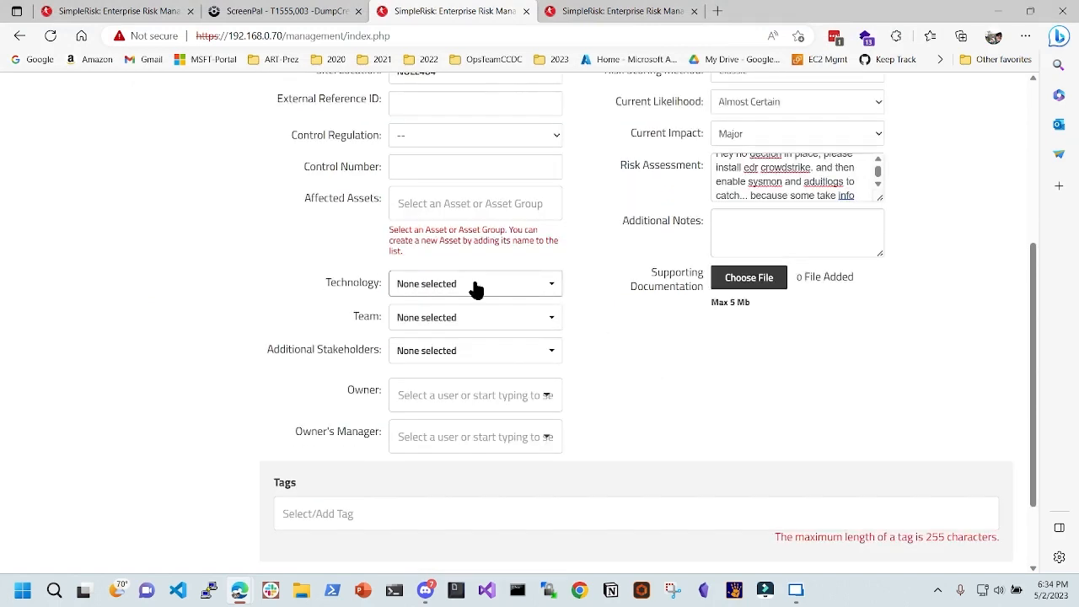
left_click(503, 395)
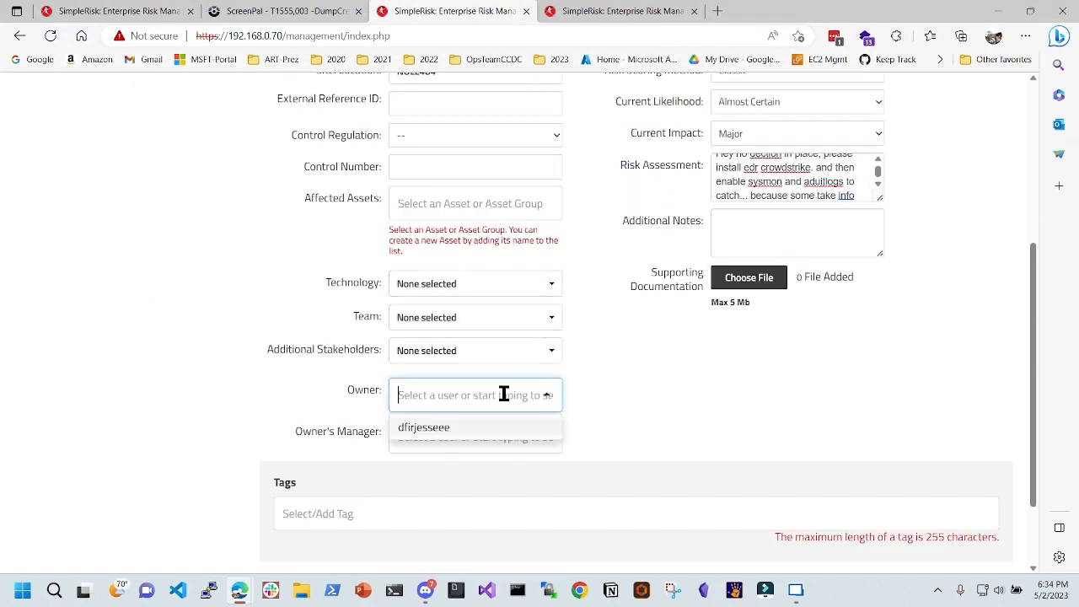
left_click(319, 395)
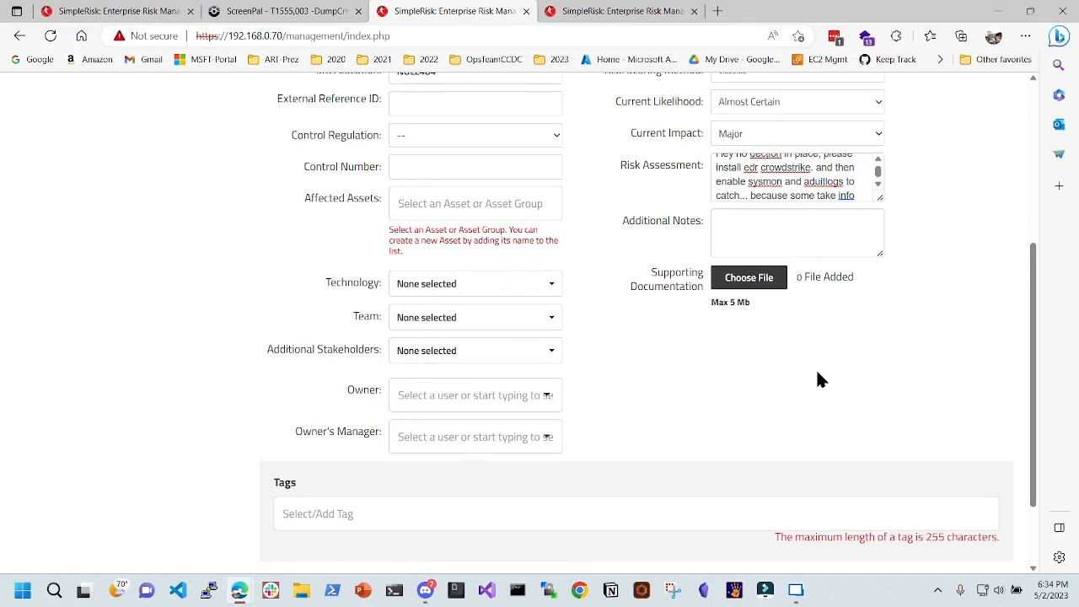
left_click(493, 319)
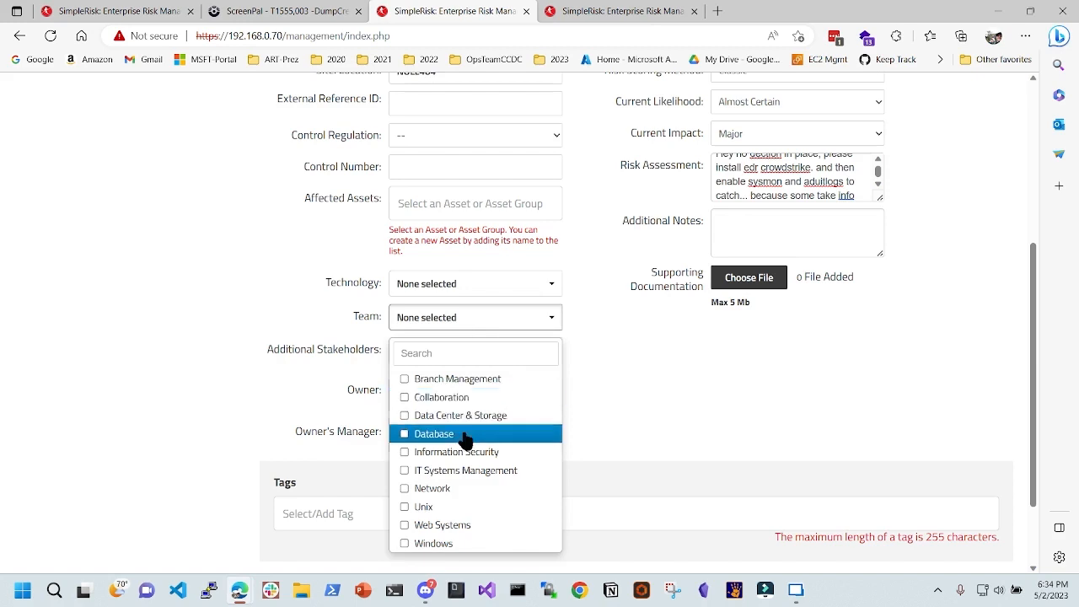
left_click(462, 471)
left_click(671, 411)
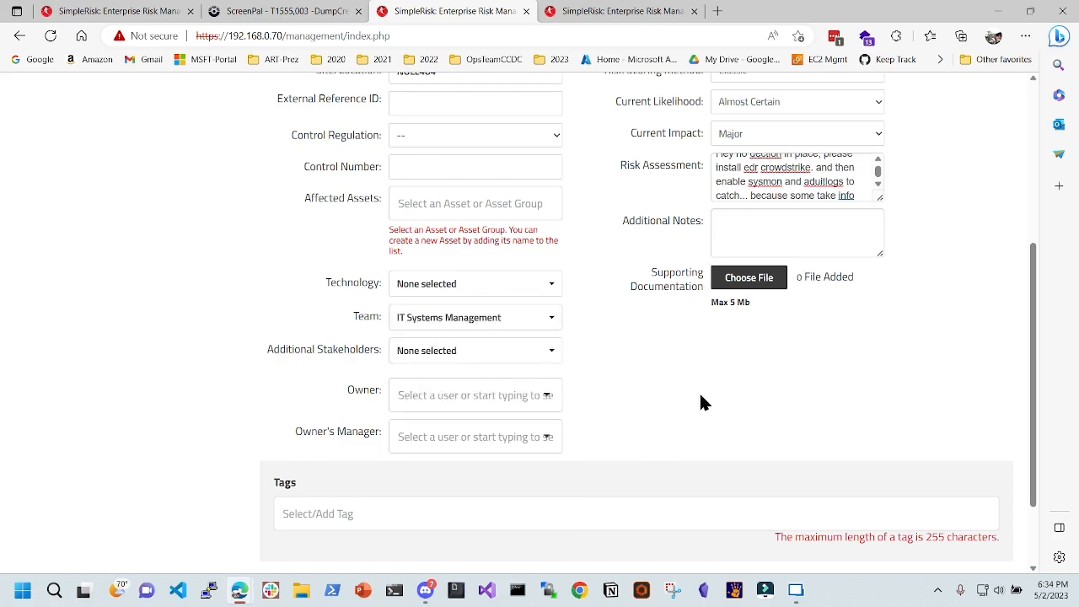
scroll(674, 455, "down", 2)
- Submit the risk as ID 1001, then open its mitigation form from the Plan Mitigation list
left_click(828, 522)
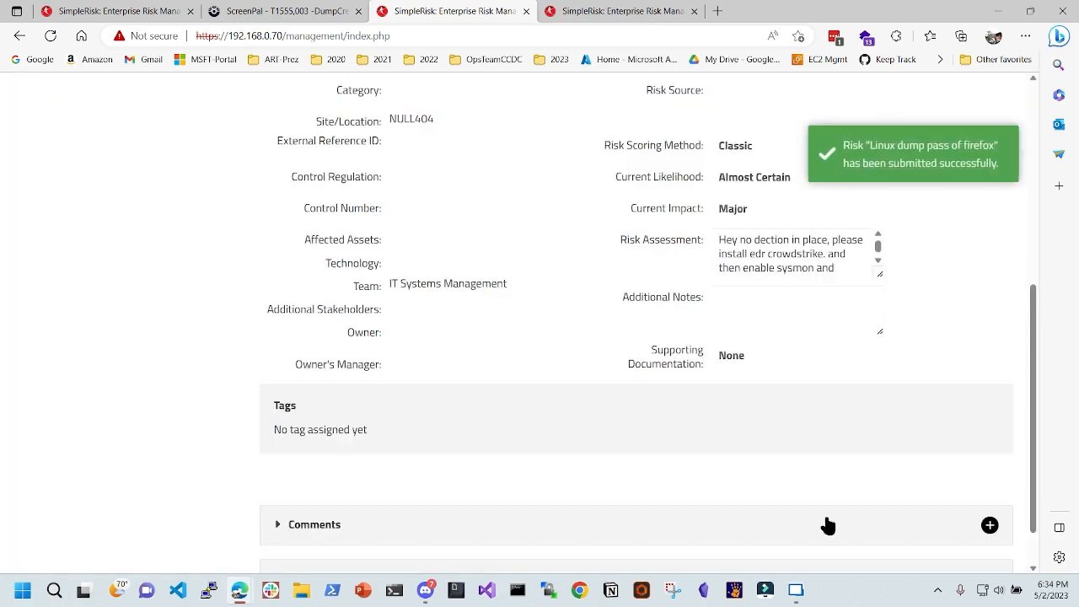
scroll(540, 371, "up", 5)
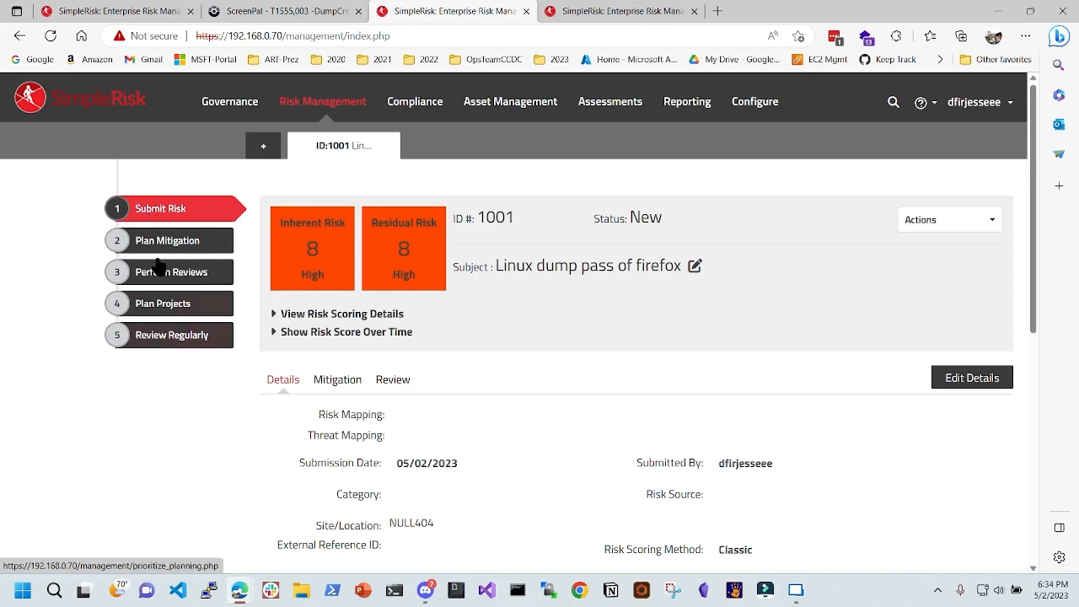
left_click(184, 245)
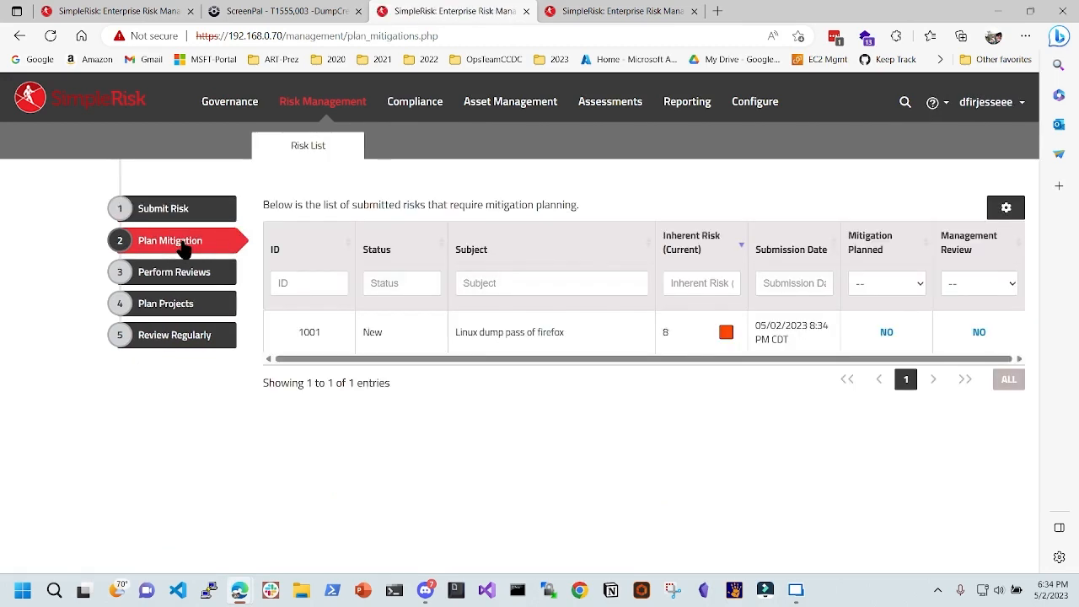
left_click_drag(565, 333, 443, 333)
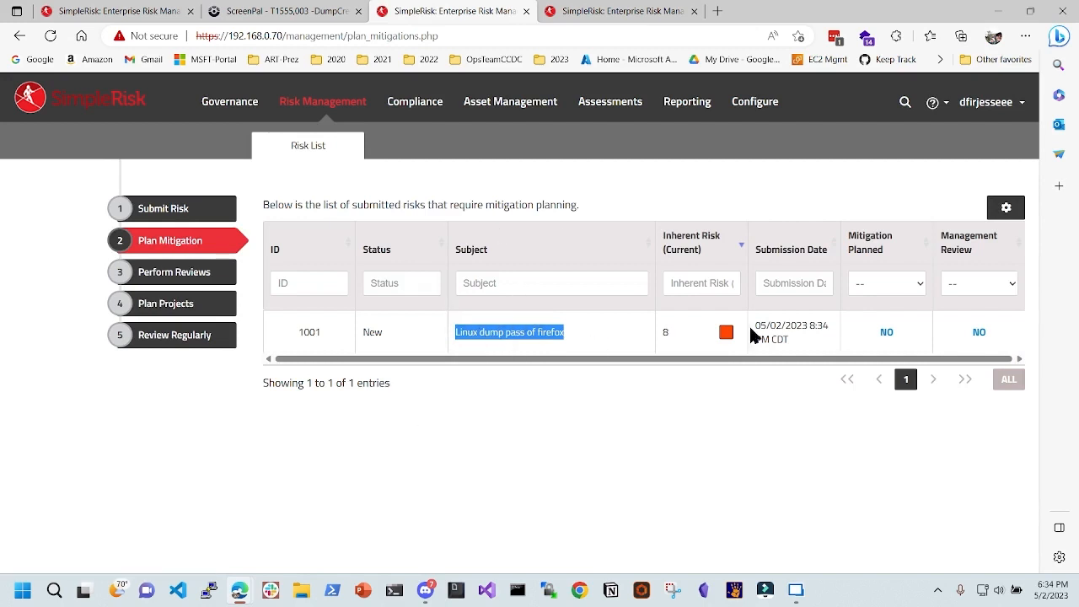
left_click(923, 289)
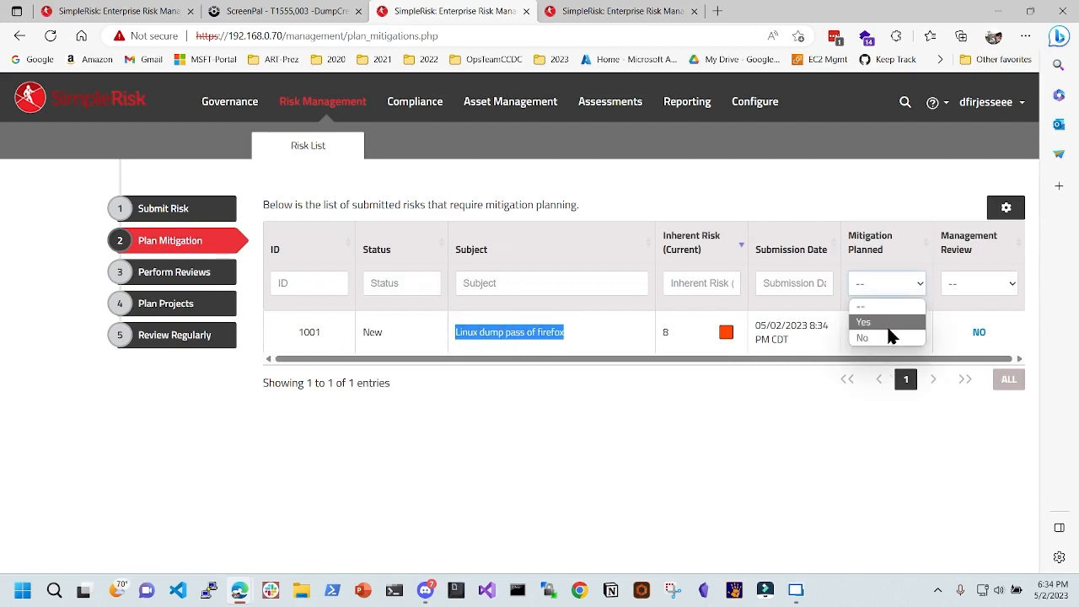
left_click(885, 330)
left_click(885, 333)
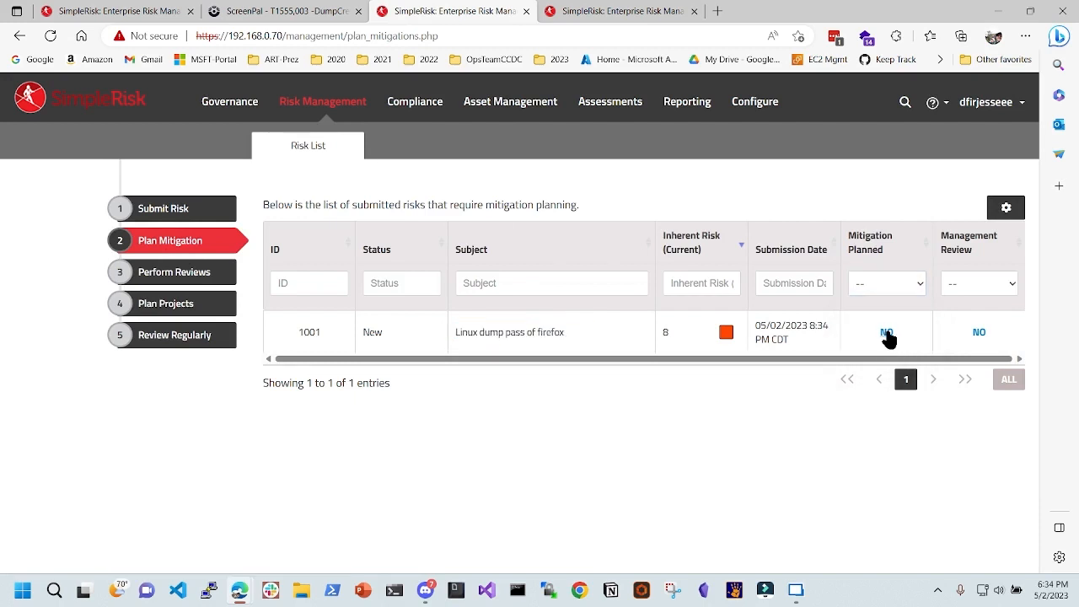
scroll(598, 309, "down", 3)
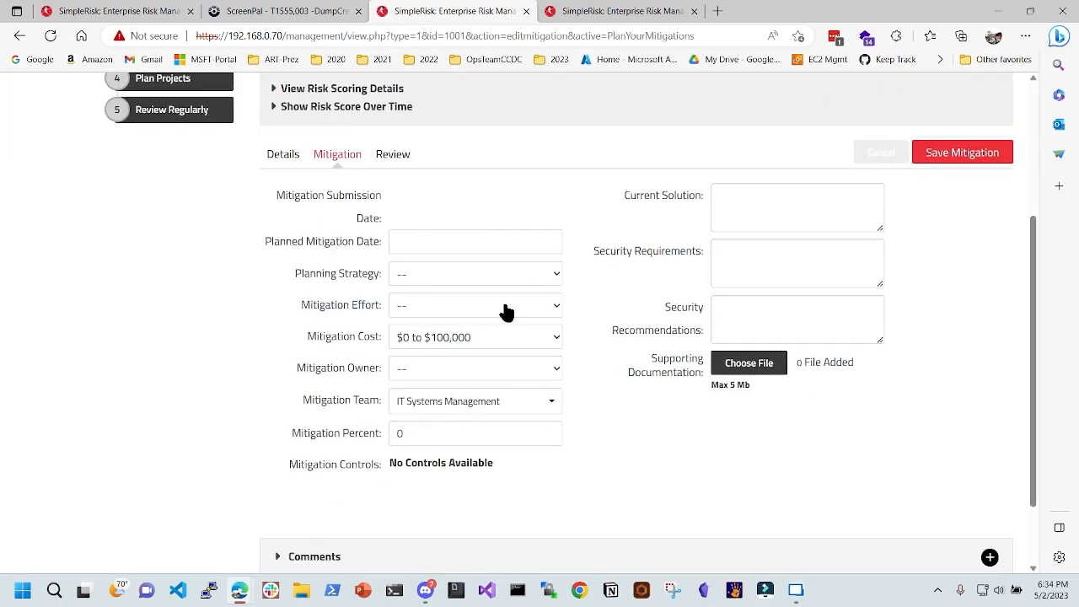
- Set the planned mitigation date to 05/04/2023 and the planning strategy to Mitigate
left_click(454, 248)
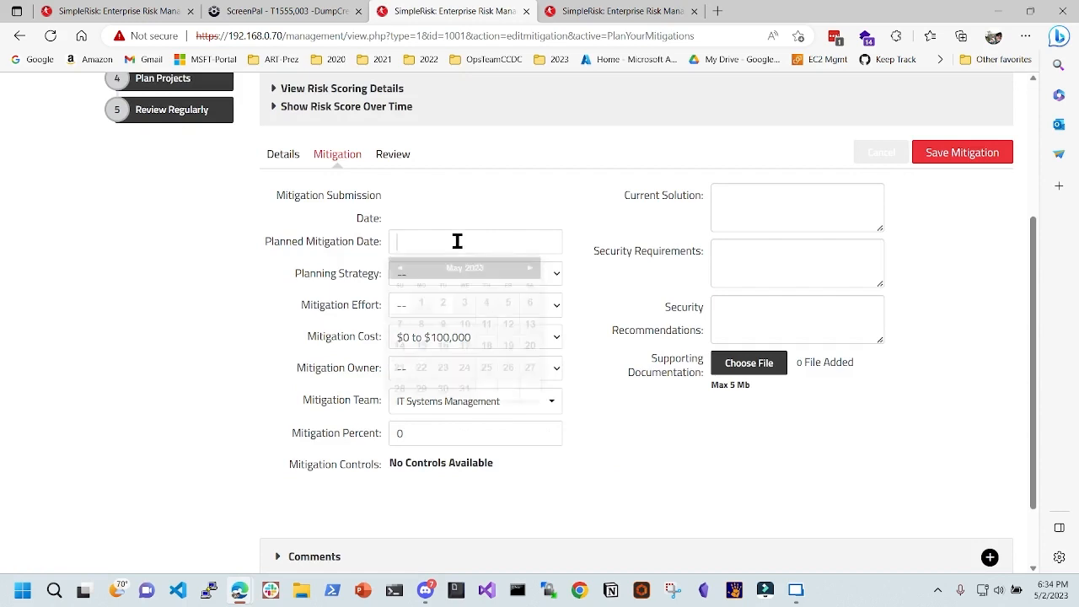
left_click(484, 304)
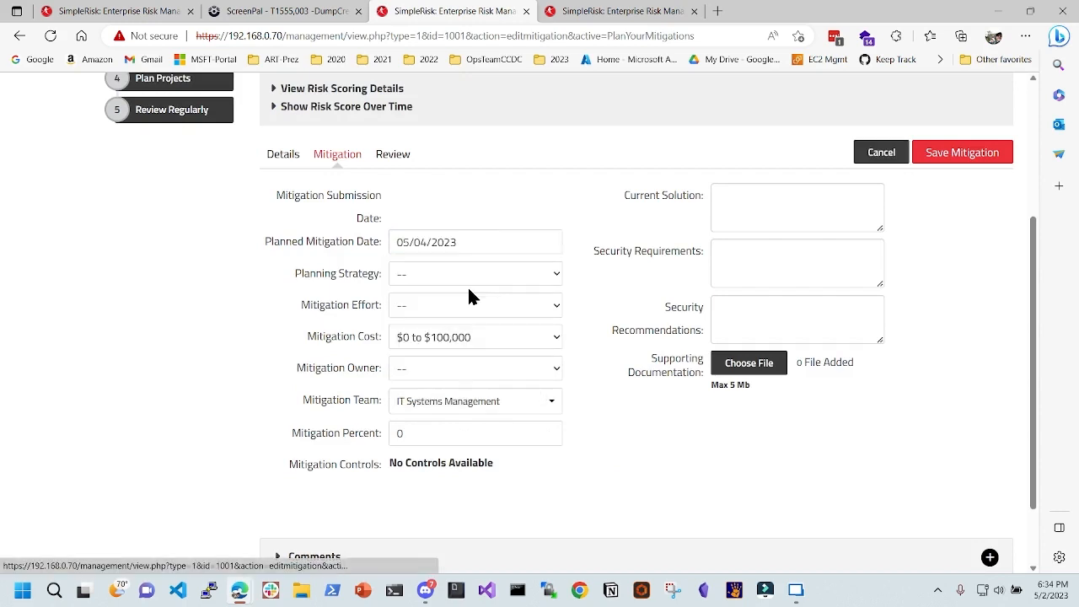
left_click(410, 276)
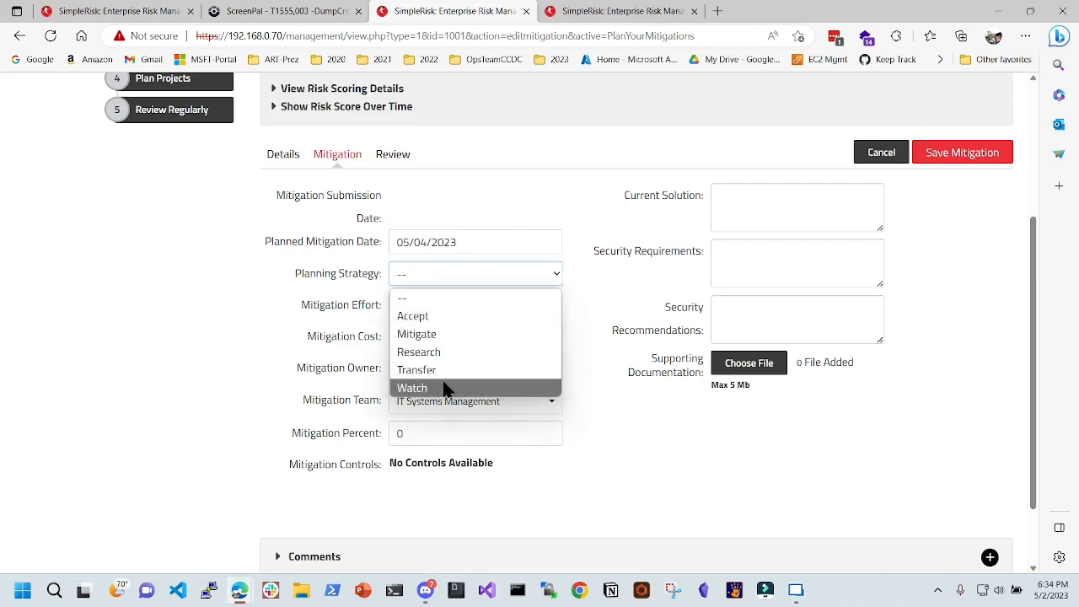
left_click(446, 334)
- Set mitigation effort to Considerable and mitigation cost to $200,001 to $300,000
left_click(458, 314)
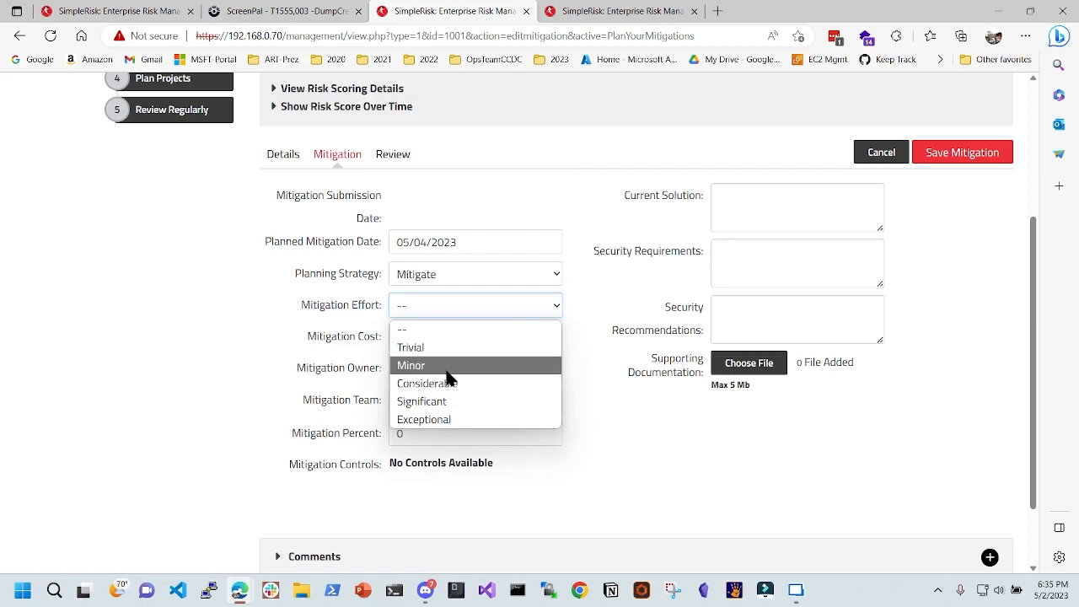
left_click(442, 403)
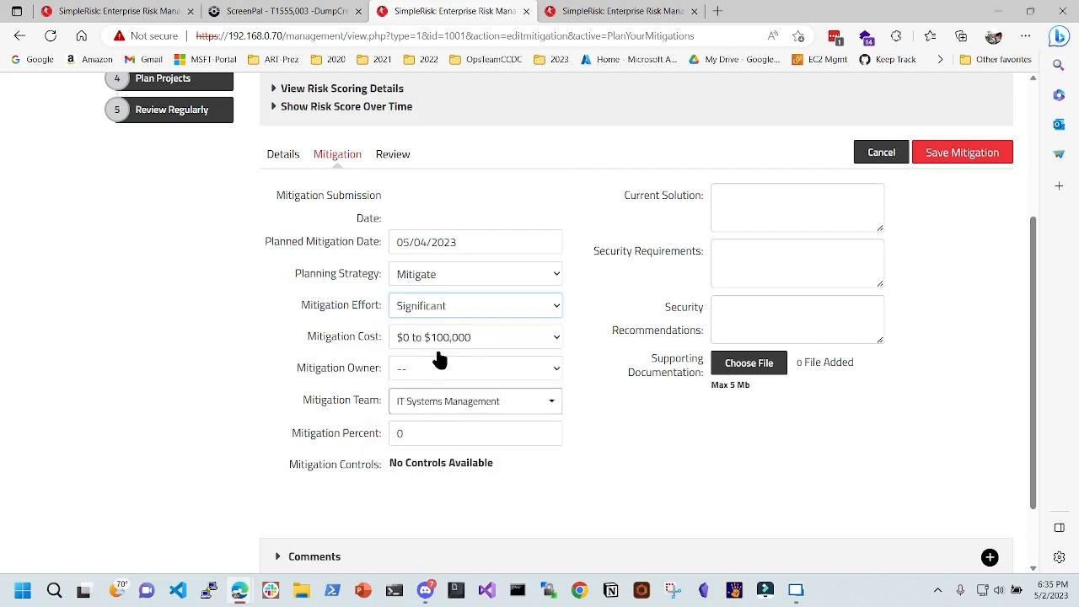
left_click(436, 308)
left_click(435, 347)
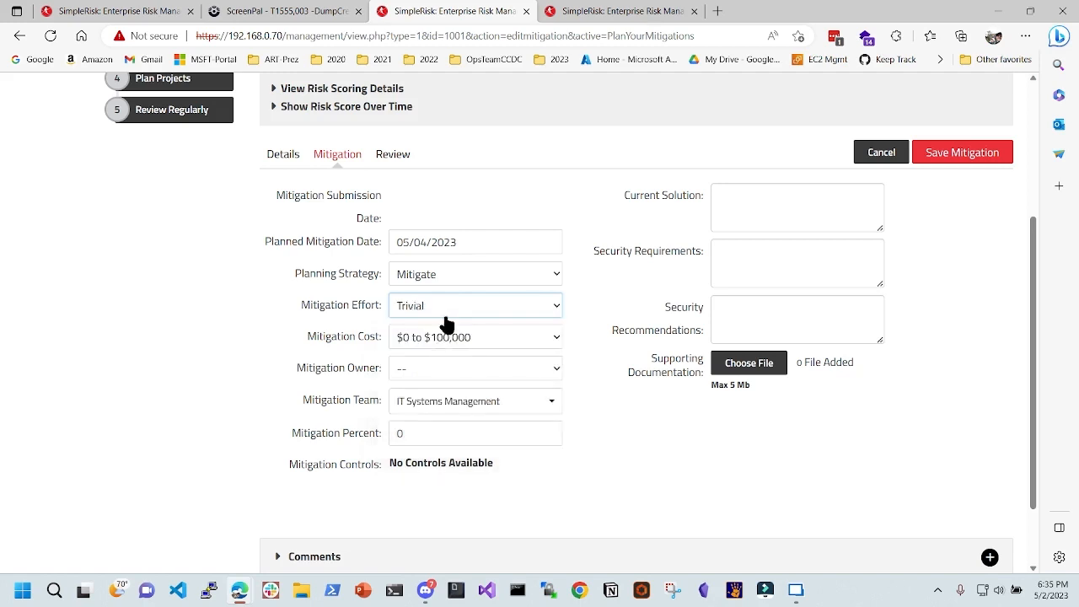
left_click(462, 310)
left_click(440, 384)
left_click(485, 353)
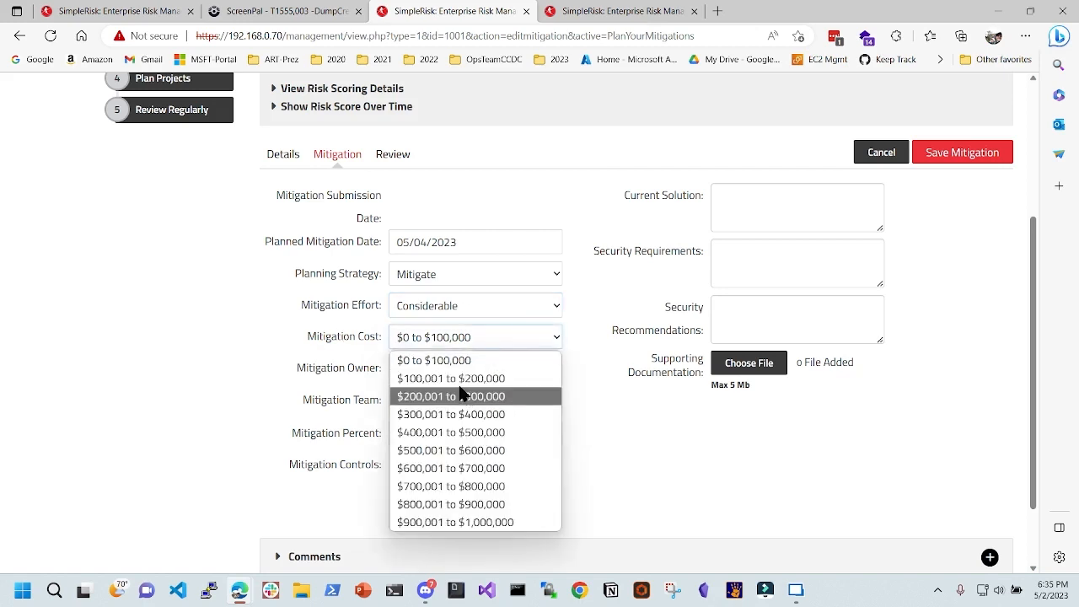
left_click(436, 393)
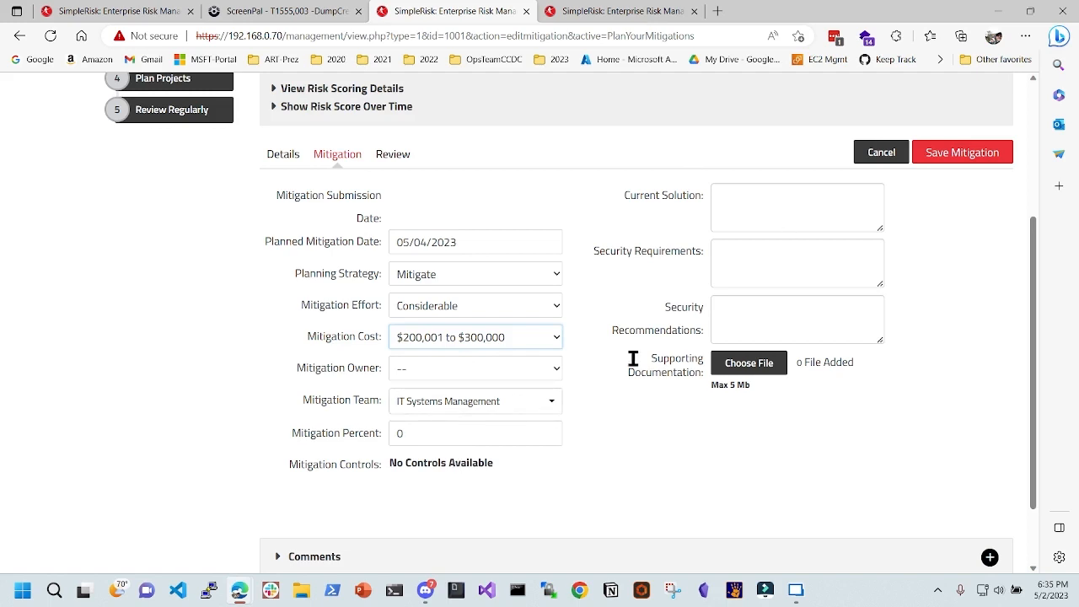
- Leave Current Solution and Security Requirements empty and save the mitigation plan
left_click(750, 198)
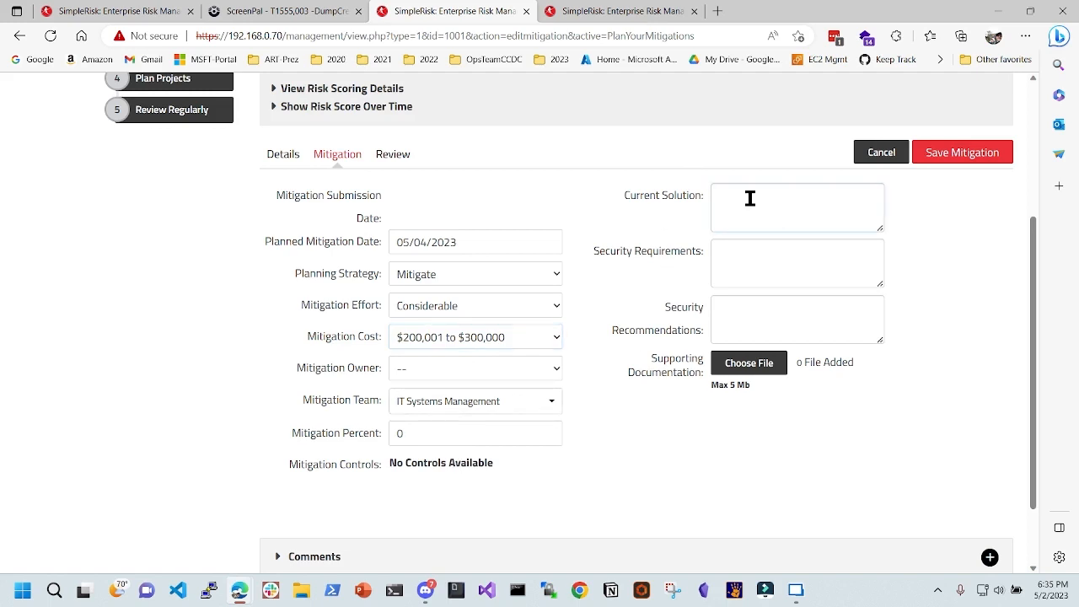
left_click(762, 251)
scroll(485, 245, "up", 2)
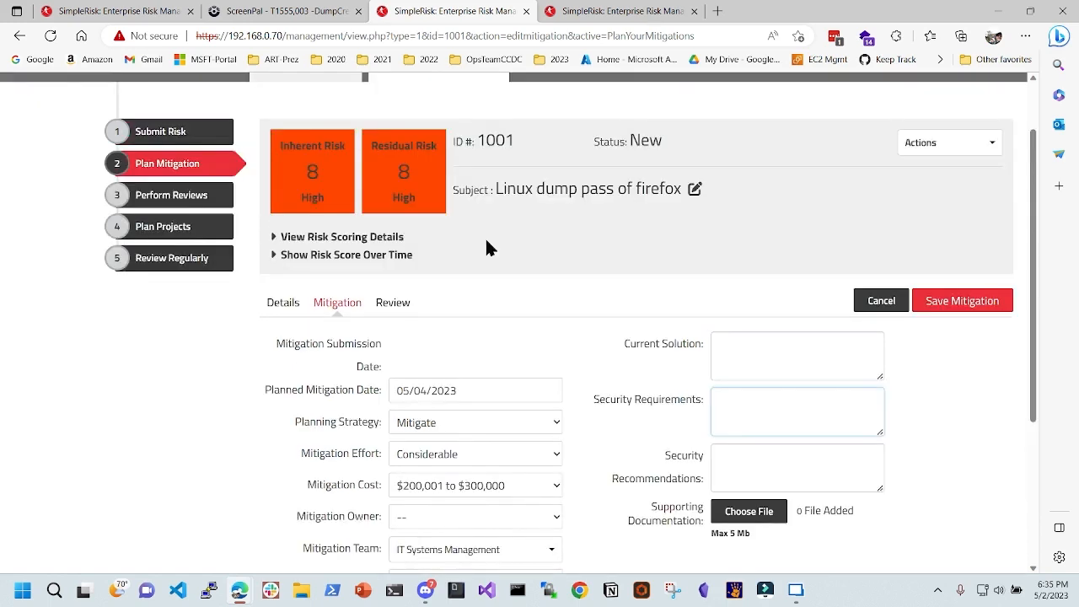
scroll(618, 343, "down", 1)
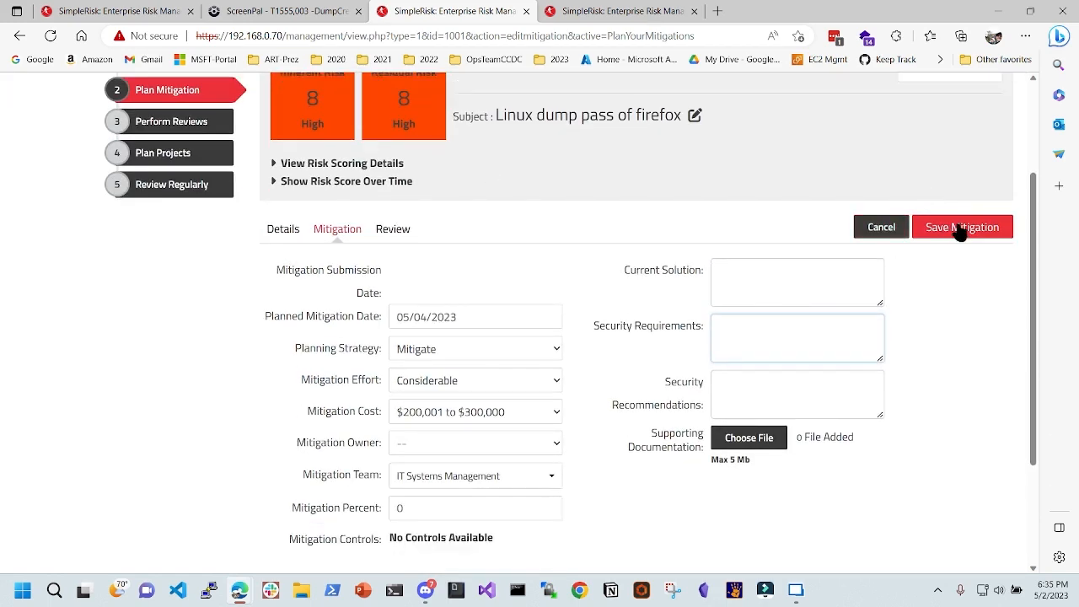
left_click(961, 231)
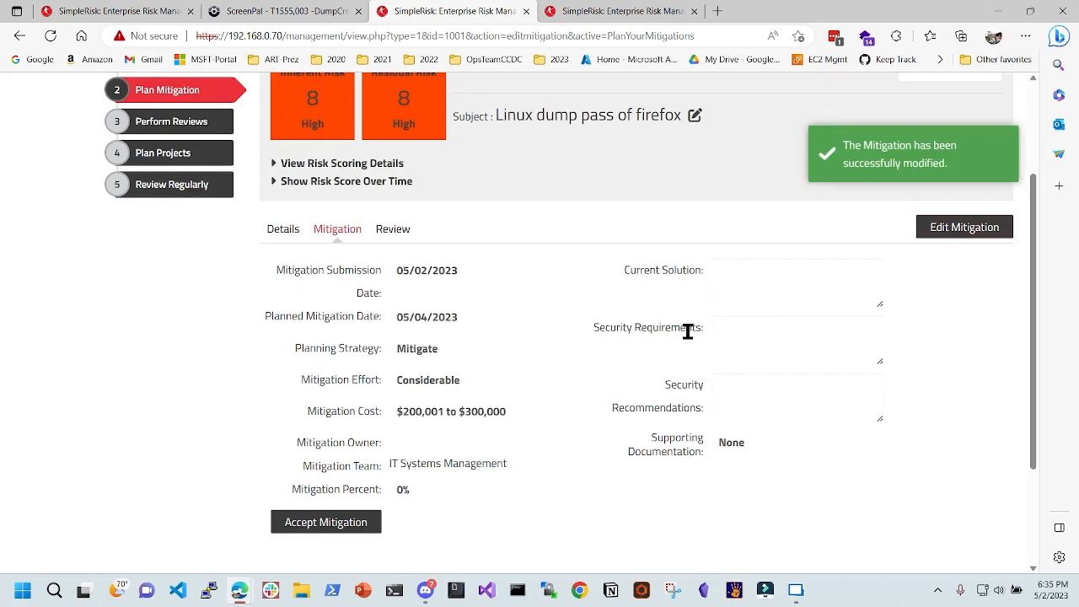
scroll(597, 322, "down", 2)
scroll(599, 321, "up", 4)
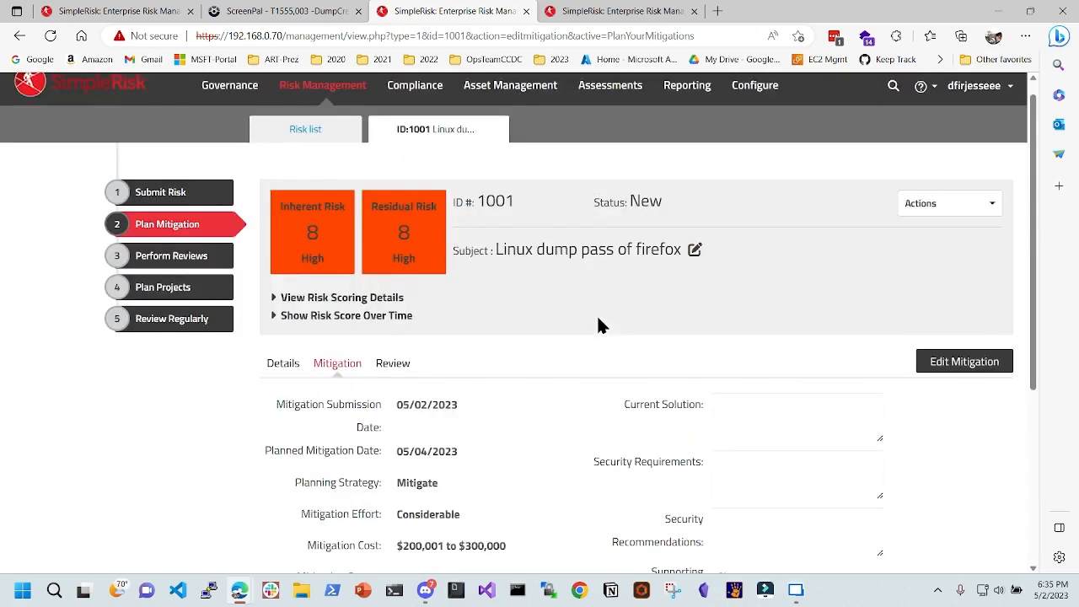
- Expand risk 1001's Audit Trail and read its submission and mitigation log entries
scroll(482, 376, "down", 3)
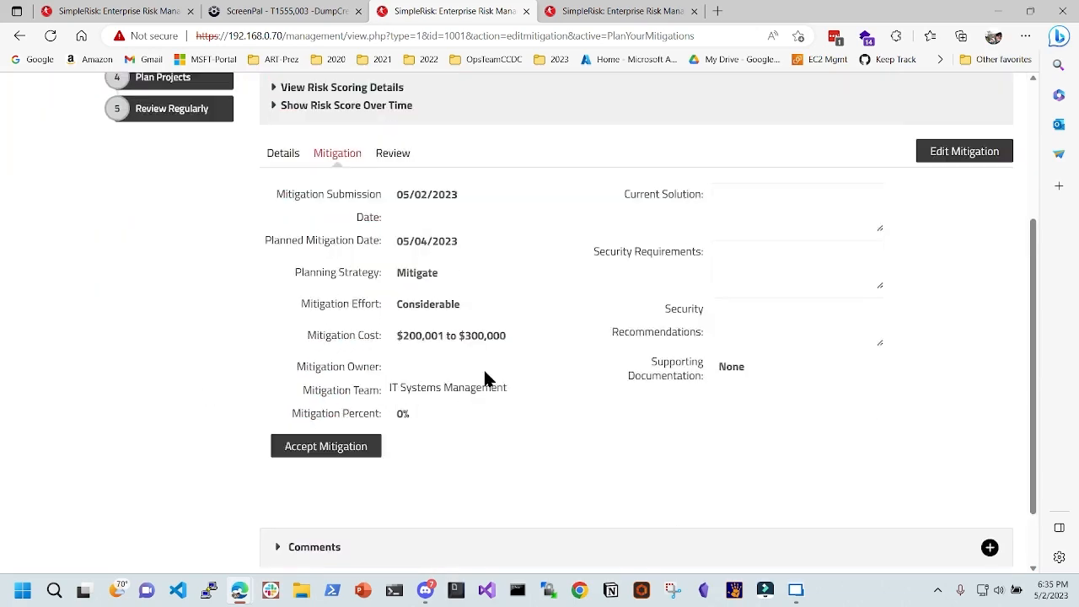
scroll(486, 379, "down", 2)
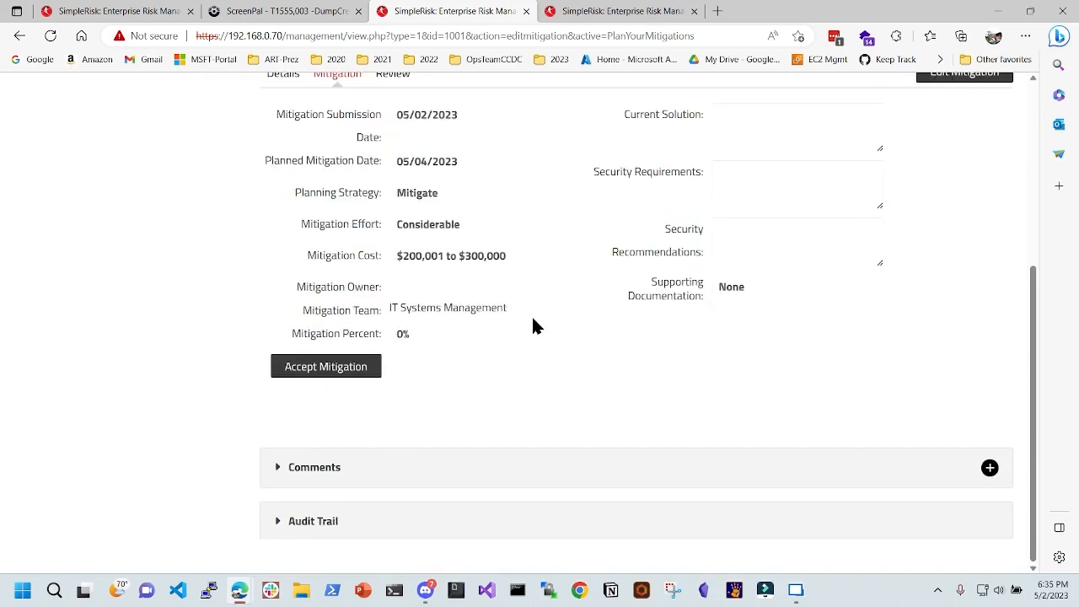
scroll(528, 347, "up", 3)
scroll(528, 347, "down", 3)
left_click(277, 525)
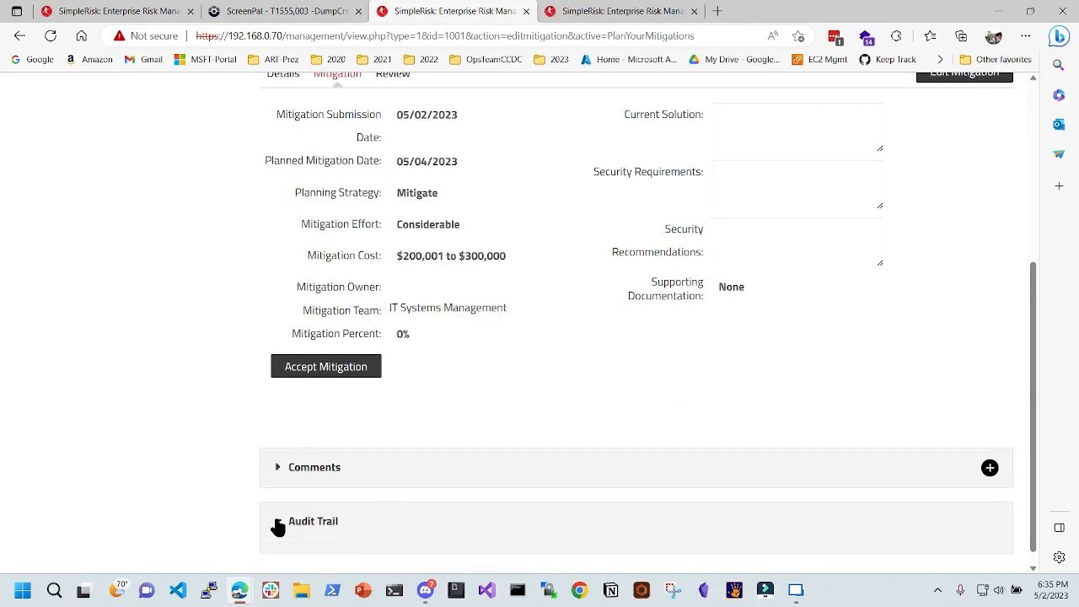
scroll(286, 497, "down", 2)
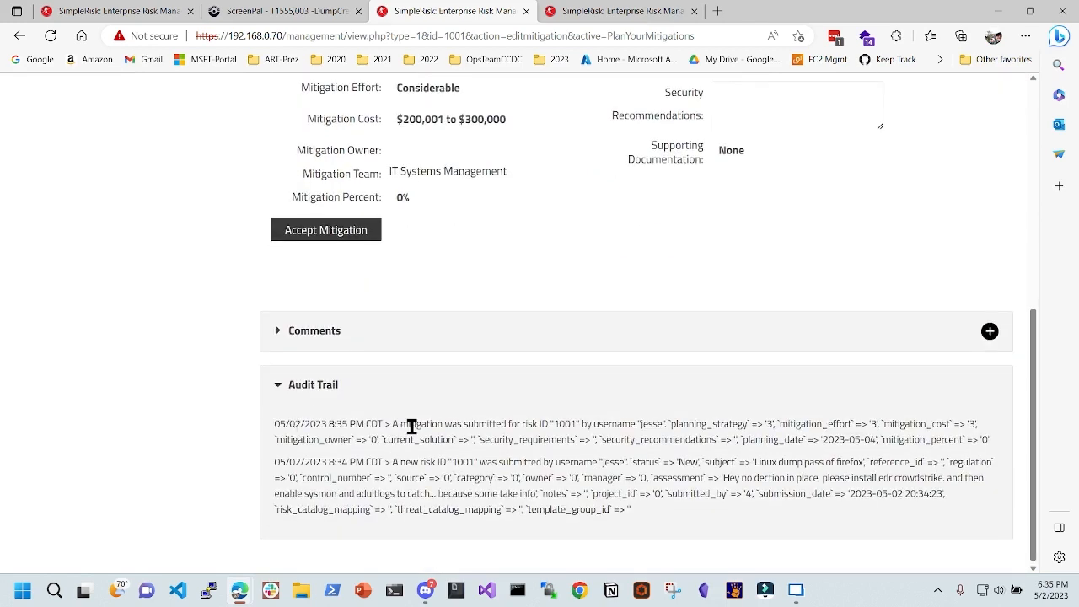
left_click_drag(407, 425, 609, 426)
left_click(474, 458)
left_click_drag(474, 458, 596, 462)
scroll(423, 397, "up", 5)
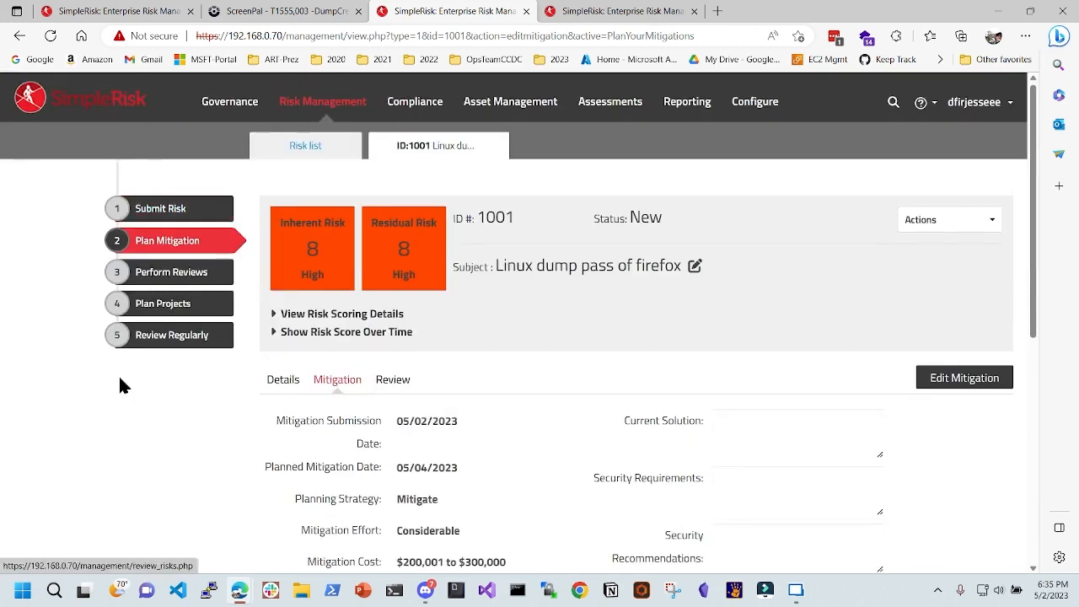
- Go to Perform Reviews and open the Management Review NO link for risk 1001
left_click(186, 273)
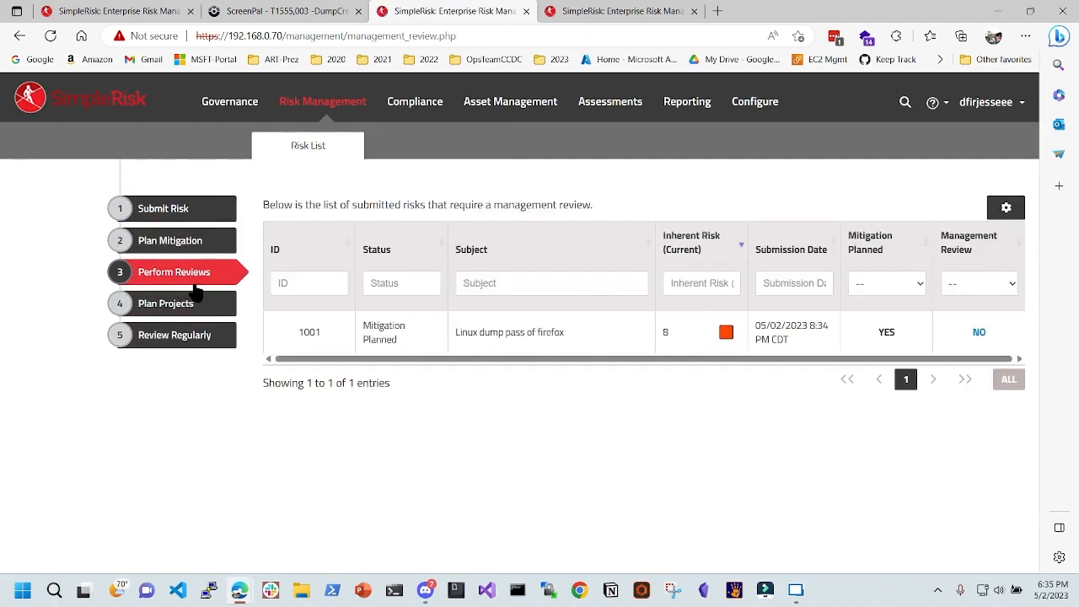
left_click_drag(565, 334, 475, 333)
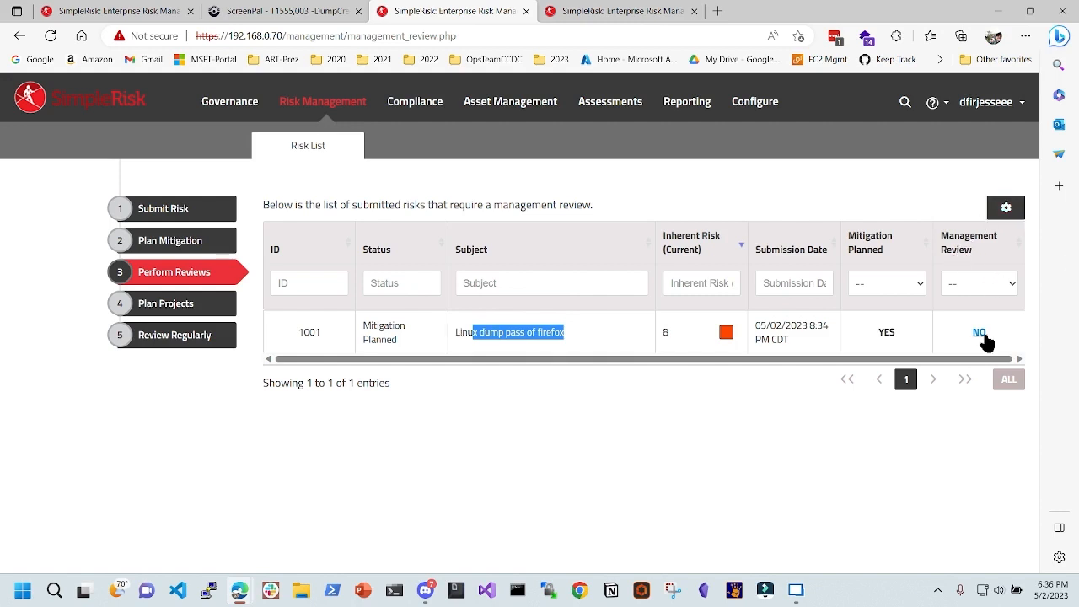
left_click(988, 285)
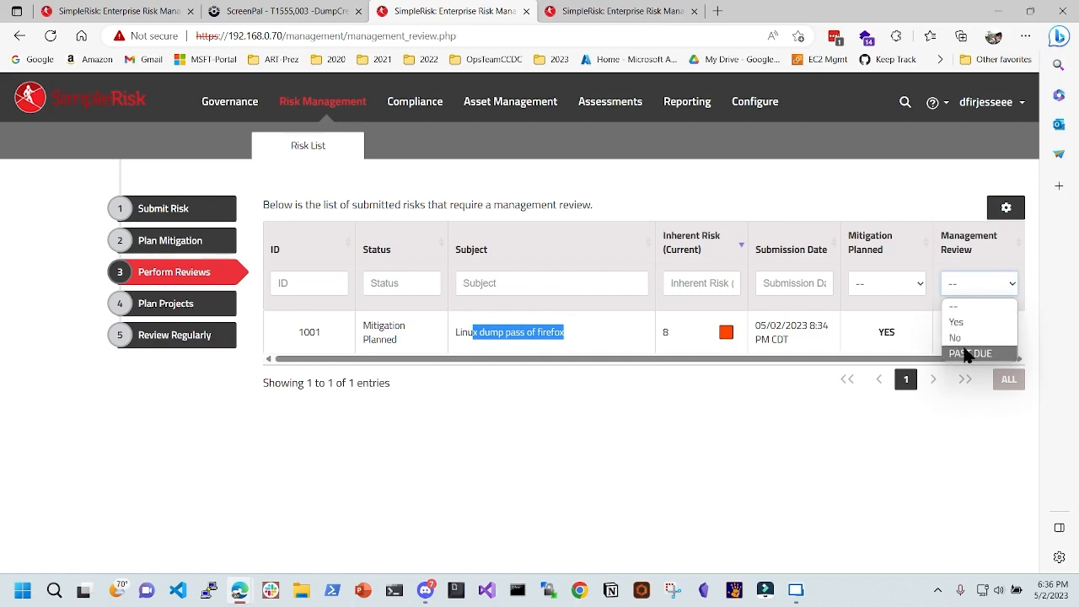
left_click(845, 398)
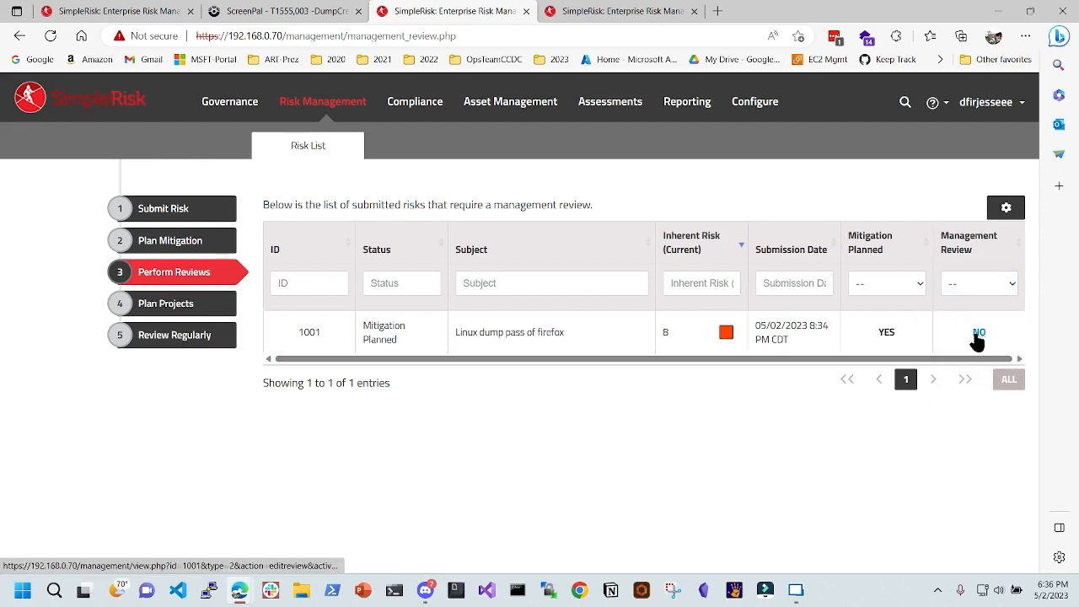
left_click(979, 334)
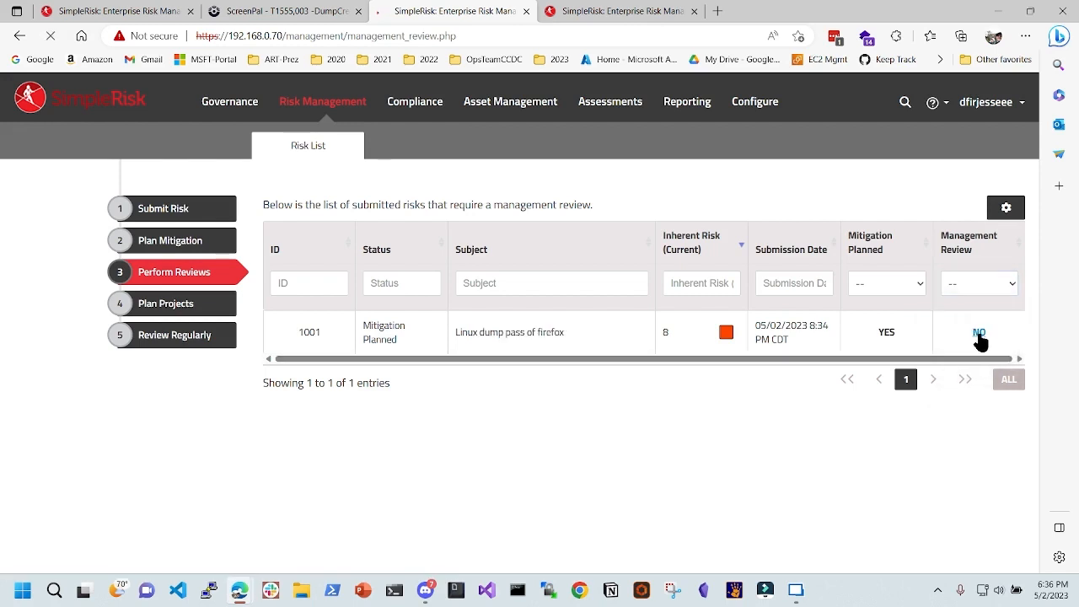
scroll(471, 402, "down", 1)
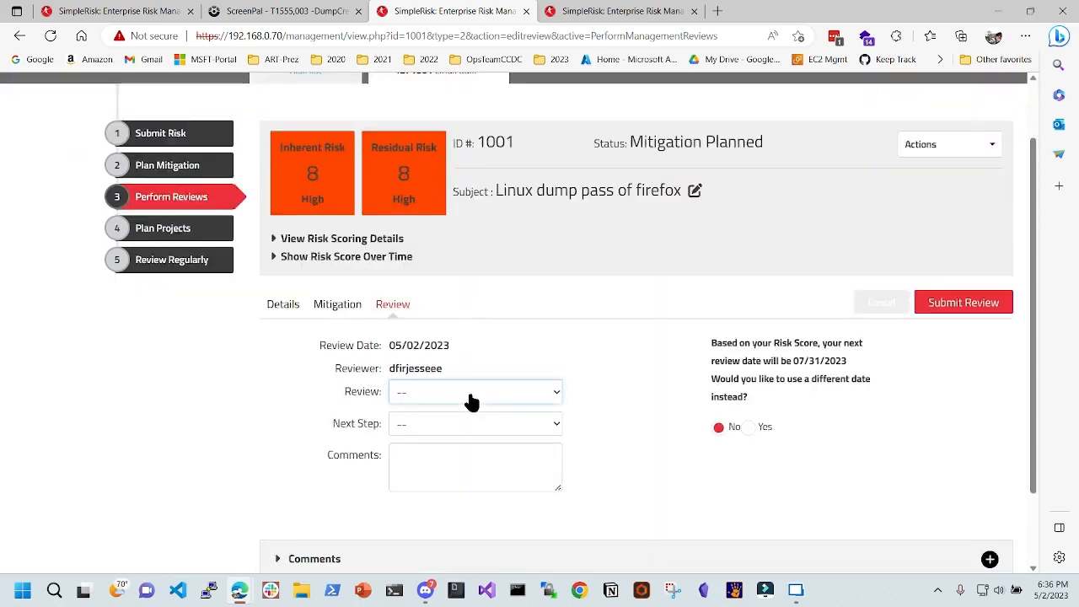
- Choose Approve Risk as the review decision and Consider for Project as the next step
left_click(471, 402)
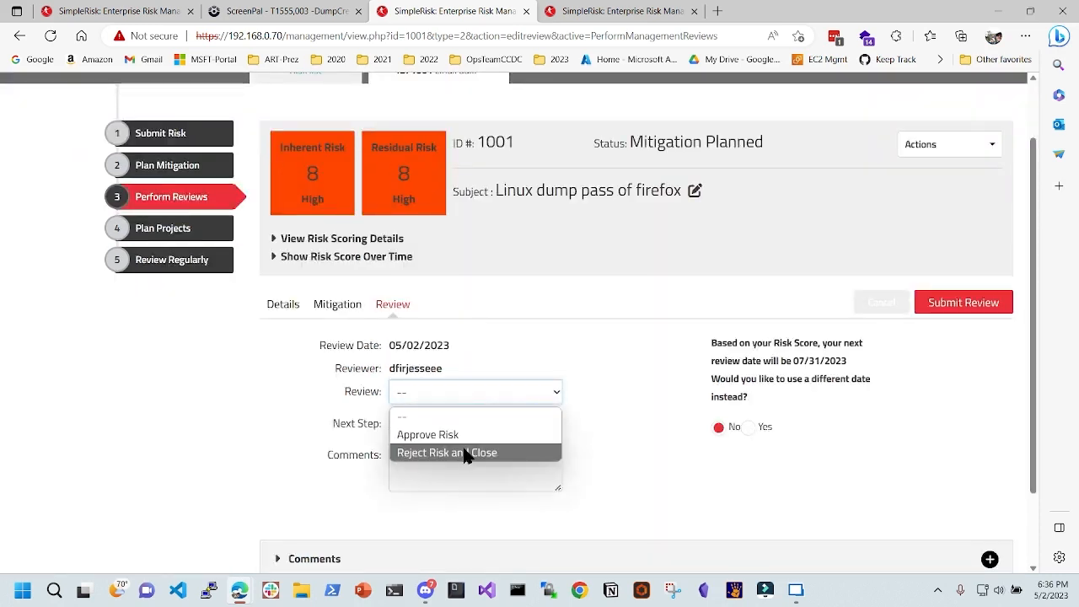
left_click(469, 437)
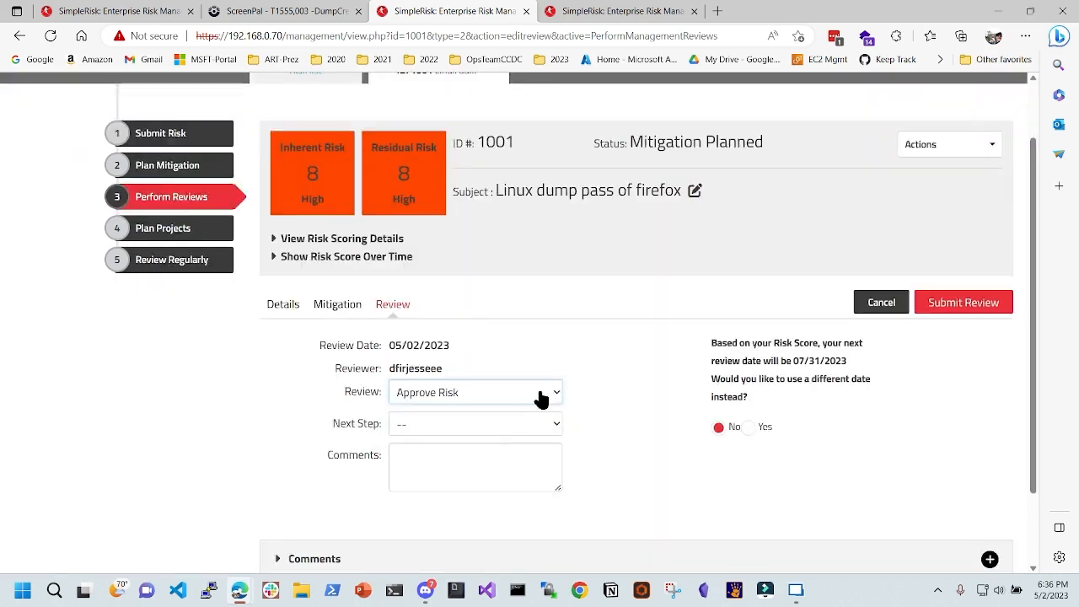
scroll(523, 371, "down", 1)
left_click(511, 331)
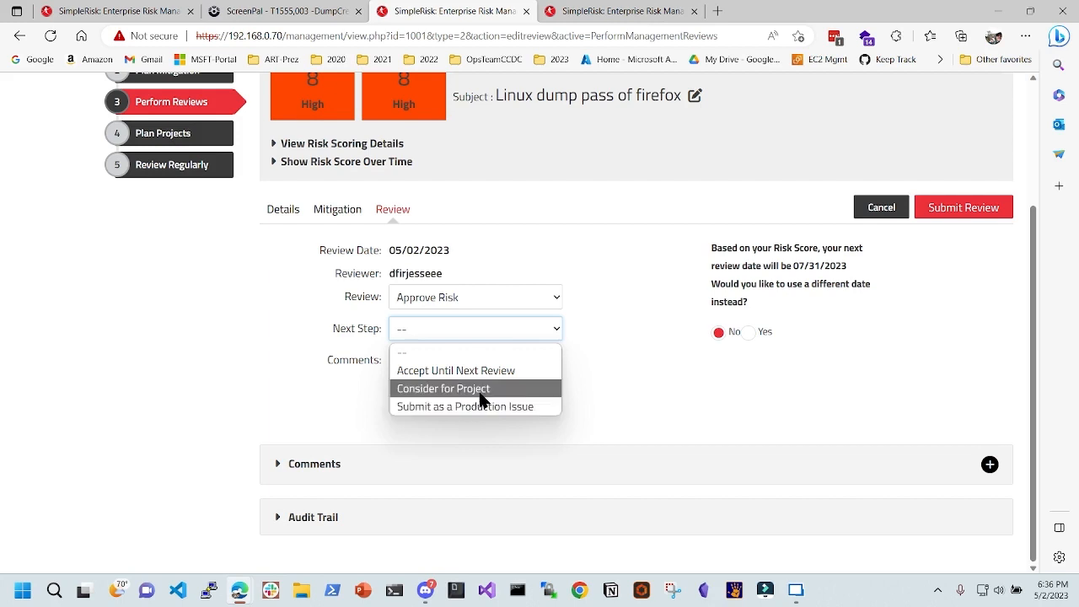
left_click(483, 392)
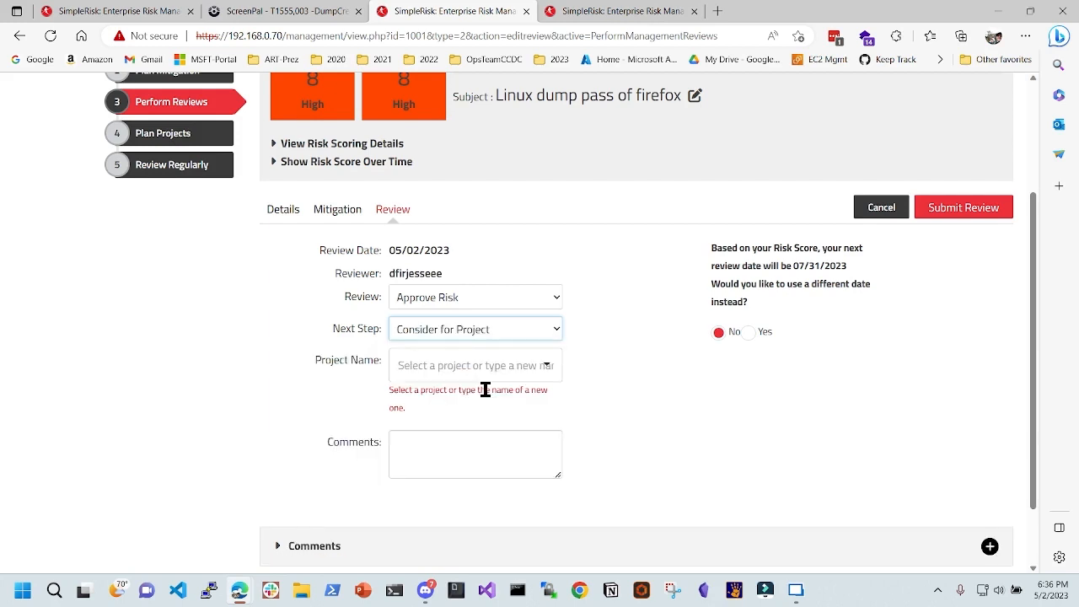
- Enter project name 'FixLinuxCredsDump' and check the suggested review date 07/31/2023
left_click(503, 370)
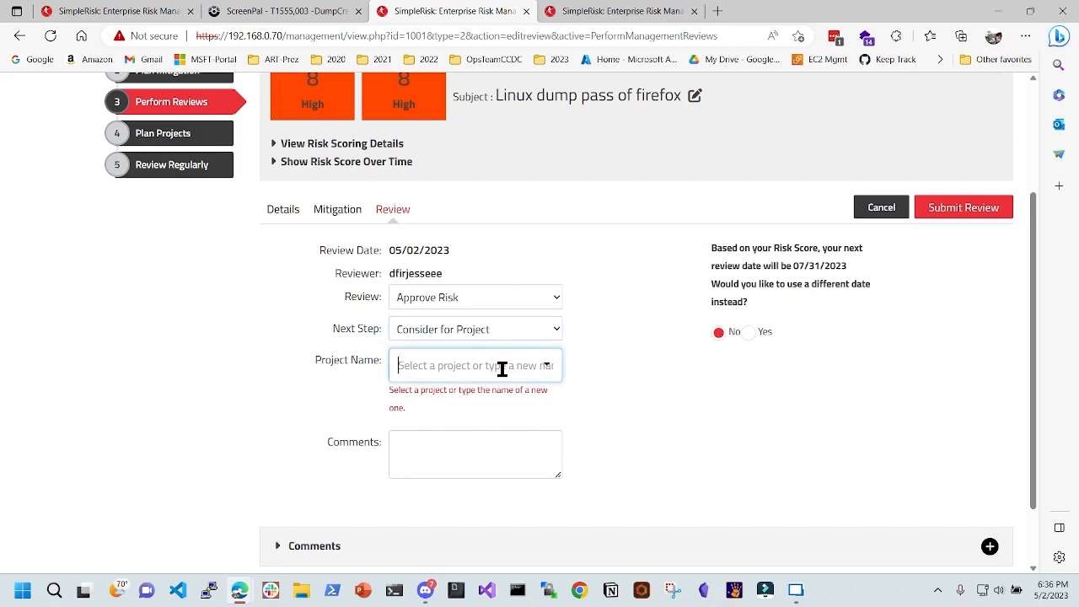
type("Fix")
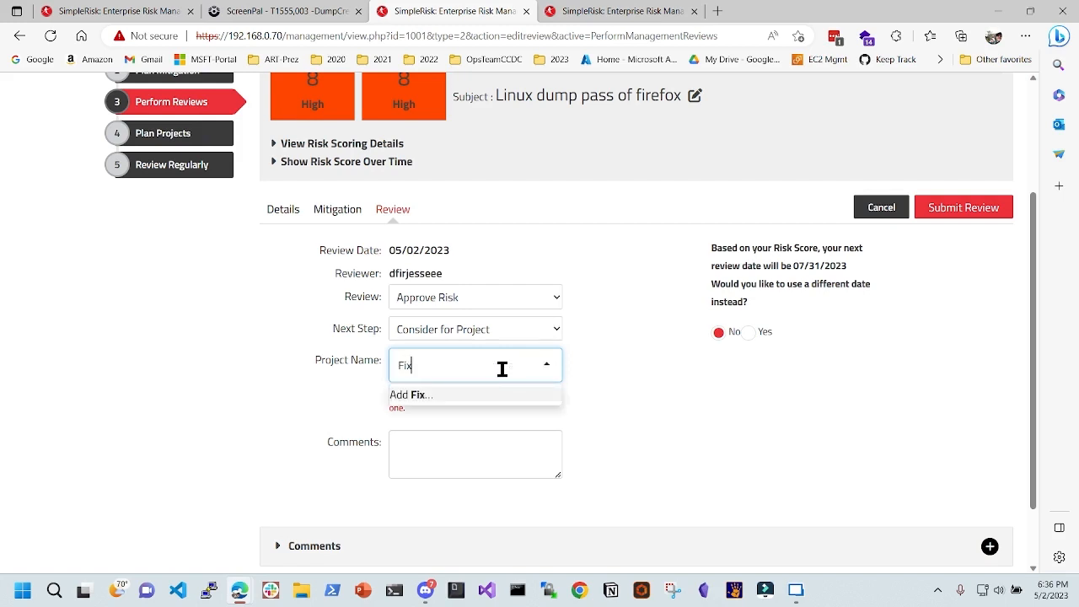
type("LinuxCreds")
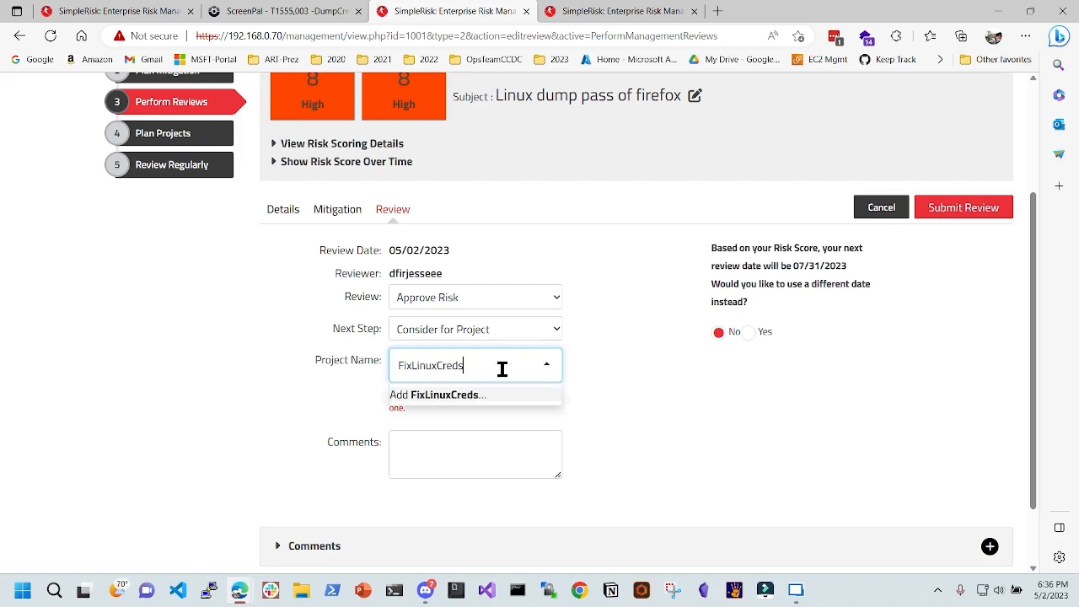
type("Dump")
left_click(638, 386)
scroll(637, 386, "down", 1)
left_click(475, 364)
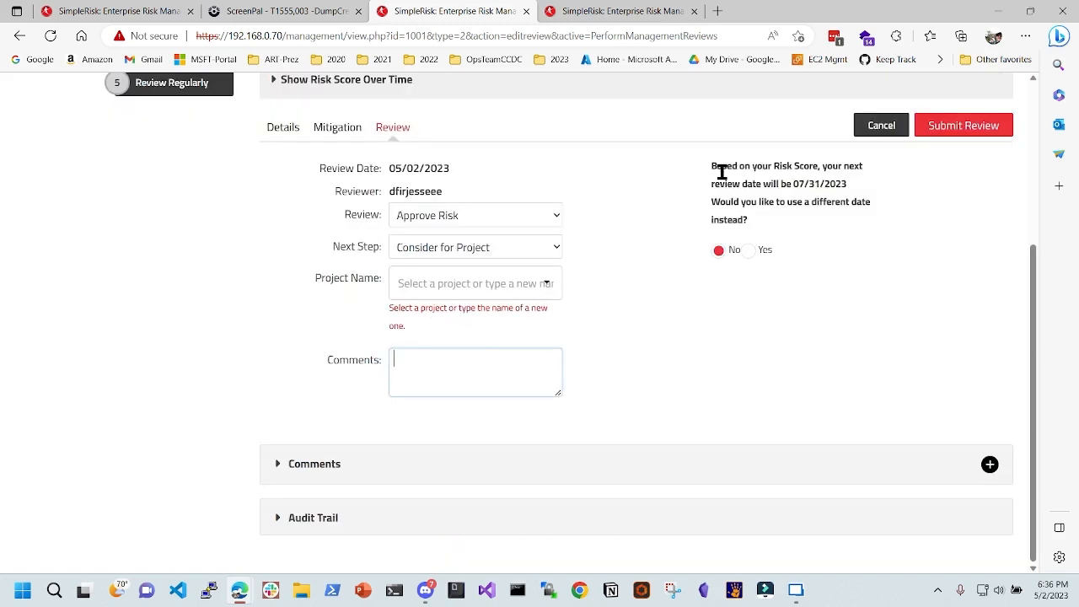
left_click_drag(759, 172, 824, 173)
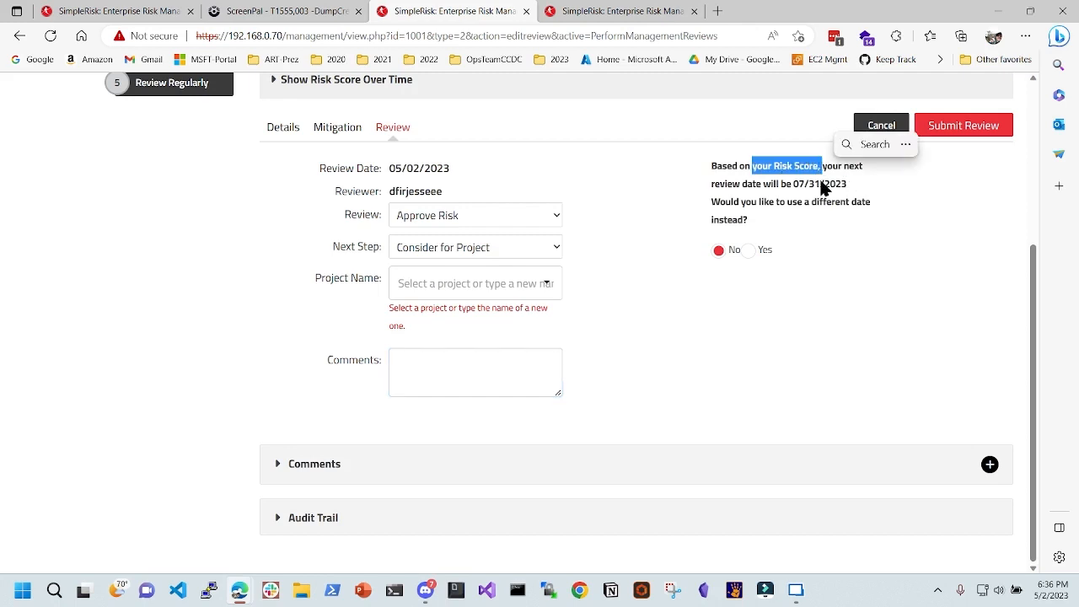
left_click_drag(720, 186, 851, 196)
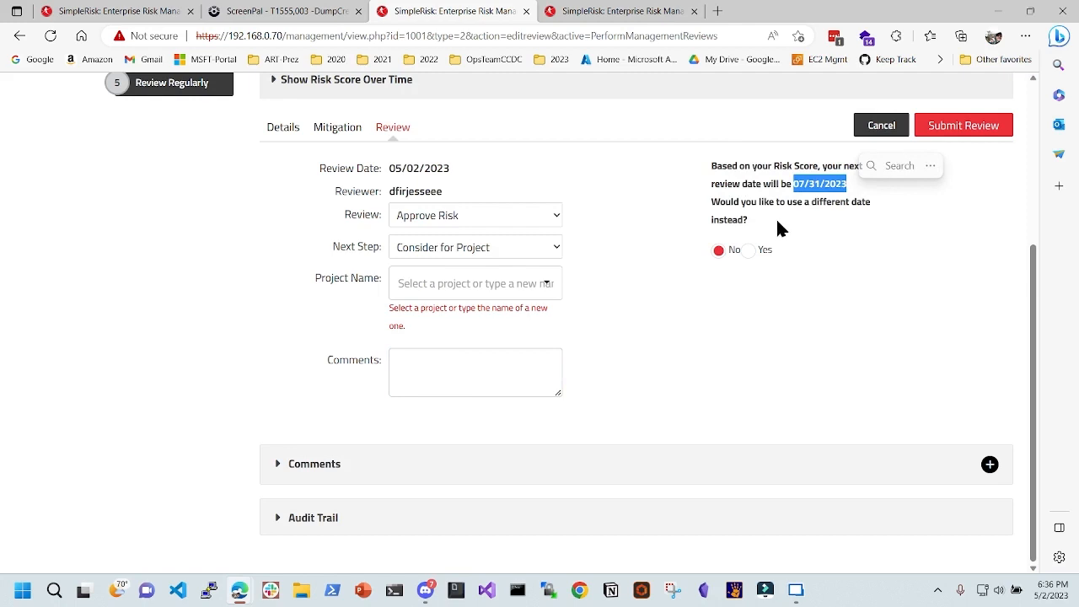
scroll(430, 333, "up", 3)
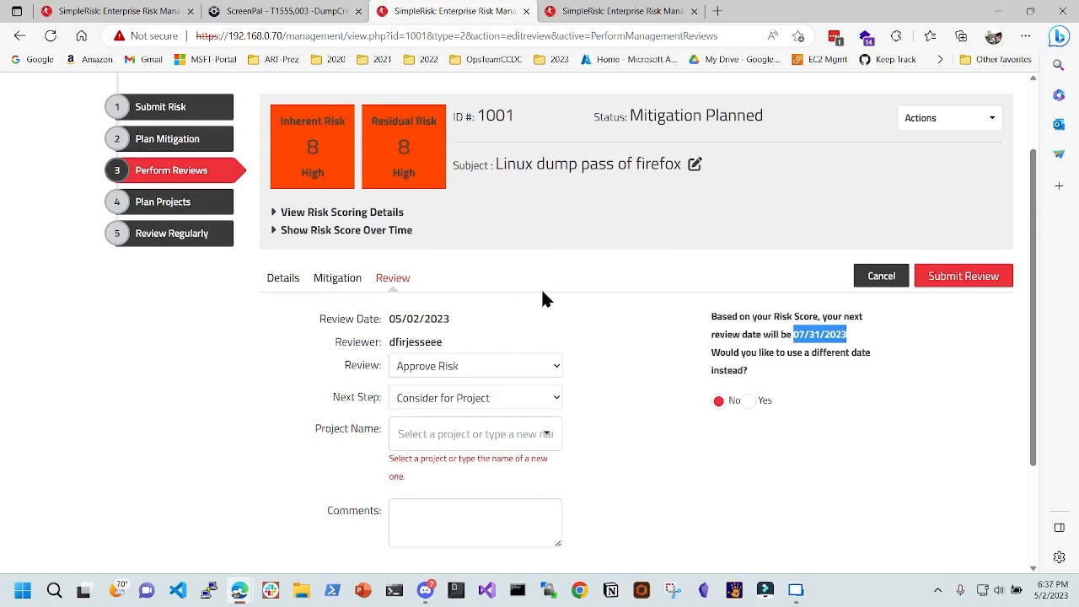
- Choose a different next review date and set it to 08/25/2023
left_click(822, 334)
left_click_drag(795, 330, 849, 334)
left_click(823, 384)
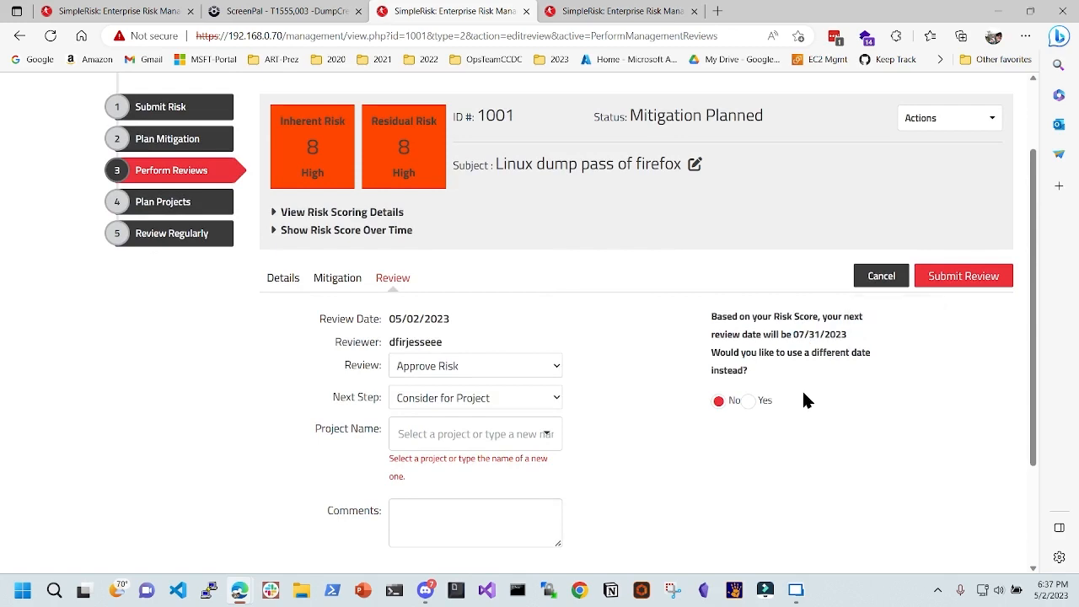
left_click(747, 402)
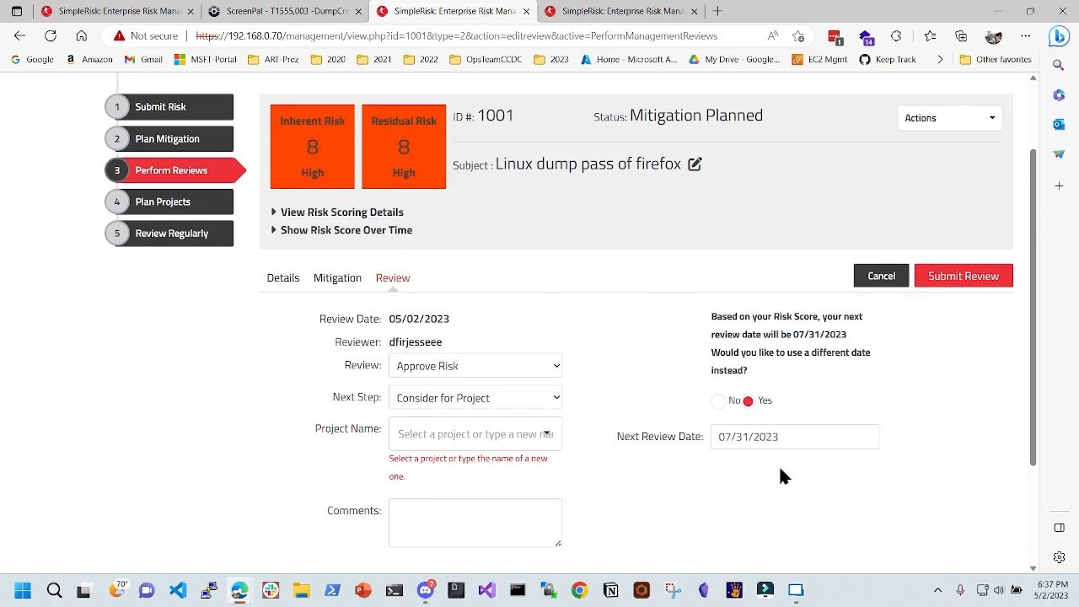
left_click(784, 439)
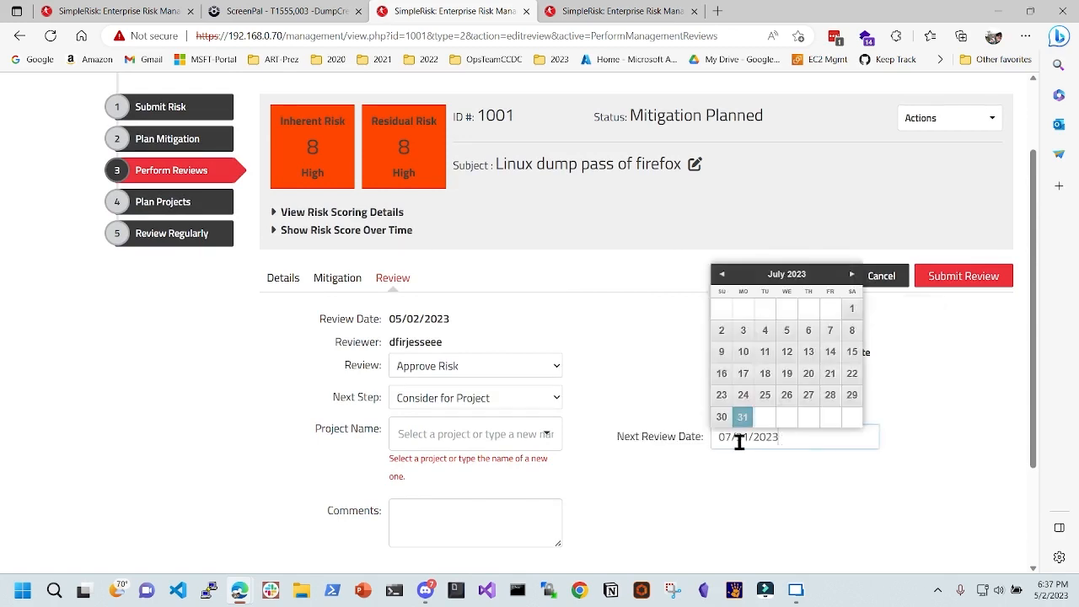
left_click(761, 395)
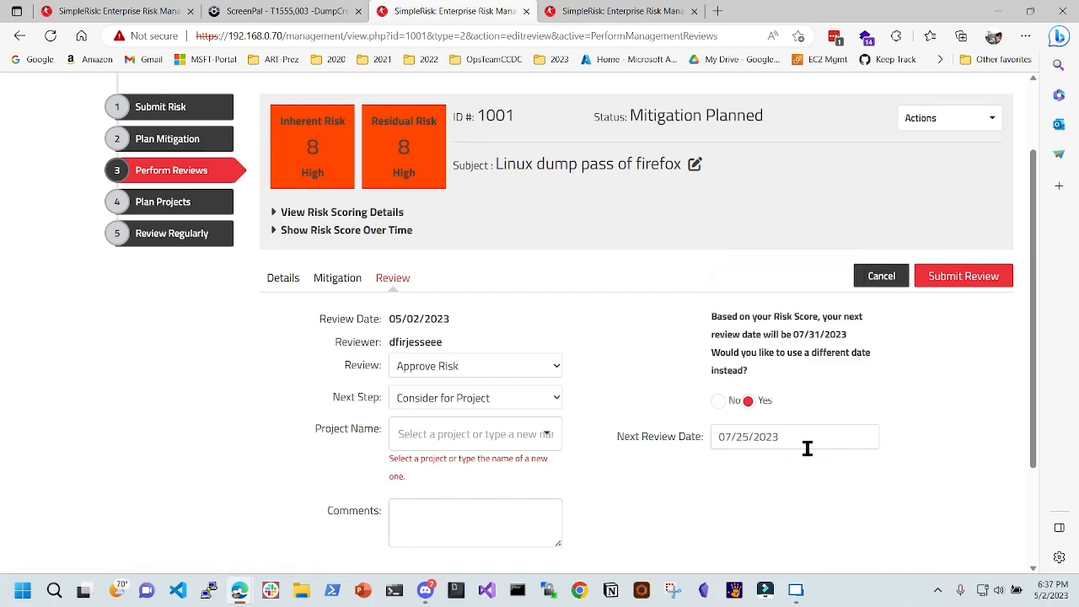
left_click(729, 437)
key("BackSpace")
type("8")
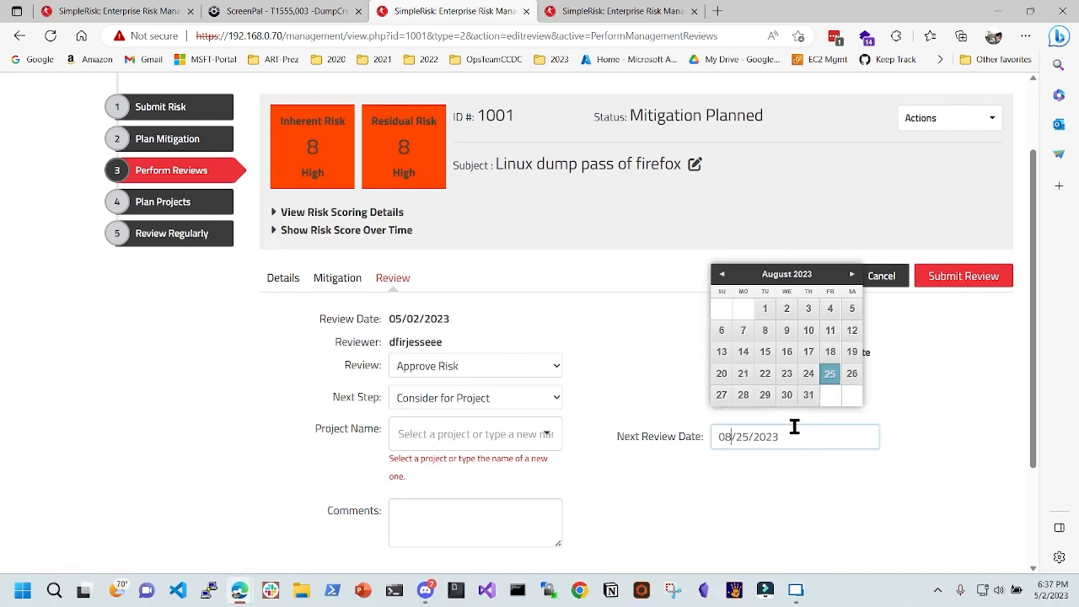
left_click(748, 401)
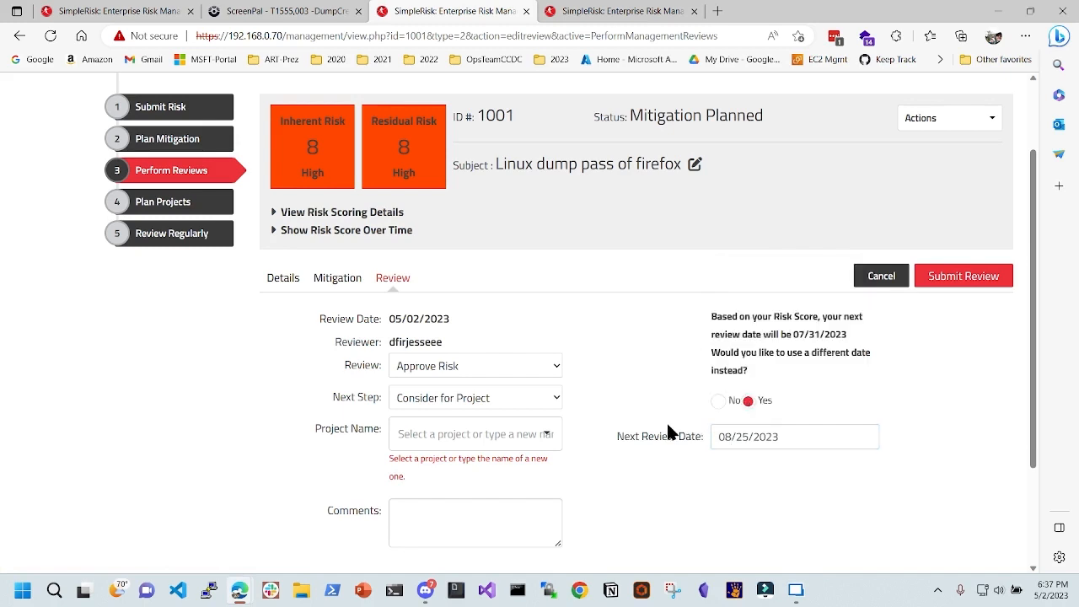
- Confirm the Approve Risk decision and submit the review for risk 1001
scroll(666, 421, "up", 1)
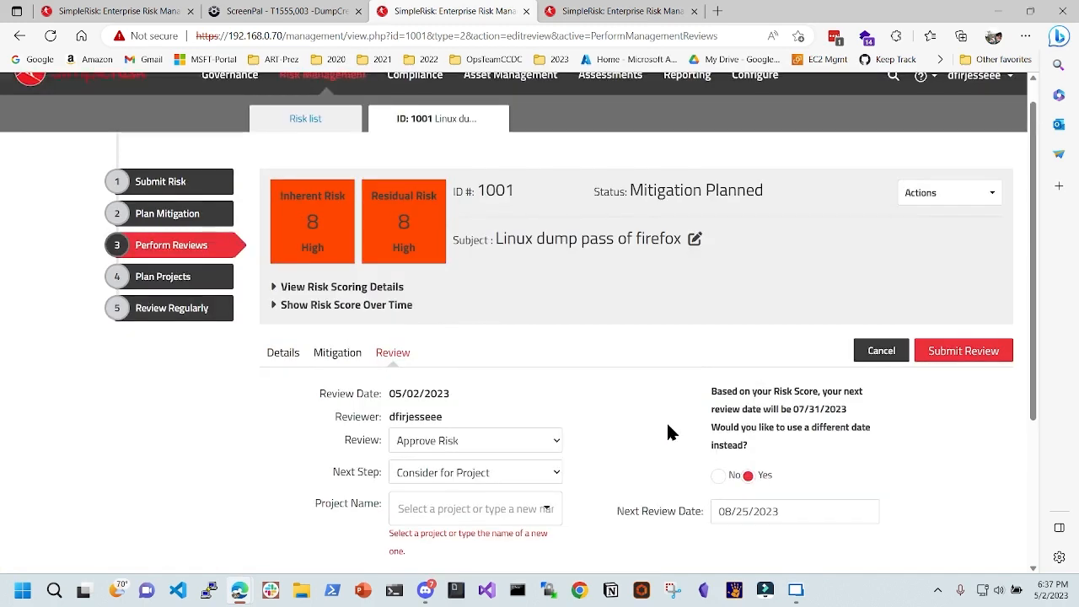
scroll(617, 451, "down", 3)
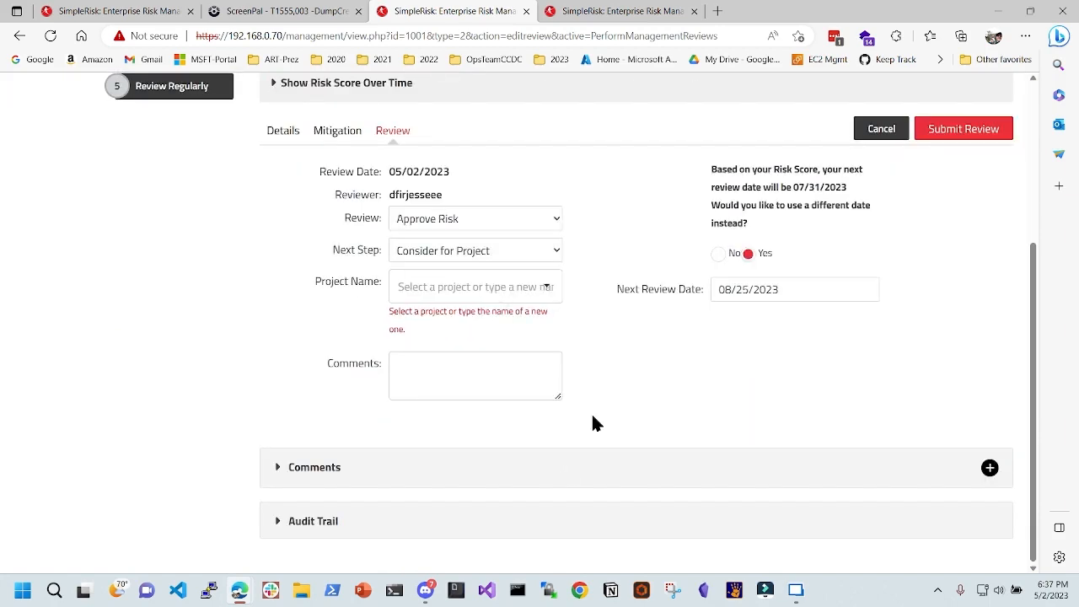
scroll(568, 472, "up", 2)
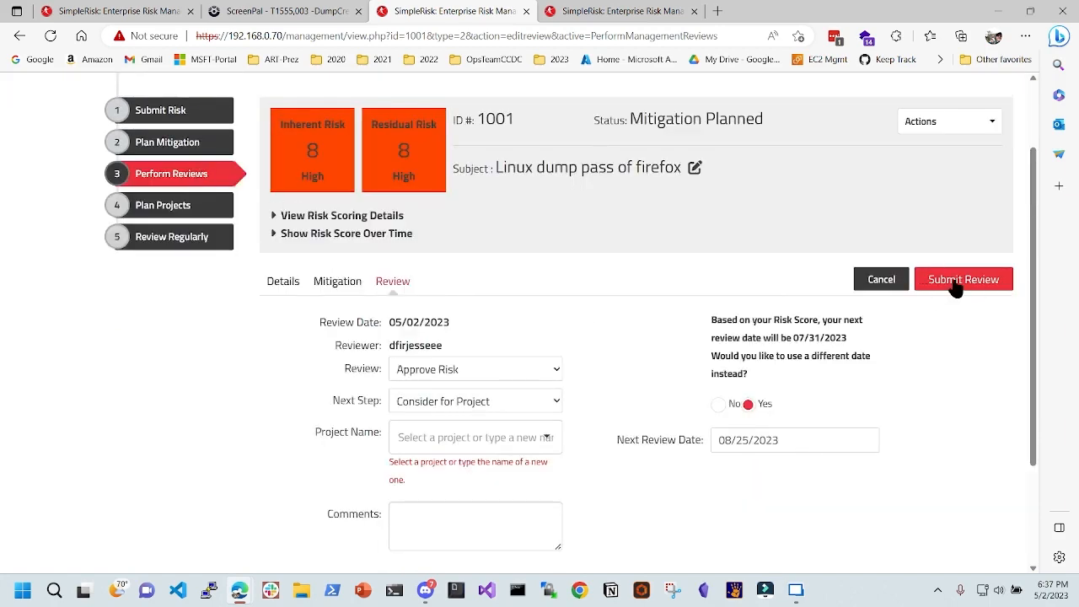
left_click(478, 371)
left_click(1005, 279)
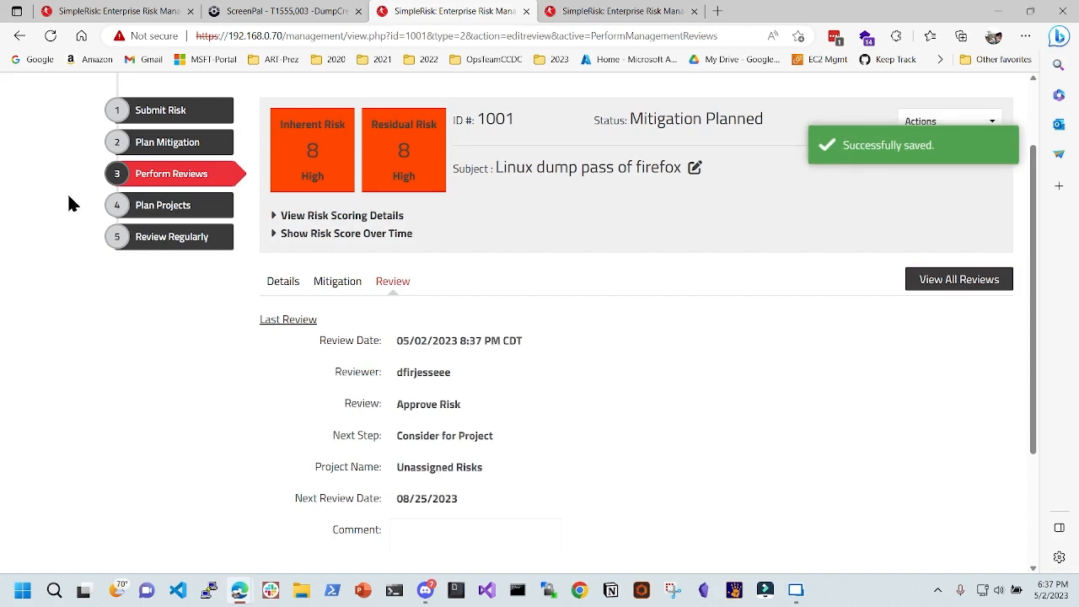
- In Project Planning, start a new project 'FlxCredDump' due 05/08/2023
left_click(148, 209)
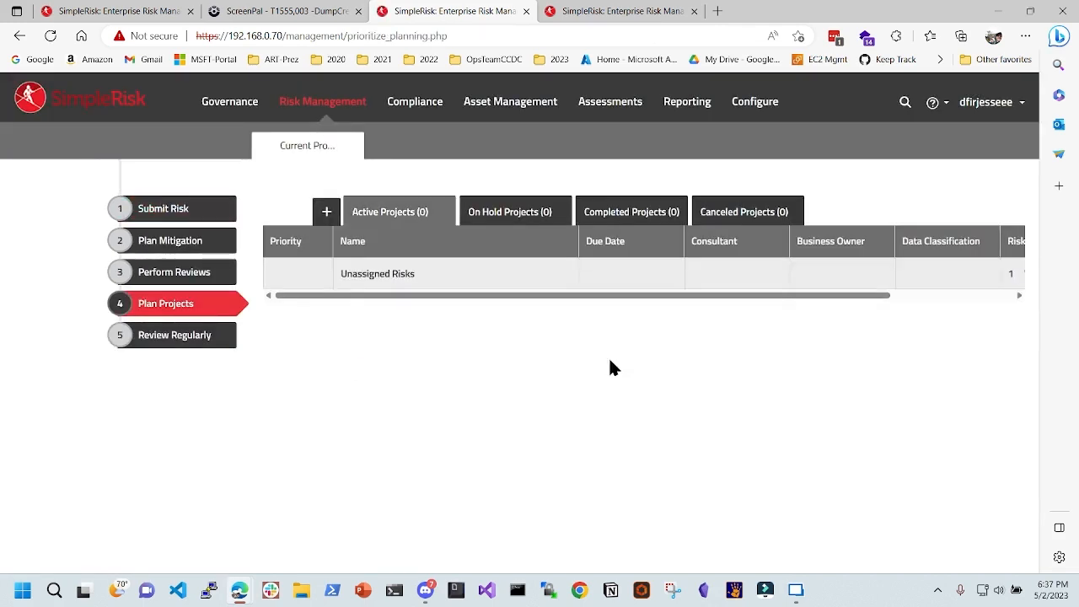
left_click(327, 213)
left_click(441, 237)
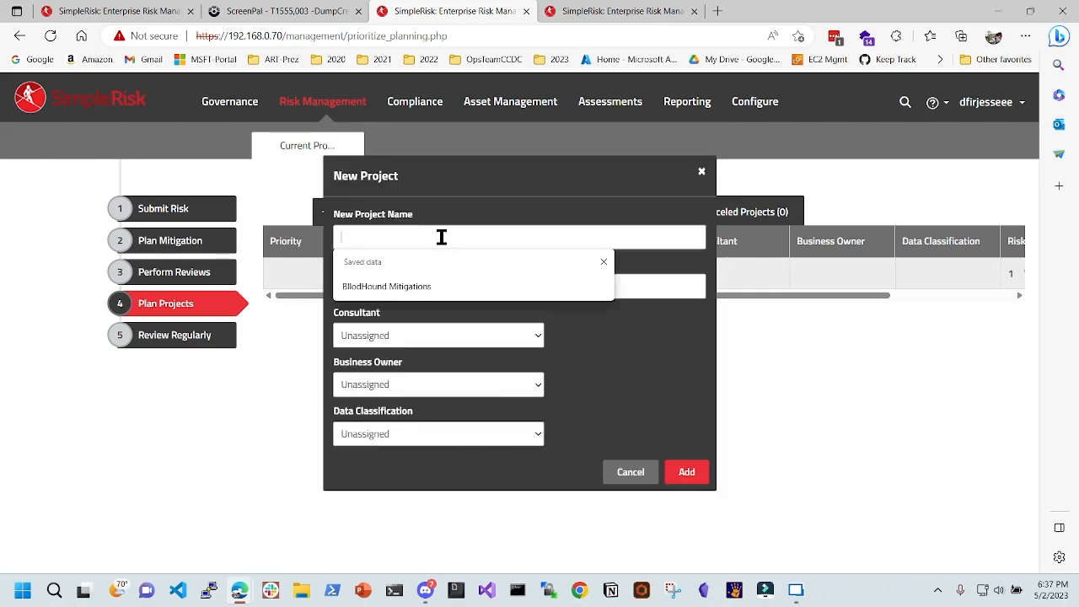
type("Flx")
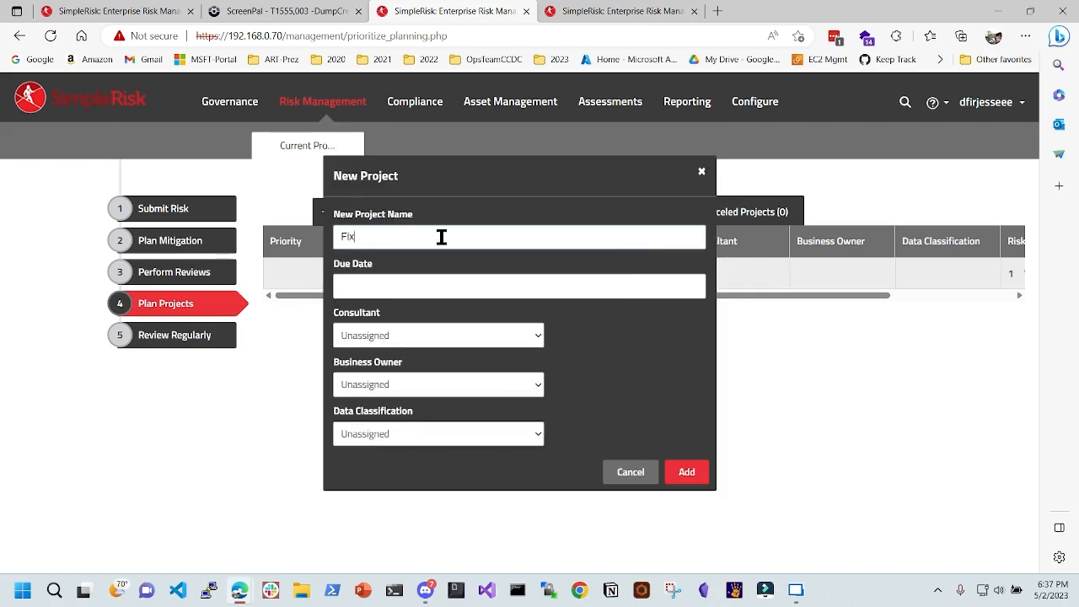
type("CredDump")
left_click(434, 285)
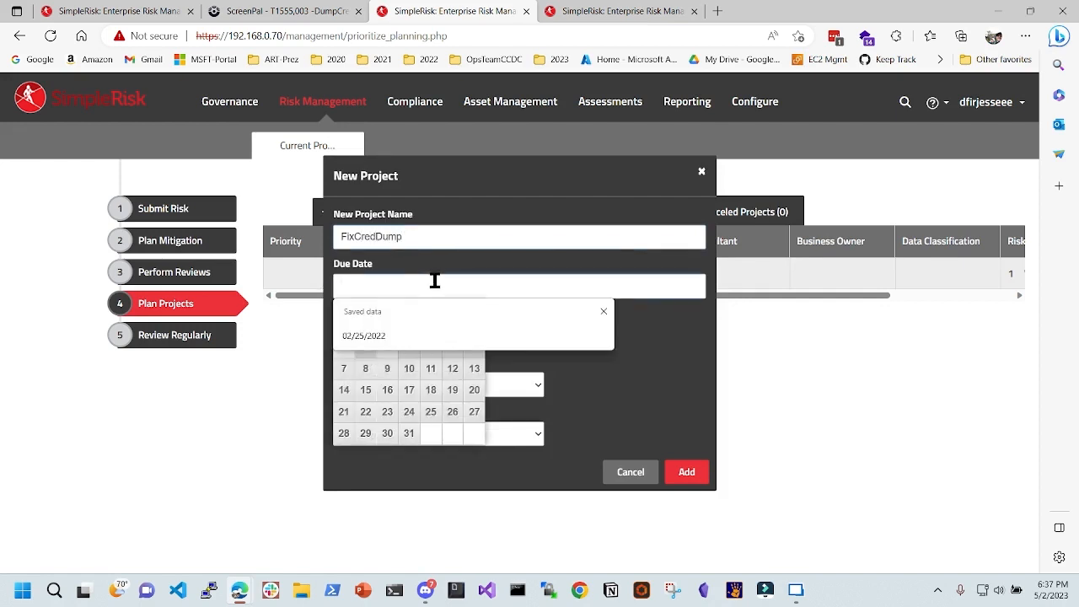
left_click(380, 368)
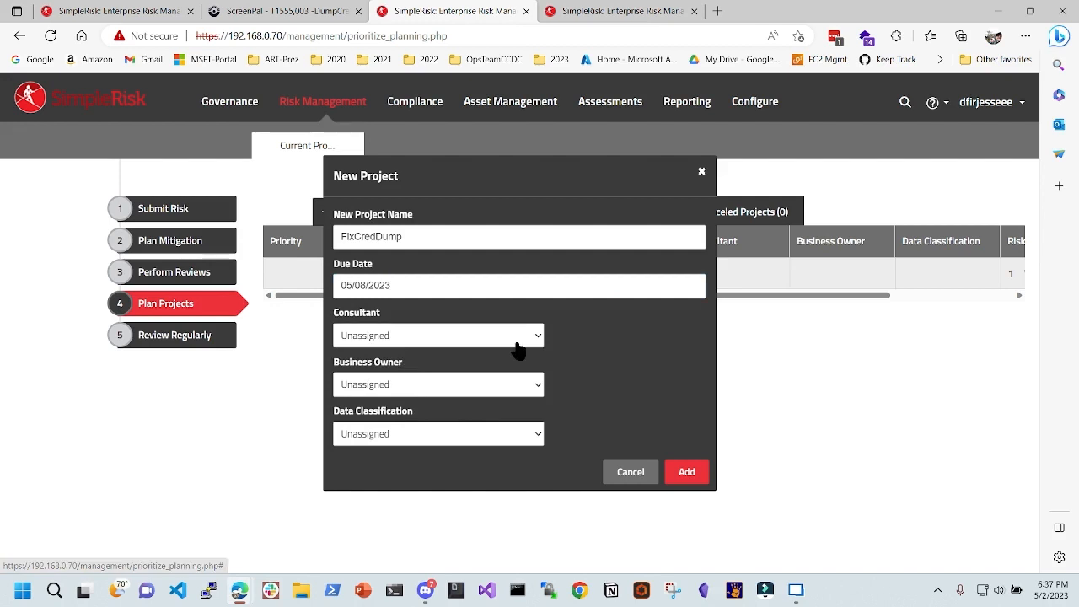
- Make the current user consultant and business owner, classify it Confidential, and add the project
left_click(481, 335)
left_click(431, 376)
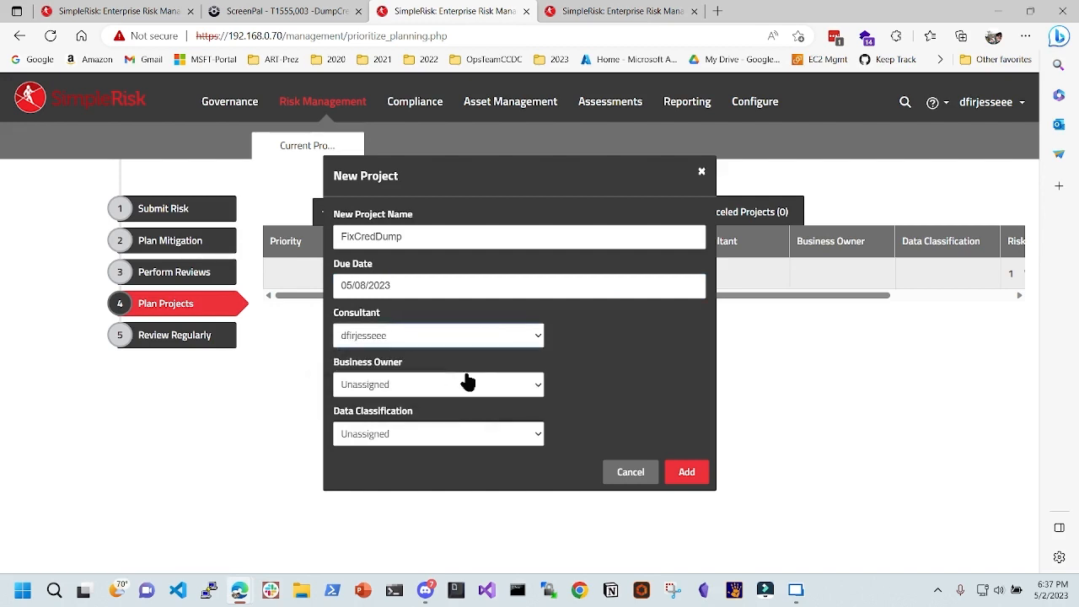
left_click(468, 382)
left_click(458, 413)
left_click(479, 438)
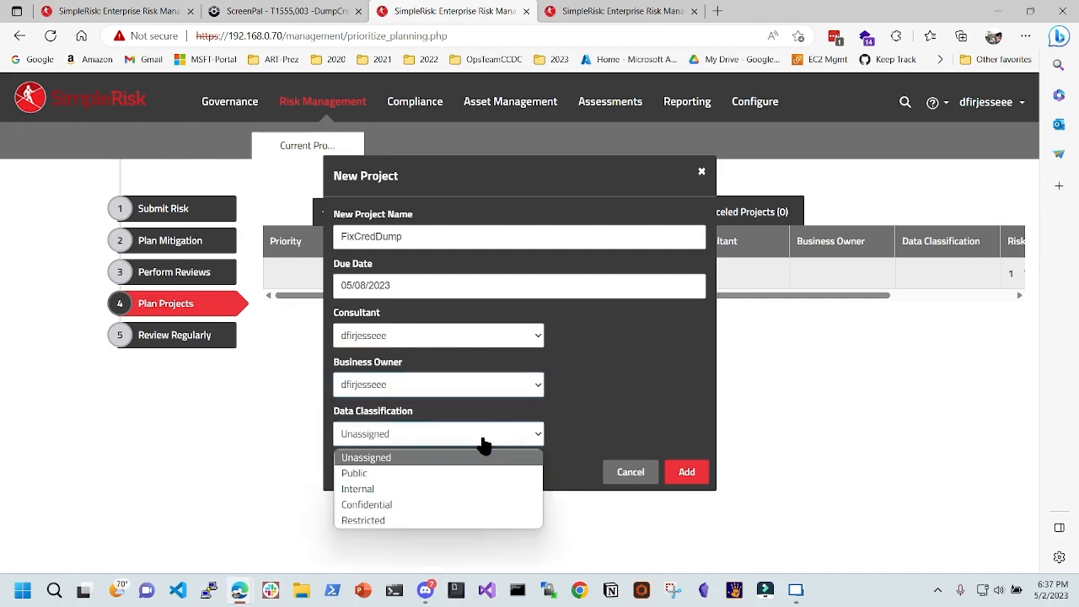
left_click(455, 505)
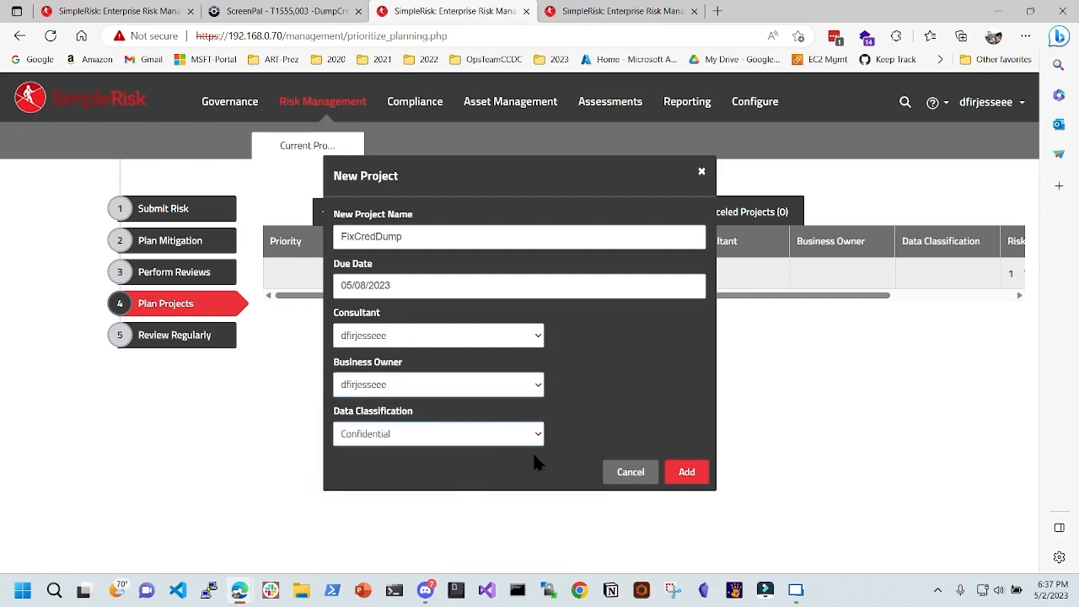
left_click(683, 477)
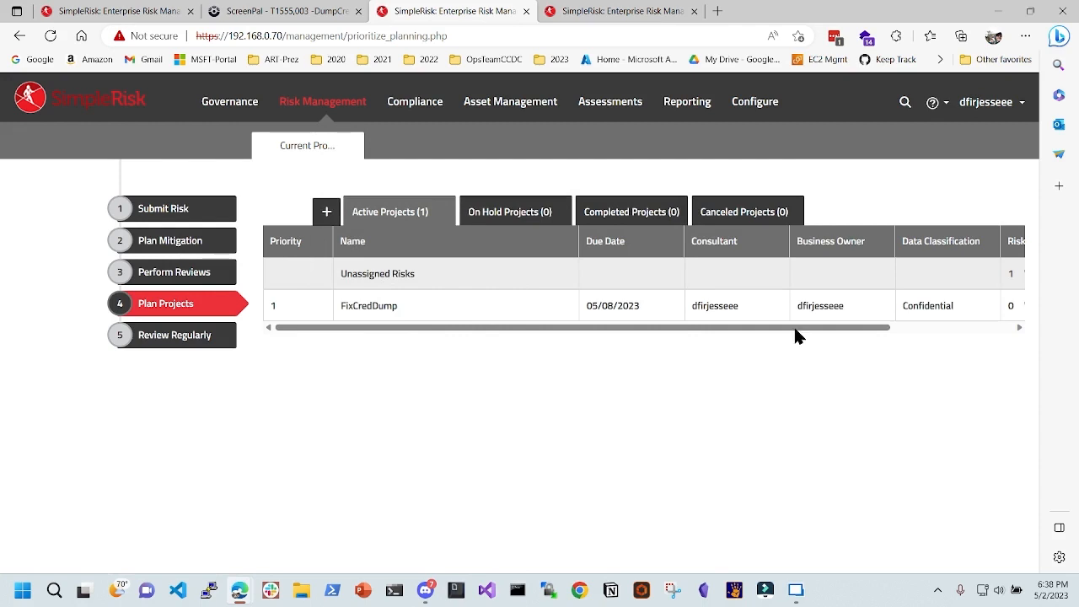
- Scroll across the Active Projects table, then open the Review Regularly list
left_click_drag(816, 328, 1007, 326)
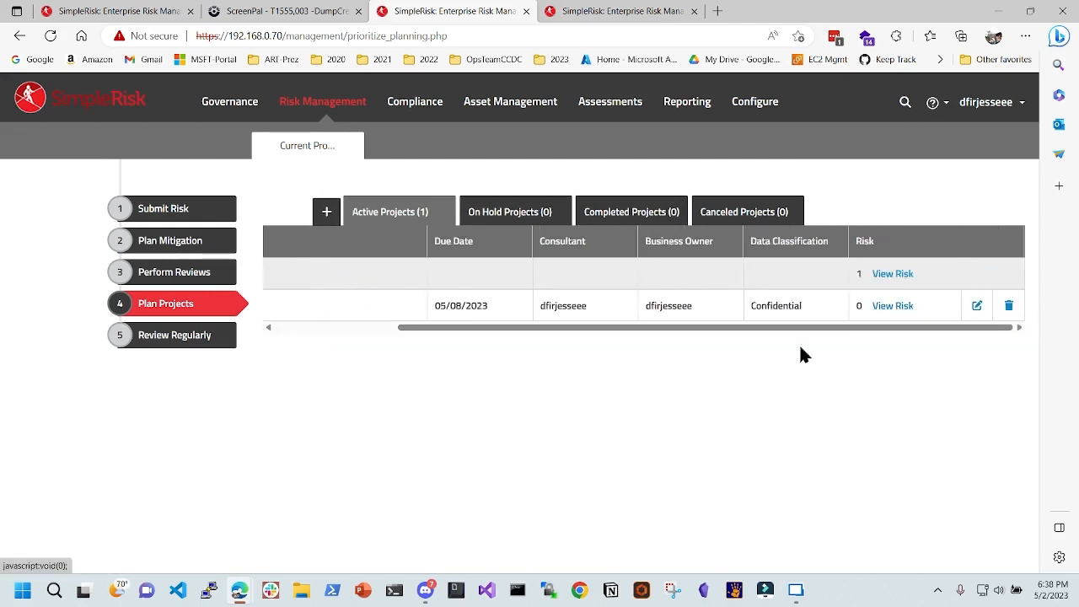
left_click_drag(743, 328, 552, 333)
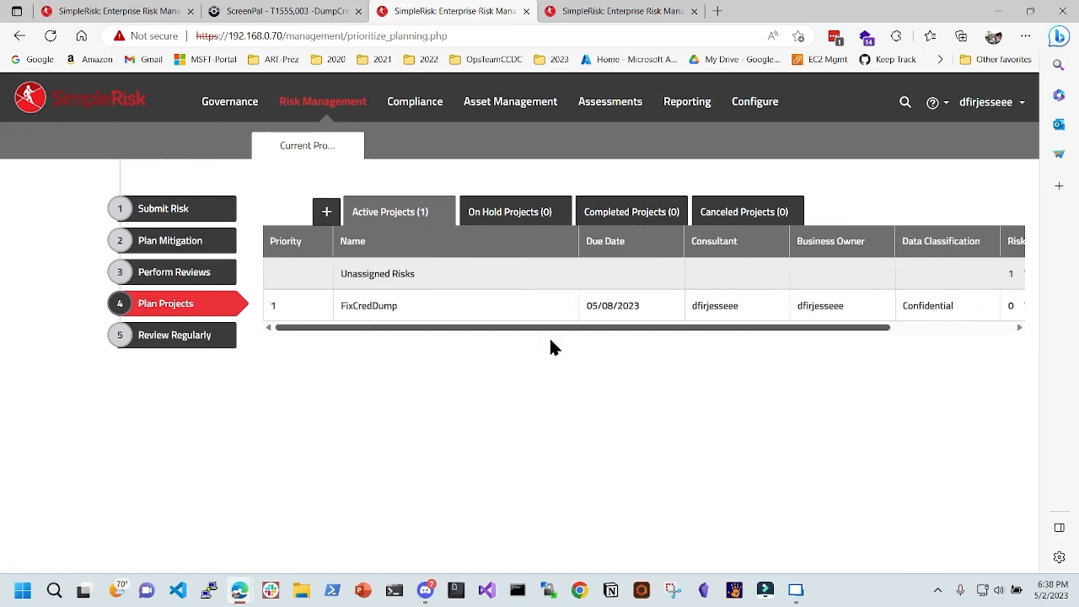
left_click(176, 336)
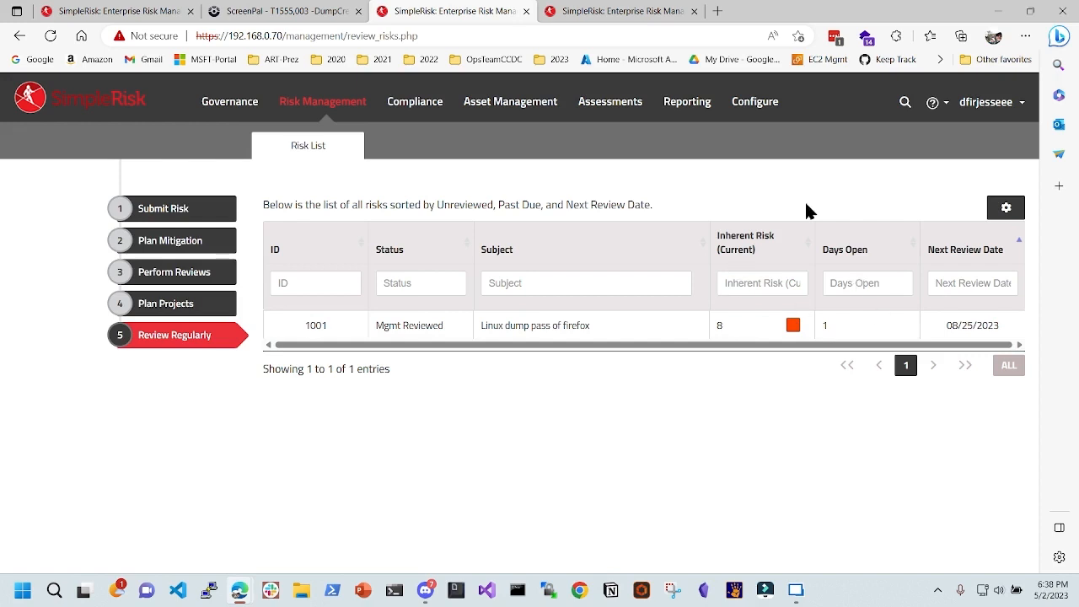
- Open the Reporting overview charting risk 1001 as open, mitigation planned and reviewed
left_click(687, 104)
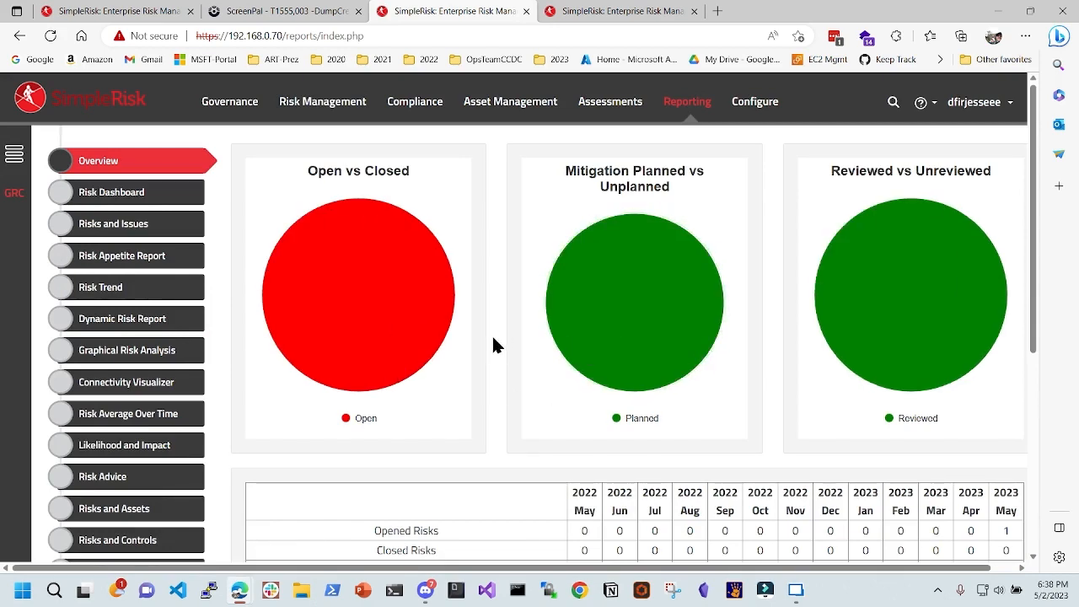
- Go over the report charts and the Opened, Closed and Total Open Risks rows
scroll(489, 348, "down", 3)
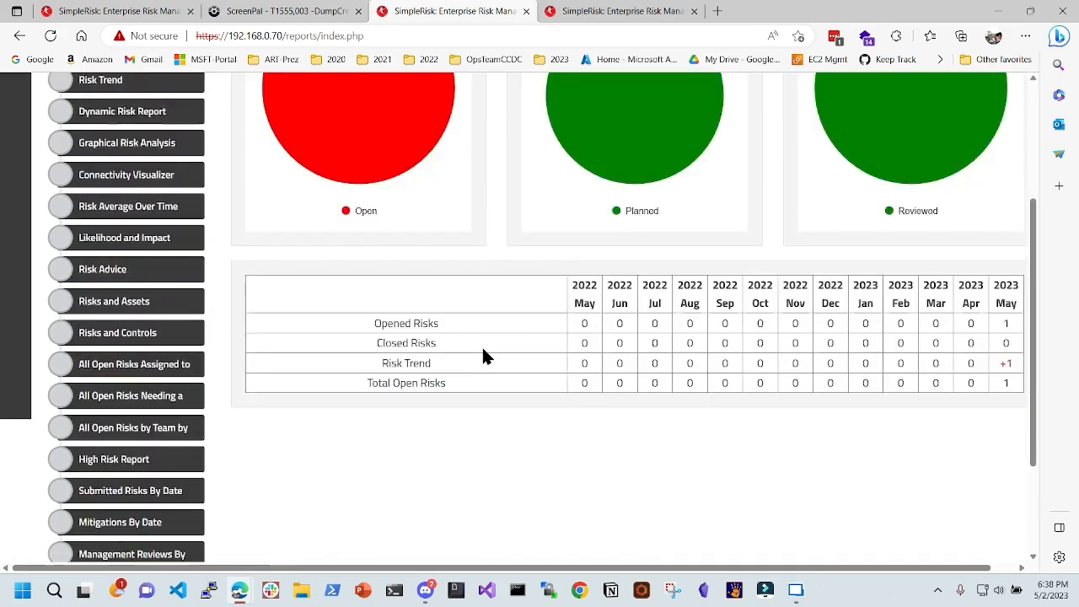
scroll(964, 434, "up", 1)
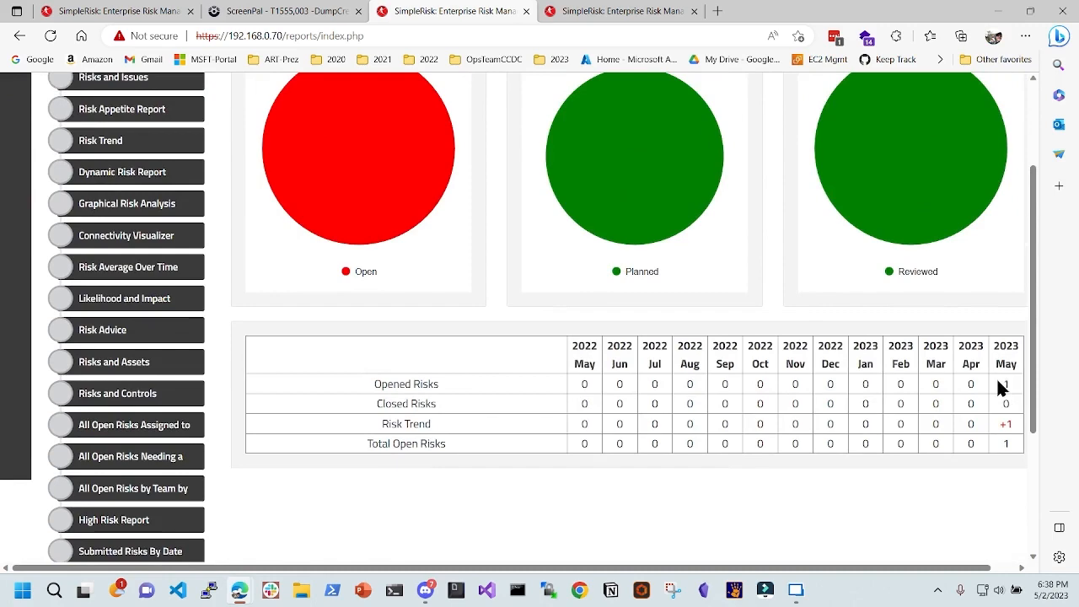
scroll(982, 385, "up", 3)
scroll(637, 496, "down", 1)
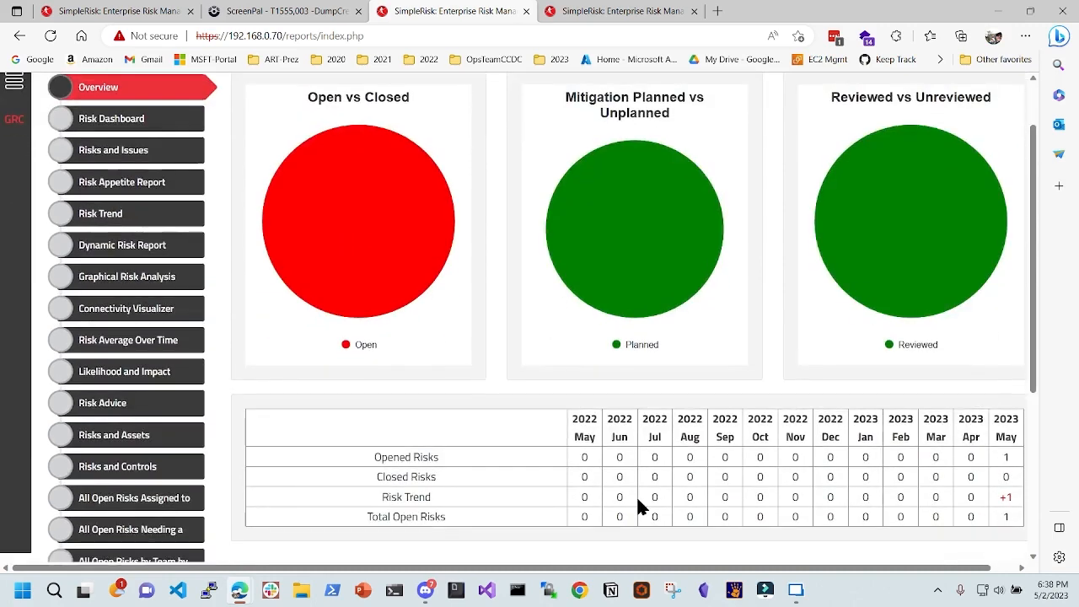
left_click_drag(400, 463, 470, 465)
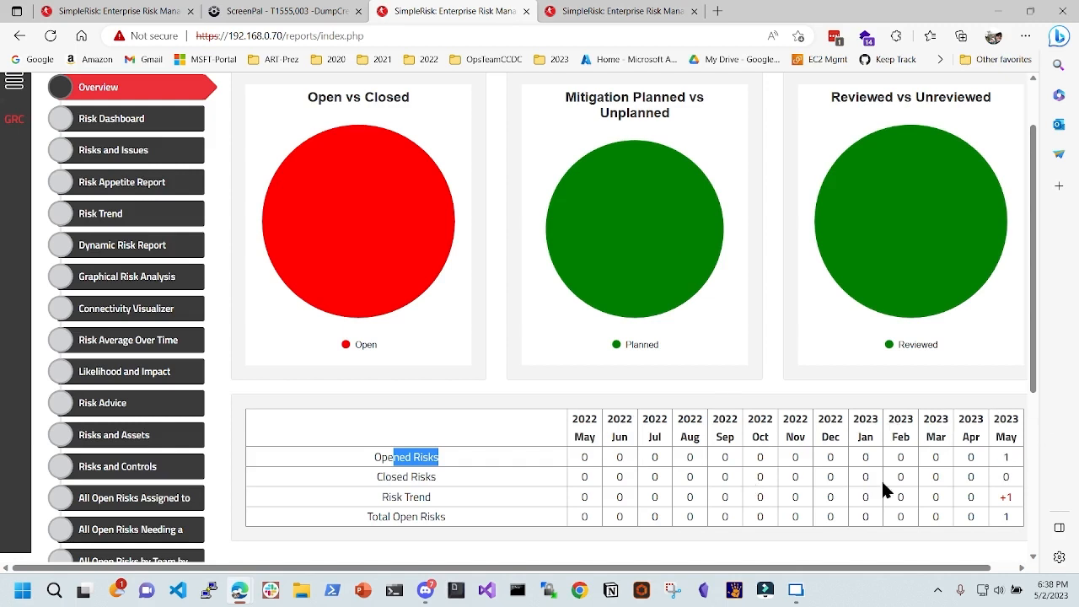
left_click_drag(372, 480, 561, 474)
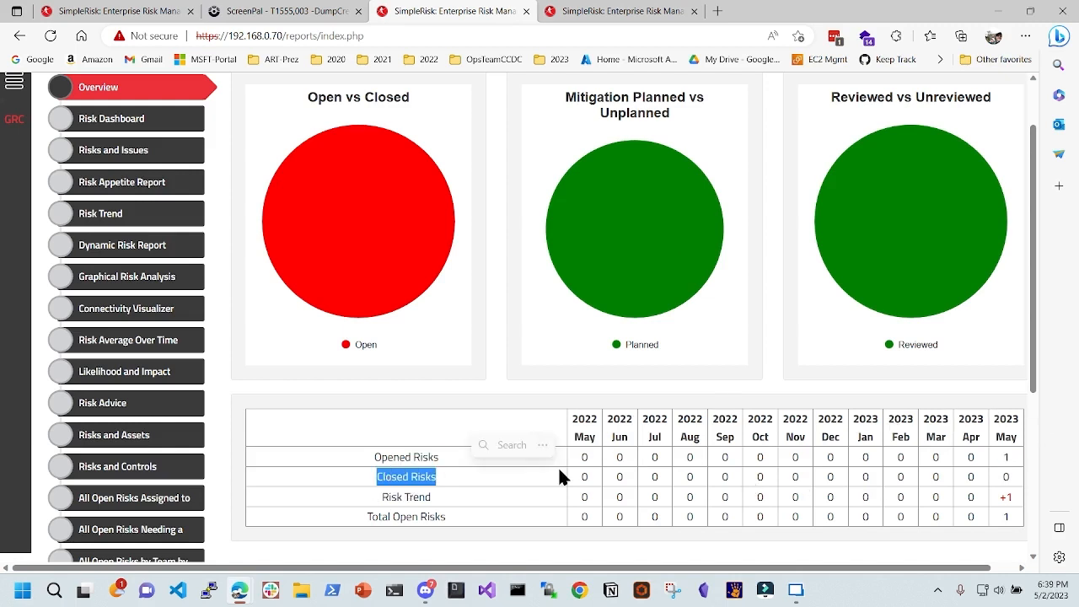
left_click_drag(403, 501, 477, 520)
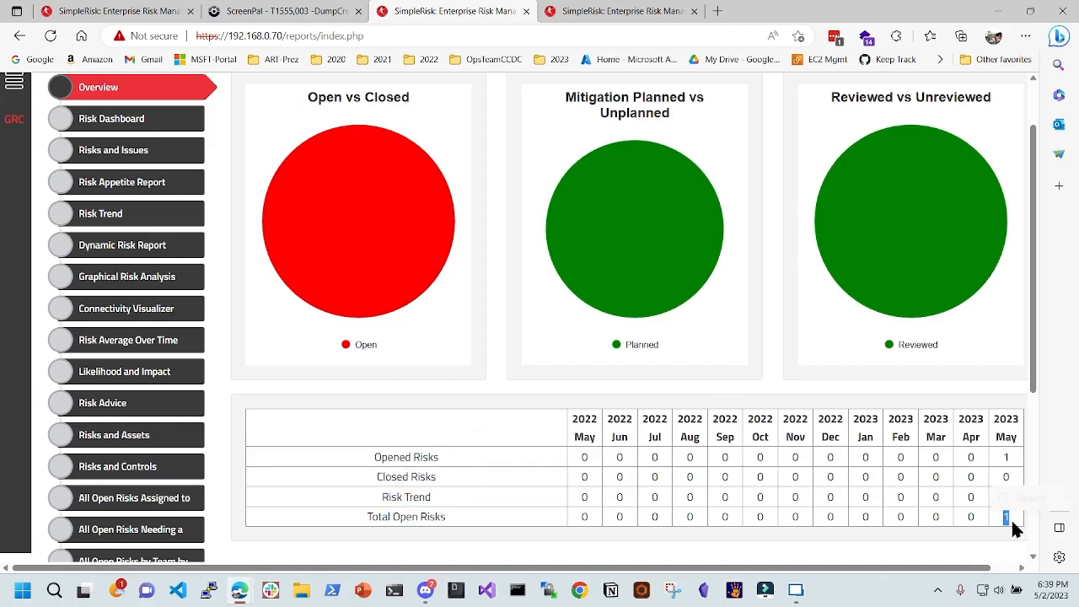
- Open the Self Assessments list with CSC, HIPAA, NIST 800-171 and PCI DSS 3.2
scroll(860, 499, "up", 1)
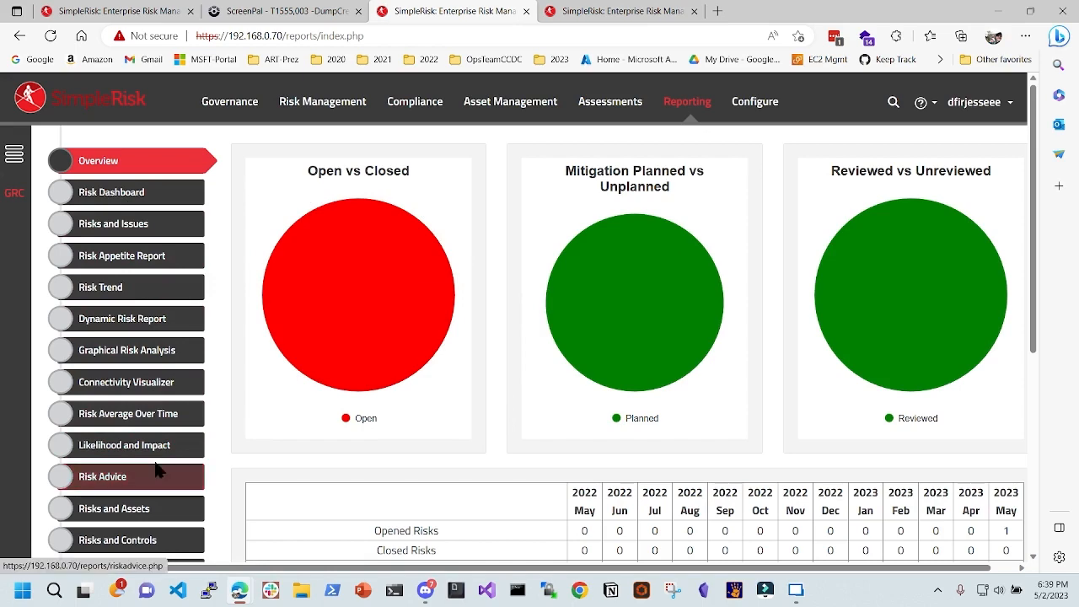
scroll(156, 455, "down", 1)
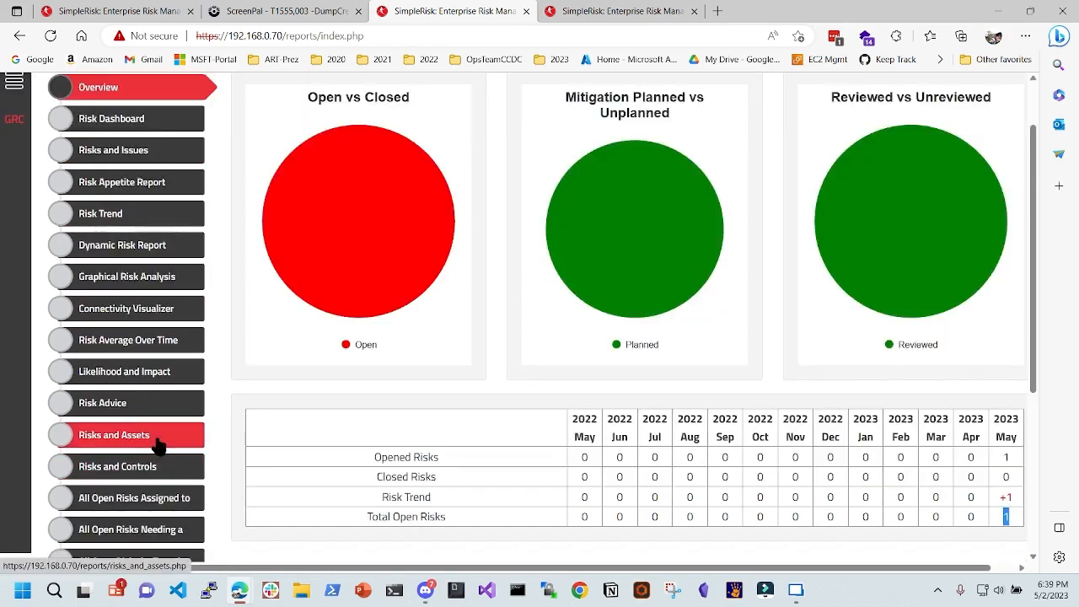
scroll(158, 444, "up", 1)
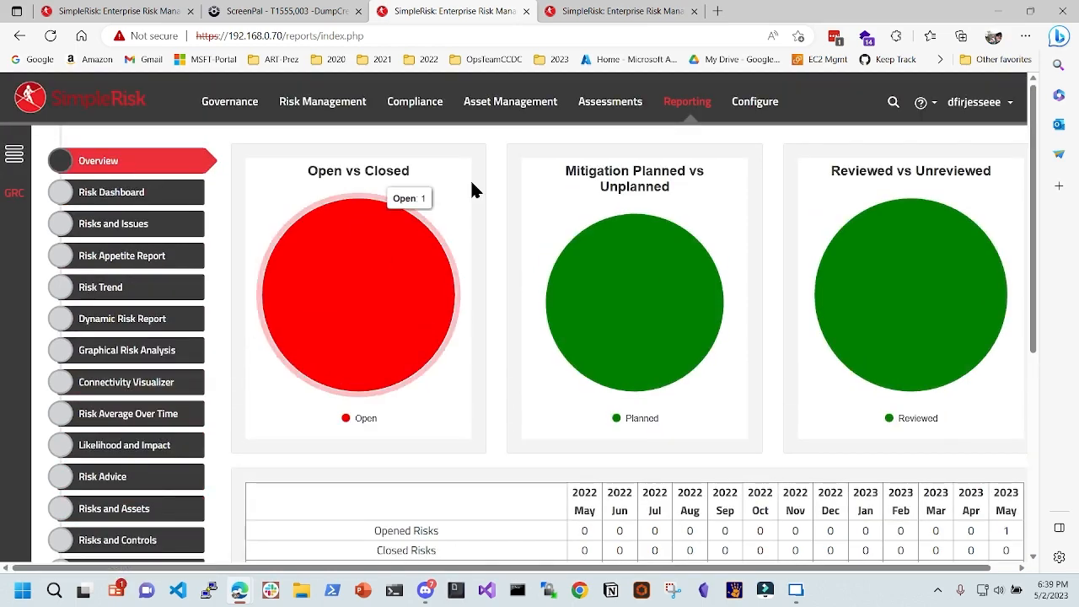
left_click(612, 103)
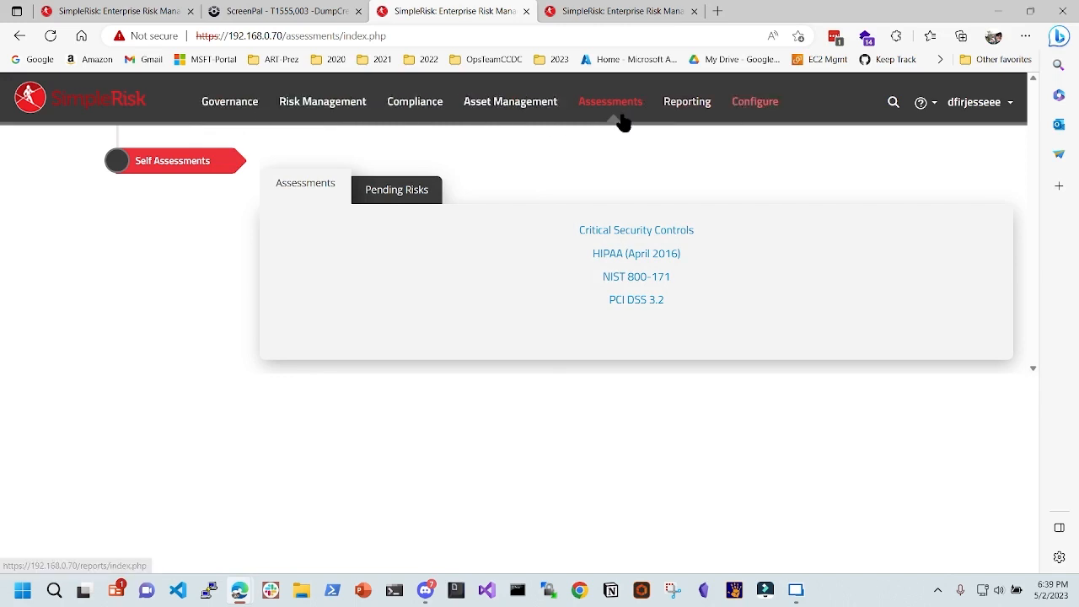
- Compare the local Submit Risk form and Add and Remove Values page with the demo site
left_click(318, 105)
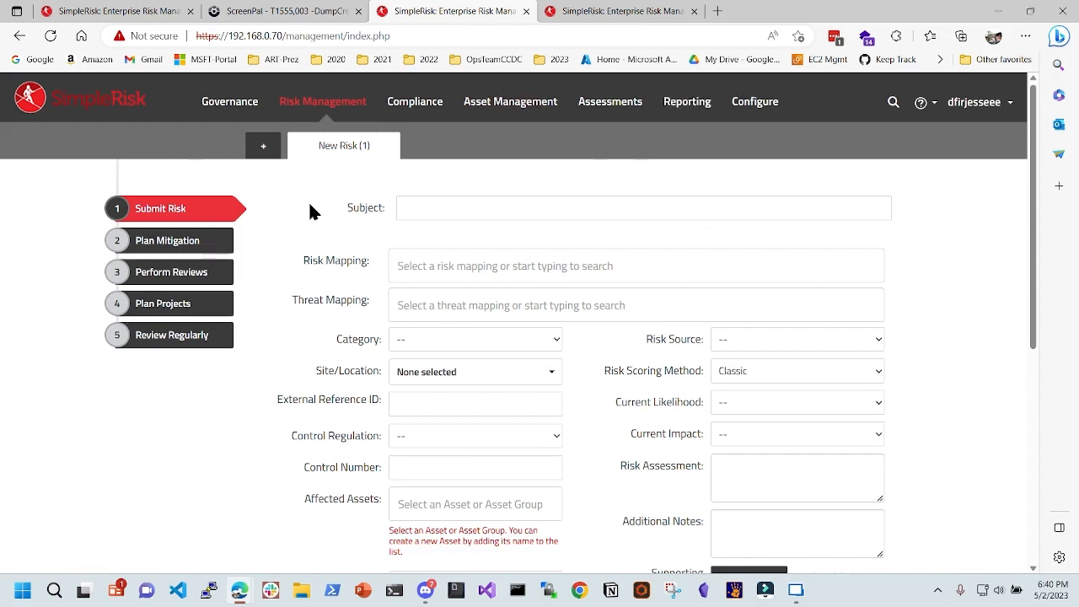
left_click(101, 11)
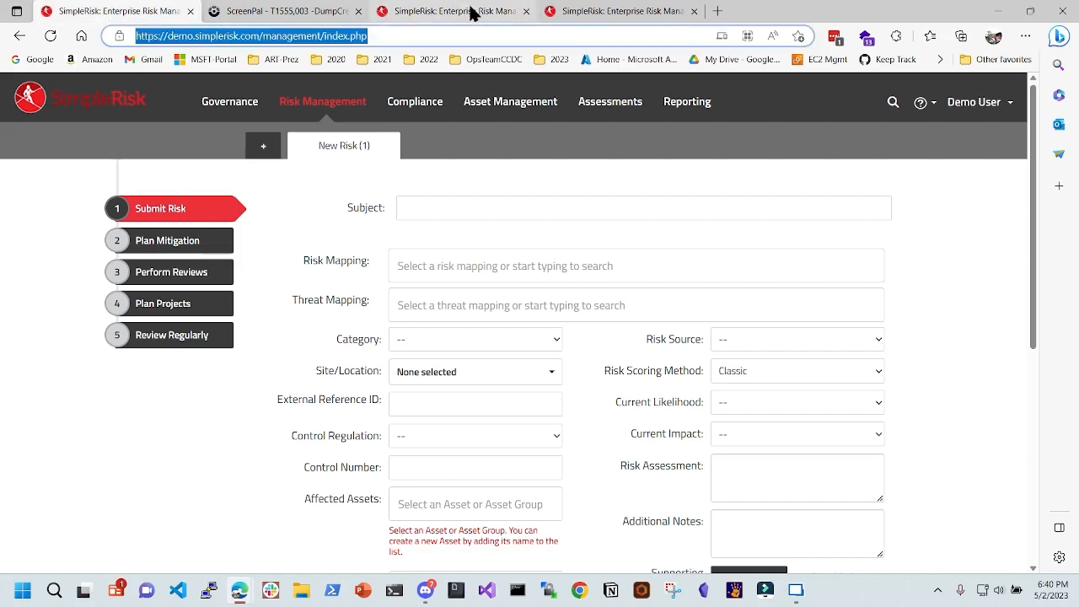
left_click(440, 15)
left_click(573, 12)
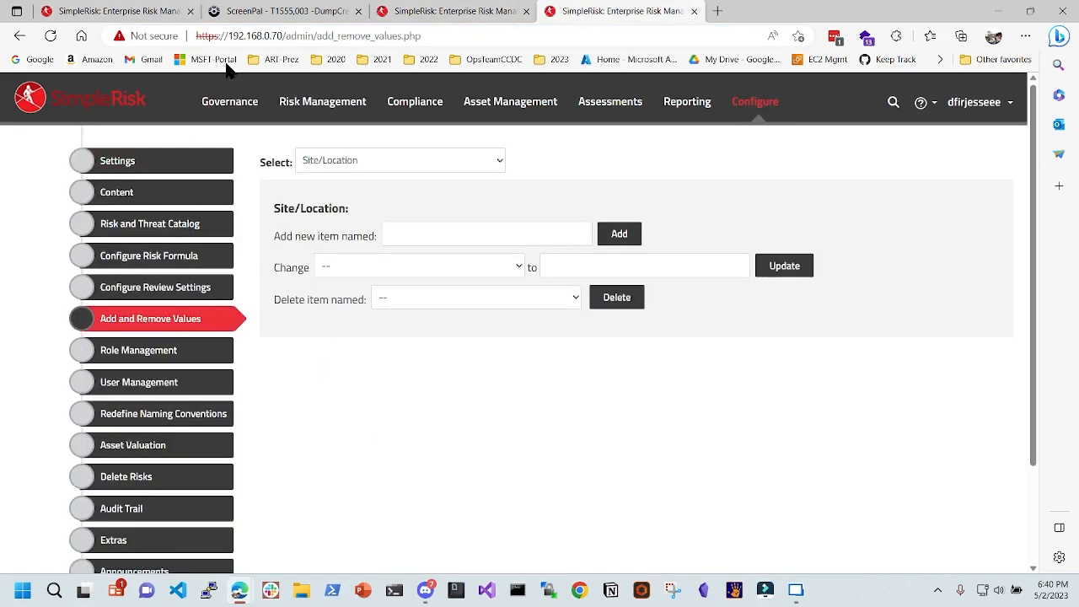
left_click(270, 11)
left_click(118, 11)
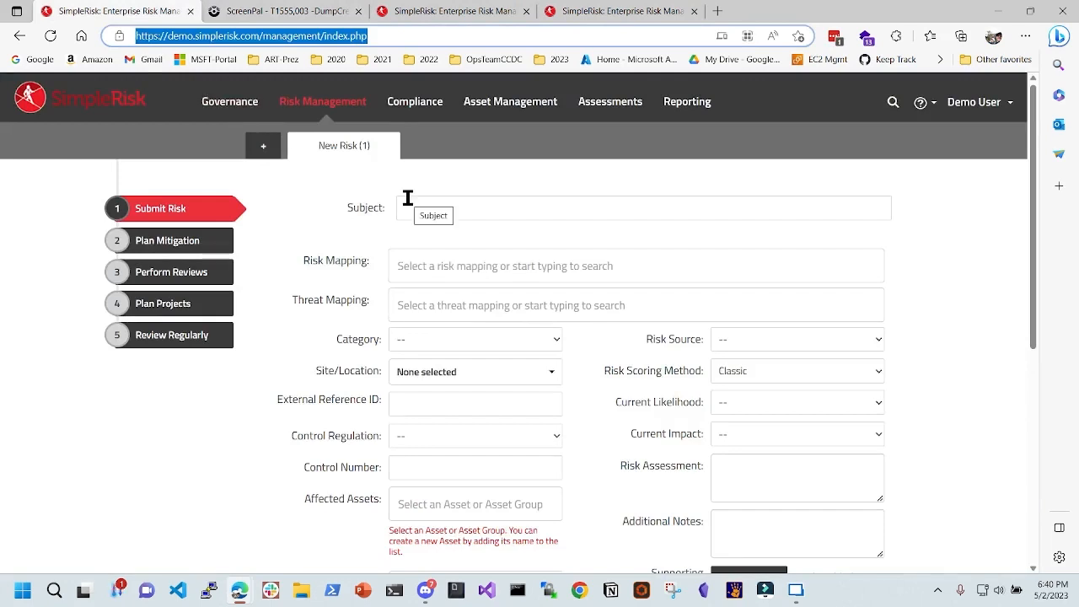
left_click(570, 12)
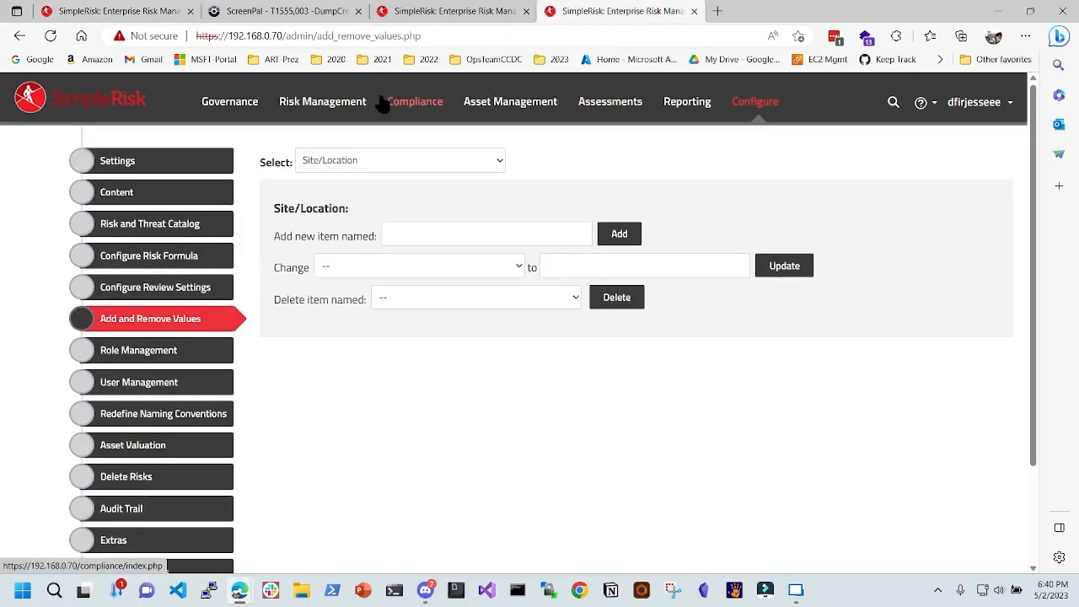
- Open the empty Plan Mitigation list of risks needing mitigation planning
left_click(308, 103)
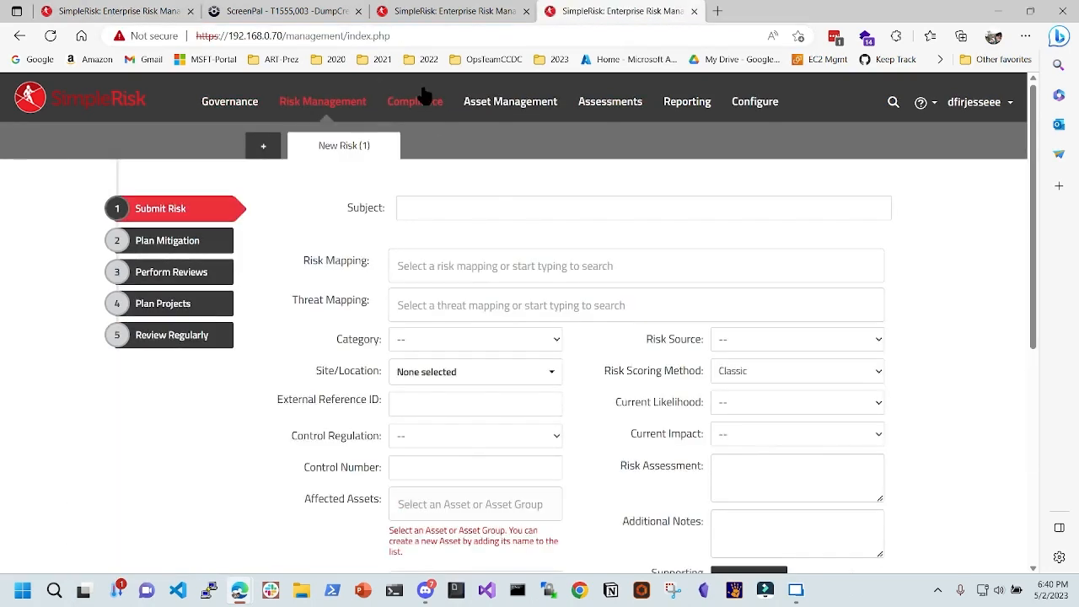
left_click(611, 106)
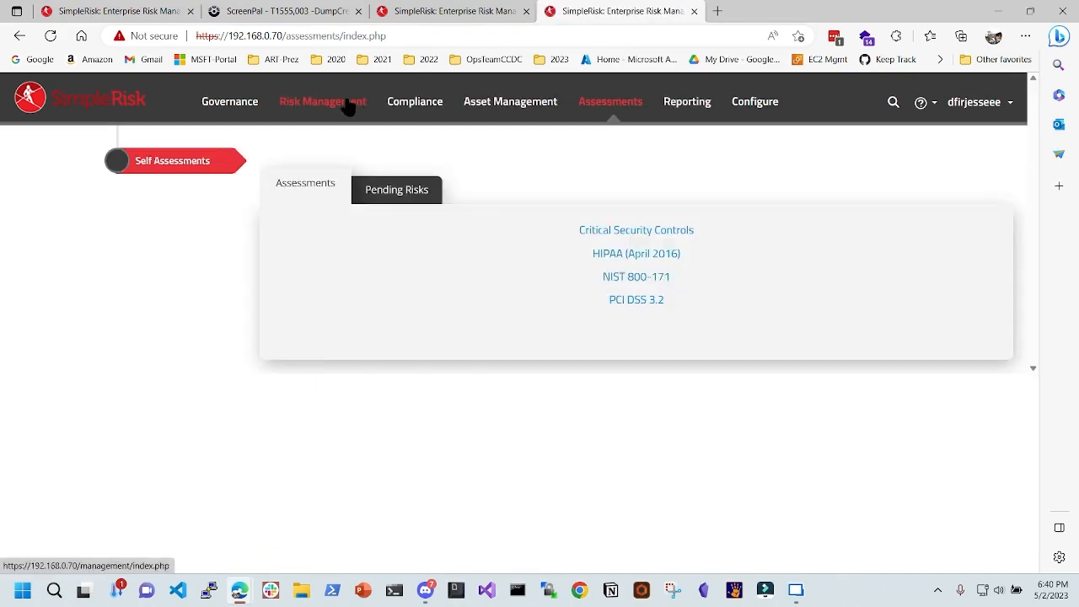
left_click(321, 103)
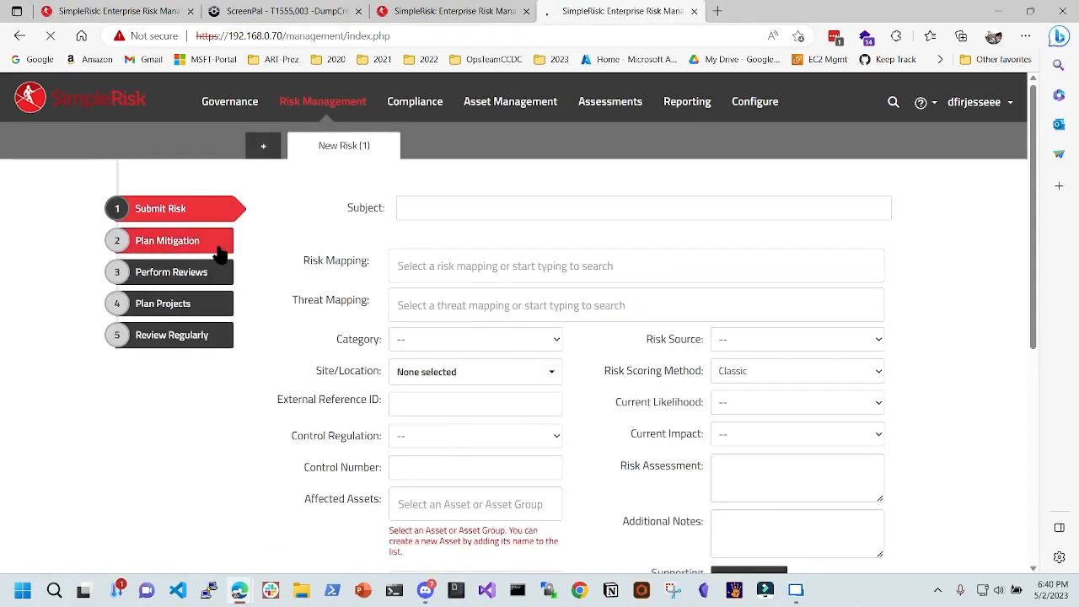
left_click(220, 253)
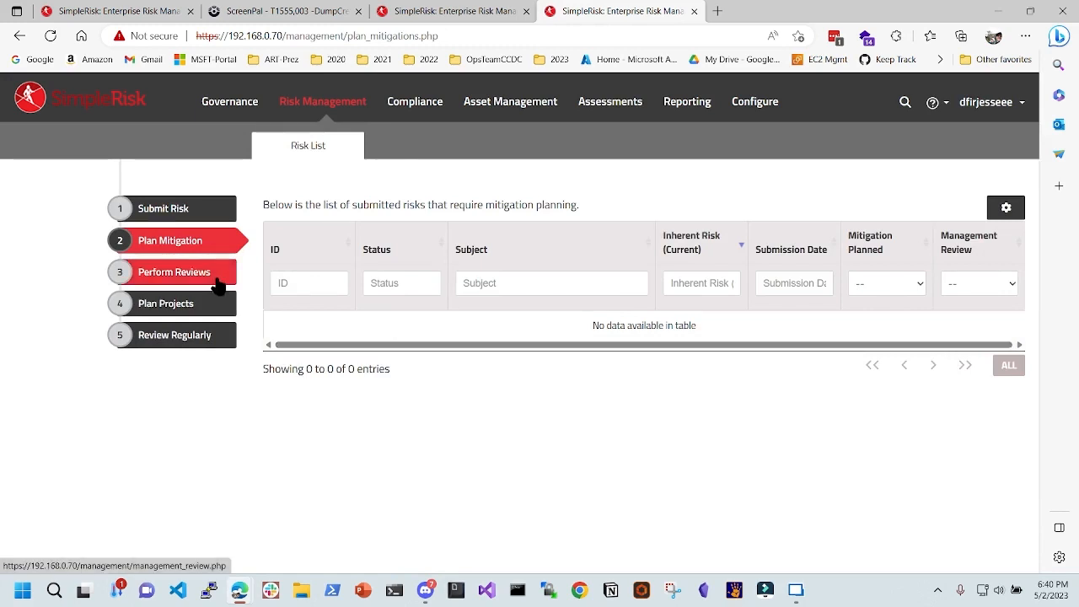
- Open risk 1001's details from the Review Regularly list
left_click(205, 308)
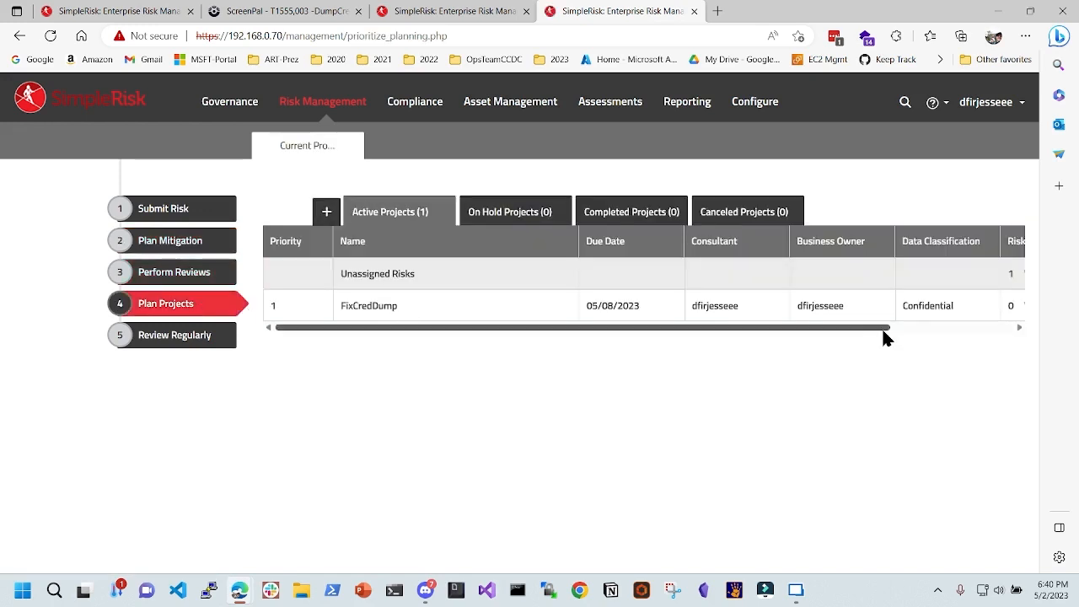
left_click(166, 335)
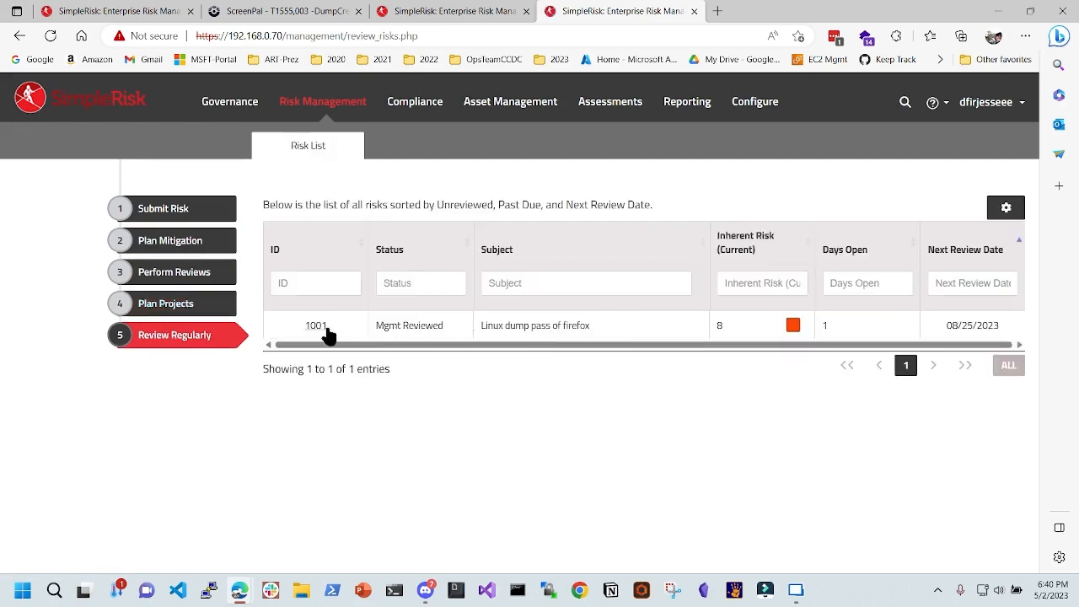
left_click(324, 328)
scroll(522, 329, "down", 3)
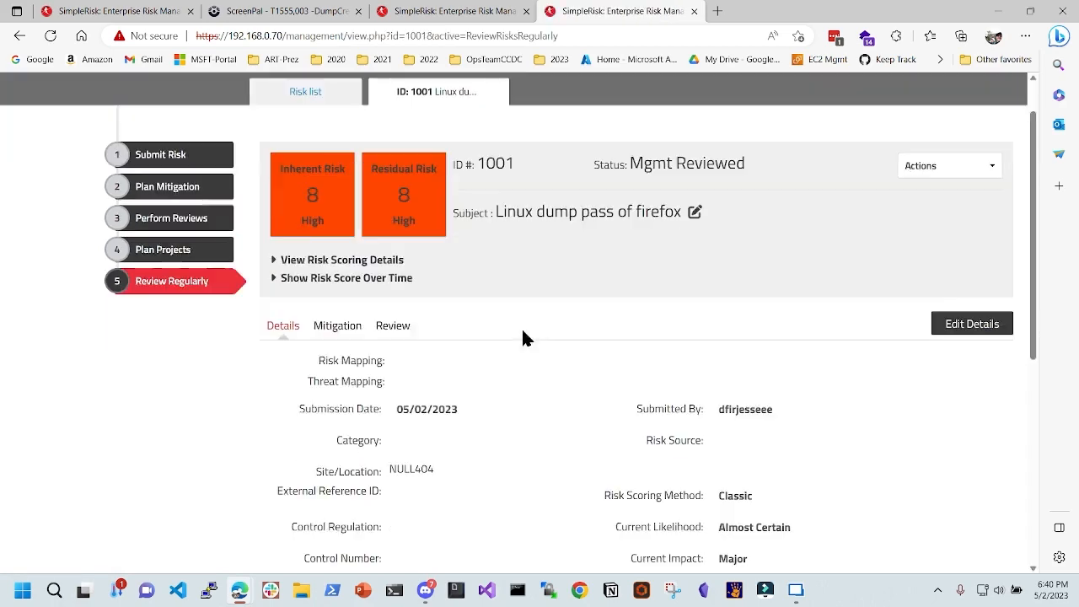
scroll(519, 336, "down", 3)
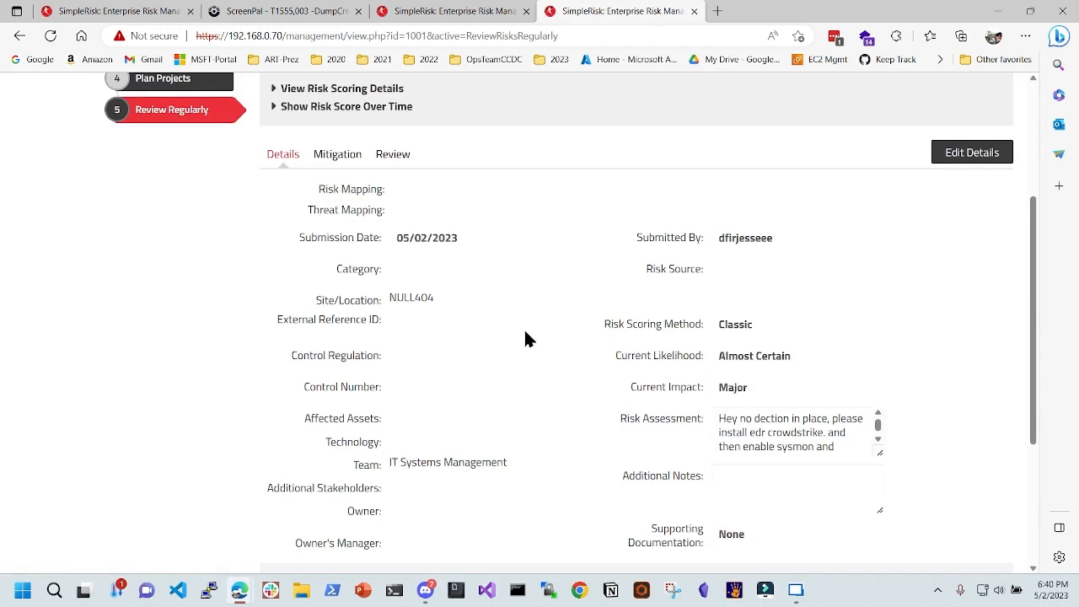
scroll(506, 358, "up", 6)
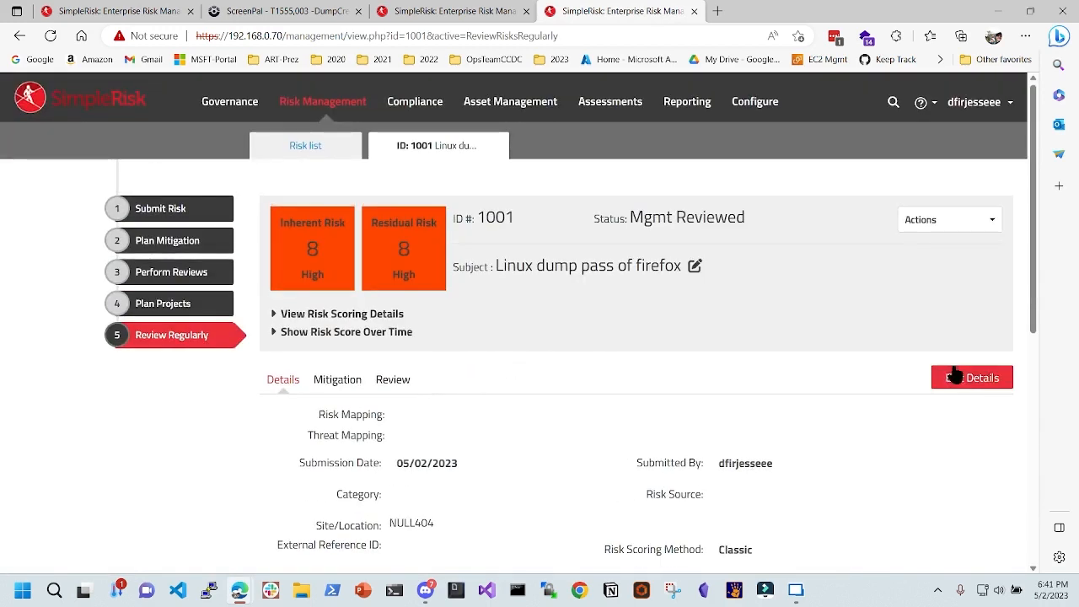
- Show risk 1001's last review and mitigation details, highlighting the $200,001 to $300,000 cost
left_click(395, 383)
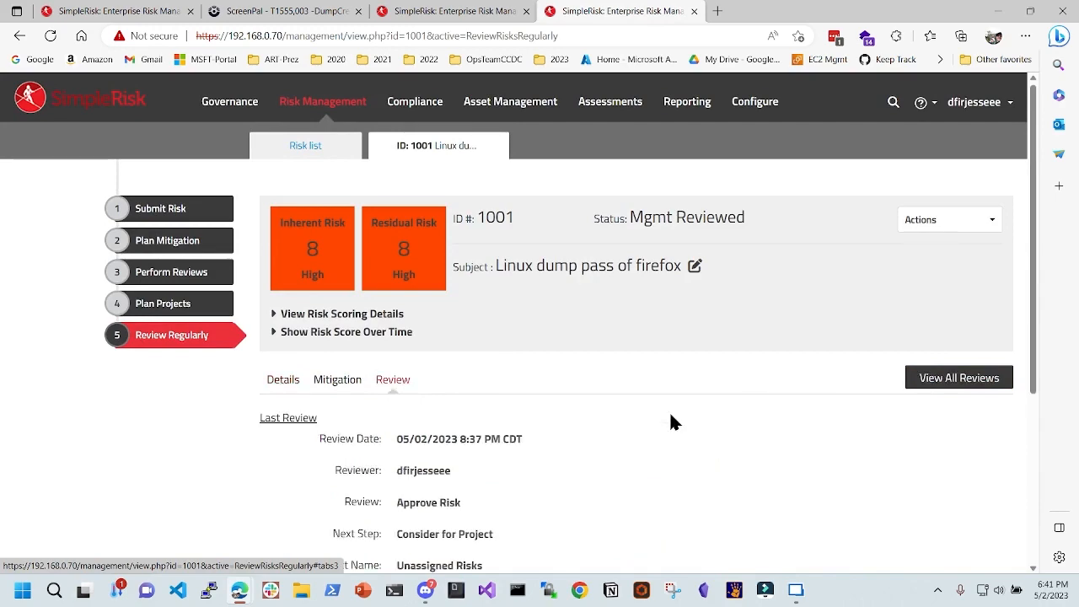
scroll(603, 426, "down", 3)
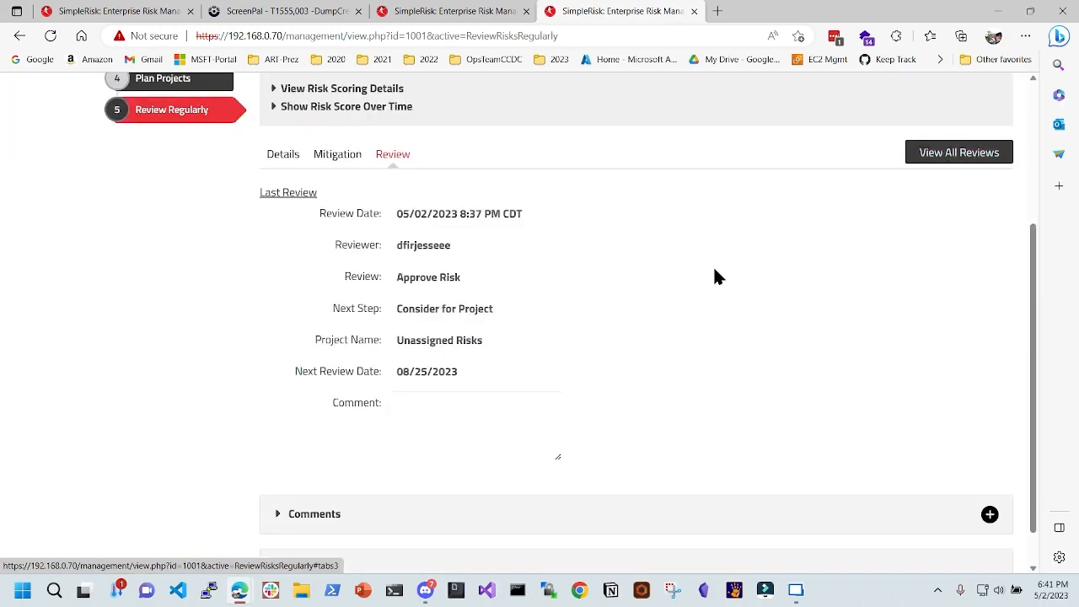
scroll(663, 291, "up", 3)
left_click(338, 382)
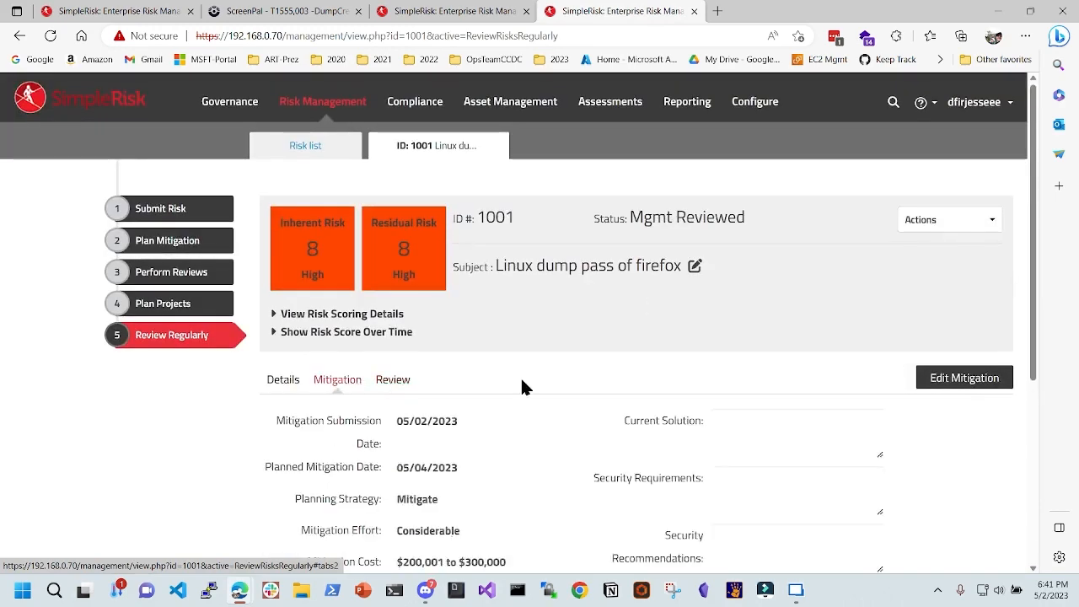
scroll(573, 352, "down", 2)
left_click_drag(457, 430, 546, 408)
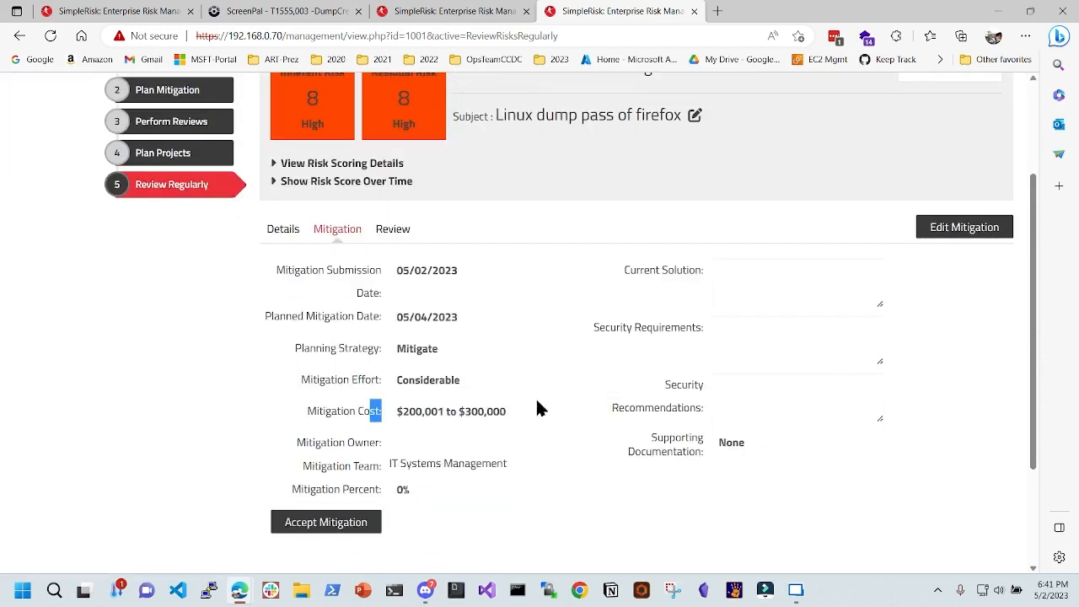
left_click_drag(478, 413, 404, 429)
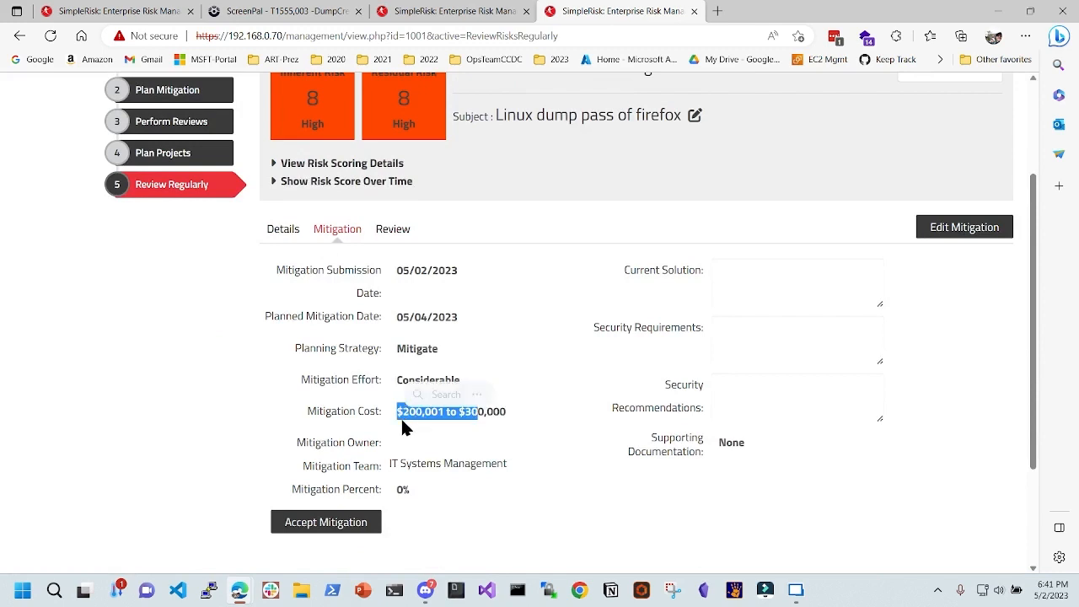
left_click(565, 430)
scroll(548, 426, "up", 1)
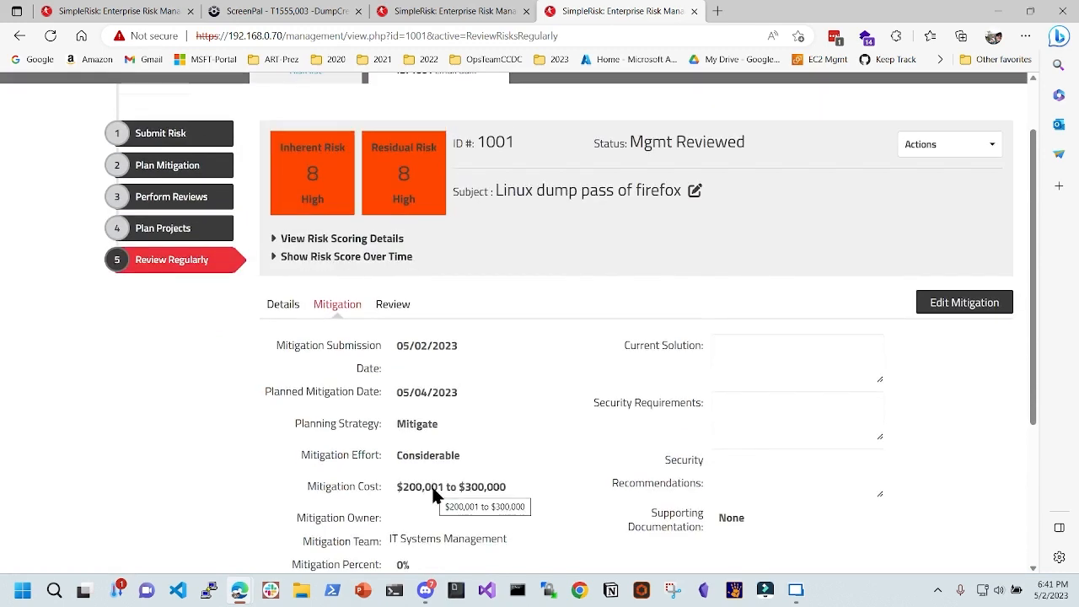
- Put risk 1001's mitigation into edit mode, leaving the cost at $200,001 to $300,000
left_click(963, 305)
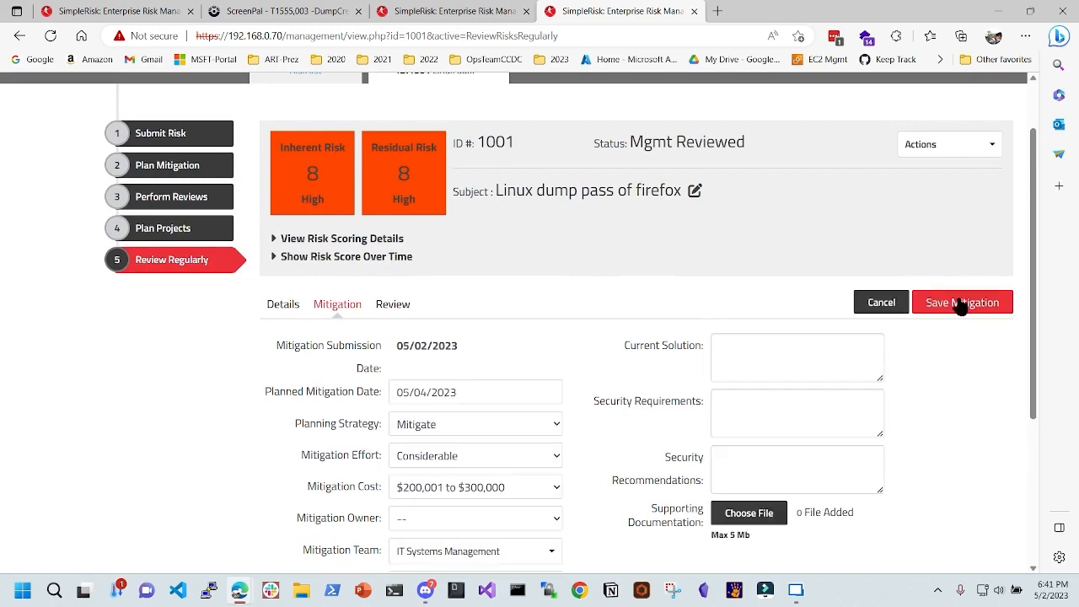
left_click(516, 492)
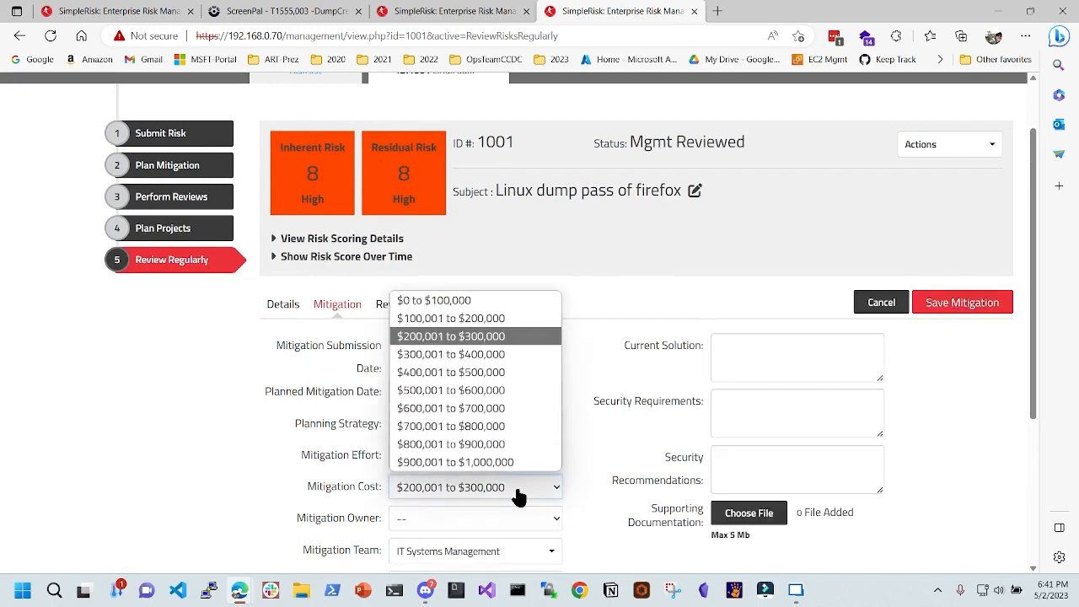
left_click(519, 496)
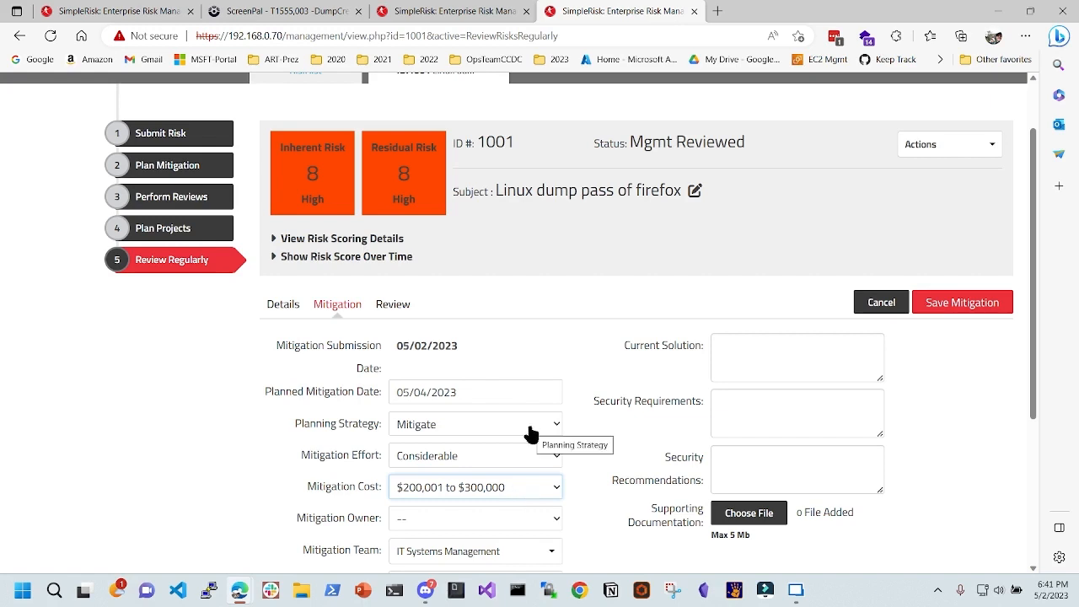
scroll(530, 435, "up", 1)
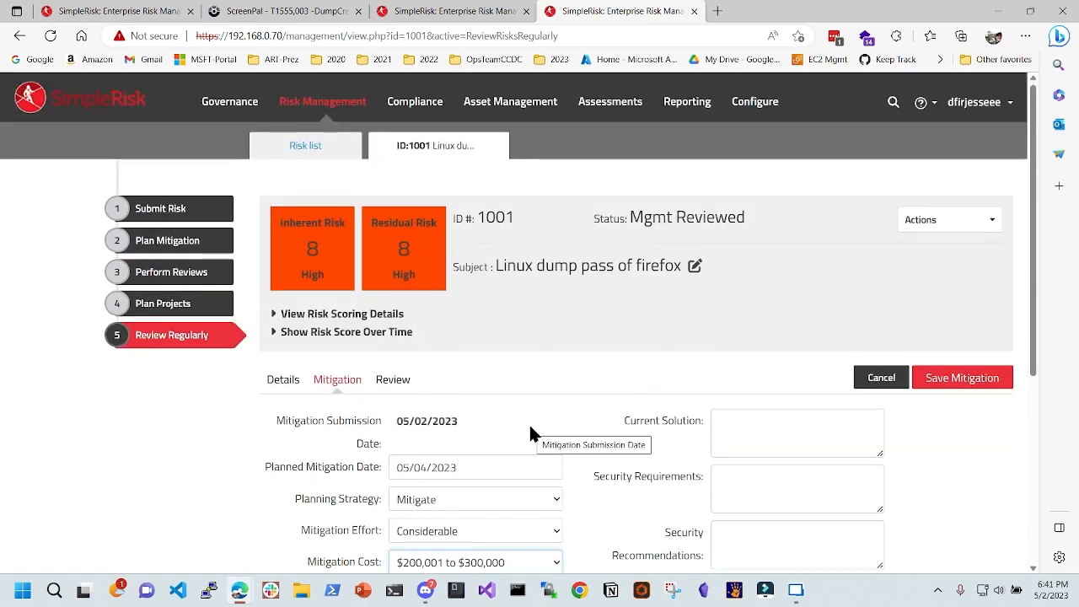
scroll(530, 432, "down", 1)
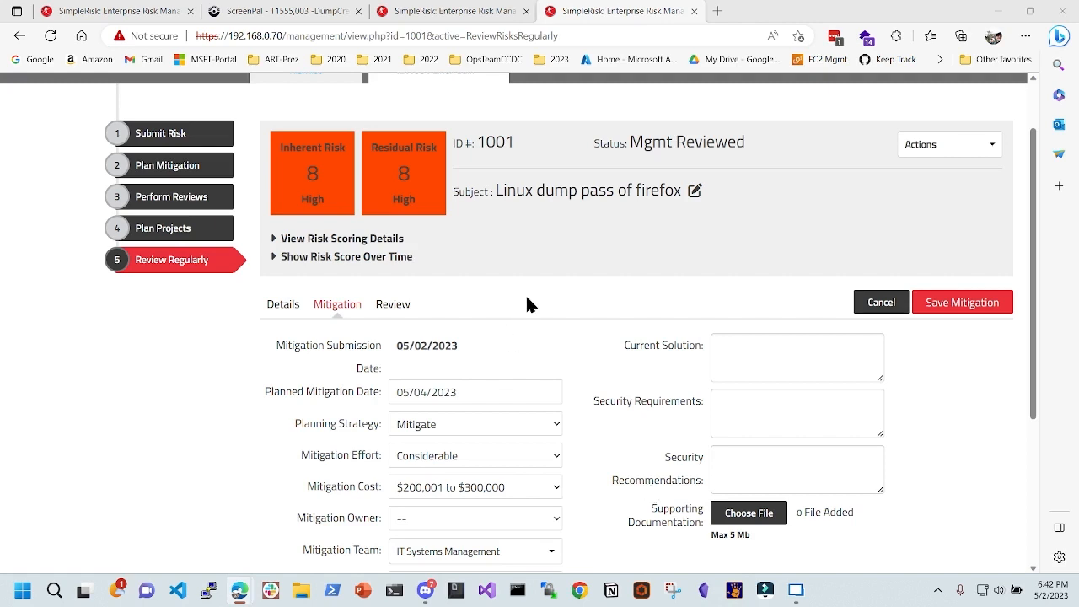
scroll(506, 279, "up", 2)
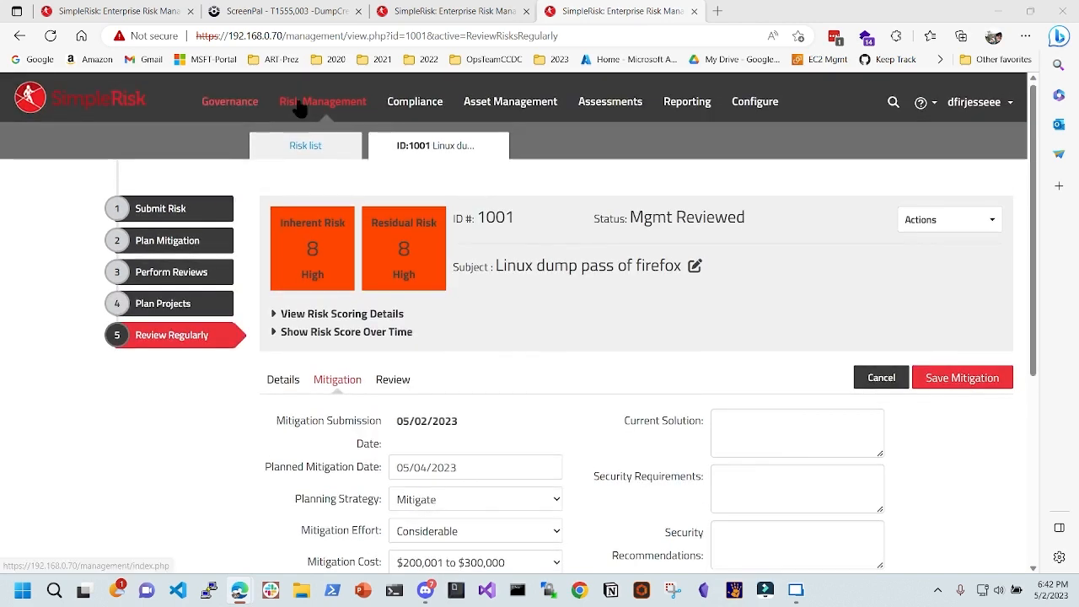
- Start a new risk with the subject 'warlock is a risk'
left_click(182, 212)
left_click(473, 210)
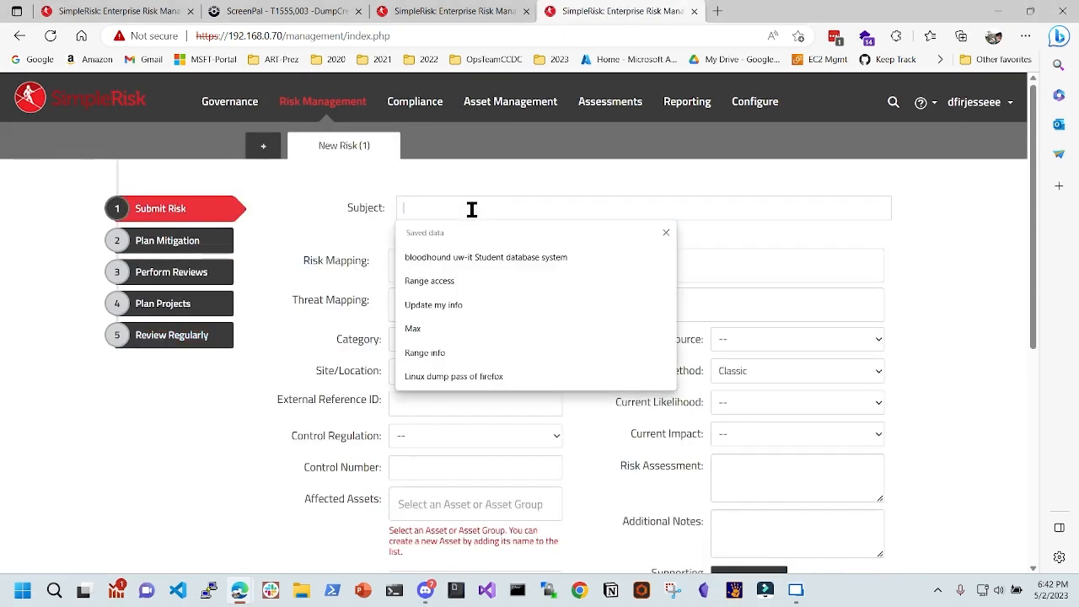
type("war")
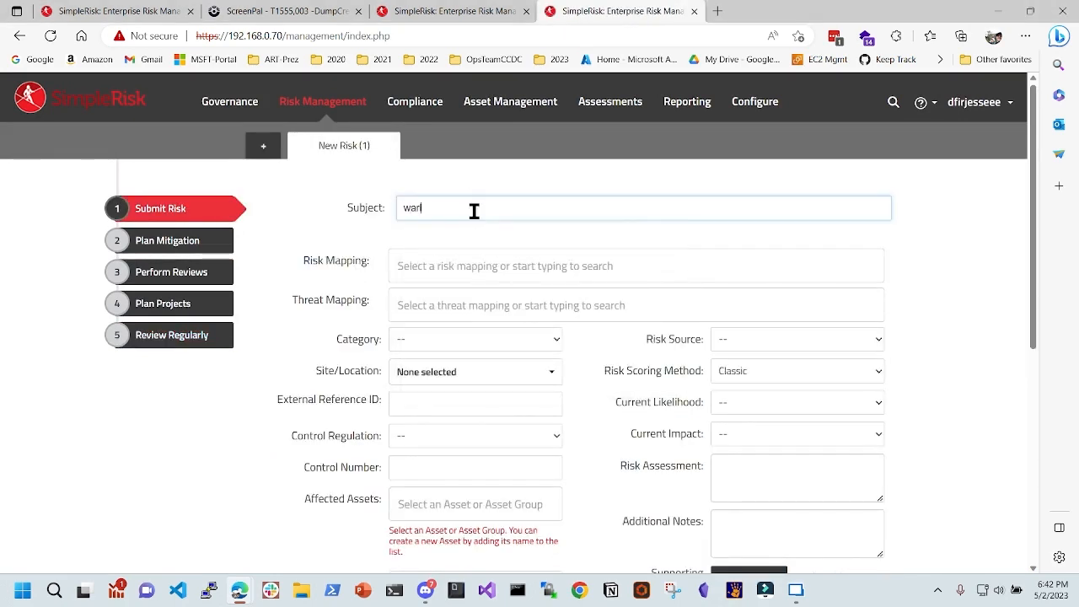
type("lock is a risk")
scroll(506, 348, "down", 3)
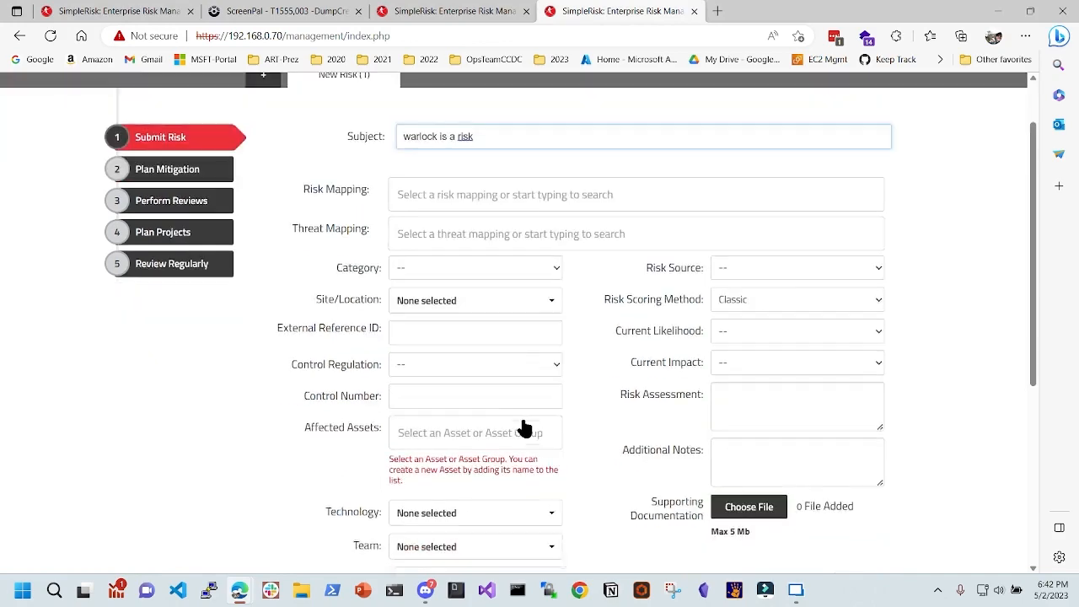
scroll(506, 348, "down", 1)
scroll(618, 276, "up", 2)
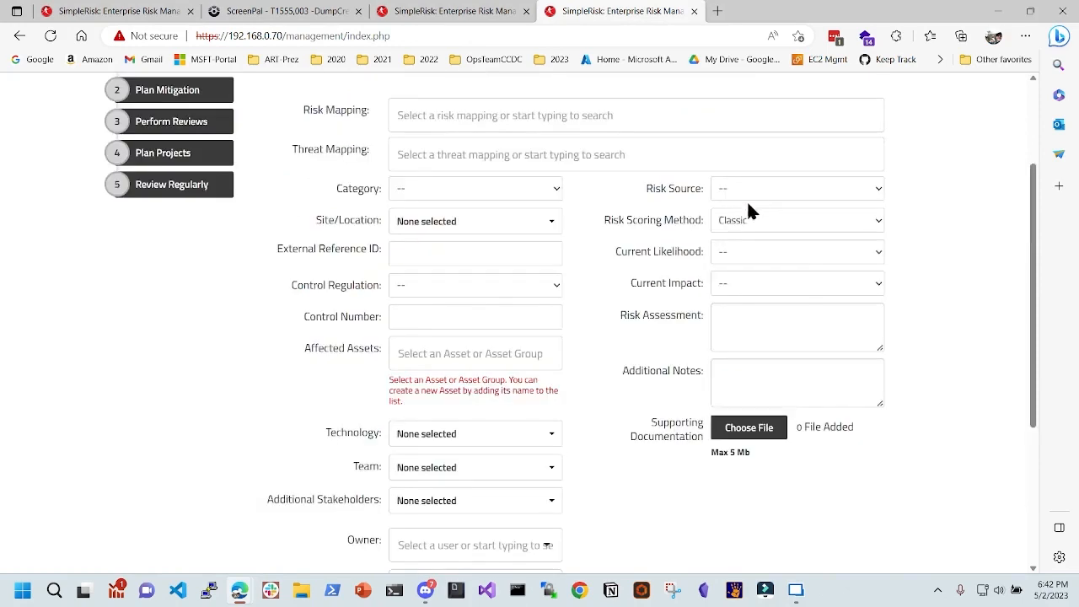
- Check the Risk Source, Scoring Method (Classic) and Impact lists, then abandon the form for Configure
left_click(759, 192)
left_click(763, 217)
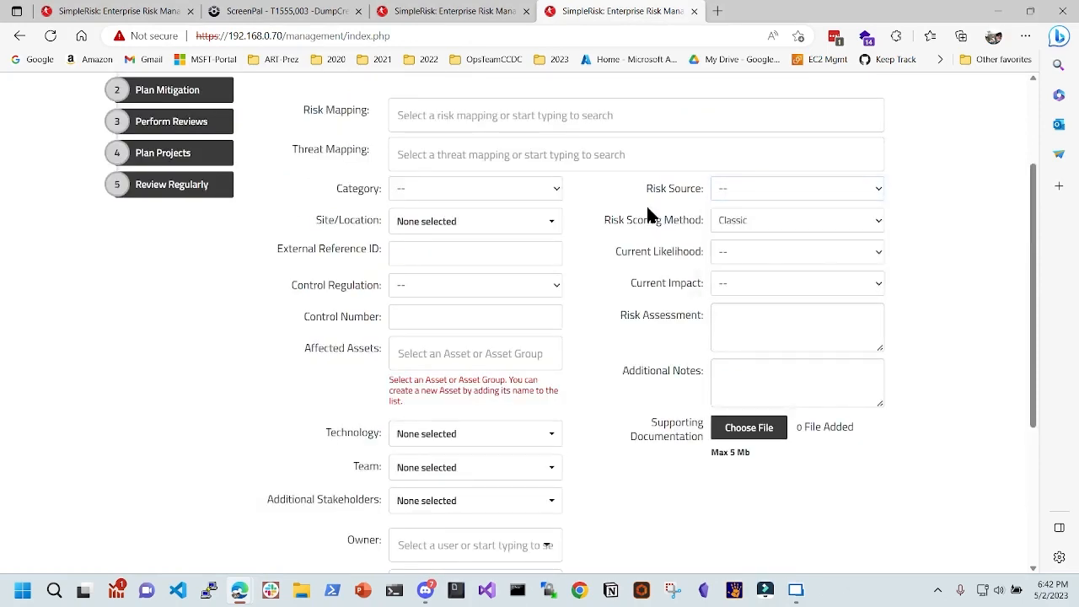
left_click(781, 224)
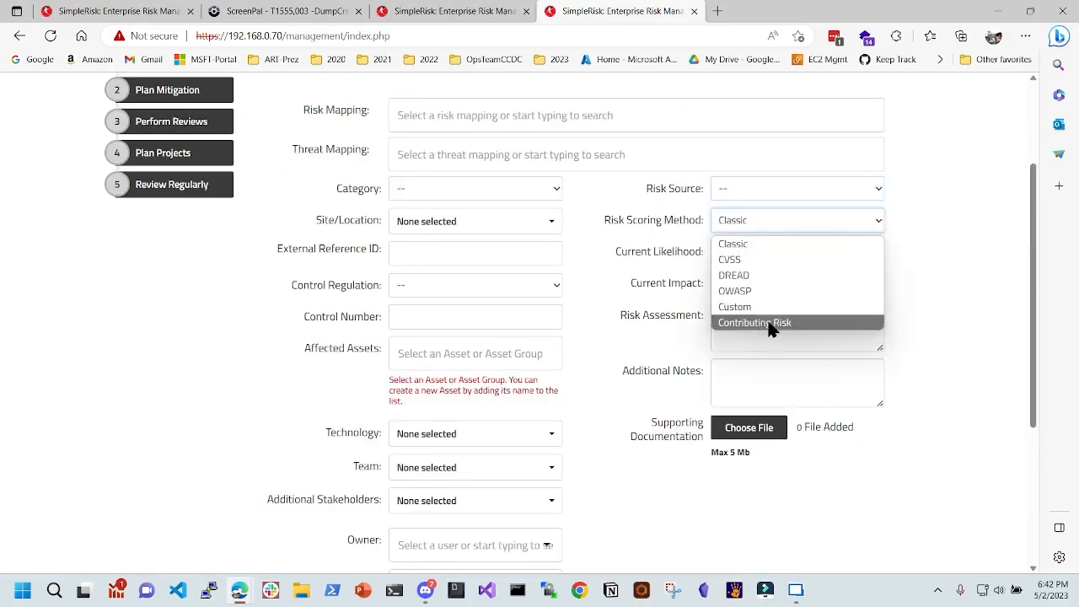
left_click(689, 290)
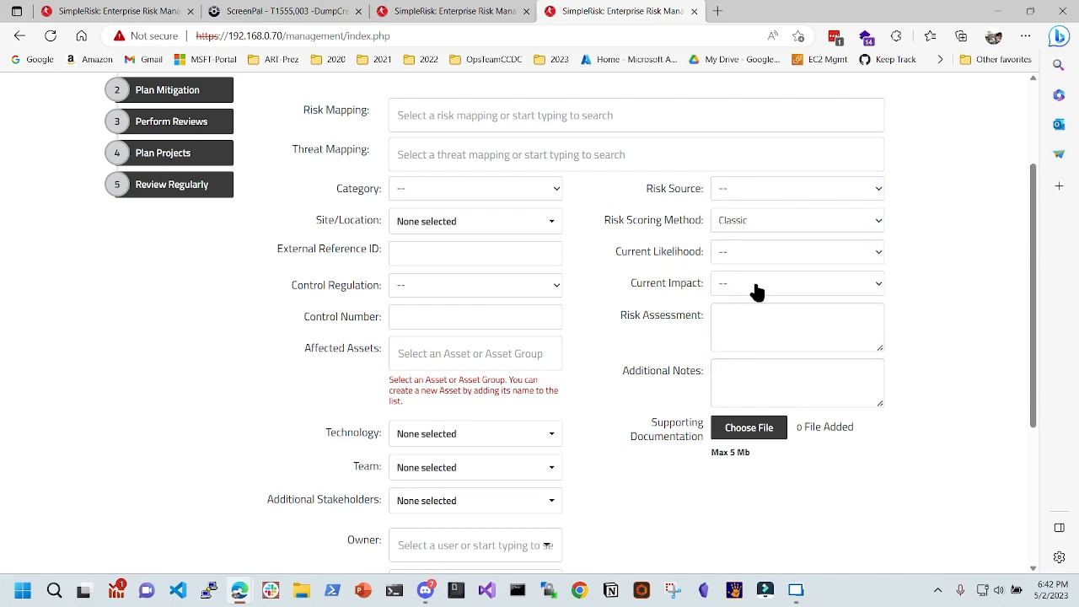
left_click(753, 285)
left_click(670, 181)
scroll(670, 181, "up", 2)
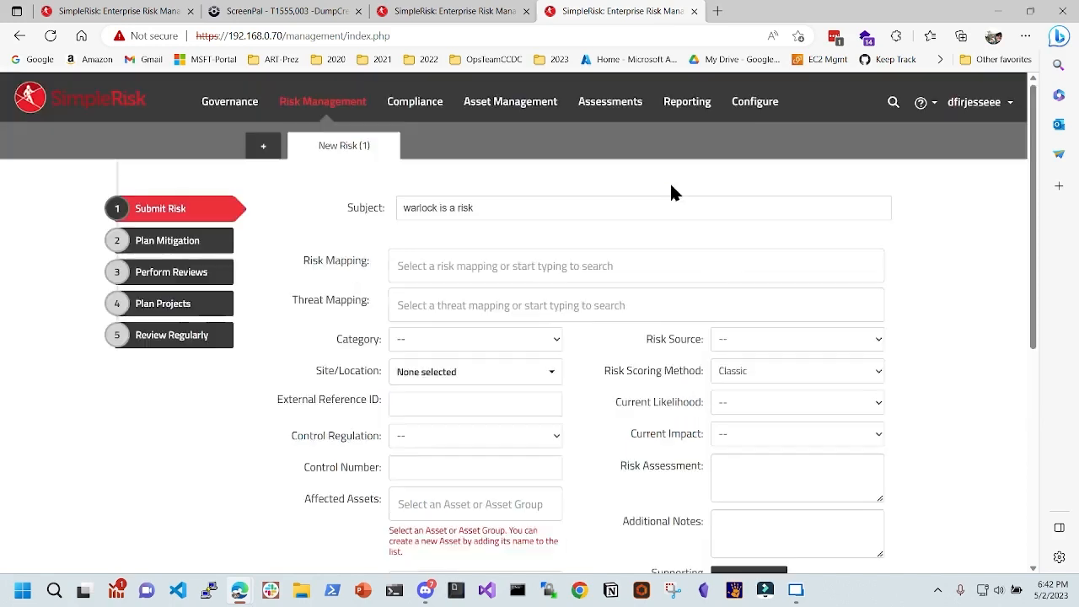
left_click(759, 101)
left_click(586, 112)
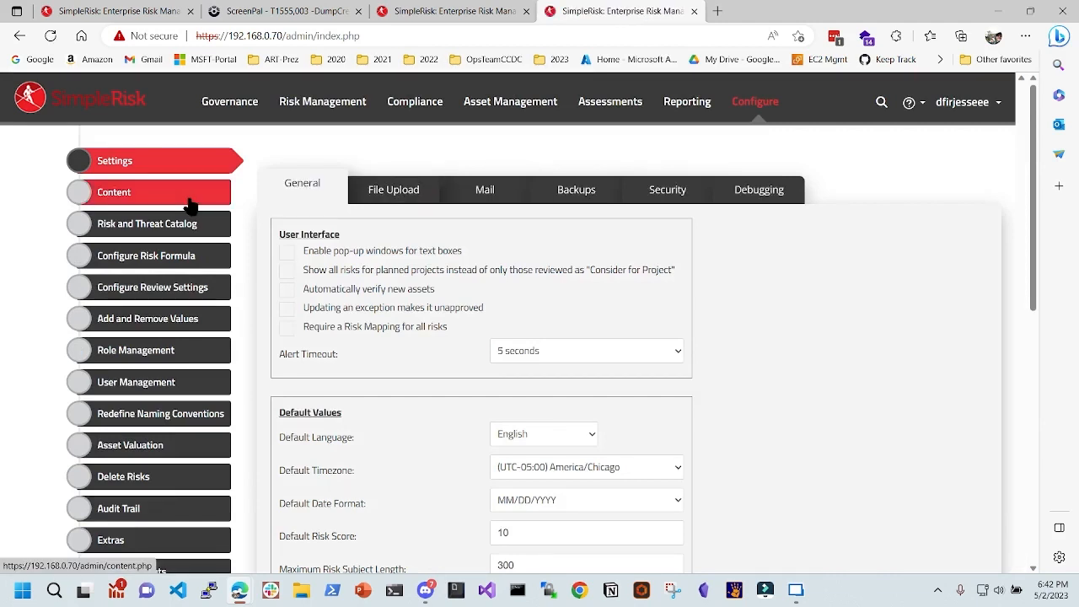
- Show the Configure Risk Formula page with the classic formula and risk matrix
left_click(173, 257)
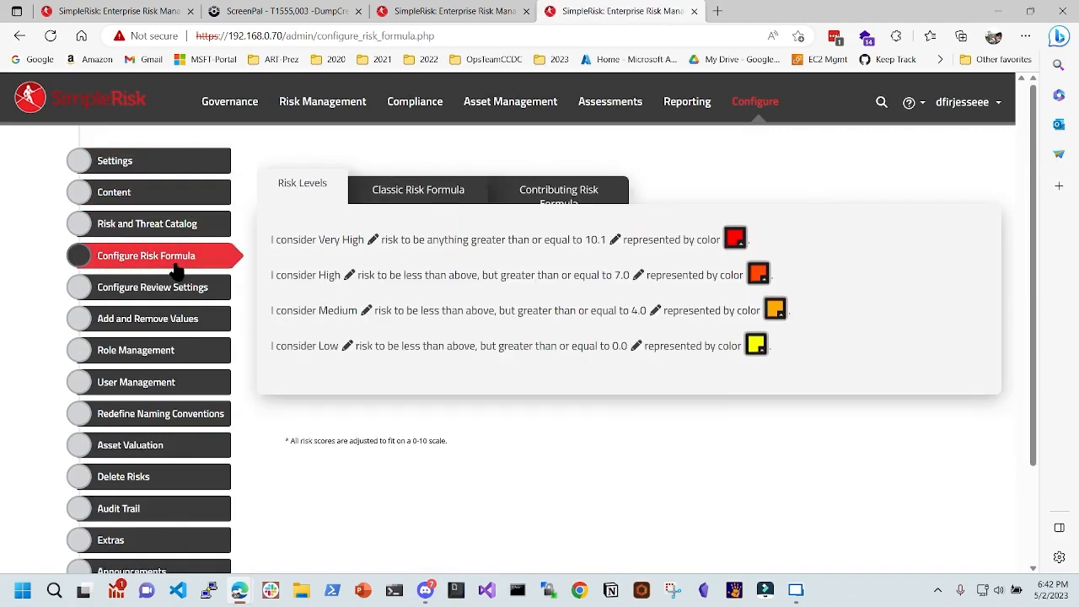
left_click(413, 194)
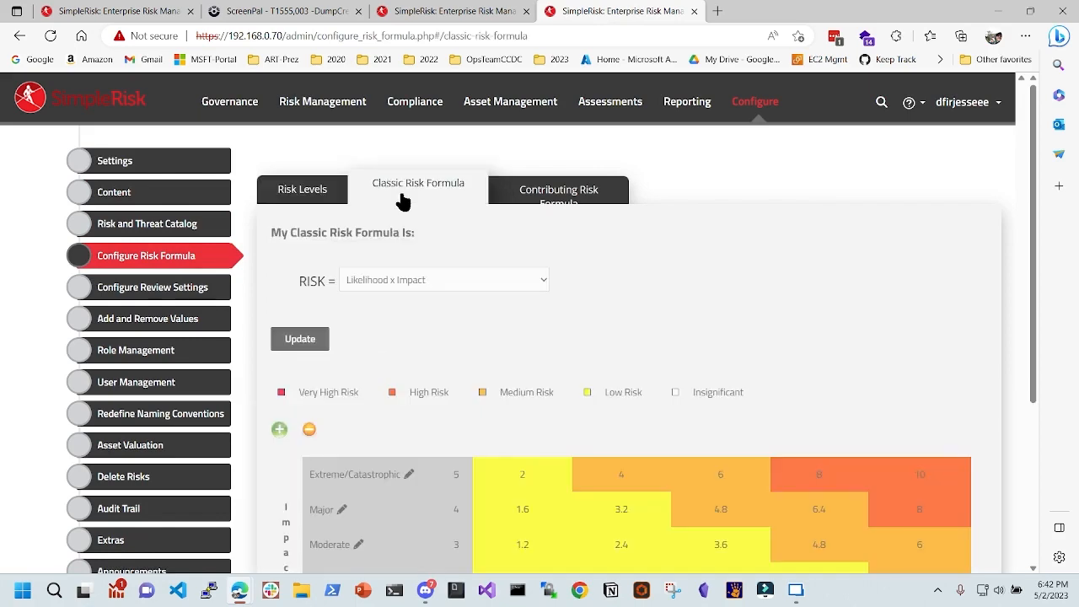
scroll(574, 308, "down", 3)
scroll(494, 397, "up", 3)
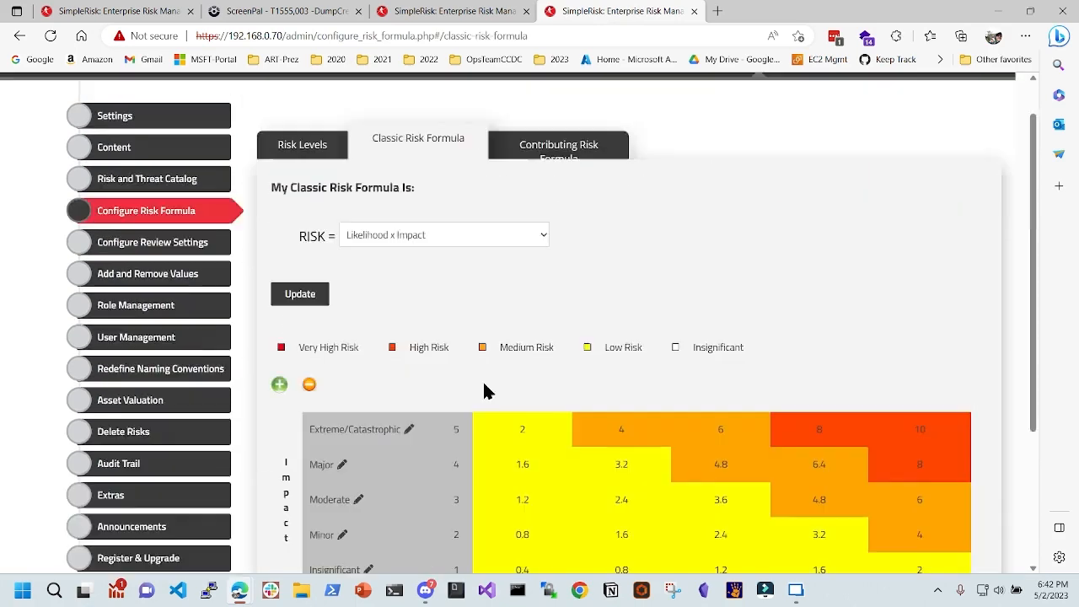
- Review the contributing formula and risk levels: Very High 10.1, High 7.0, Medium 4.0, Low 0.0
left_click(544, 177)
scroll(544, 312, "down", 3)
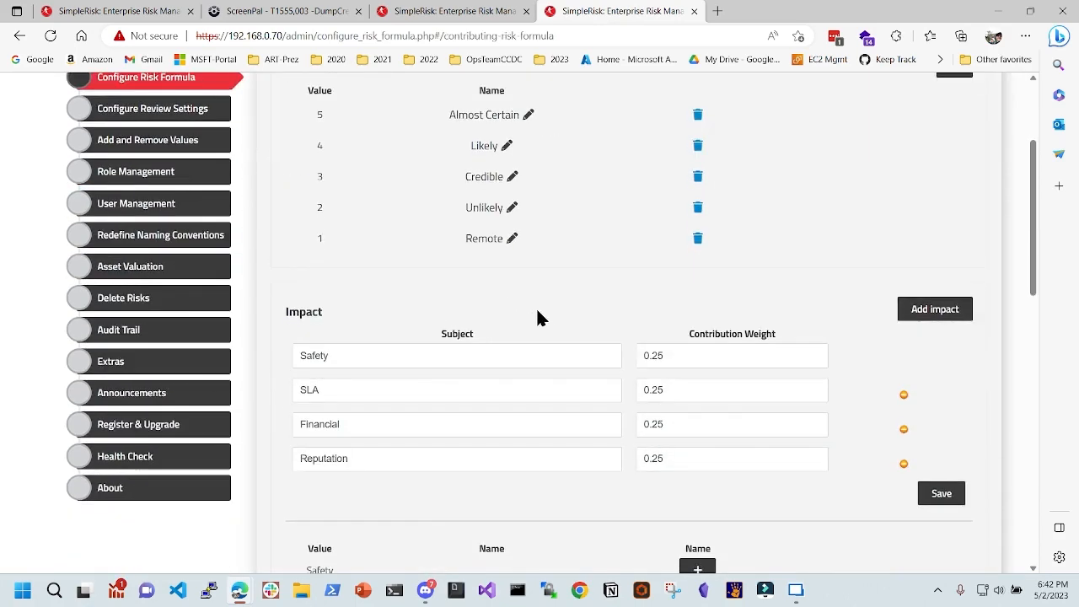
scroll(674, 290, "down", 4)
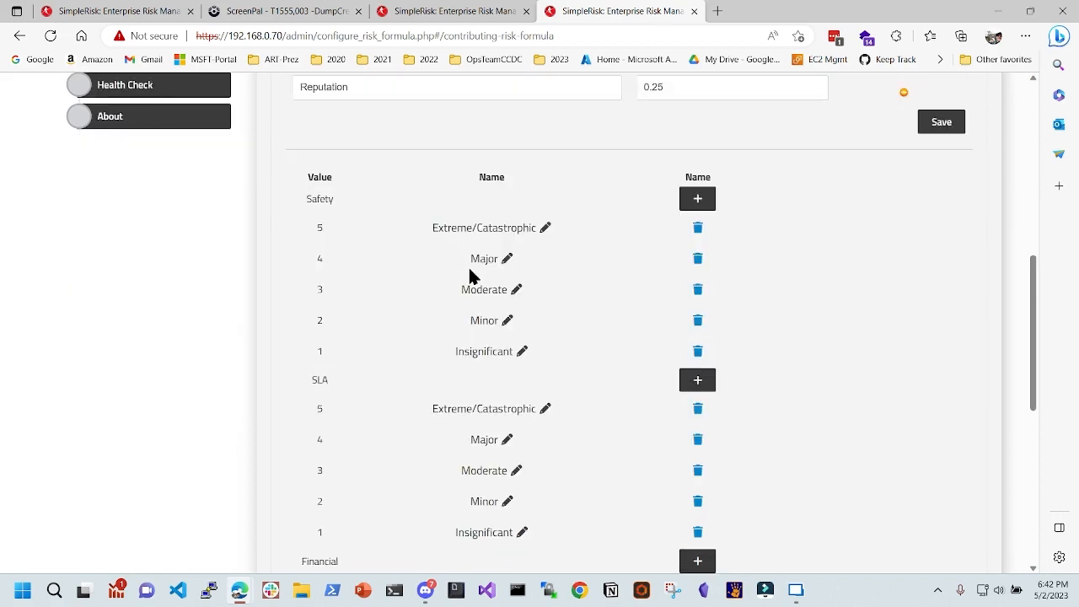
scroll(381, 292, "down", 5)
scroll(378, 293, "up", 9)
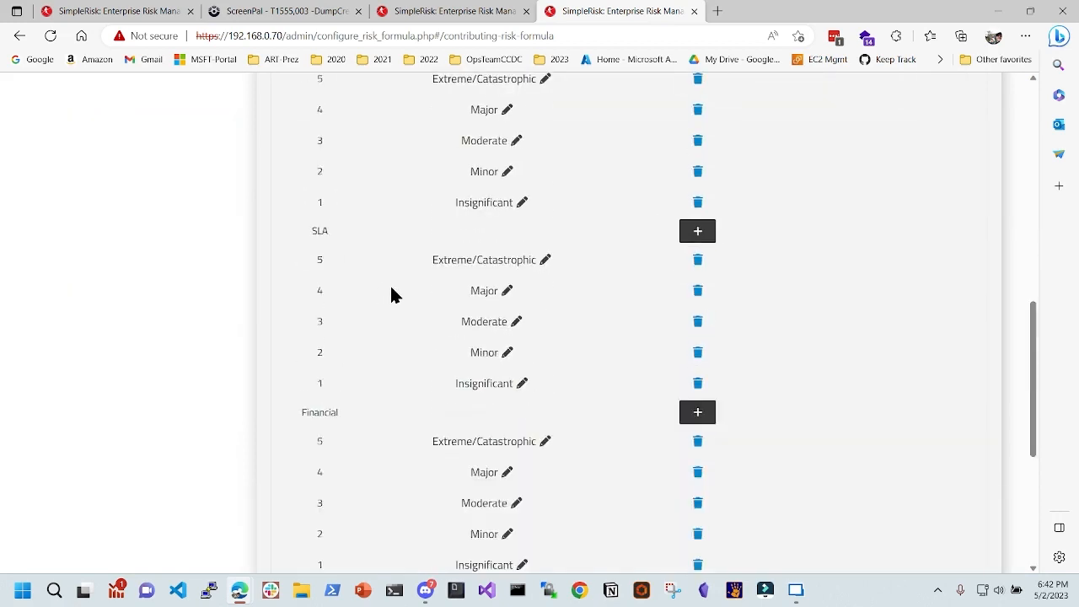
scroll(390, 290, "up", 4)
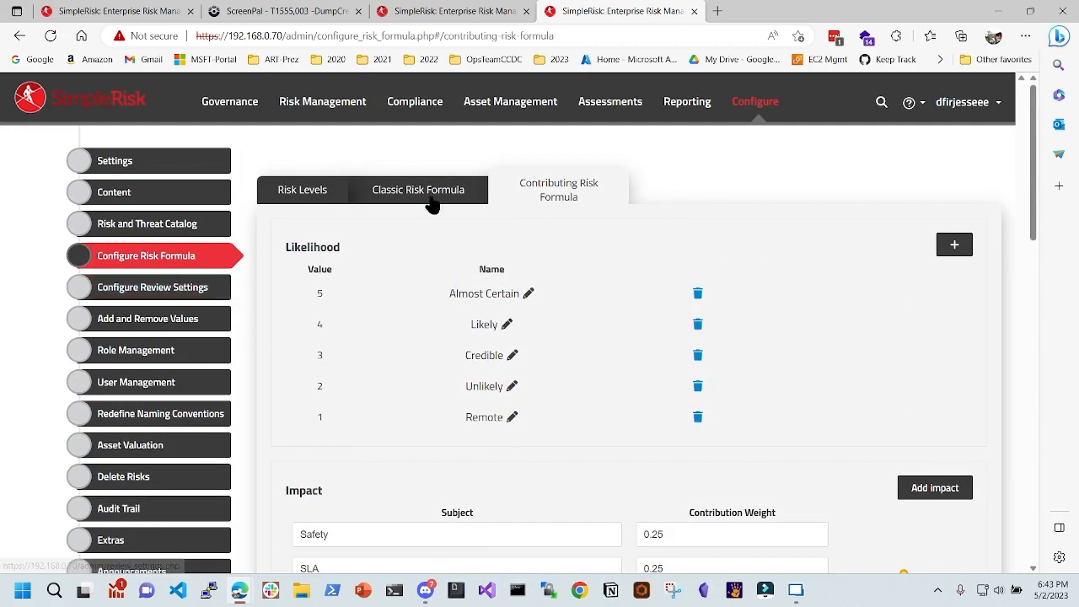
left_click(302, 187)
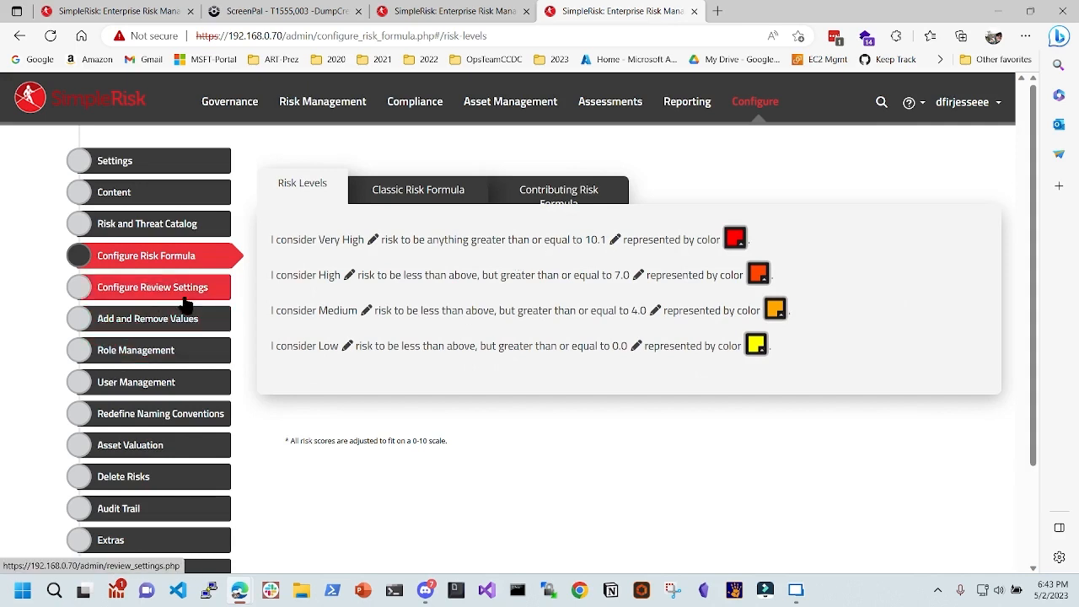
left_click(193, 293)
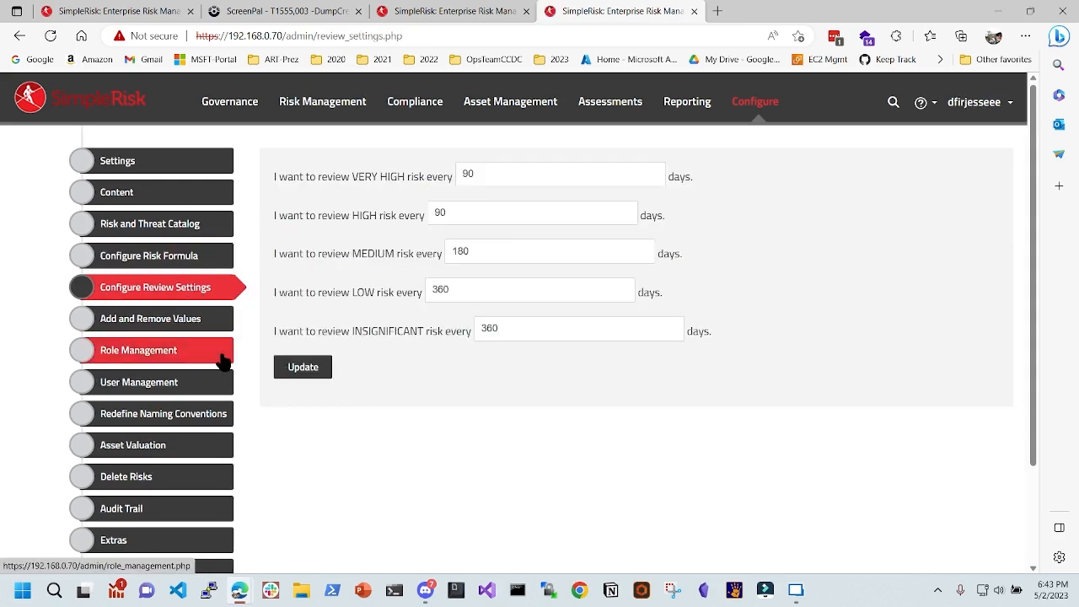
- Show Asset Valuation's automatic $0–$1,000,000 range and ten manual ranges, then snip the page
left_click(137, 444)
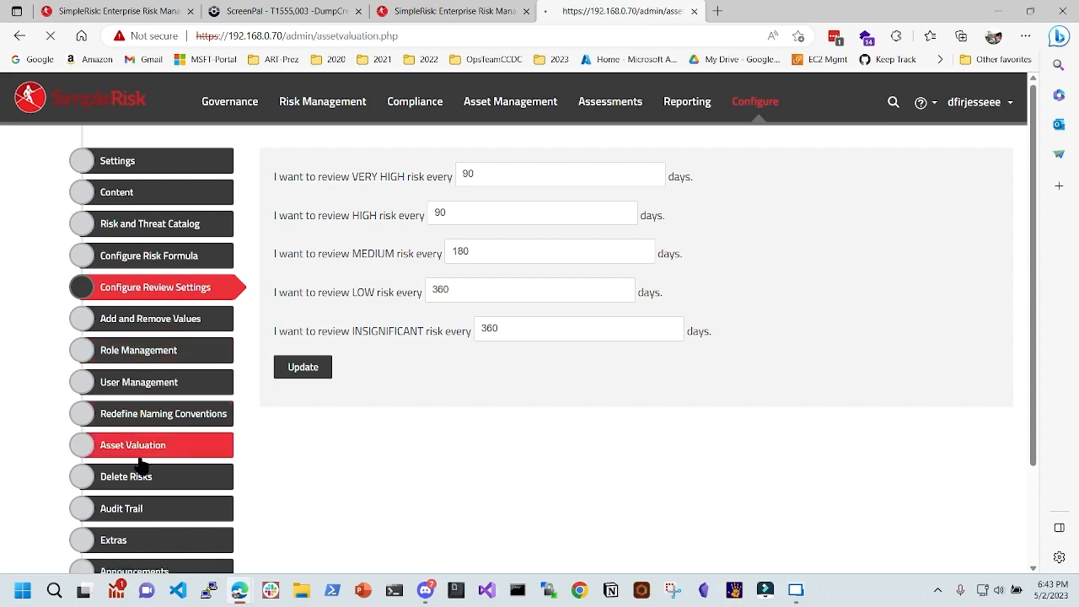
scroll(557, 296, "down", 2)
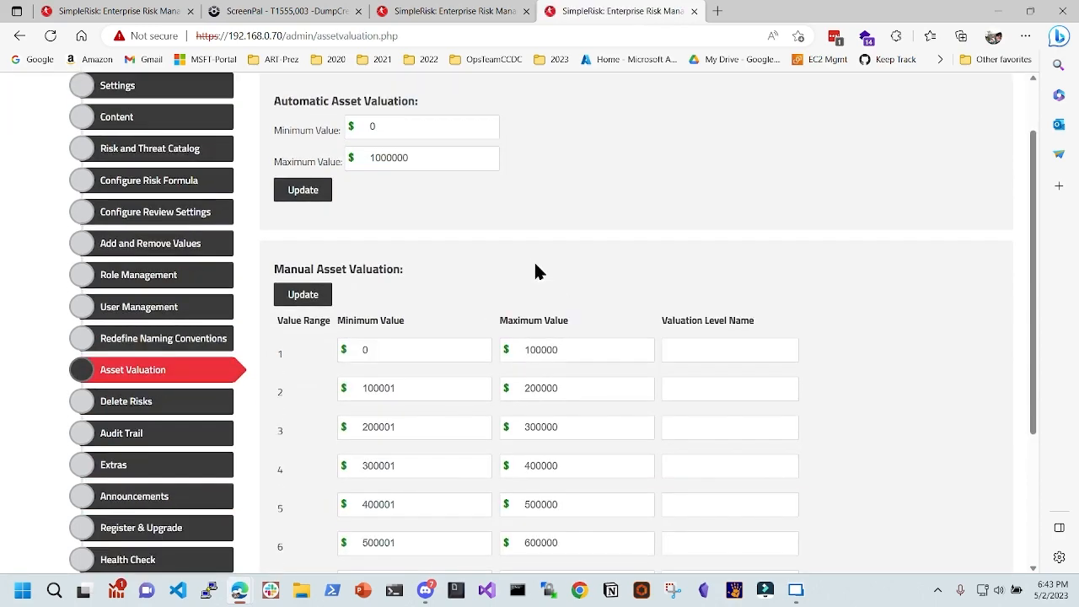
scroll(497, 230, "up", 2)
left_click_drag(280, 176, 418, 178)
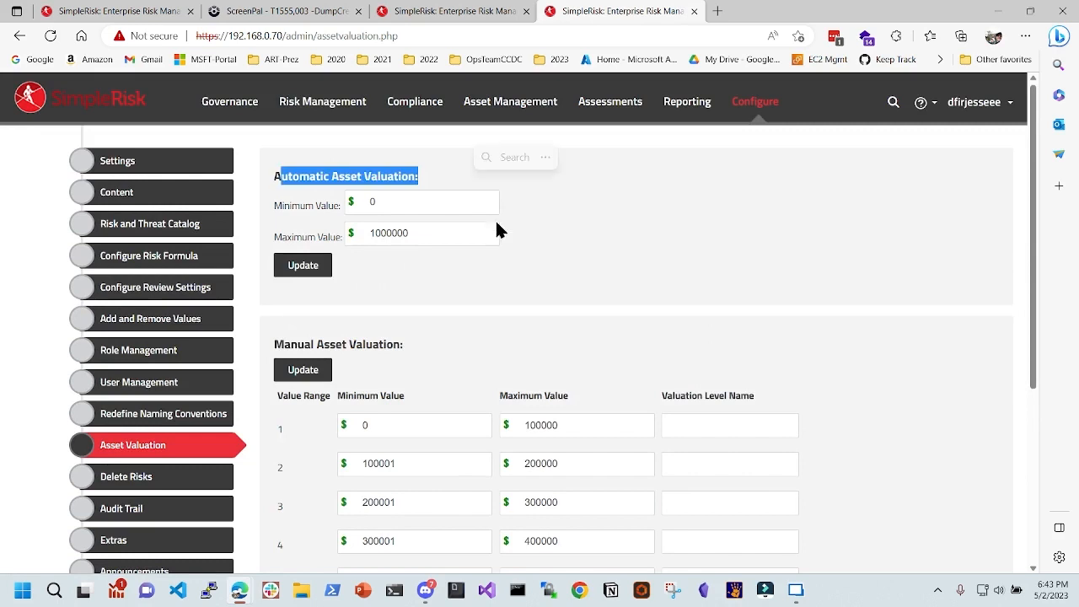
scroll(450, 284, "down", 1)
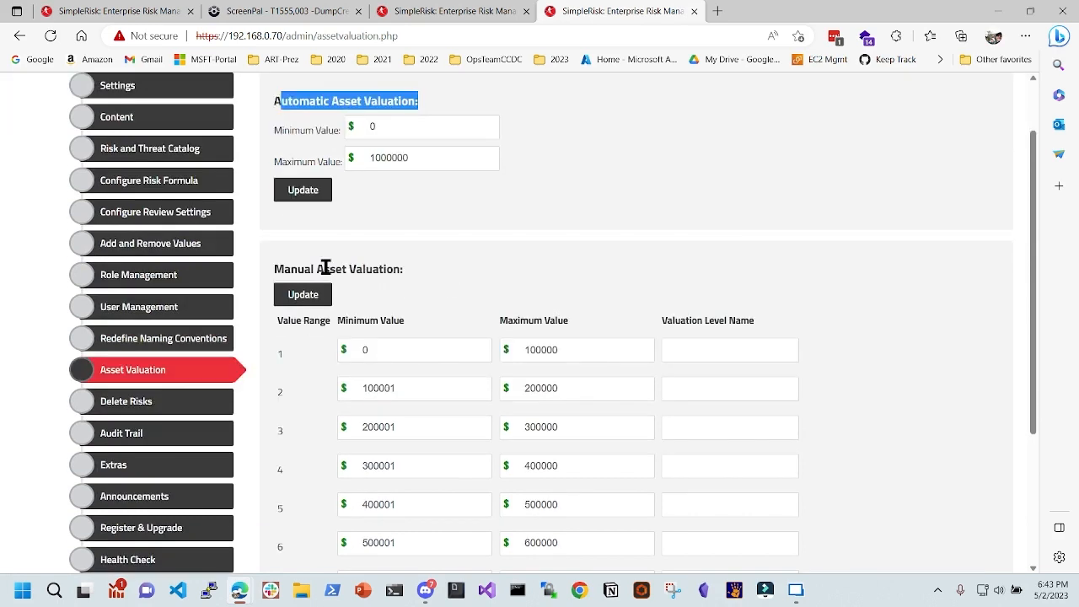
left_click_drag(324, 269, 441, 267)
left_click(718, 348)
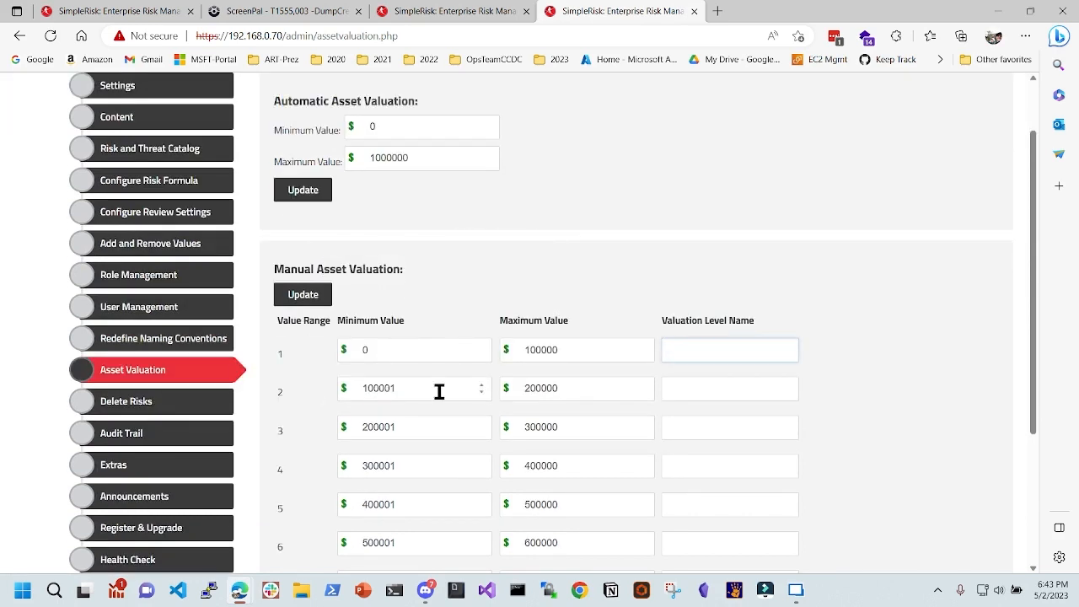
scroll(439, 391, "down", 2)
scroll(474, 424, "down", 1)
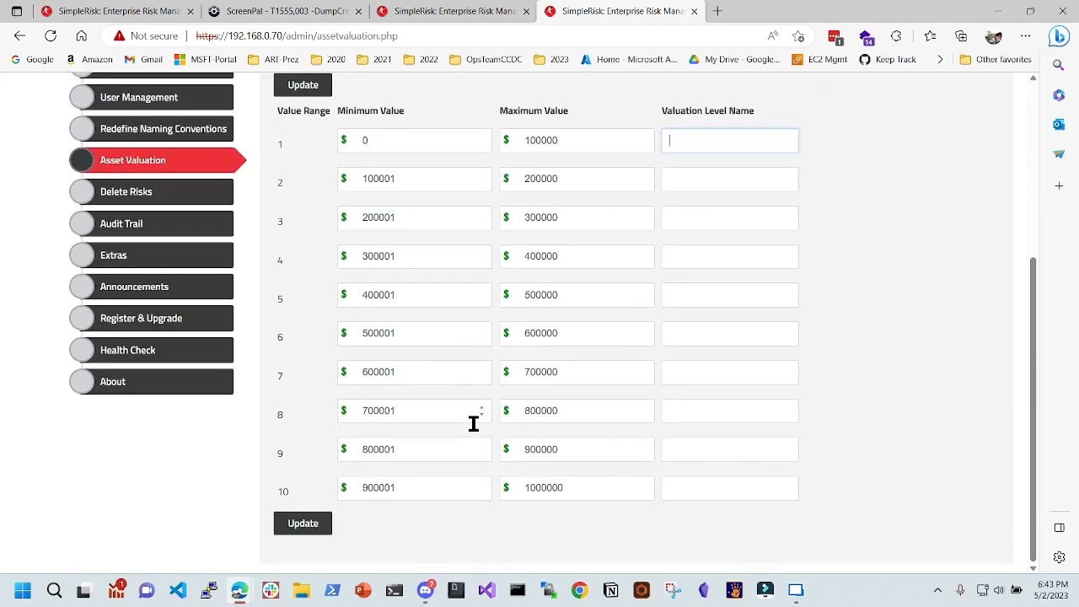
scroll(473, 431, "up", 2)
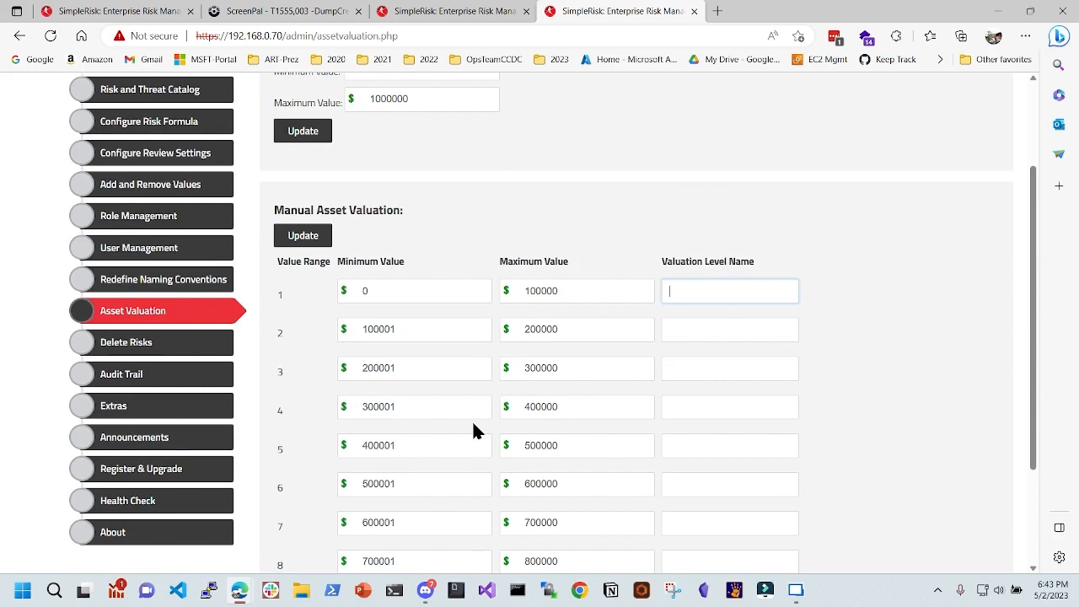
scroll(473, 431, "up", 2)
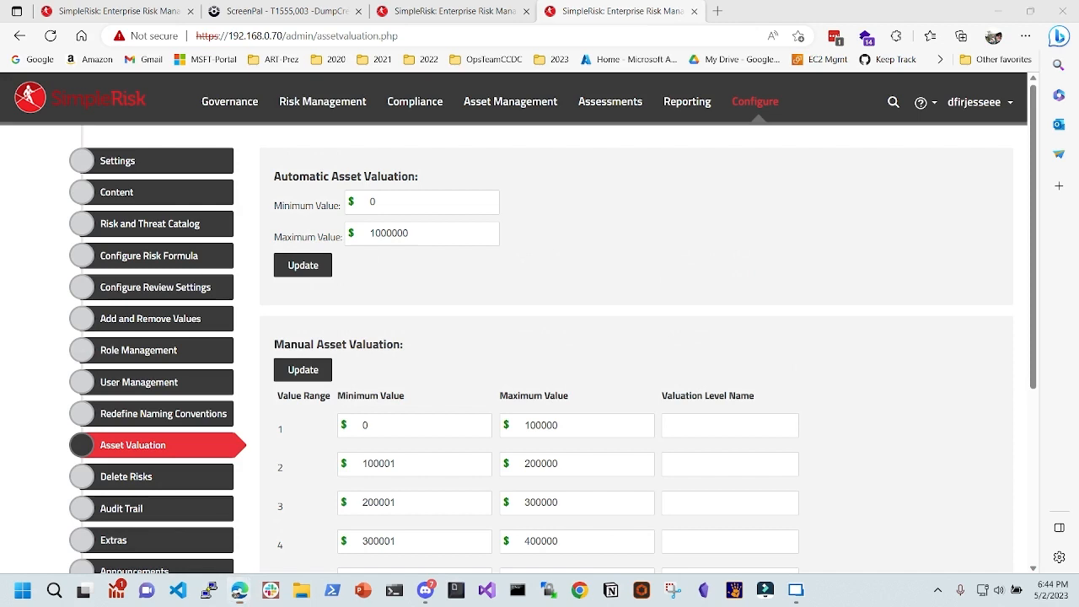
key("super+shift+s")
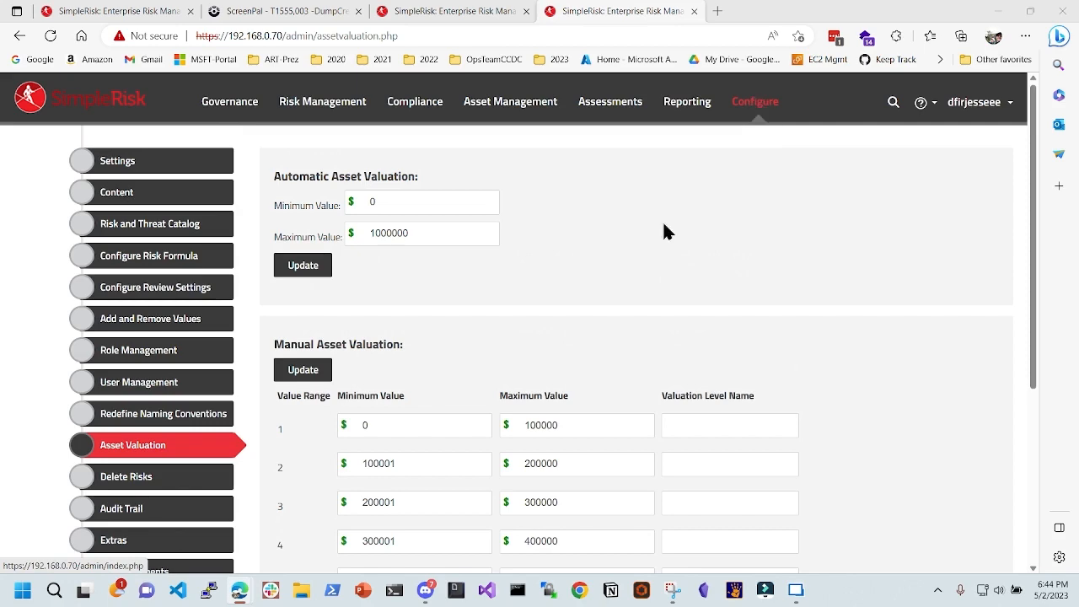
- Visit the Risk and Threat Catalog, then inspect the new-risk form's empty Owner and Owner's Manager fields
left_click(181, 224)
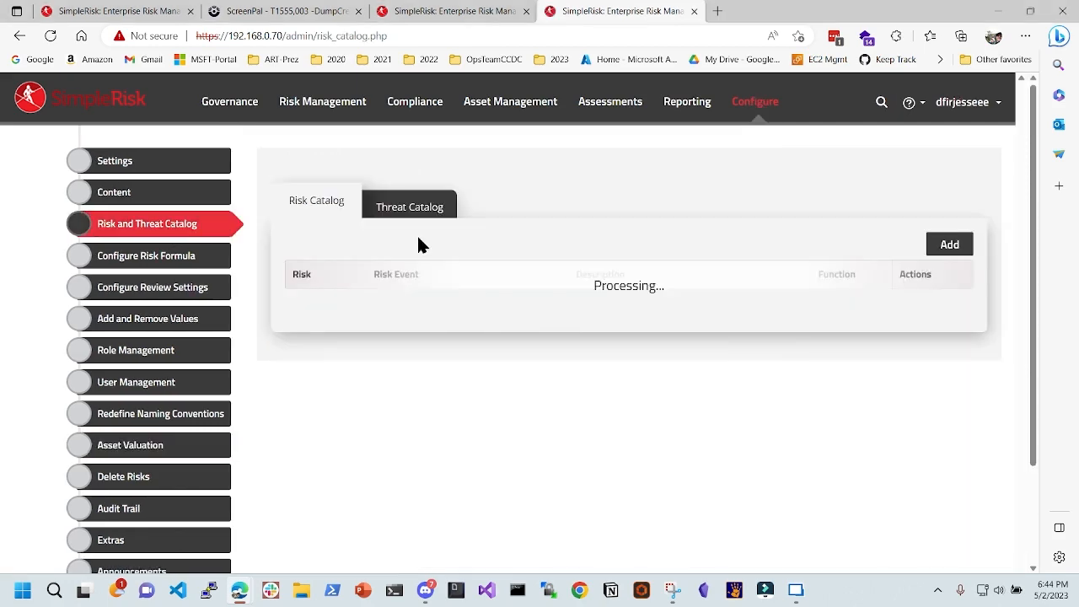
left_click(176, 265)
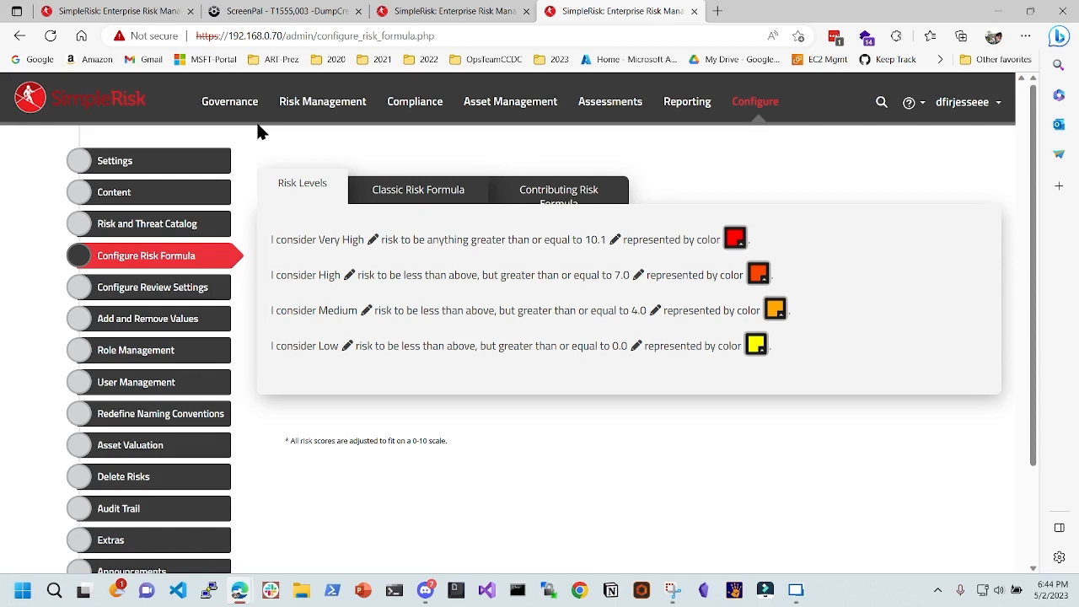
left_click(329, 108)
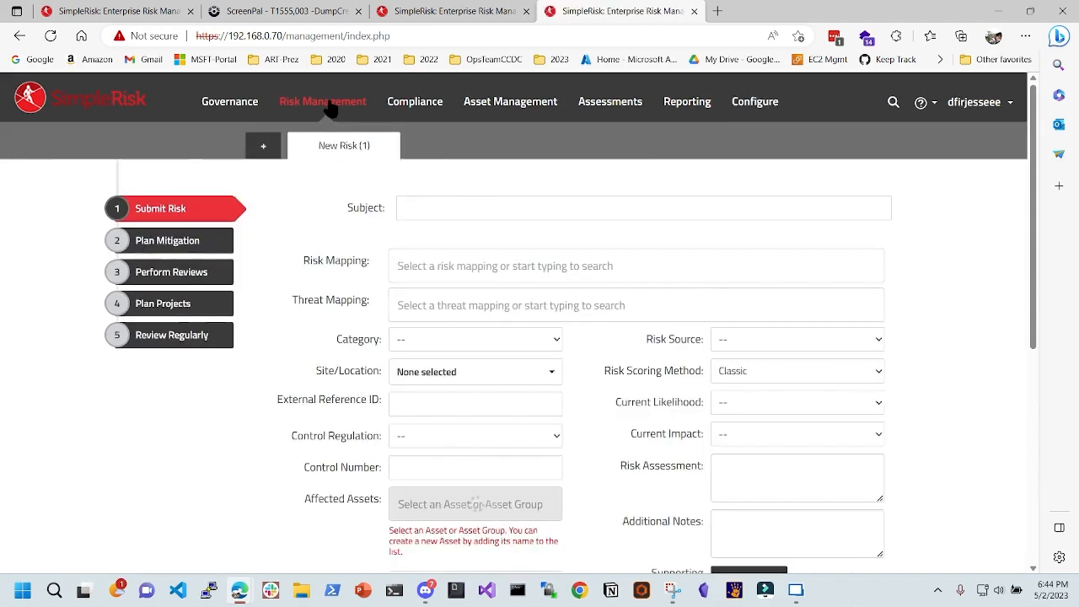
scroll(368, 309, "down", 5)
left_click(454, 396)
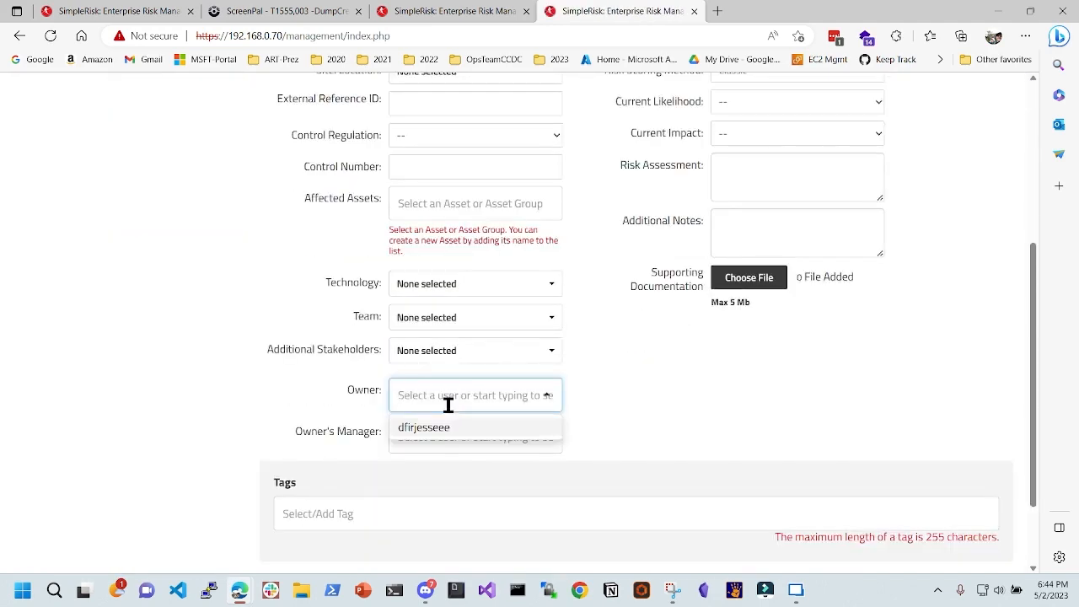
left_click_drag(347, 390, 381, 454)
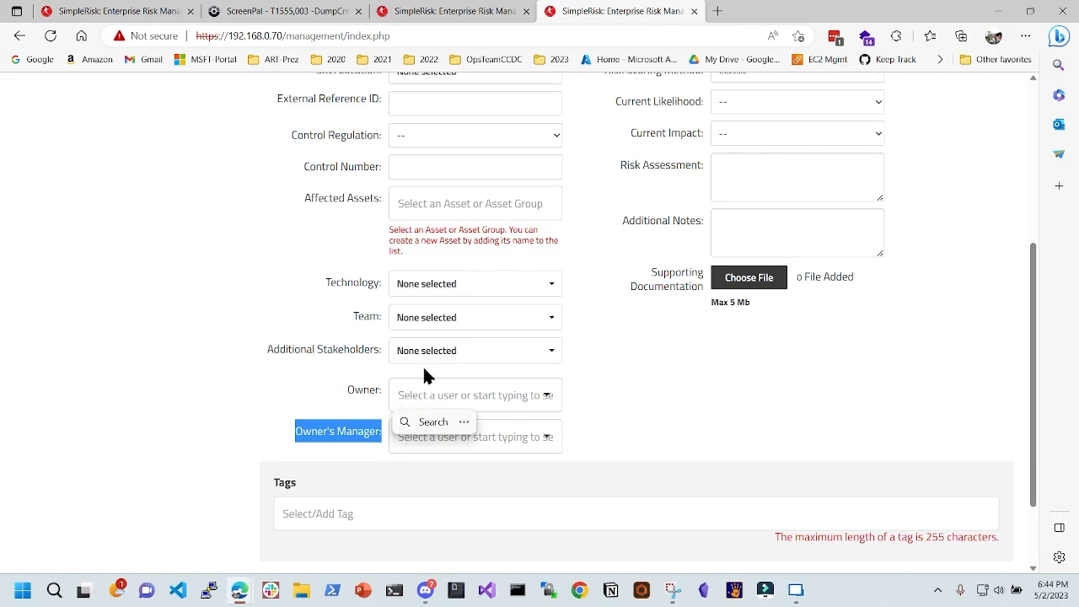
left_click(742, 422)
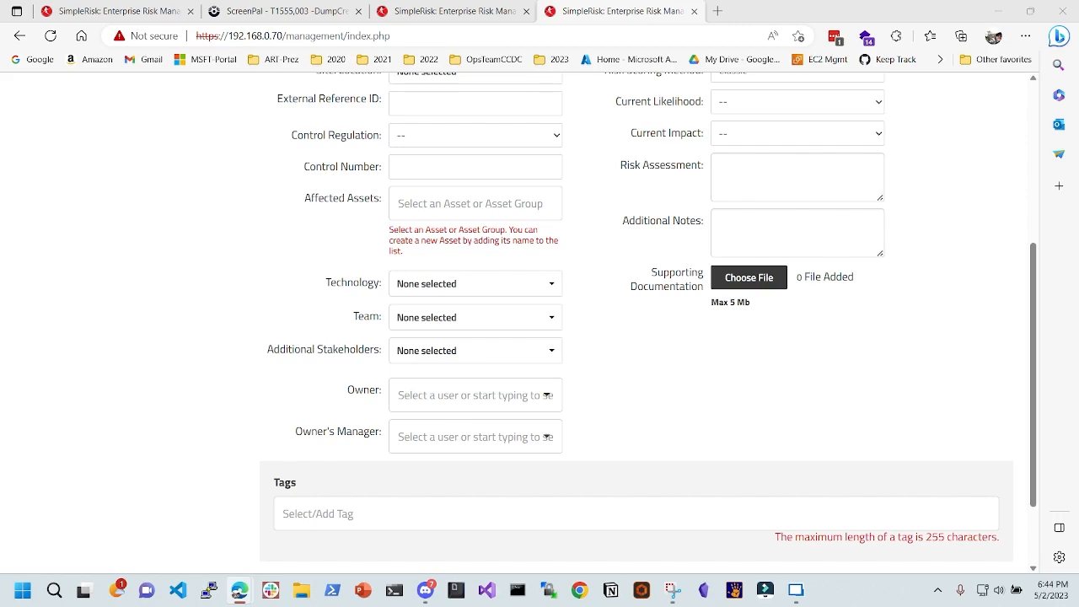
left_click_drag(320, 7, 329, 10)
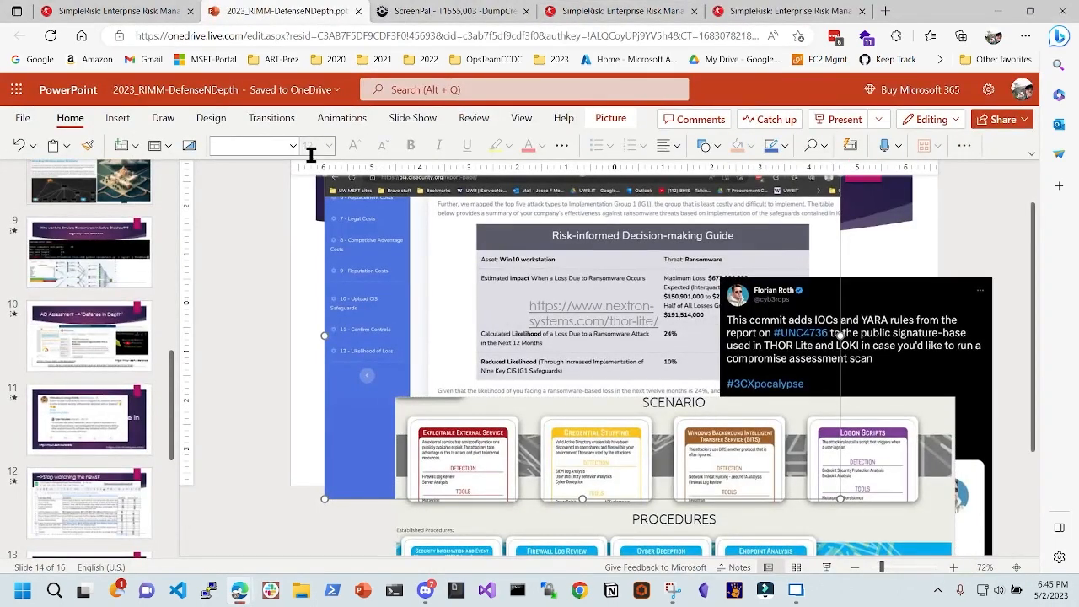
- Present from the current slide through the CIS ransomware BIA tool and risk report screenshots
left_click(417, 119)
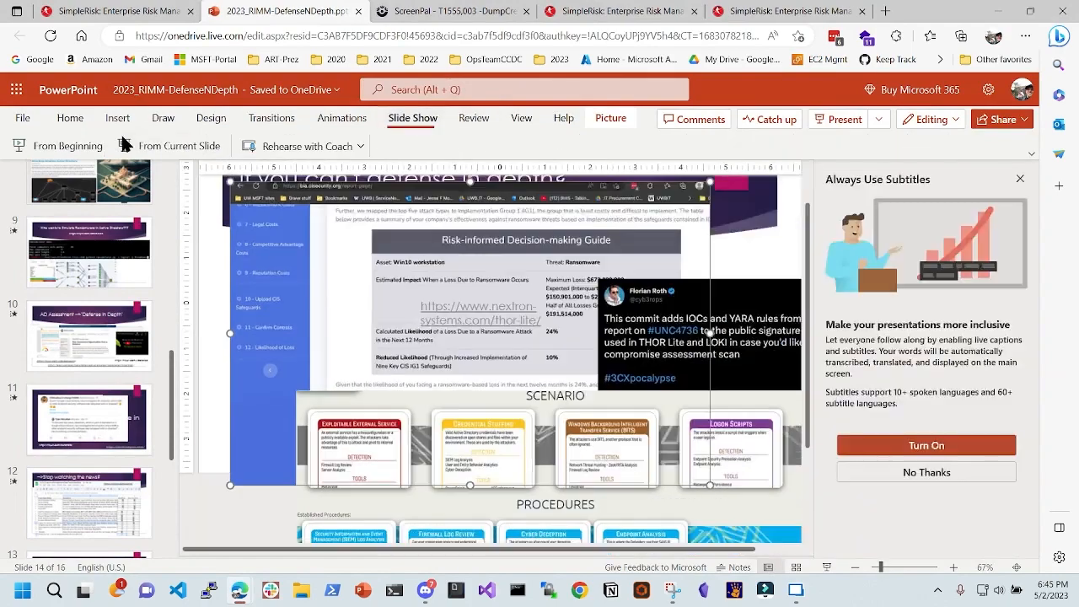
left_click(188, 140)
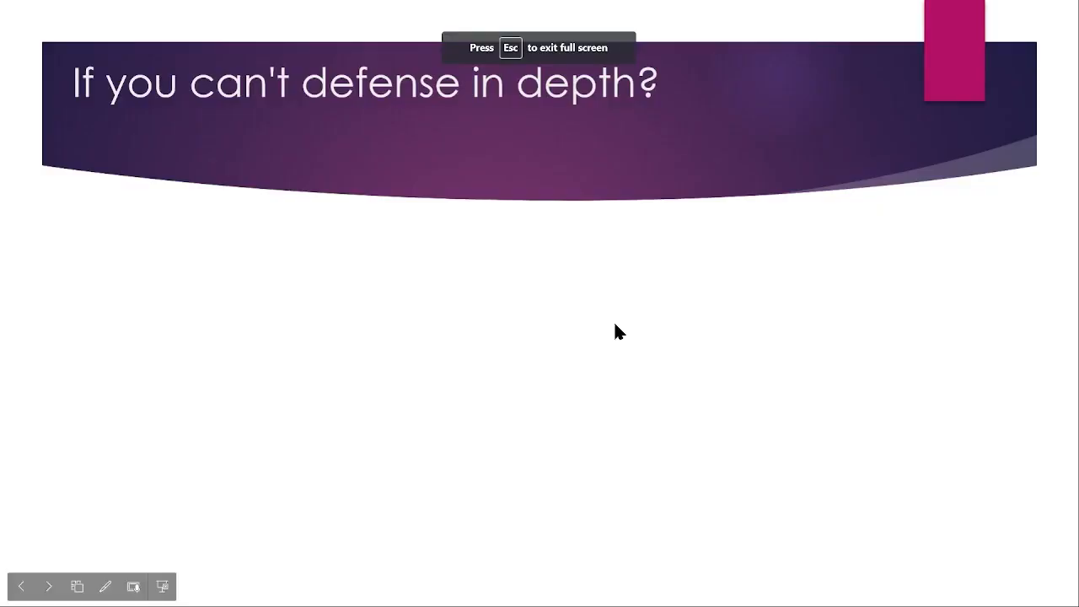
left_click(615, 331)
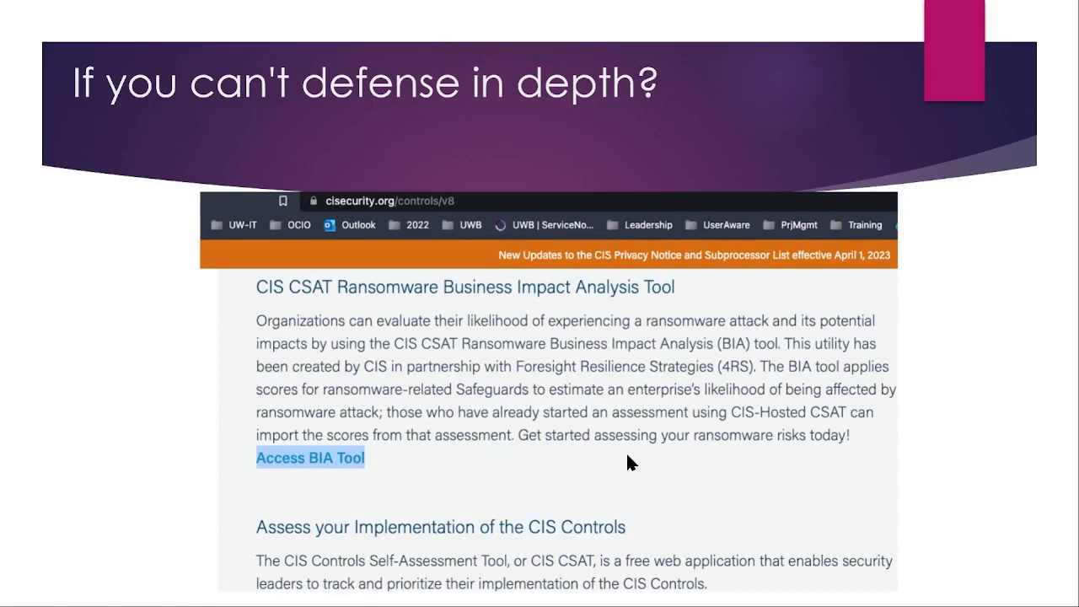
left_click(549, 459)
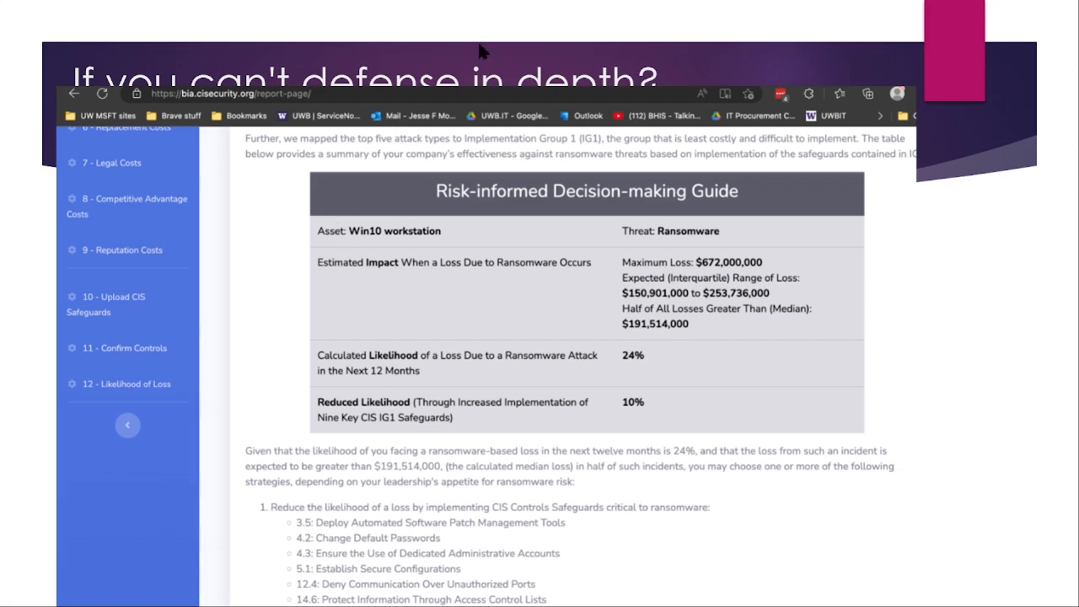
left_click(540, 43)
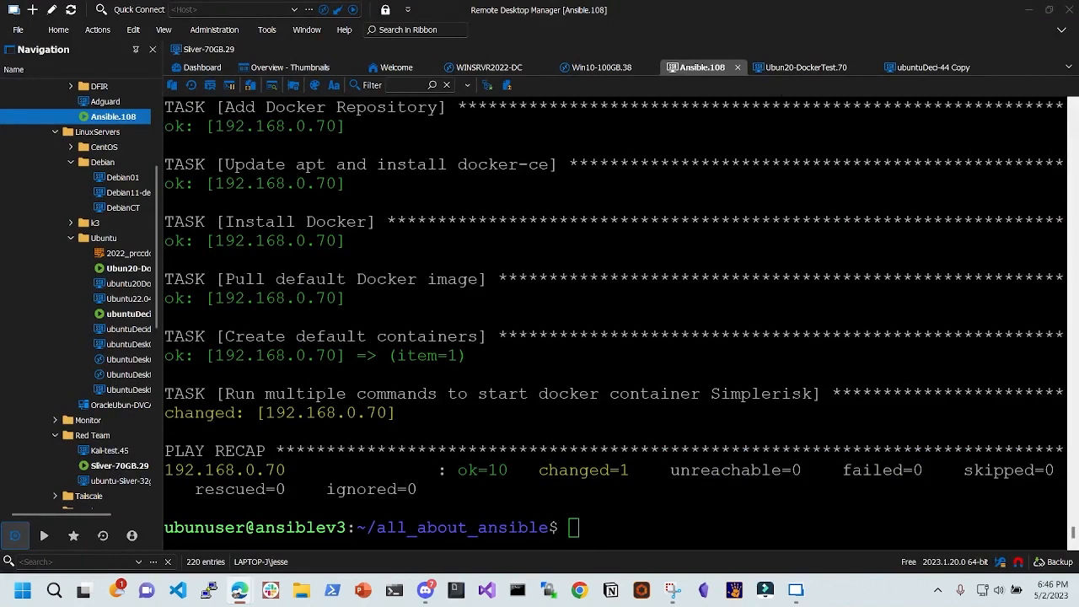
- Snap the browser showing the SimpleRisk demo Submit Risk form to the top-left, then maximize it
left_click_drag(852, 606, 1, 2)
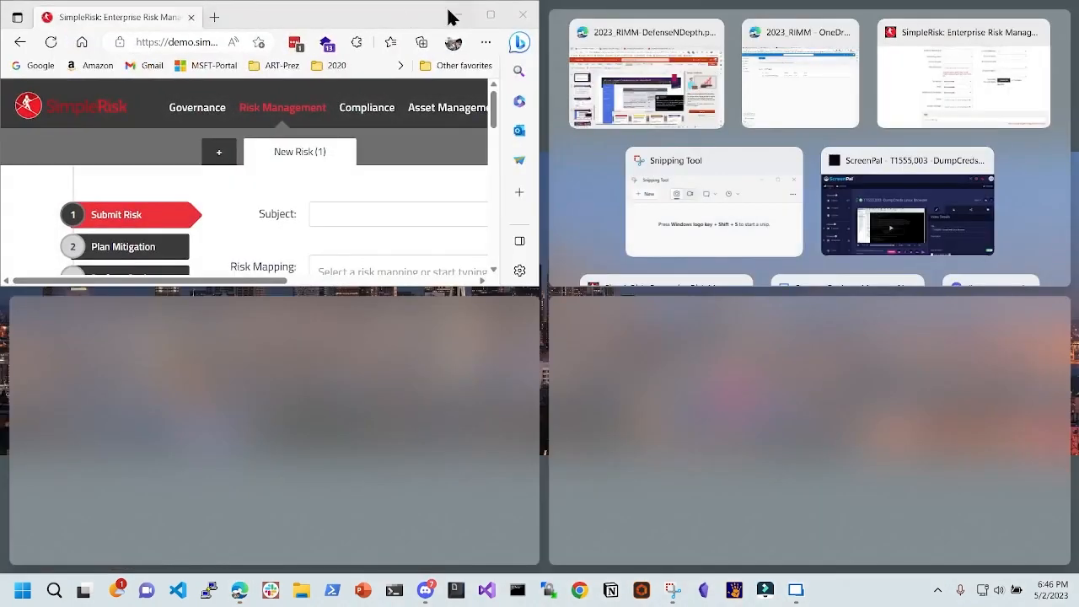
left_click(491, 15)
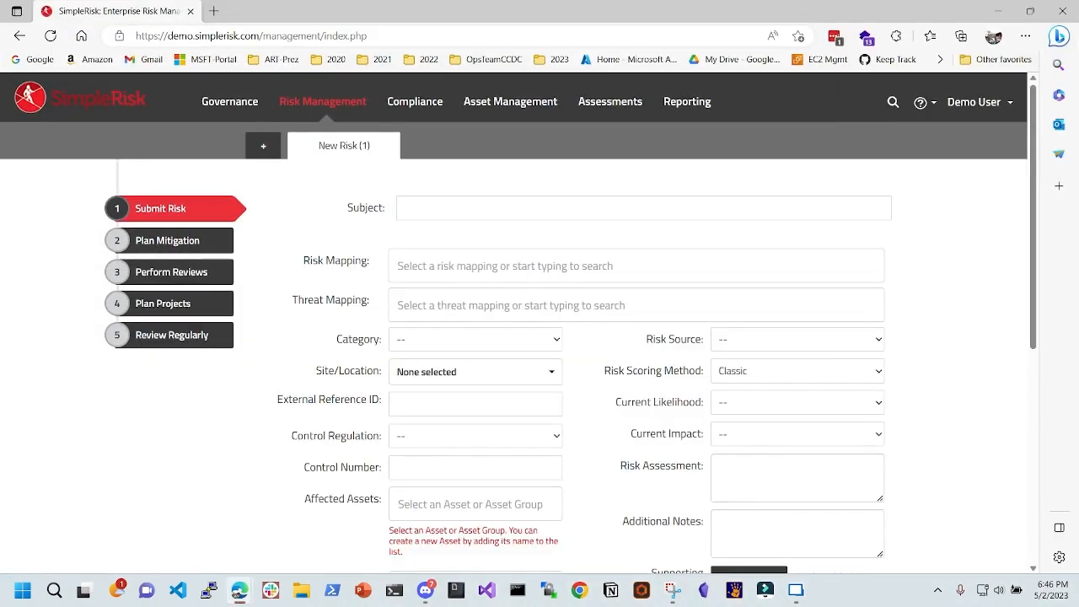